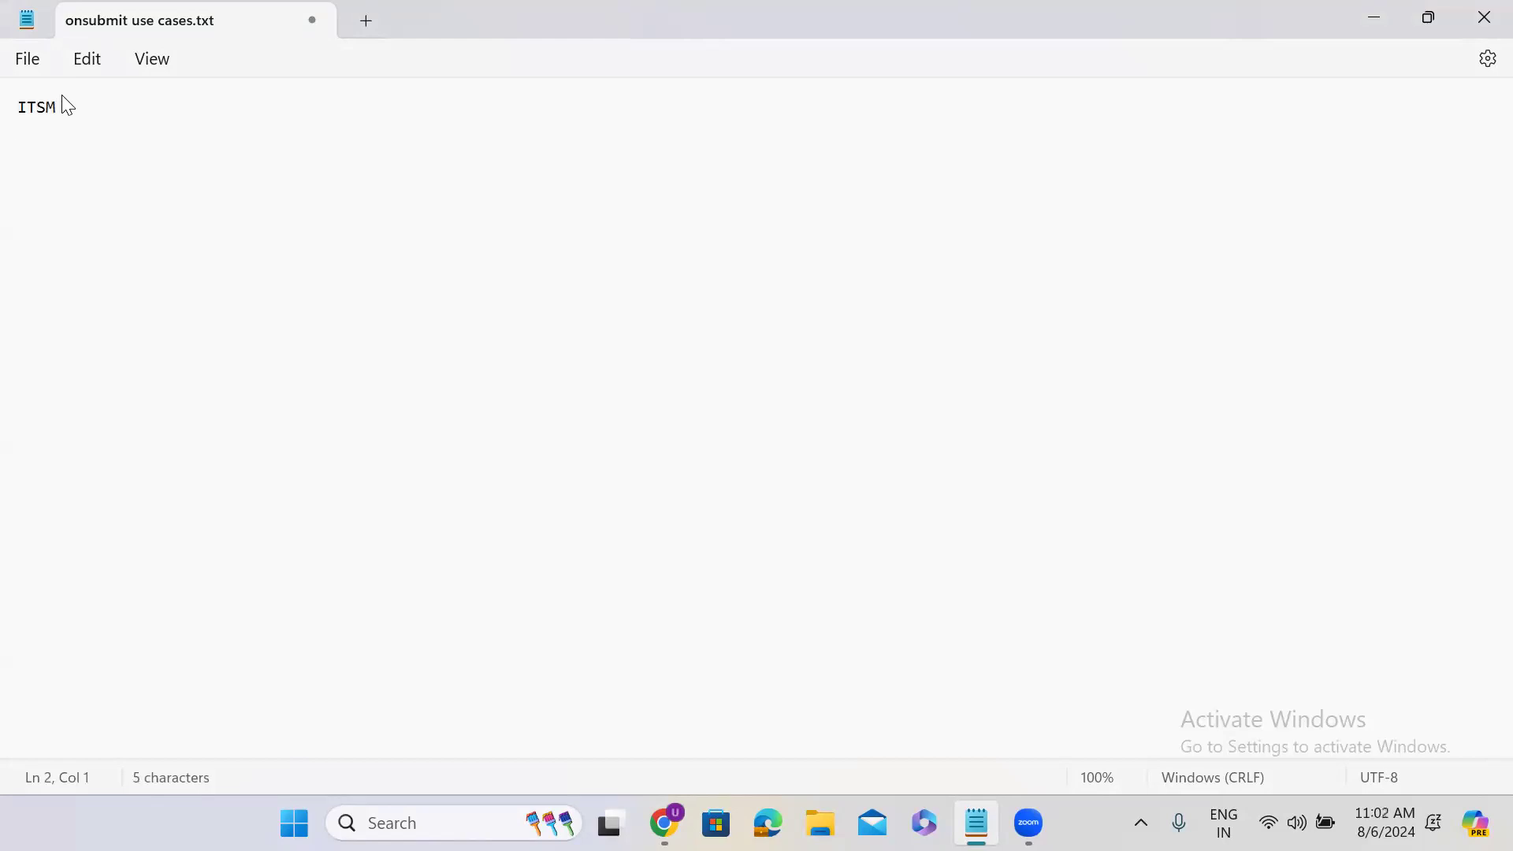
# List ITBM, ITOM, ITAM, HRSD, CSM and SO on separate lines below ITSM
pyautogui.write('ITBM')
pyautogui.press('Return')
pyautogui.write('ITOM')
pyautogui.press('Return')
pyautogui.write('ITAM')
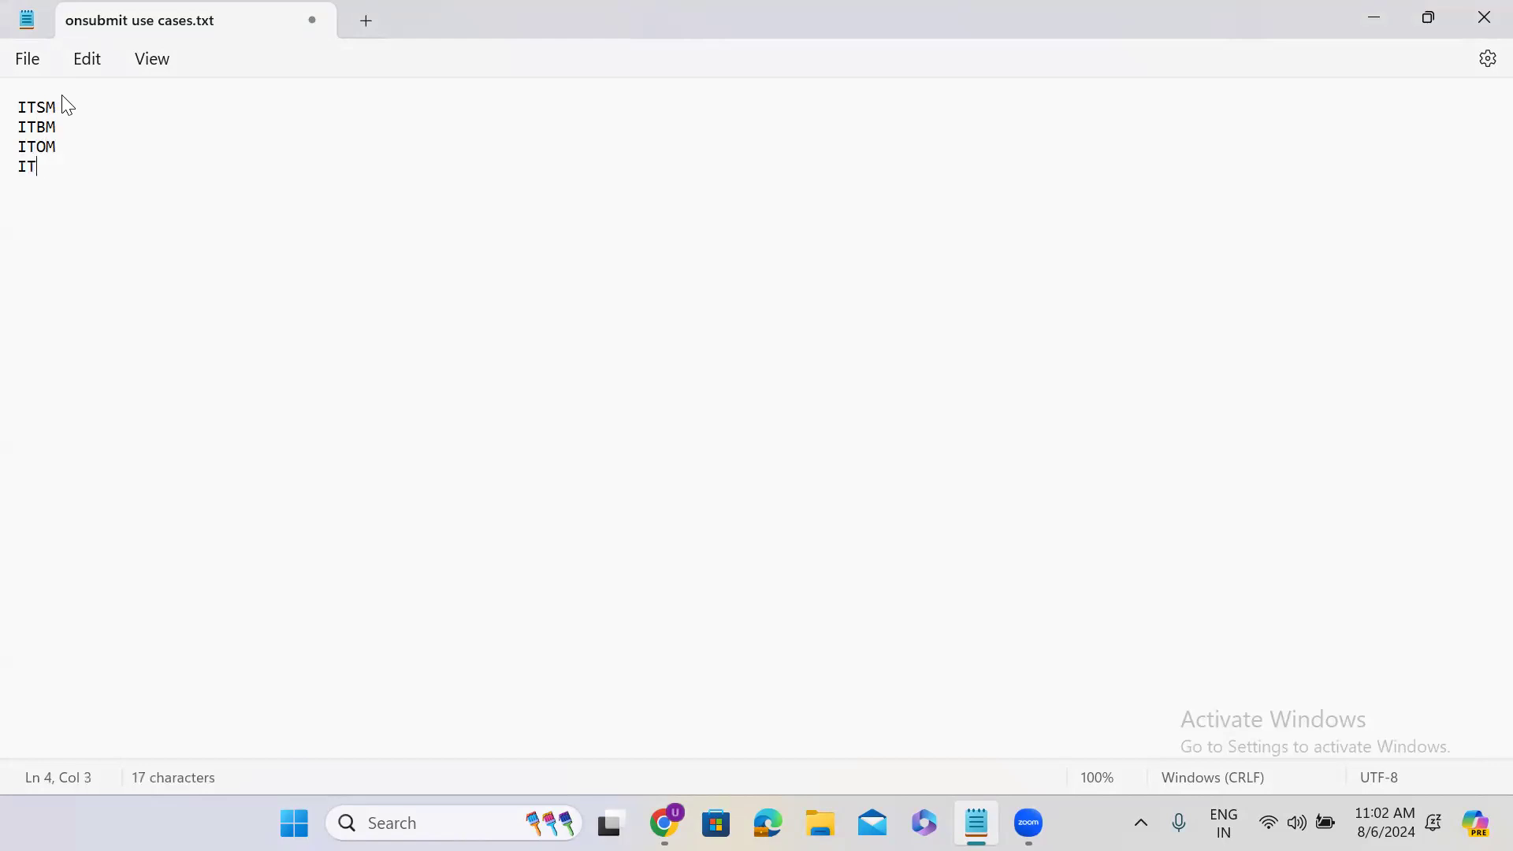
pyautogui.press('Return')
pyautogui.write('HRSD')
pyautogui.press('Return')
pyautogui.write('CSM')
pyautogui.press('Return')
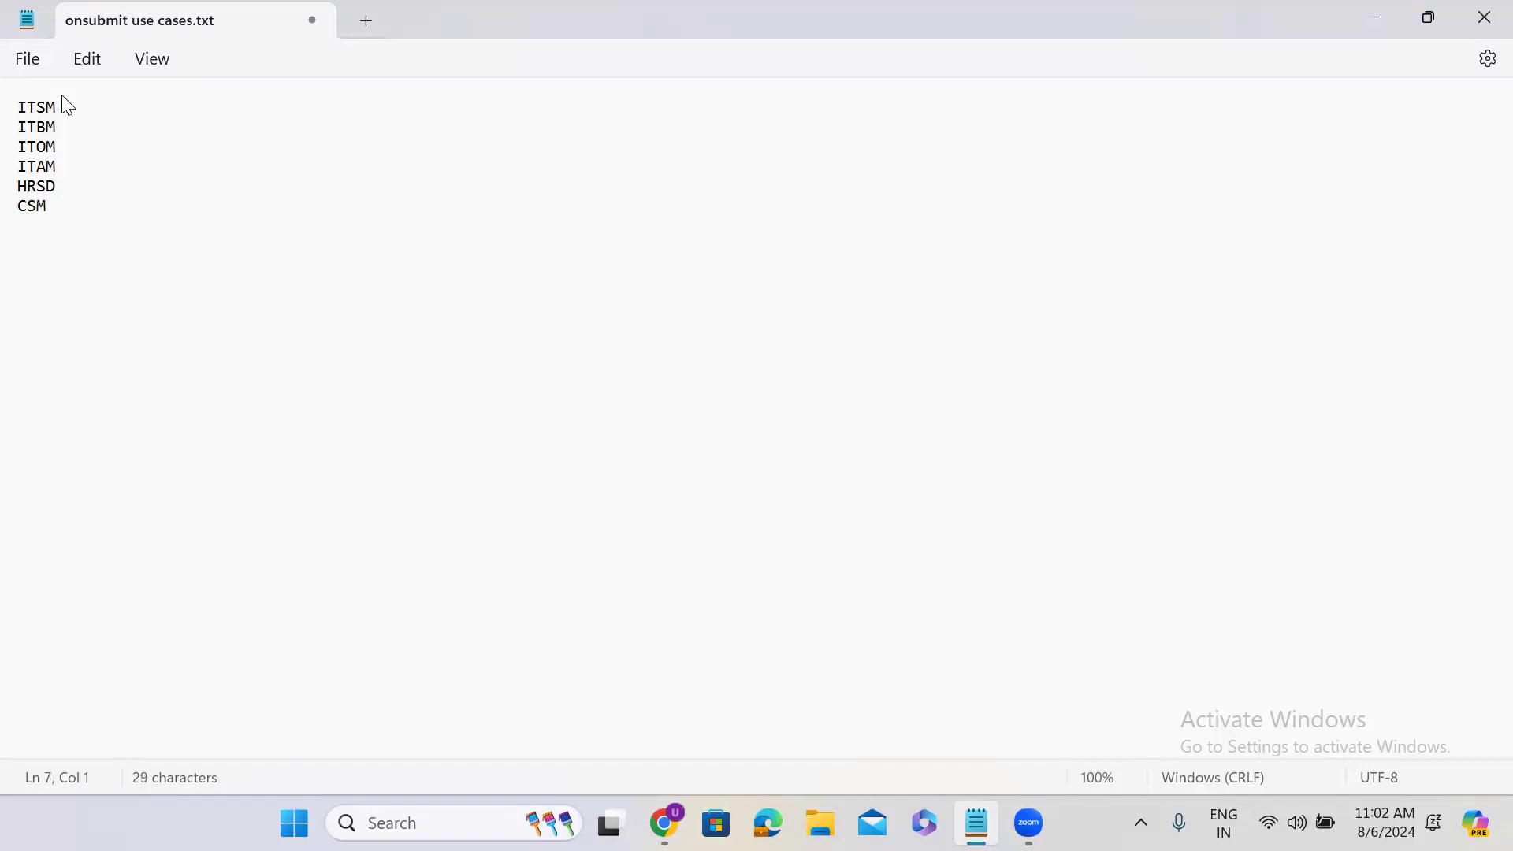
pyautogui.write('SO')
pyautogui.press('Return')
# Add the line "40 Products" below the acronym list, set off by blank lines
pyautogui.press('Return')
pyautogui.write('40 Products')
pyautogui.press('Return')
pyautogui.press('Return')
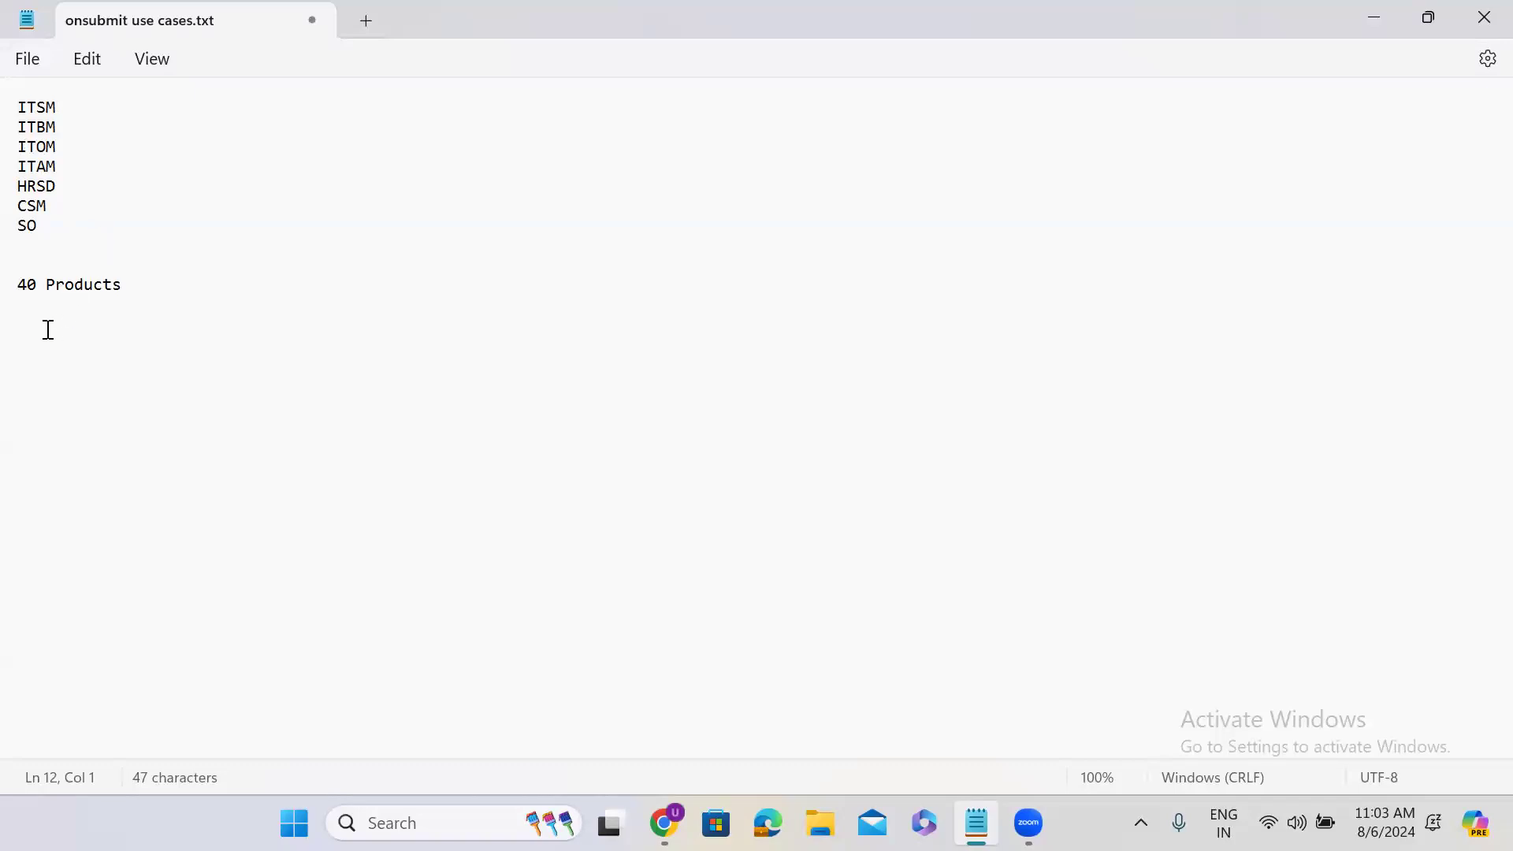
# Write the line "ITSM --- Information Technology Service Management" below "40 Products"
pyautogui.write('ITSM --- Information Technology Service Management')
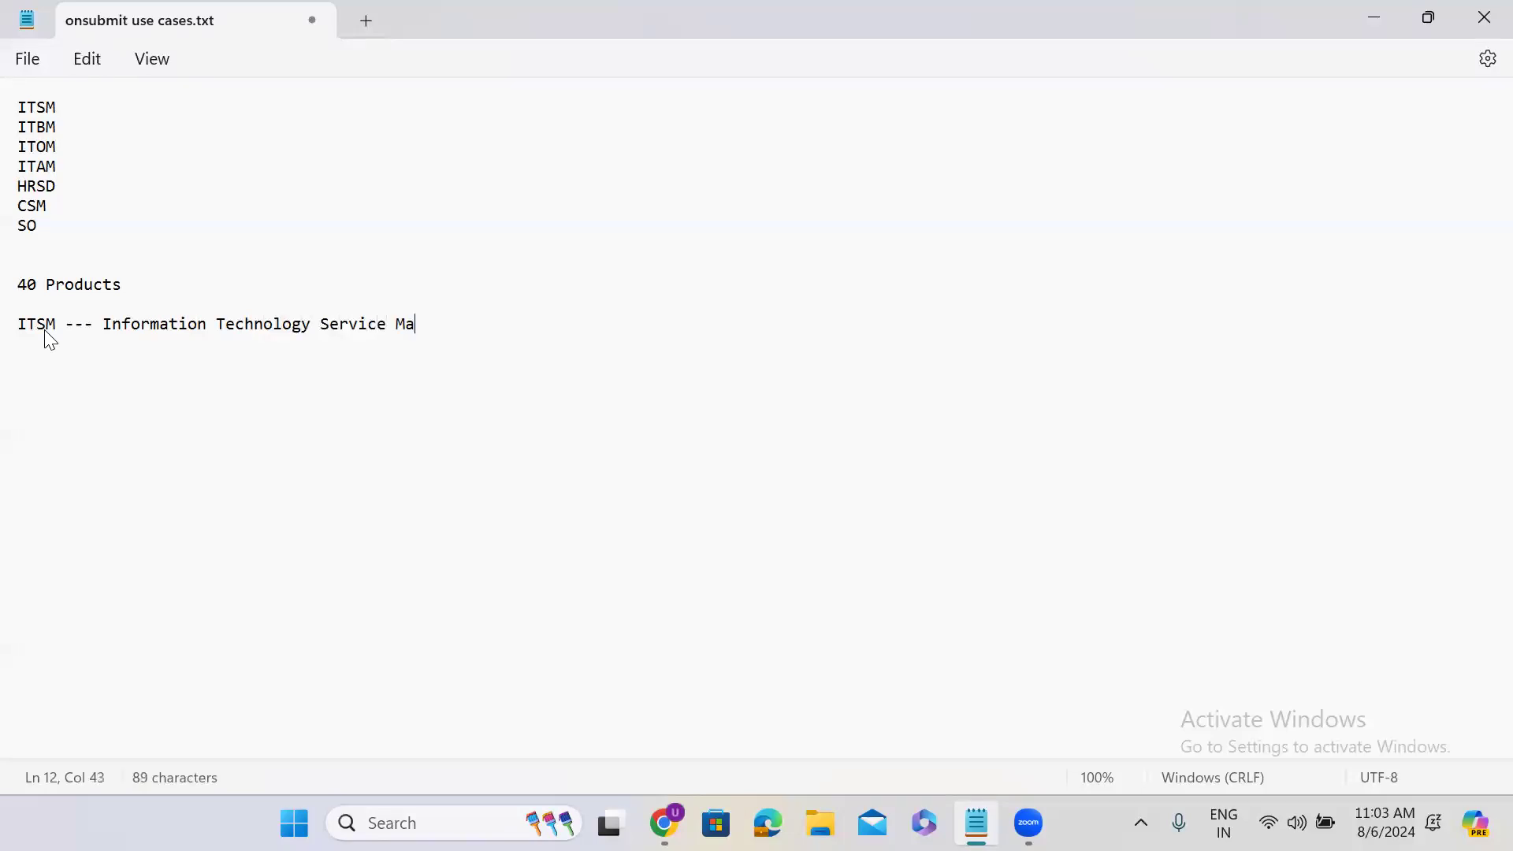
pyautogui.press('Return')
pyautogui.press('Return')
# Add TCM on a new line below SO in the acronym list
pyautogui.click(48, 226)
pyautogui.press('Return')
pyautogui.write('TCM')
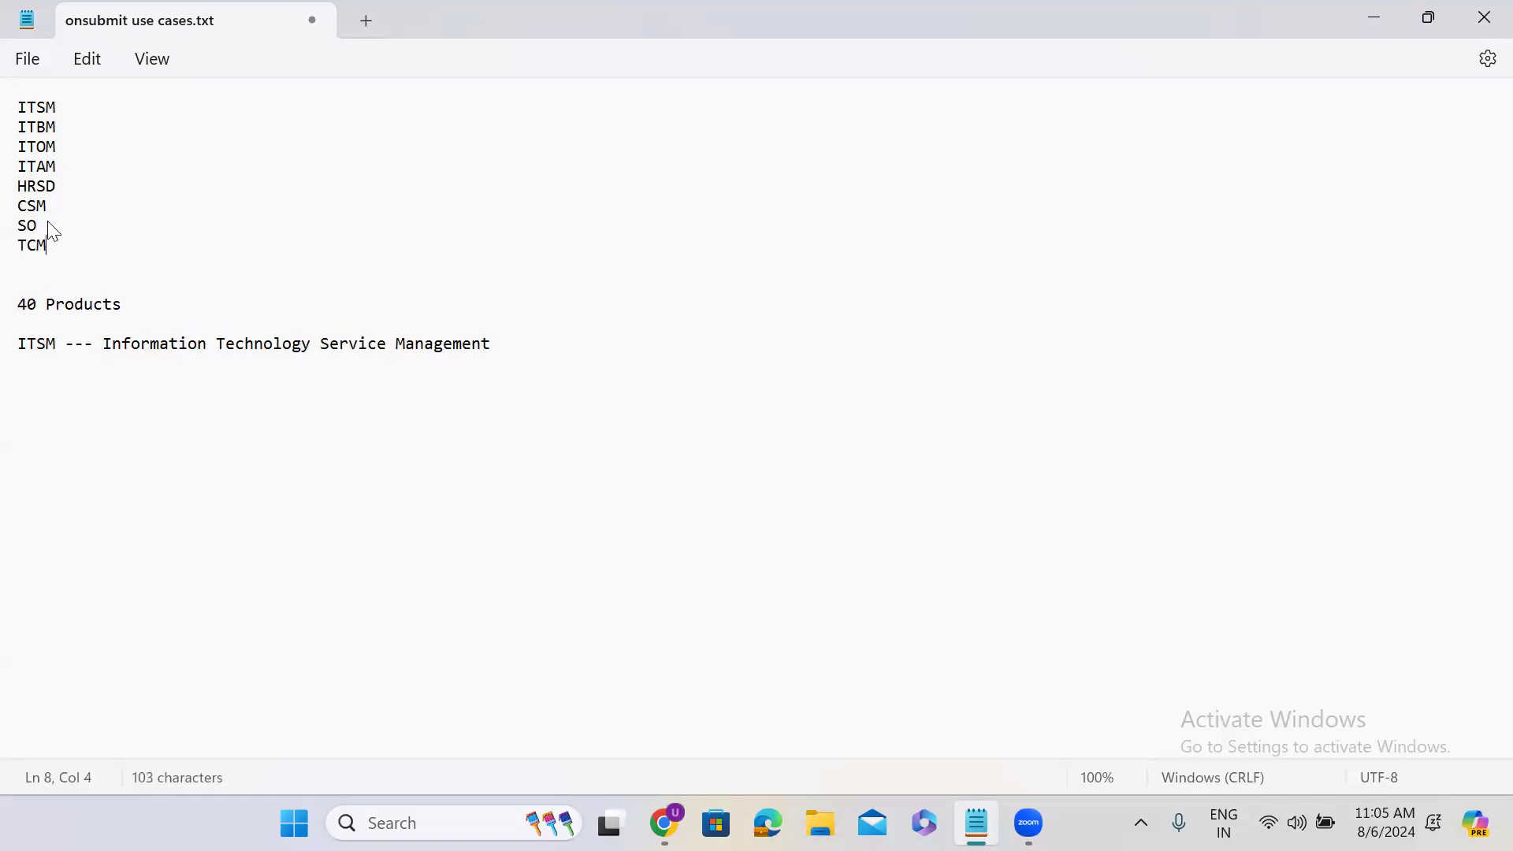
pyautogui.doubleClick(30, 247)
pyautogui.doubleClick(36, 347)
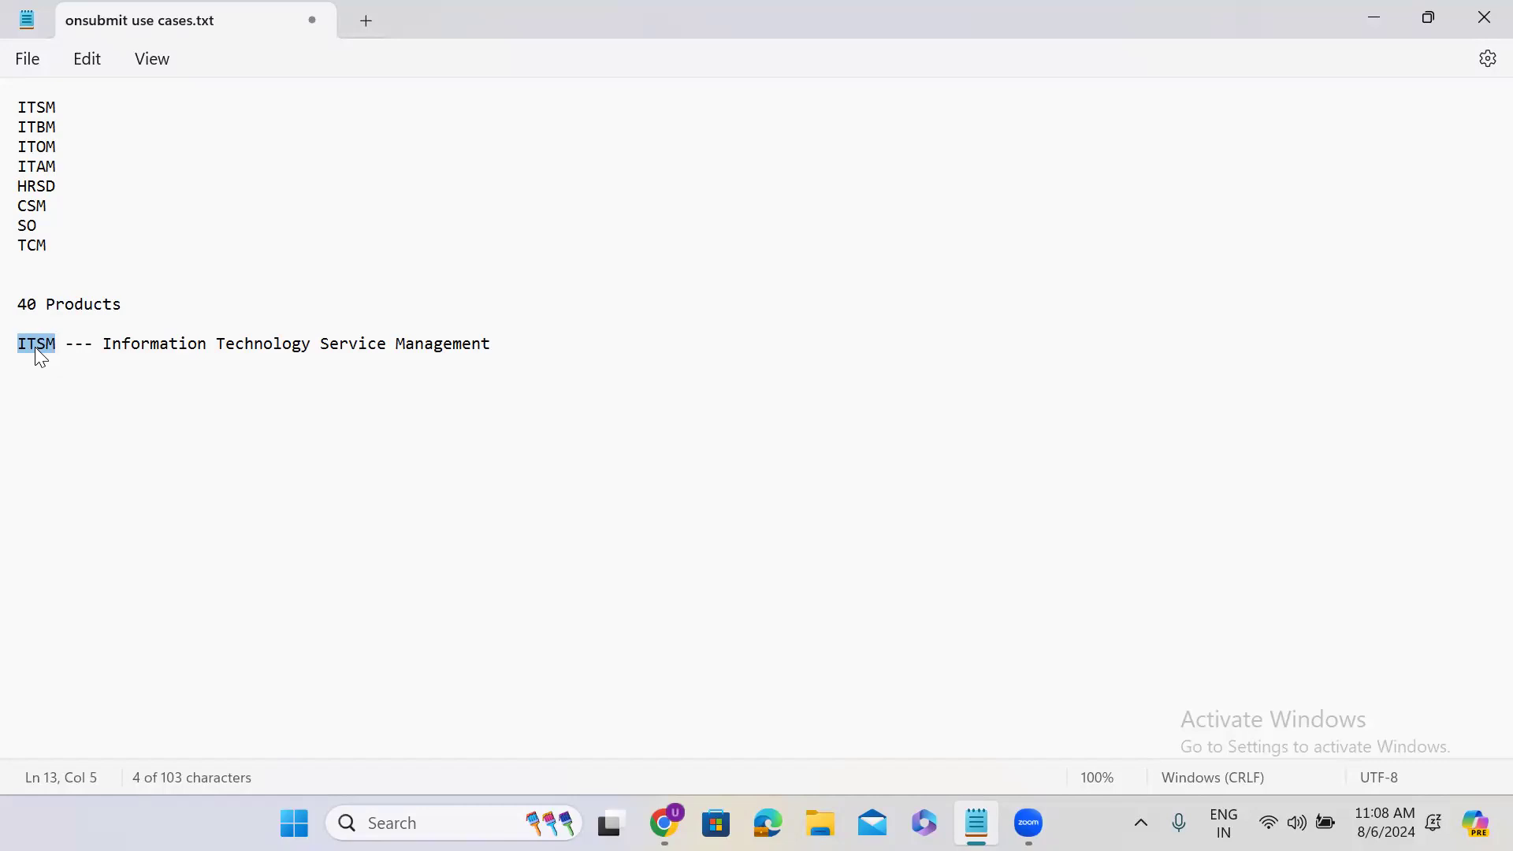
pyautogui.click(46, 344)
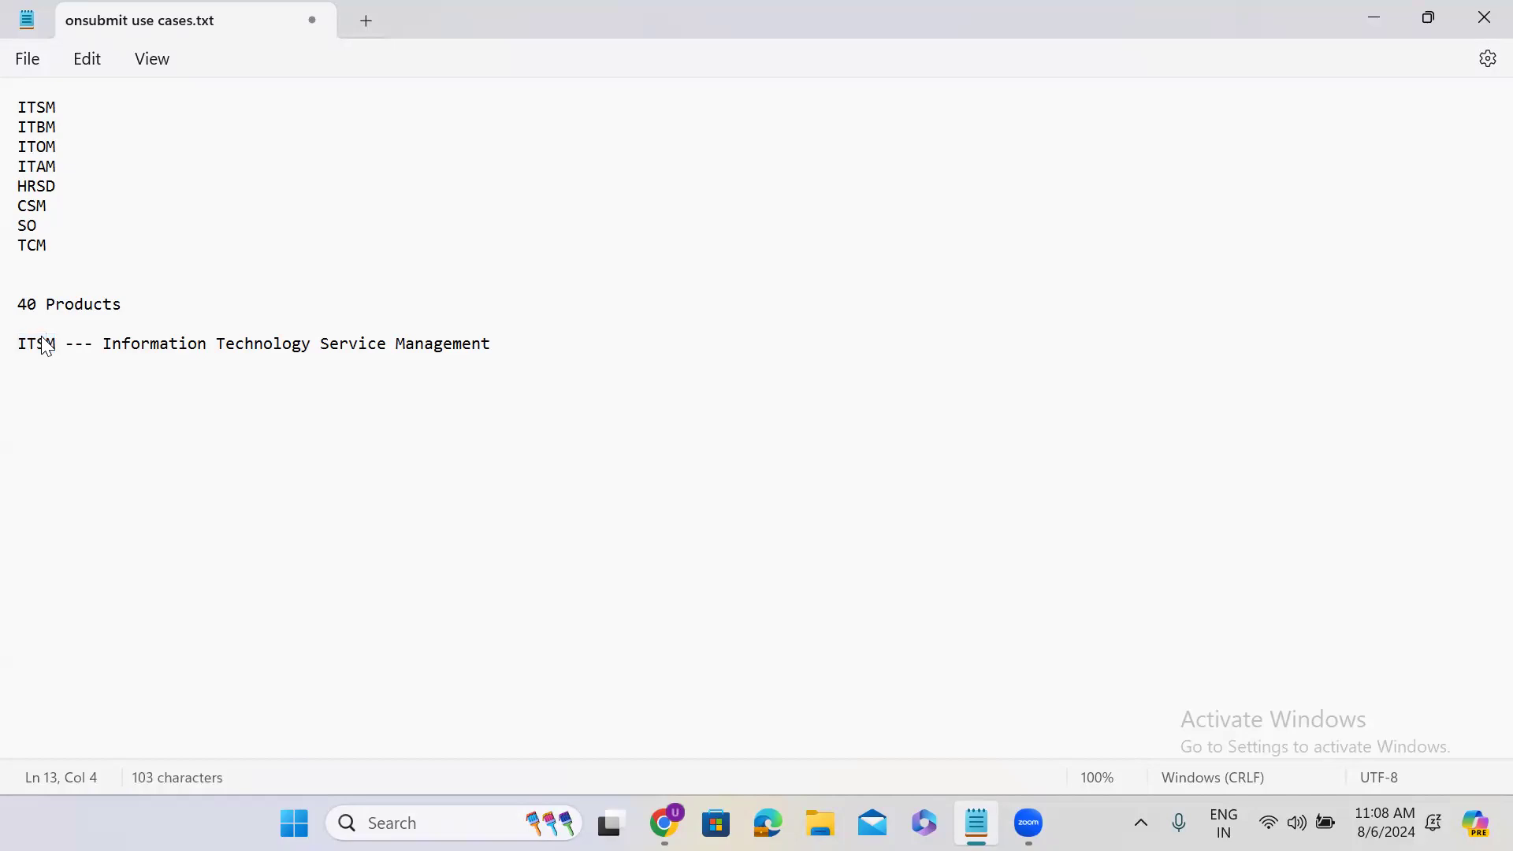
# Below the ITSM definition, leave a blank line and list "Incident Management" and "Problem management"
pyautogui.click(506, 360)
pyautogui.press('Return')
pyautogui.press('Return')
pyautogui.write('Incident Management')
pyautogui.press('Return')
pyautogui.write('Problem managemnet')
# Continue the process list with "Change Managemnet" and "Knowledge Managemnet" on separate lines
pyautogui.press('Return')
pyautogui.write('Chang')
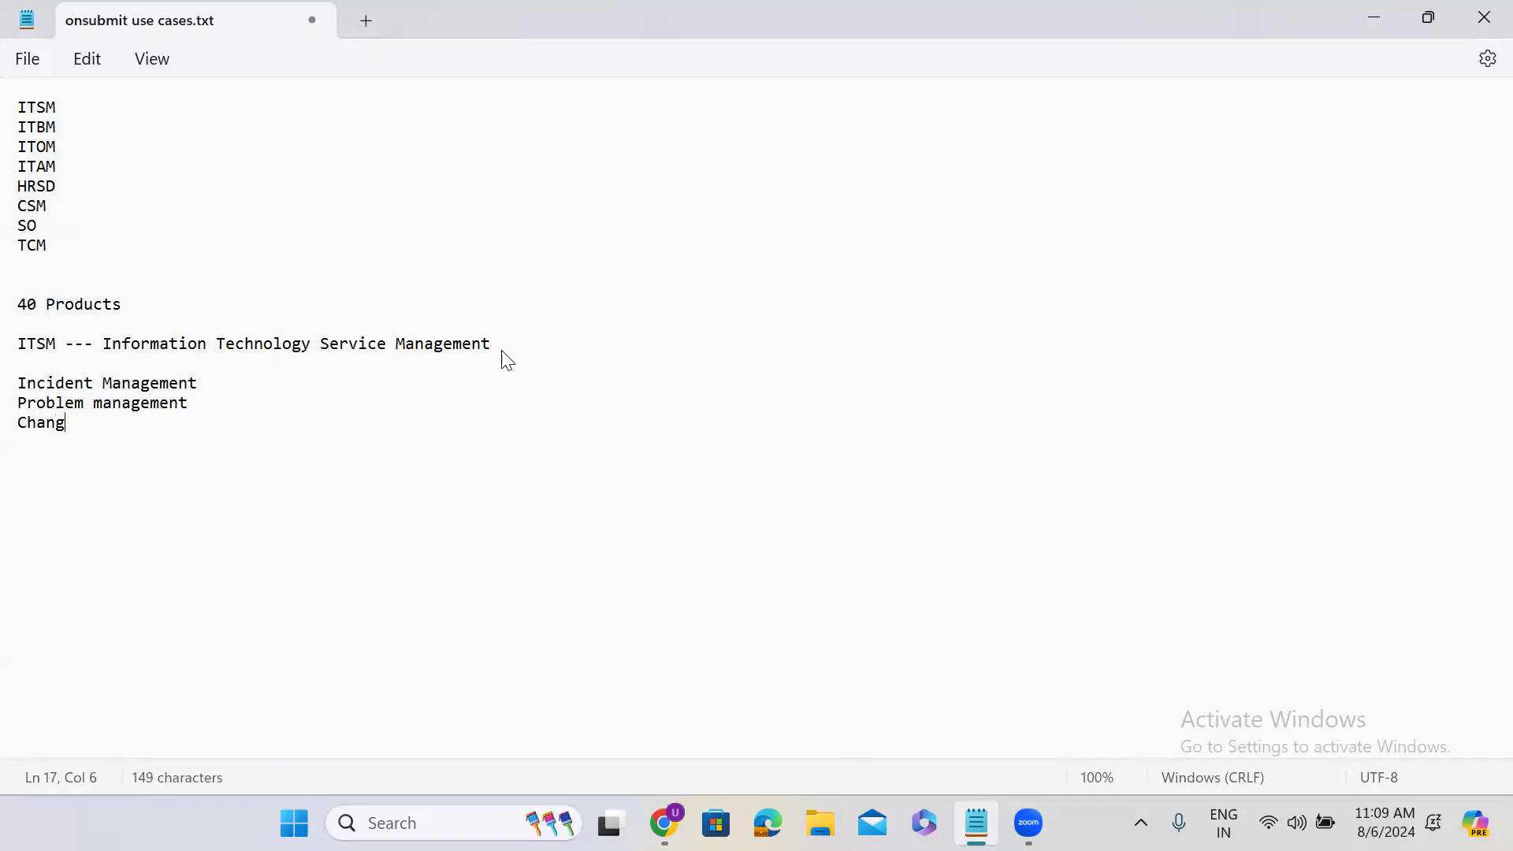
pyautogui.write('e Managemnet')
pyautogui.press('Return')
pyautogui.write('Kno')
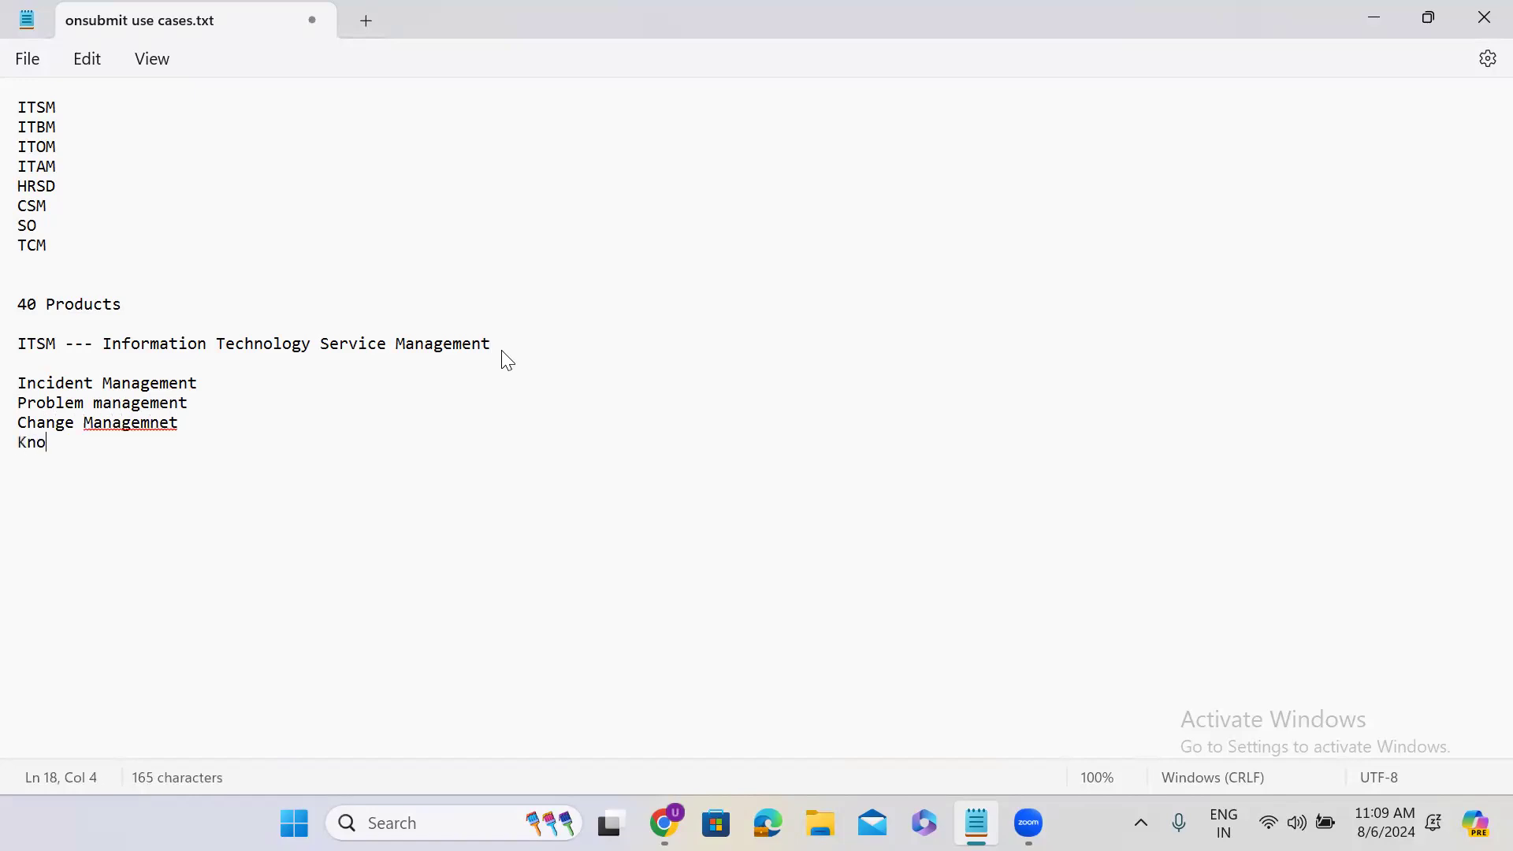
pyautogui.write('wledge Managemnet')
pyautogui.press('Return')
pyautogui.press('Return')
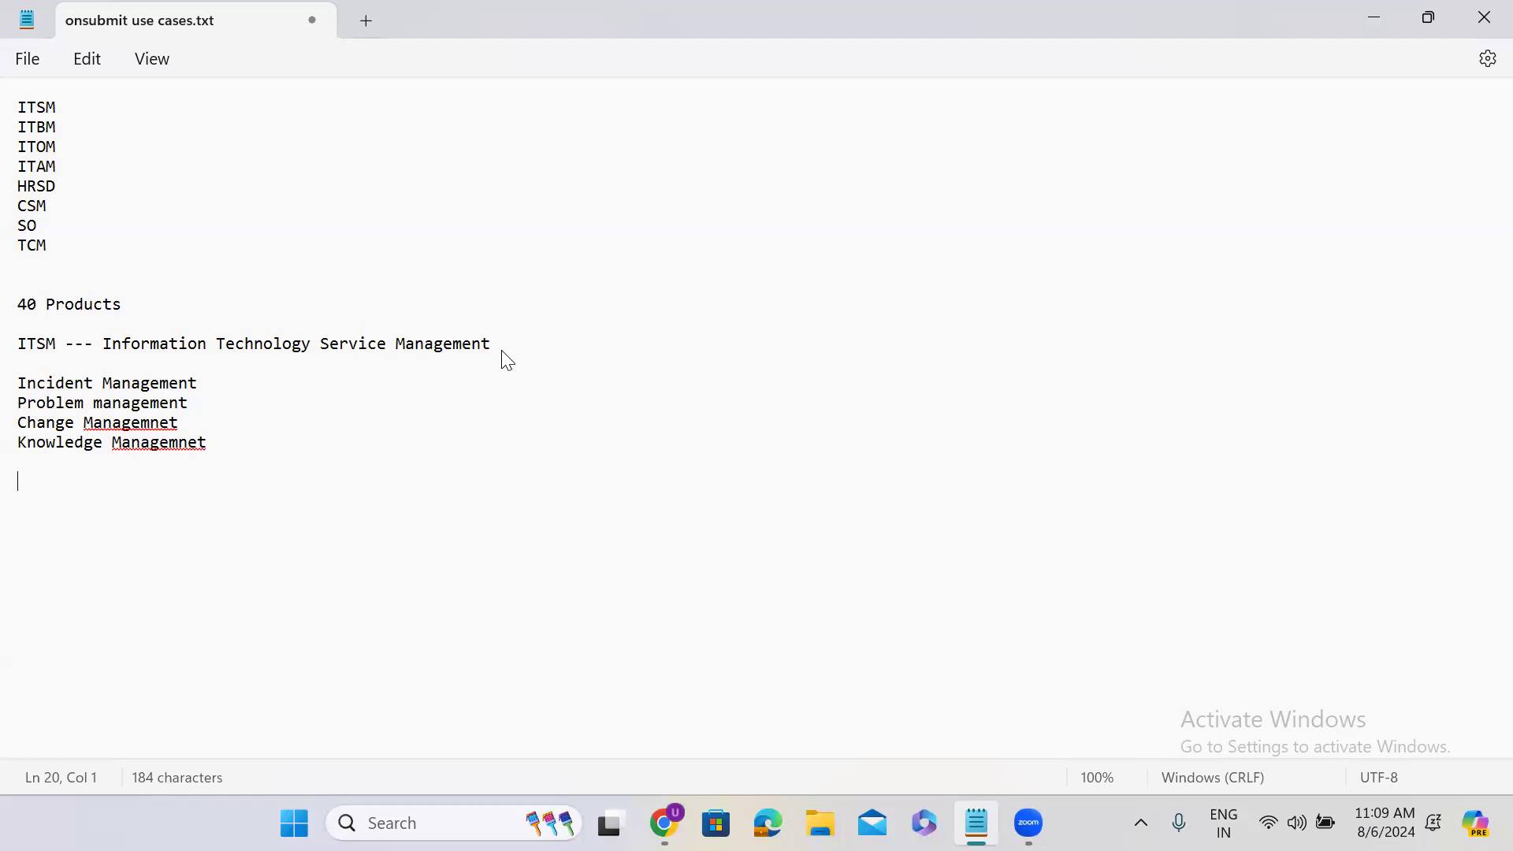
# Copy "Incident Management" from the list to the end of the notes as a heading with a colon, followed by blank lines
pyautogui.click(205, 384)
pyautogui.moveTo(205, 384); pyautogui.dragTo(16, 385)
pyautogui.hotkey('ctrl', 'c')
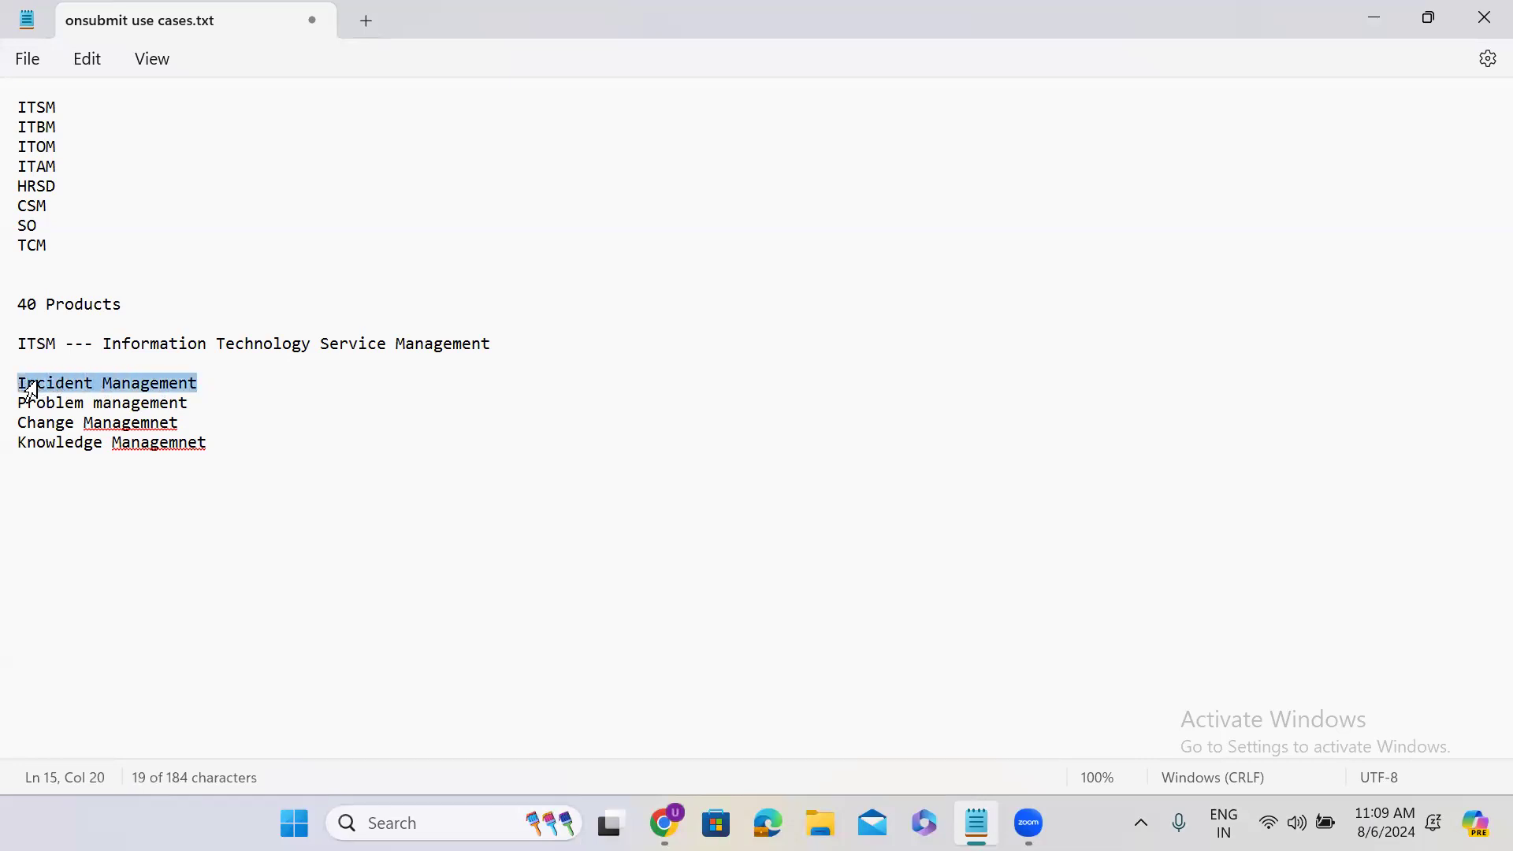
pyautogui.click(35, 513)
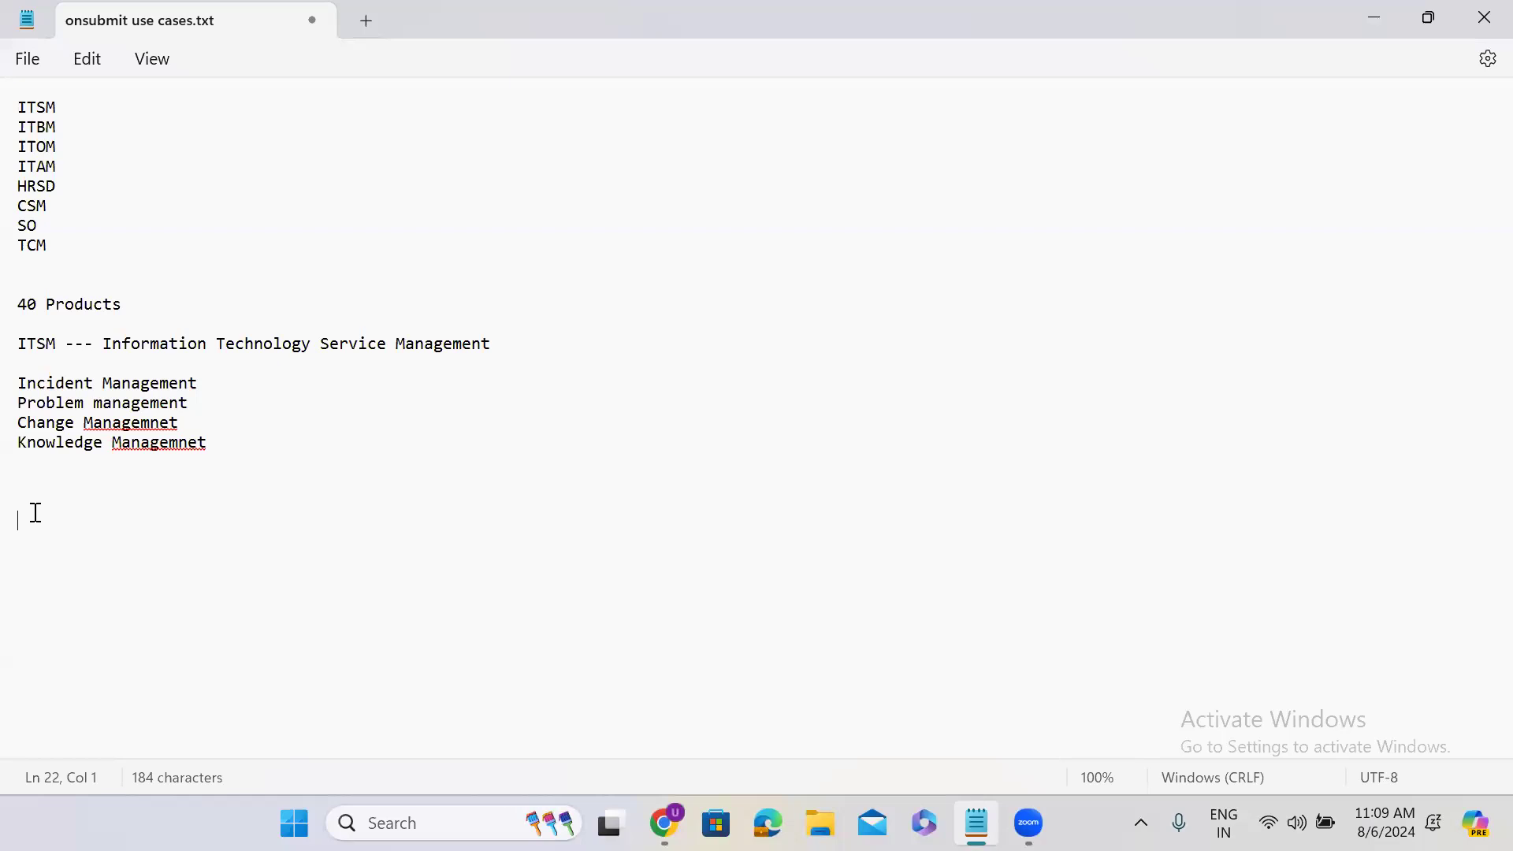
pyautogui.hotkey('ctrl', 'v')
pyautogui.write(':')
pyautogui.press('Return')
pyautogui.press('Return')
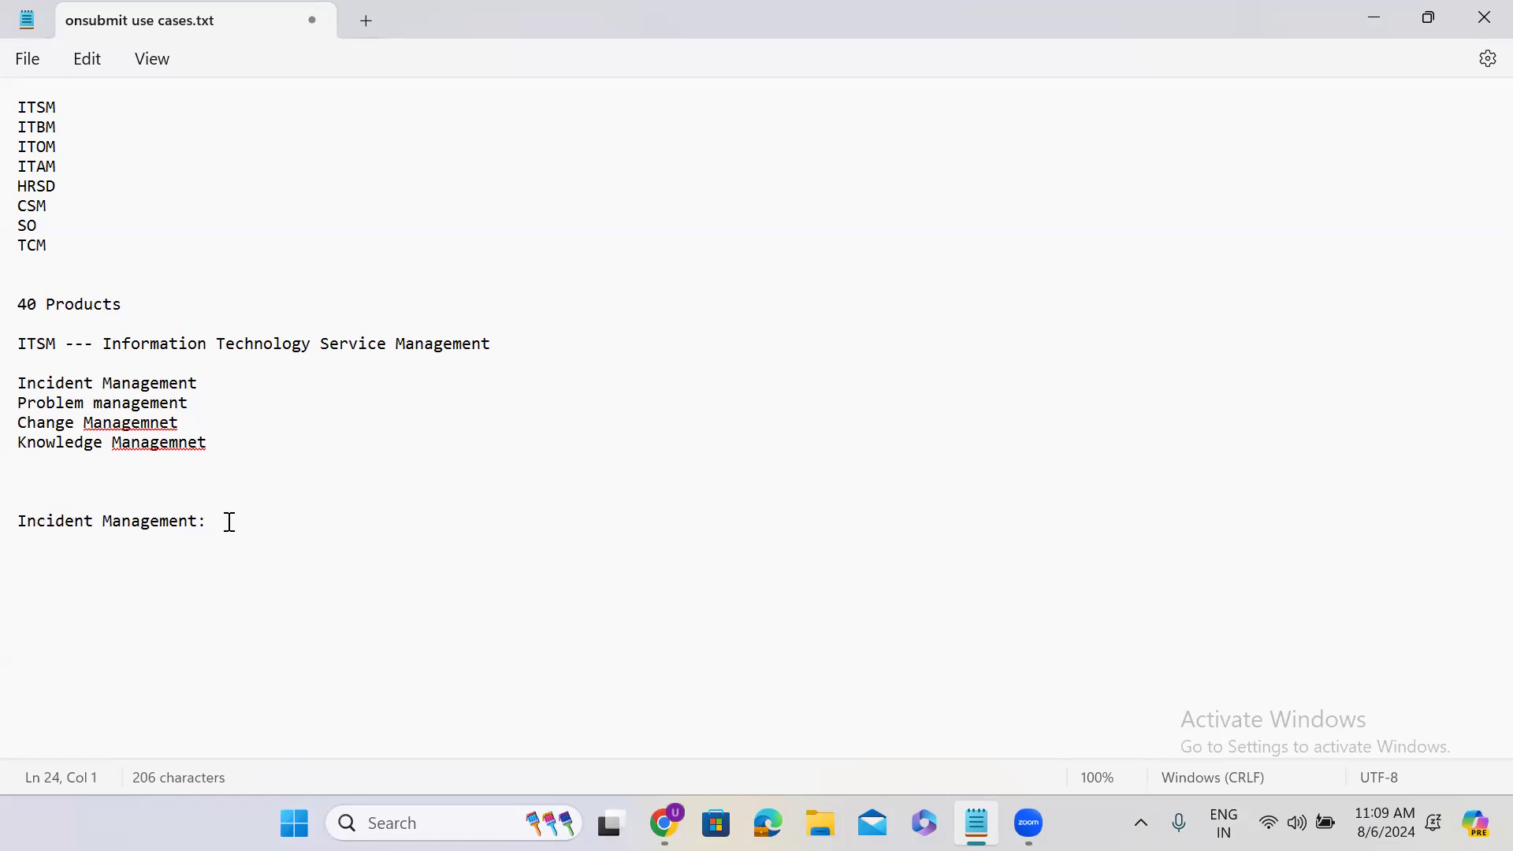
pyautogui.press('Return')
pyautogui.press('Return')
pyautogui.press('Return')
pyautogui.press('Return')
pyautogui.press('Return')
pyautogui.press('Return')
pyautogui.press('Return')
pyautogui.press('Return')
pyautogui.press('Return')
pyautogui.press('Return')
pyautogui.press('Return')
pyautogui.press('Return')
pyautogui.press('Return')
pyautogui.press('Return')
pyautogui.press('Return')
pyautogui.press('Return')
pyautogui.press('Return')
pyautogui.press('Return')
pyautogui.press('Return')
pyautogui.press('Return')
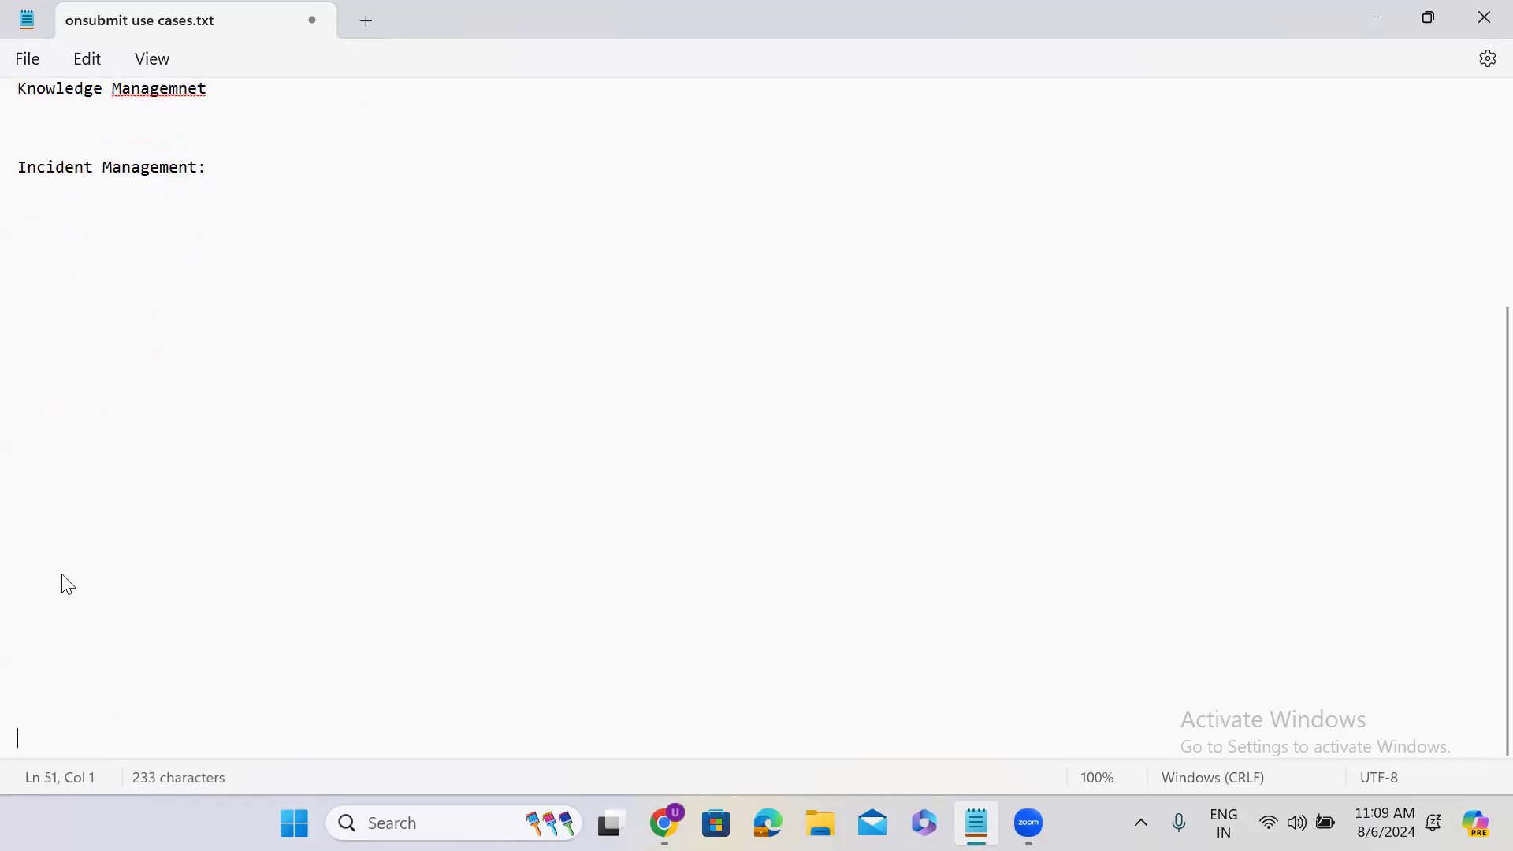
# Under the Incident Management heading, write "What is incident: sudden inturreption in the IT Service is called incident"
pyautogui.click(30, 213)
pyautogui.write('What is incident:')
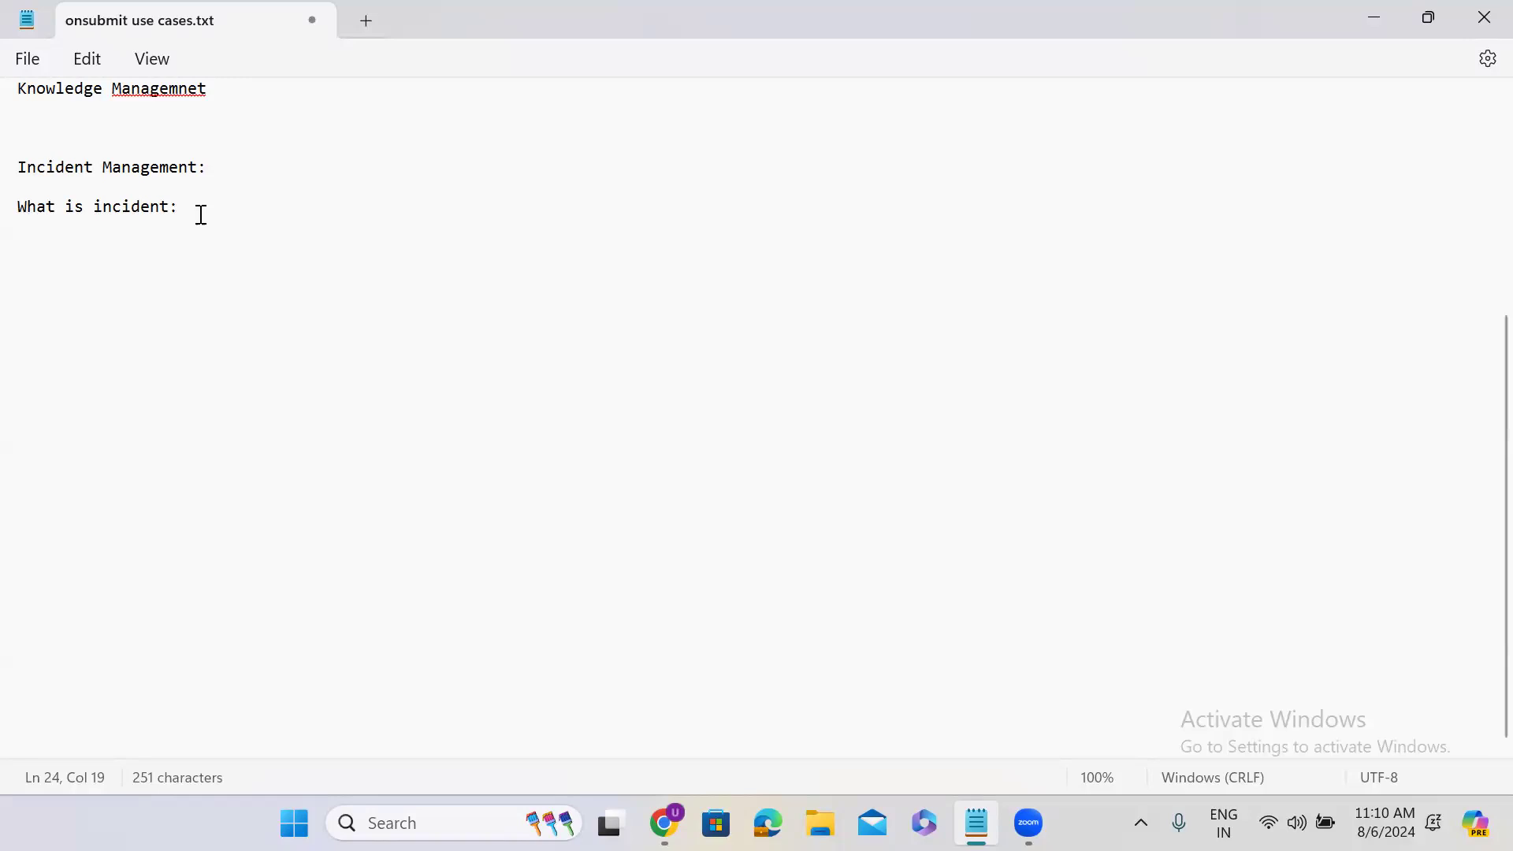
pyautogui.write('sudden int')
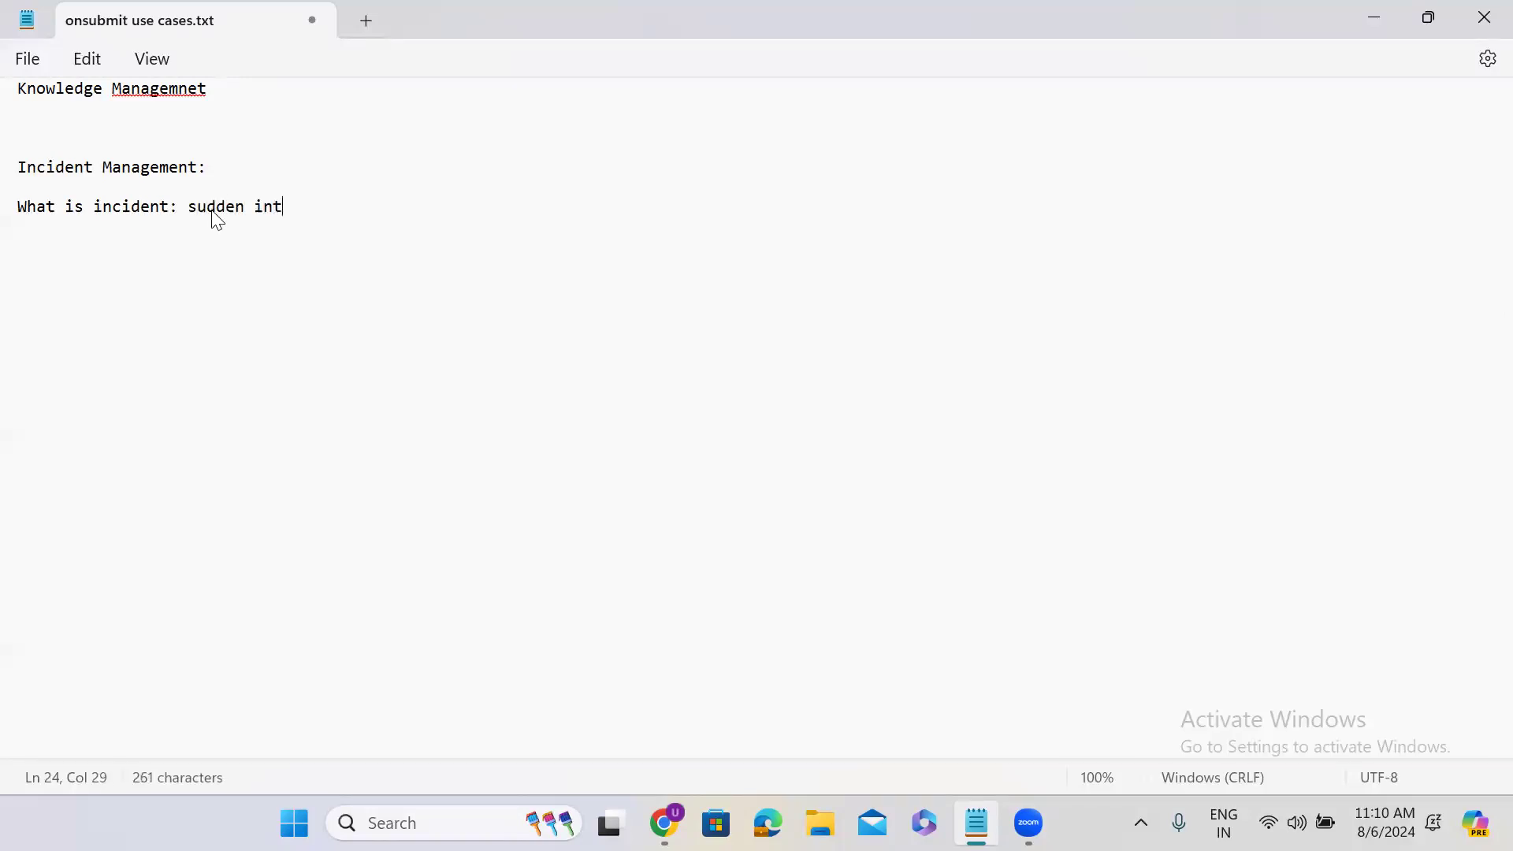
pyautogui.write('urreptio')
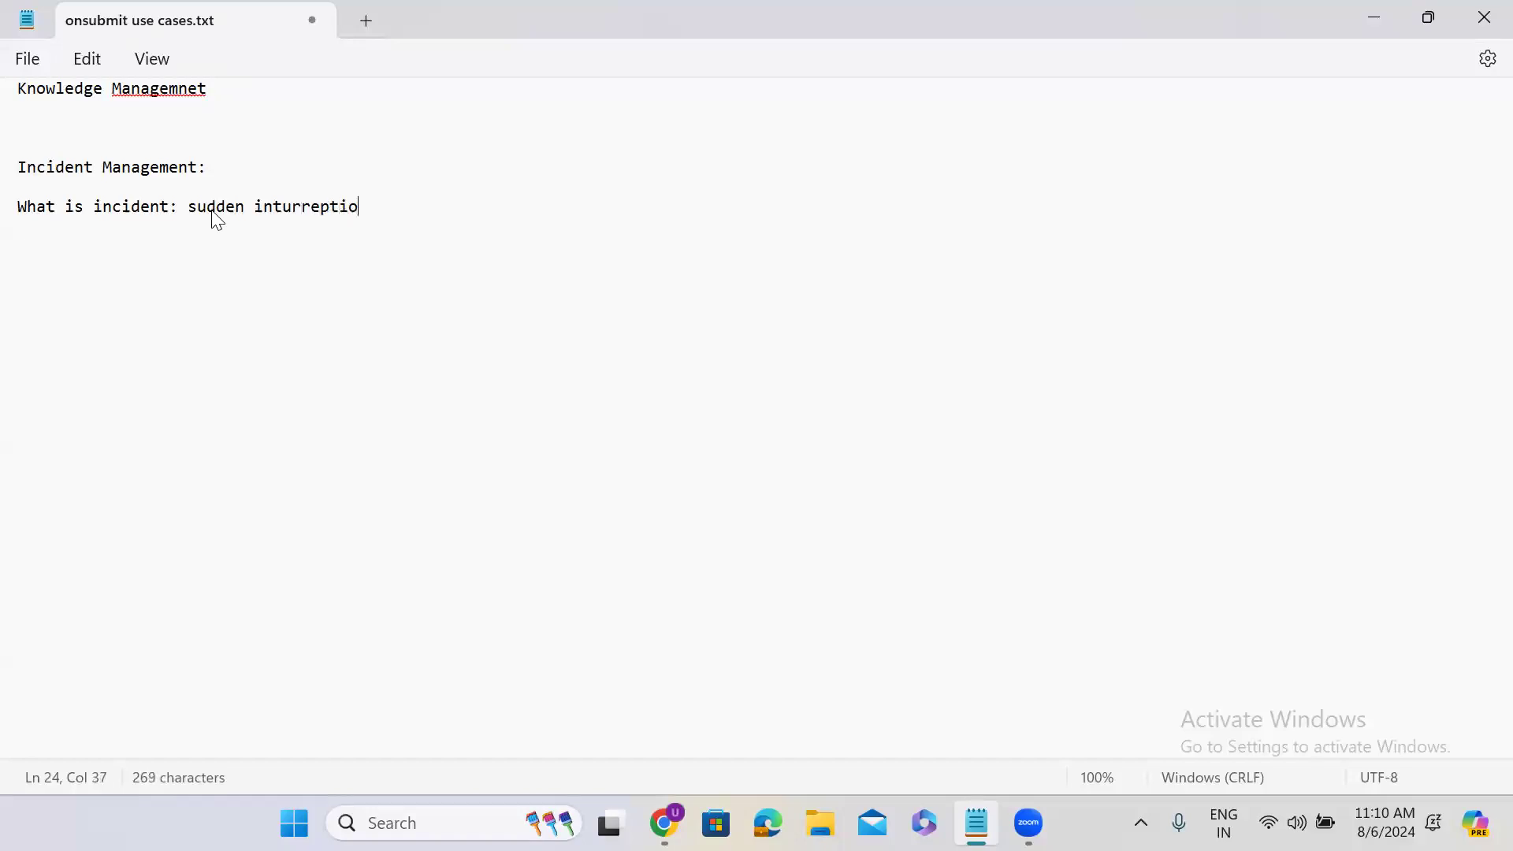
pyautogui.write('n in the IT Serv')
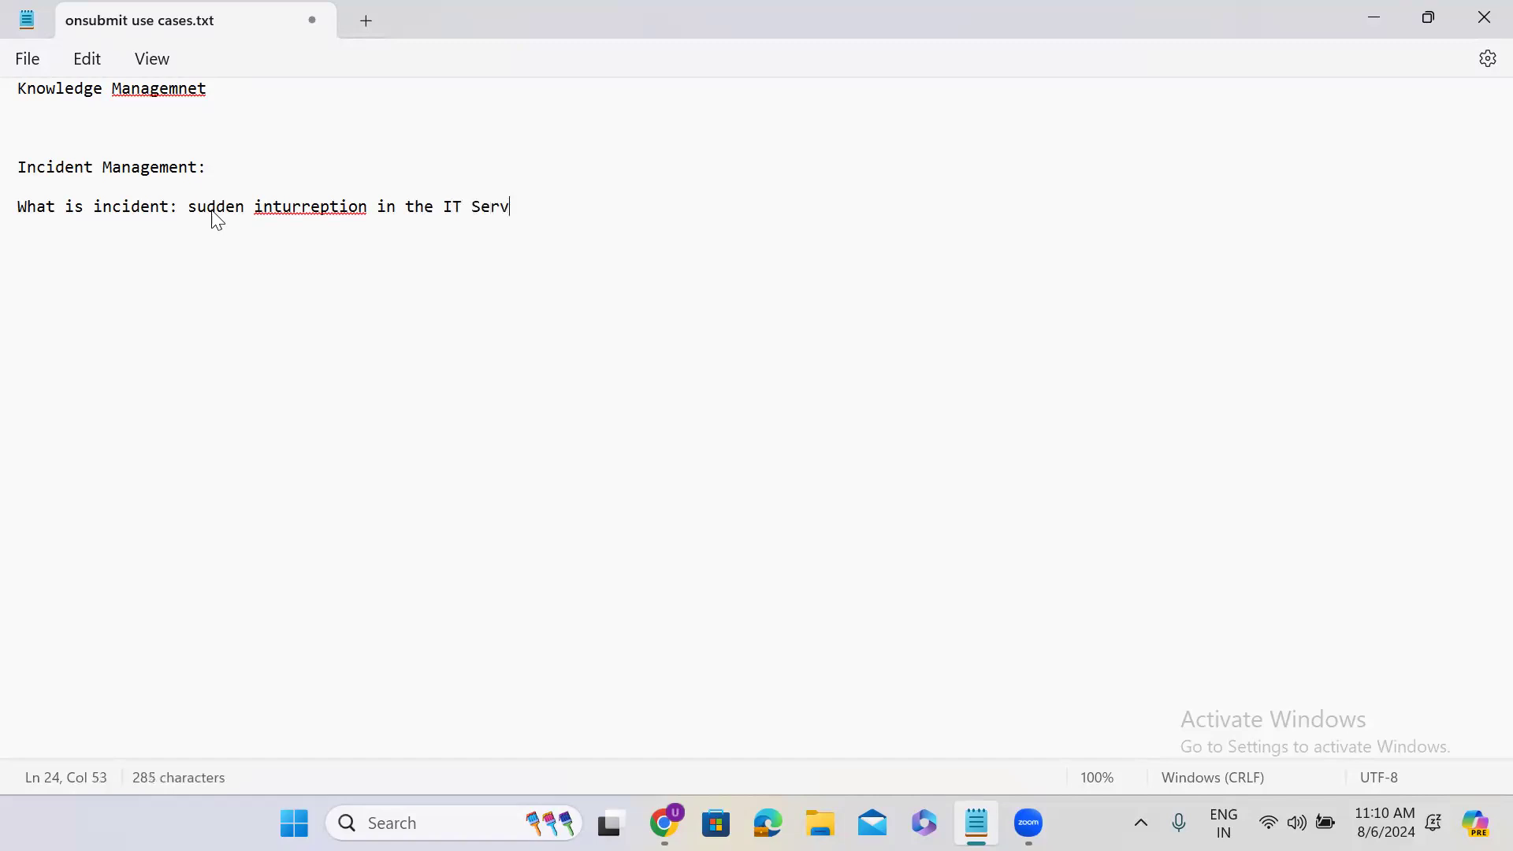
pyautogui.write('ice is called in')
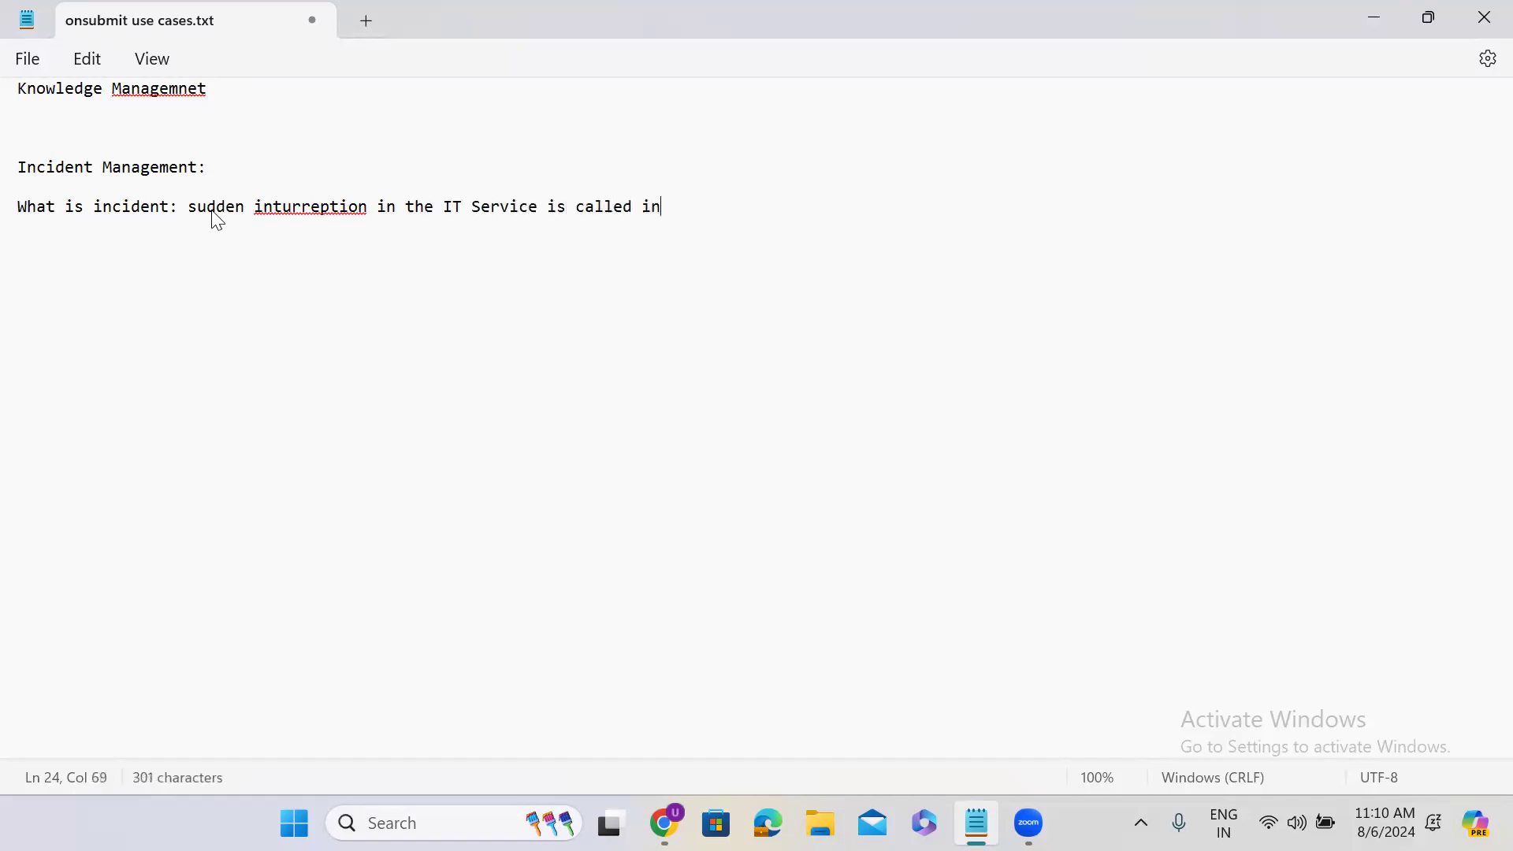
pyautogui.write('cident')
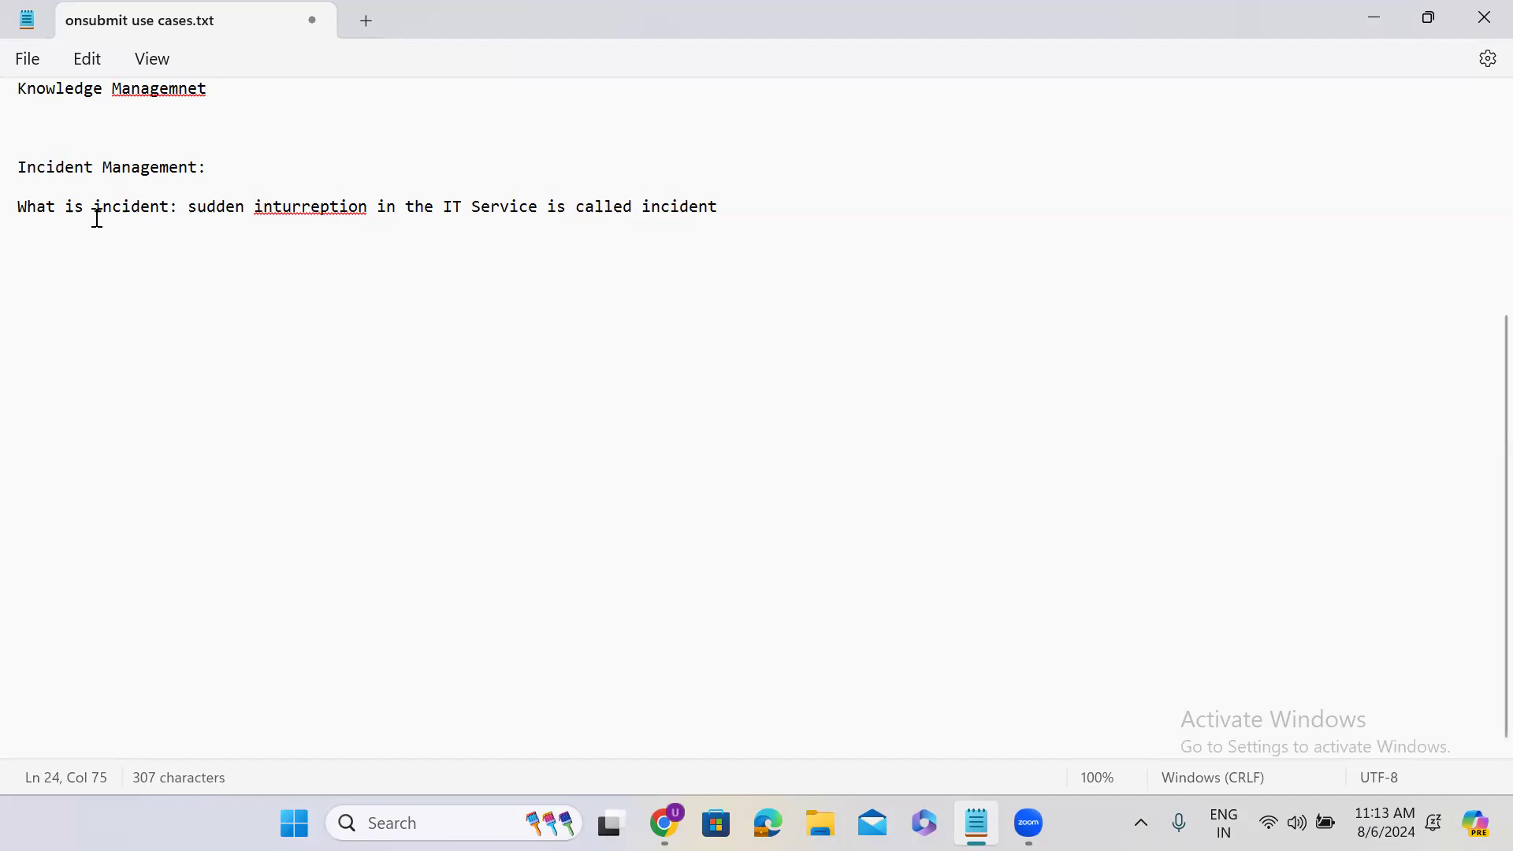
pyautogui.doubleClick(134, 205)
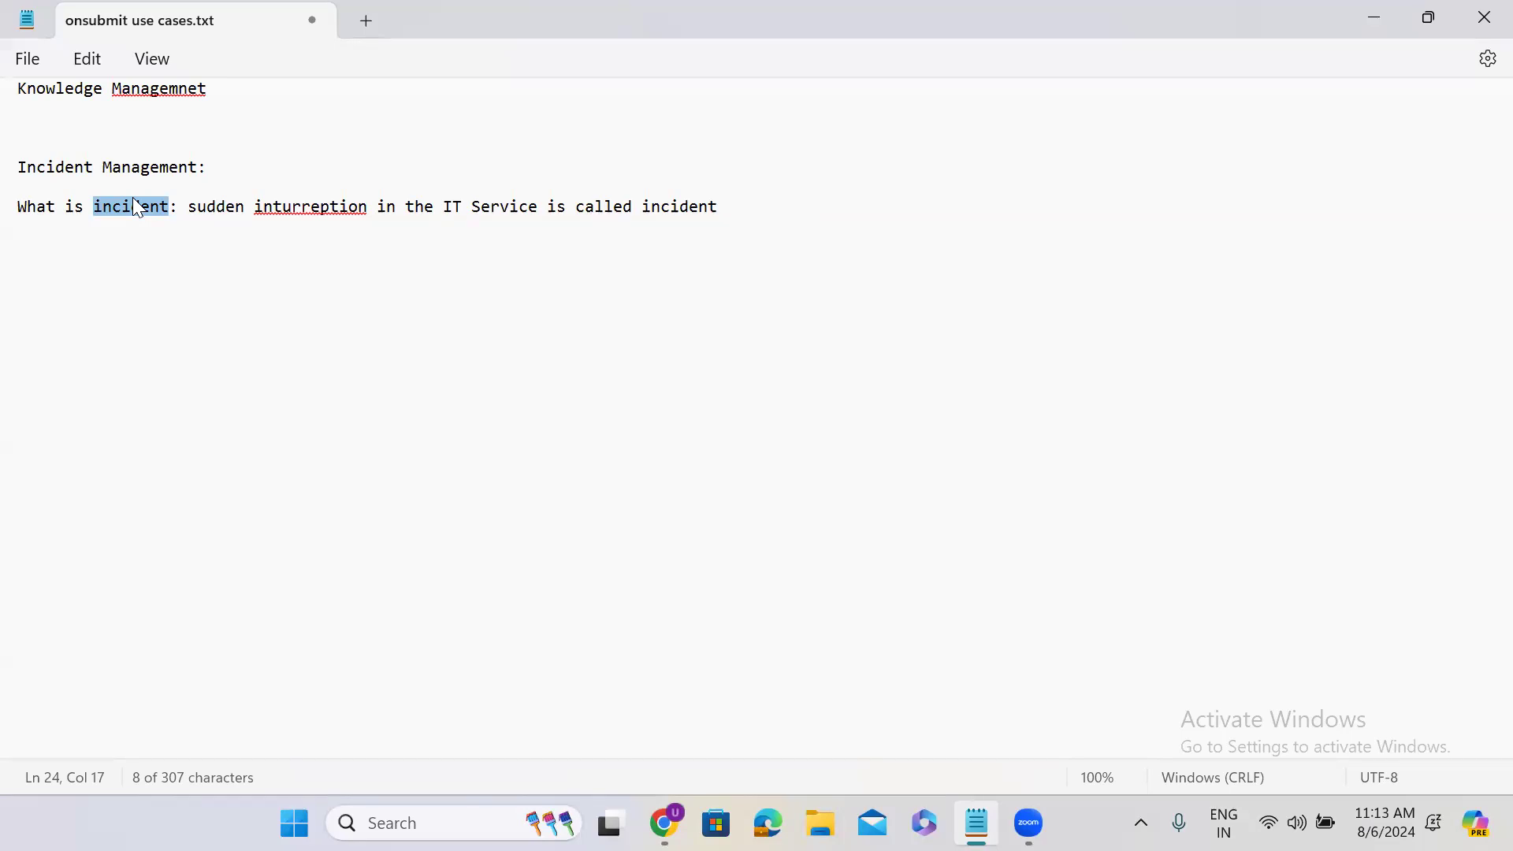
# Switch to the ServiceNow page in Chrome, filter the navigator for "incident" and start a new incident record
pyautogui.click(1386, 22)
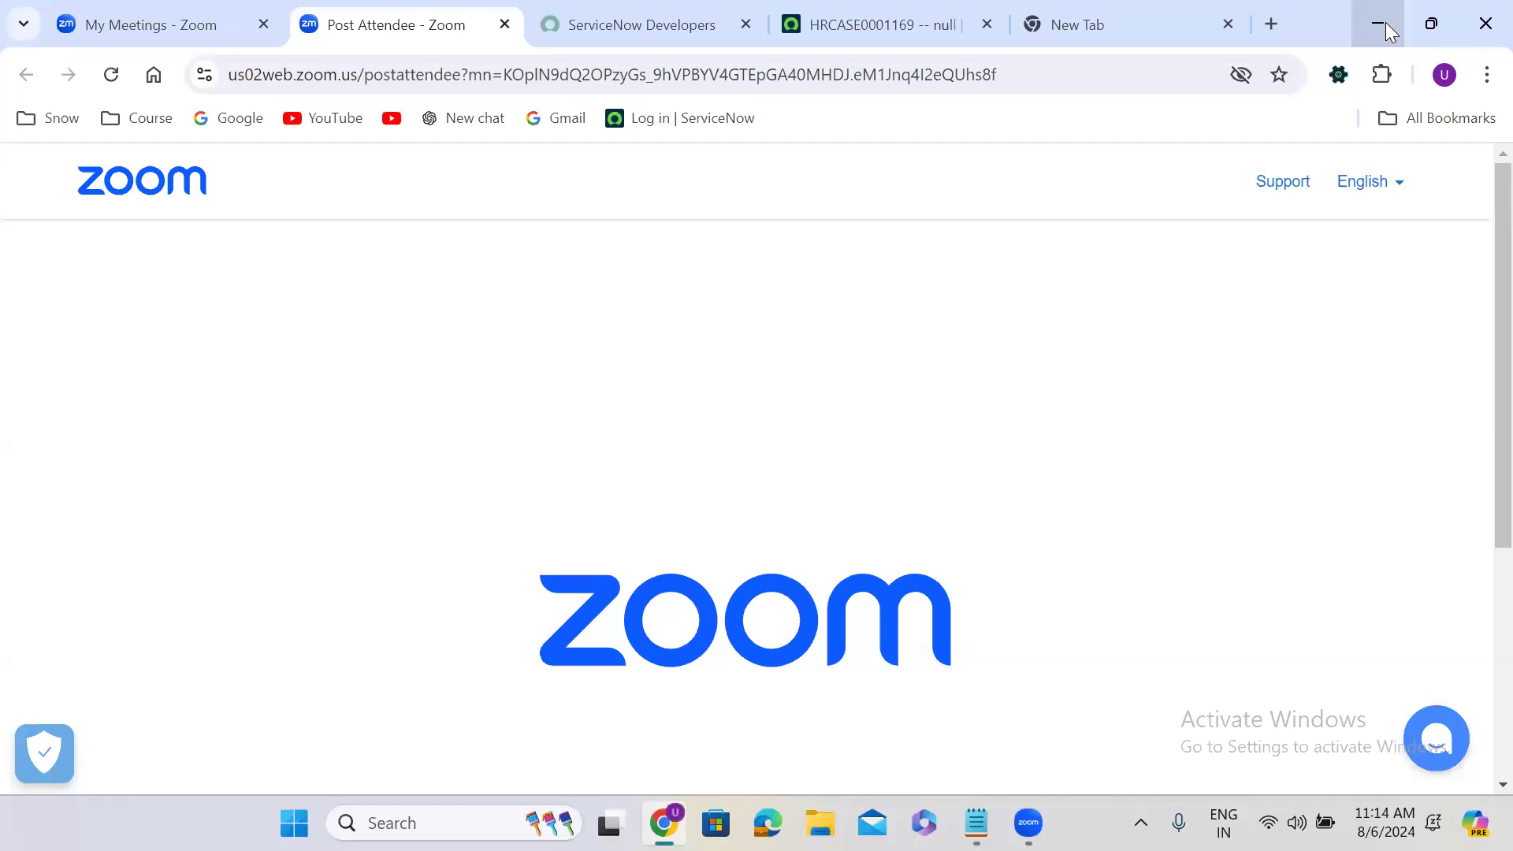
pyautogui.click(859, 18)
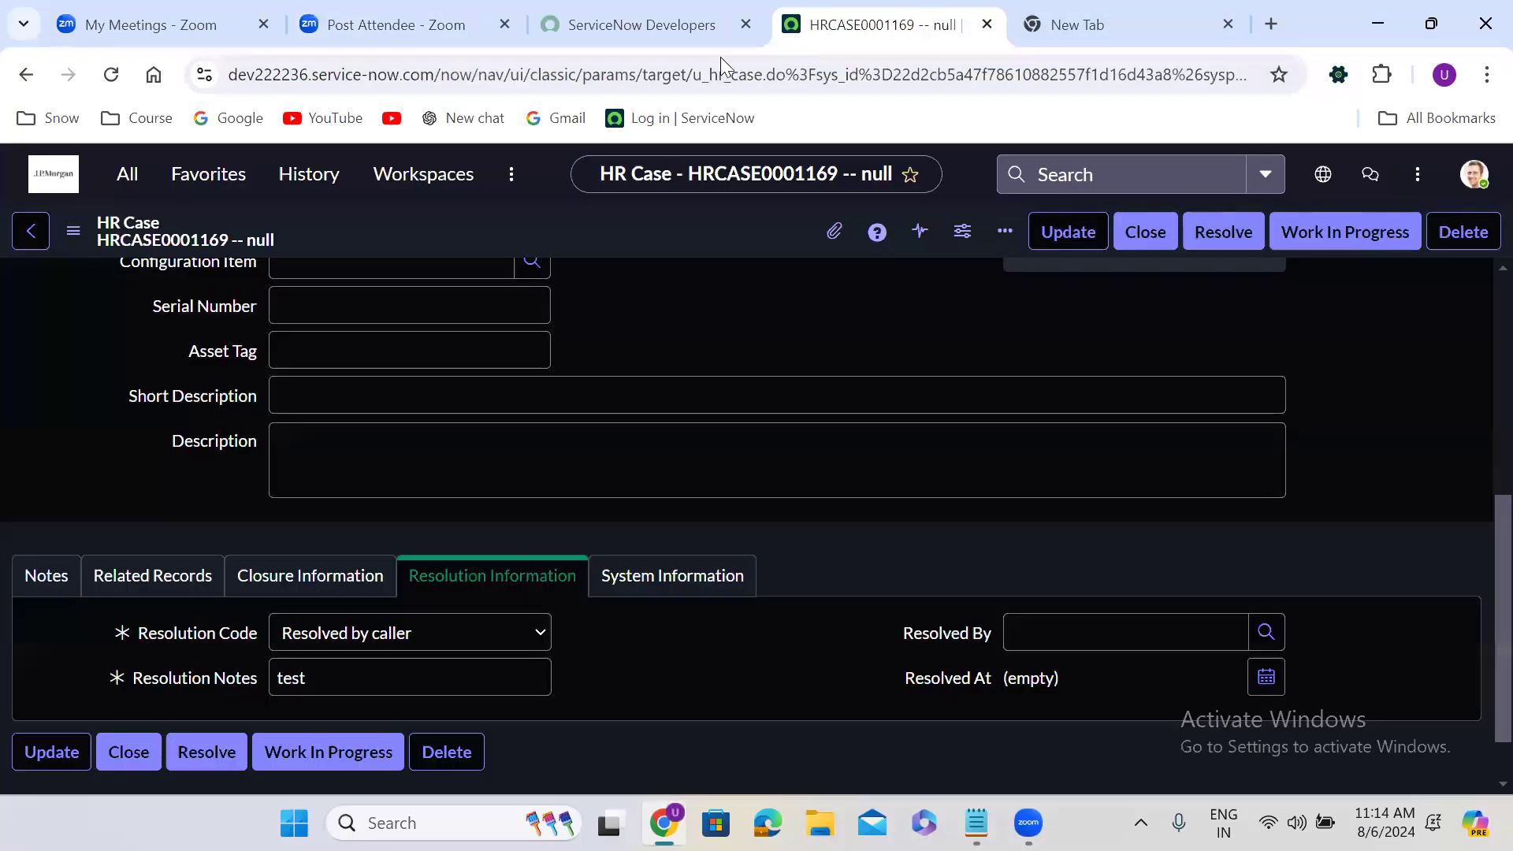
pyautogui.click(128, 178)
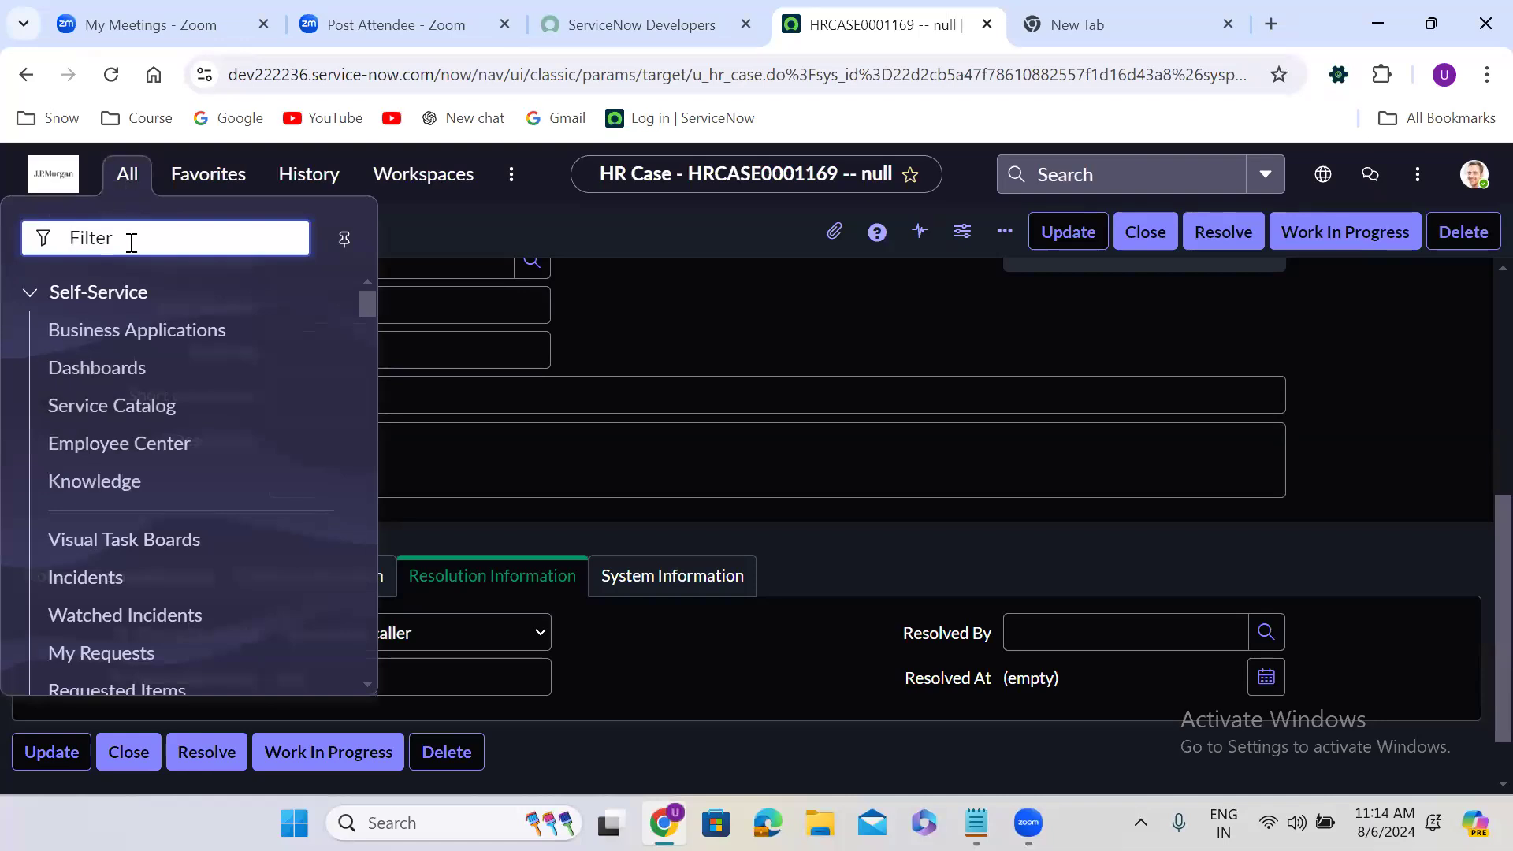
pyautogui.write('inci')
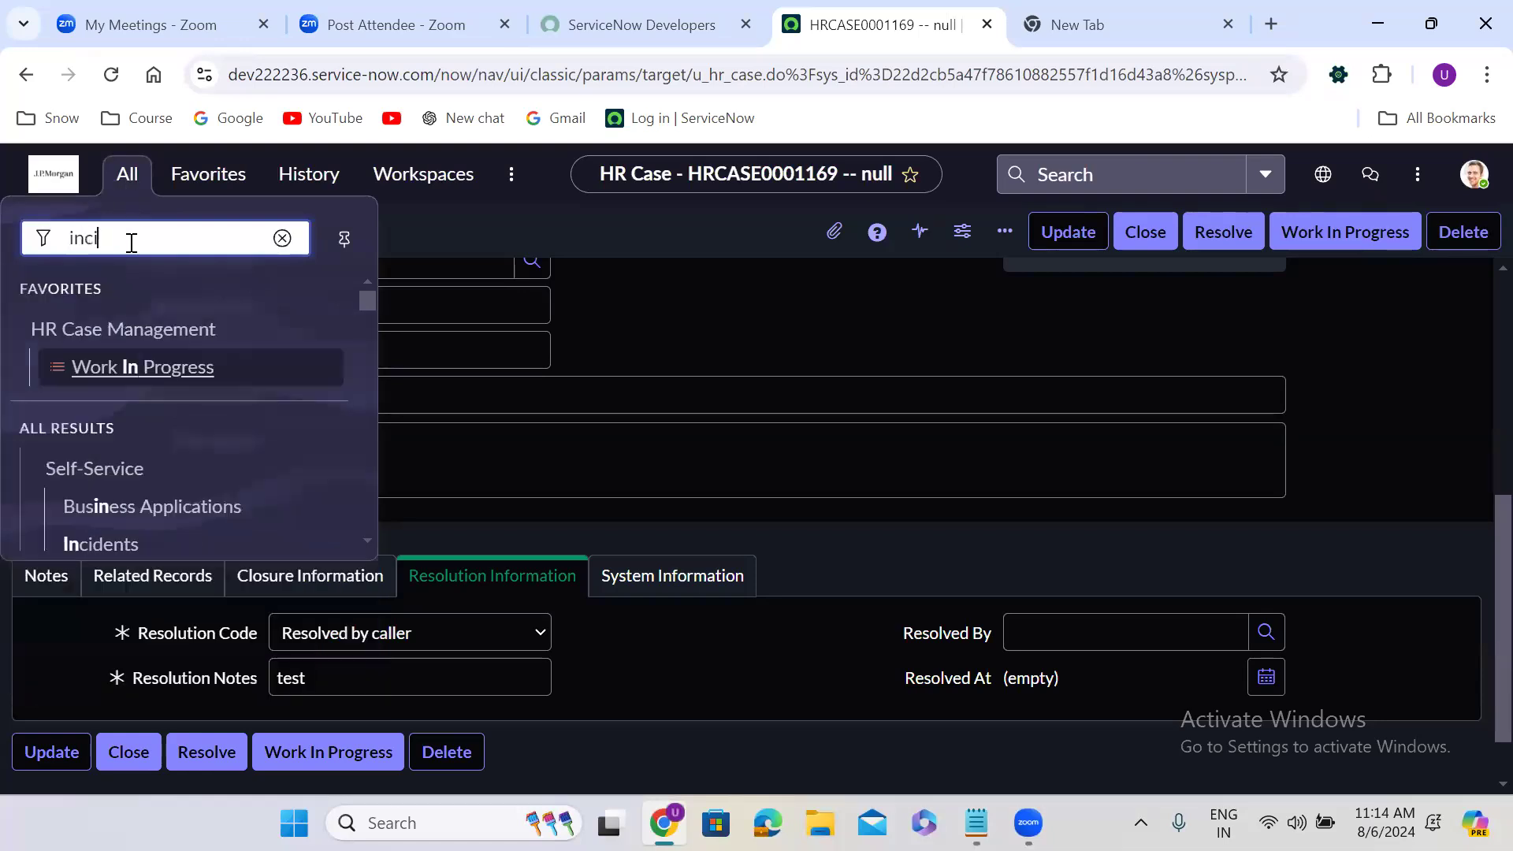
pyautogui.write('dent')
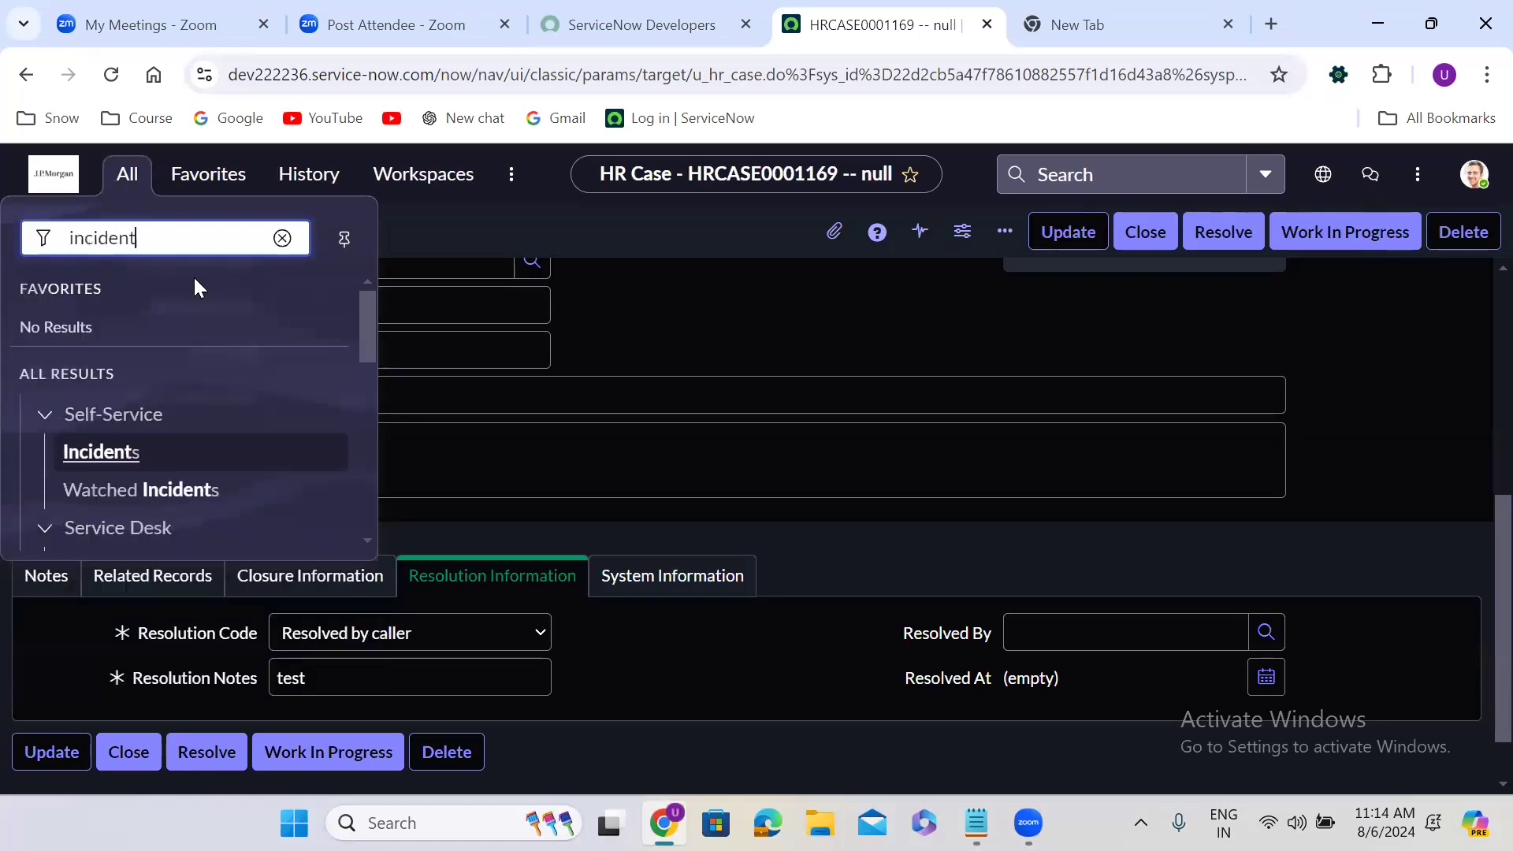
pyautogui.moveTo(369, 318); pyautogui.dragTo(369, 370)
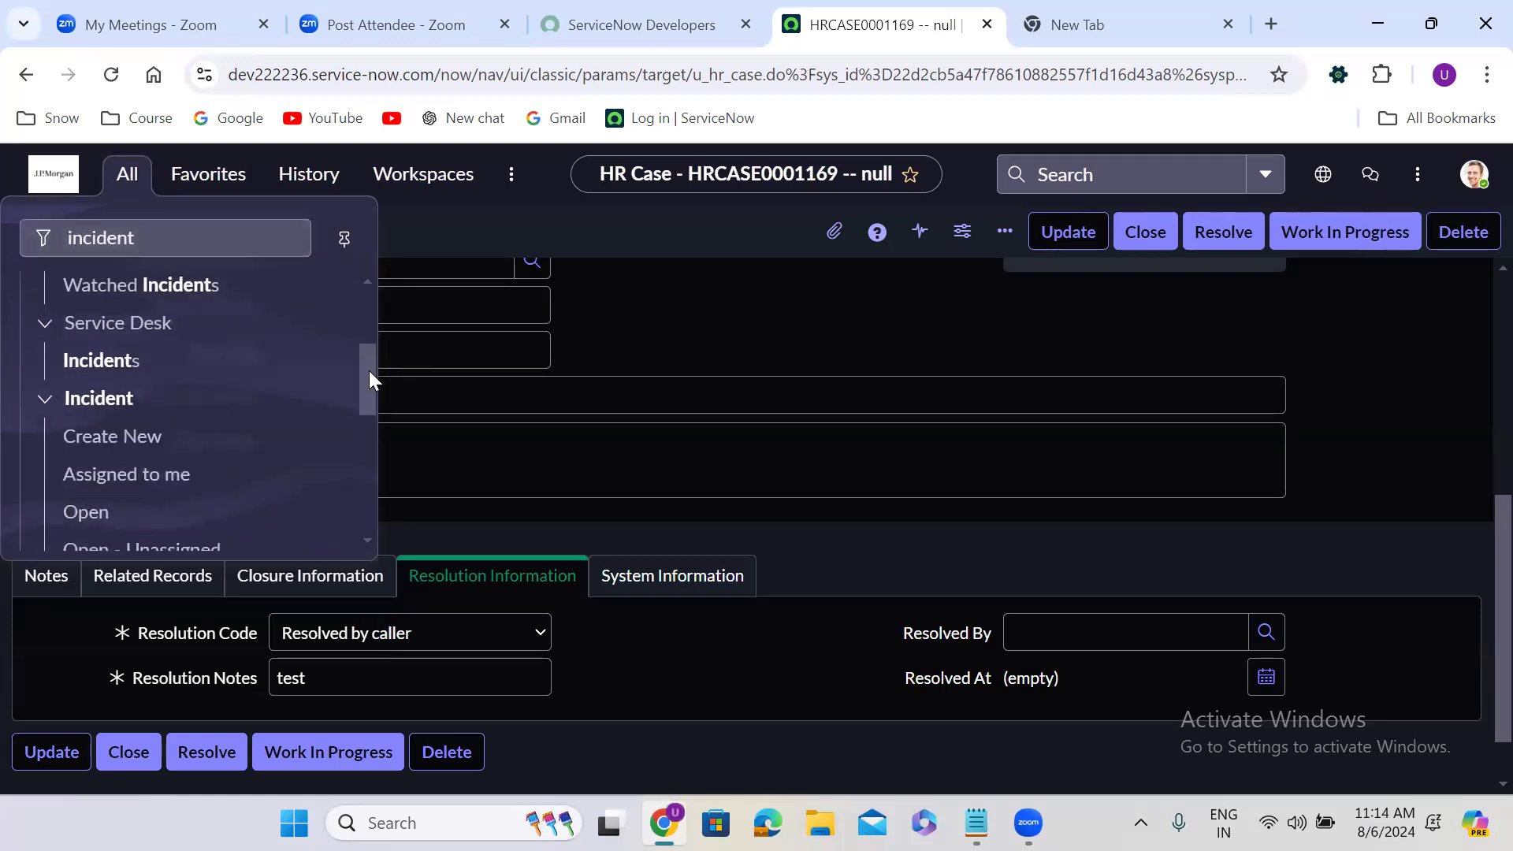
pyautogui.click(113, 435)
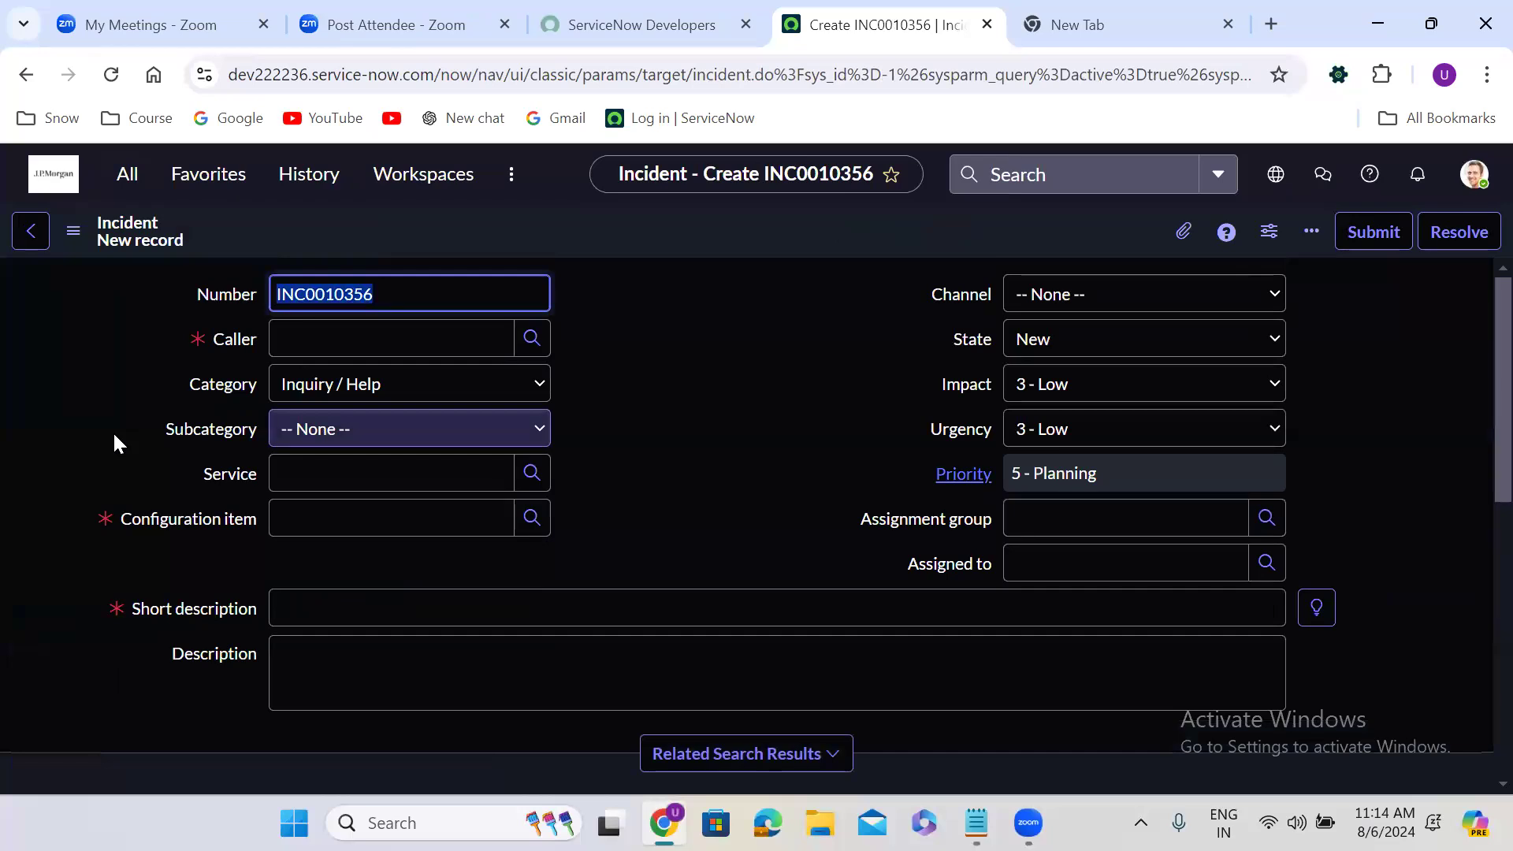
pyautogui.click(741, 309)
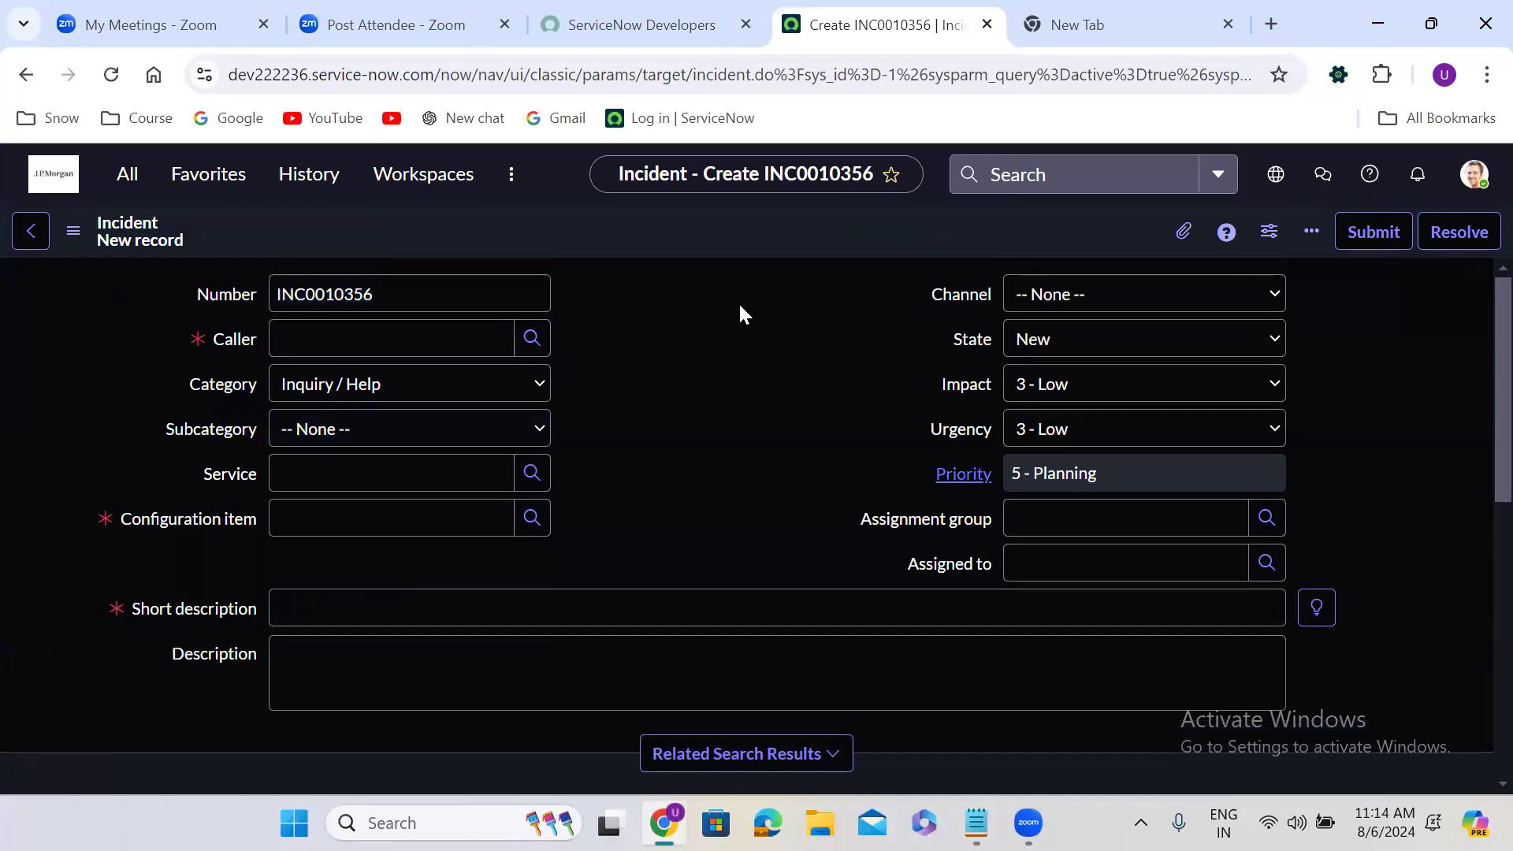
pyautogui.doubleClick(315, 293)
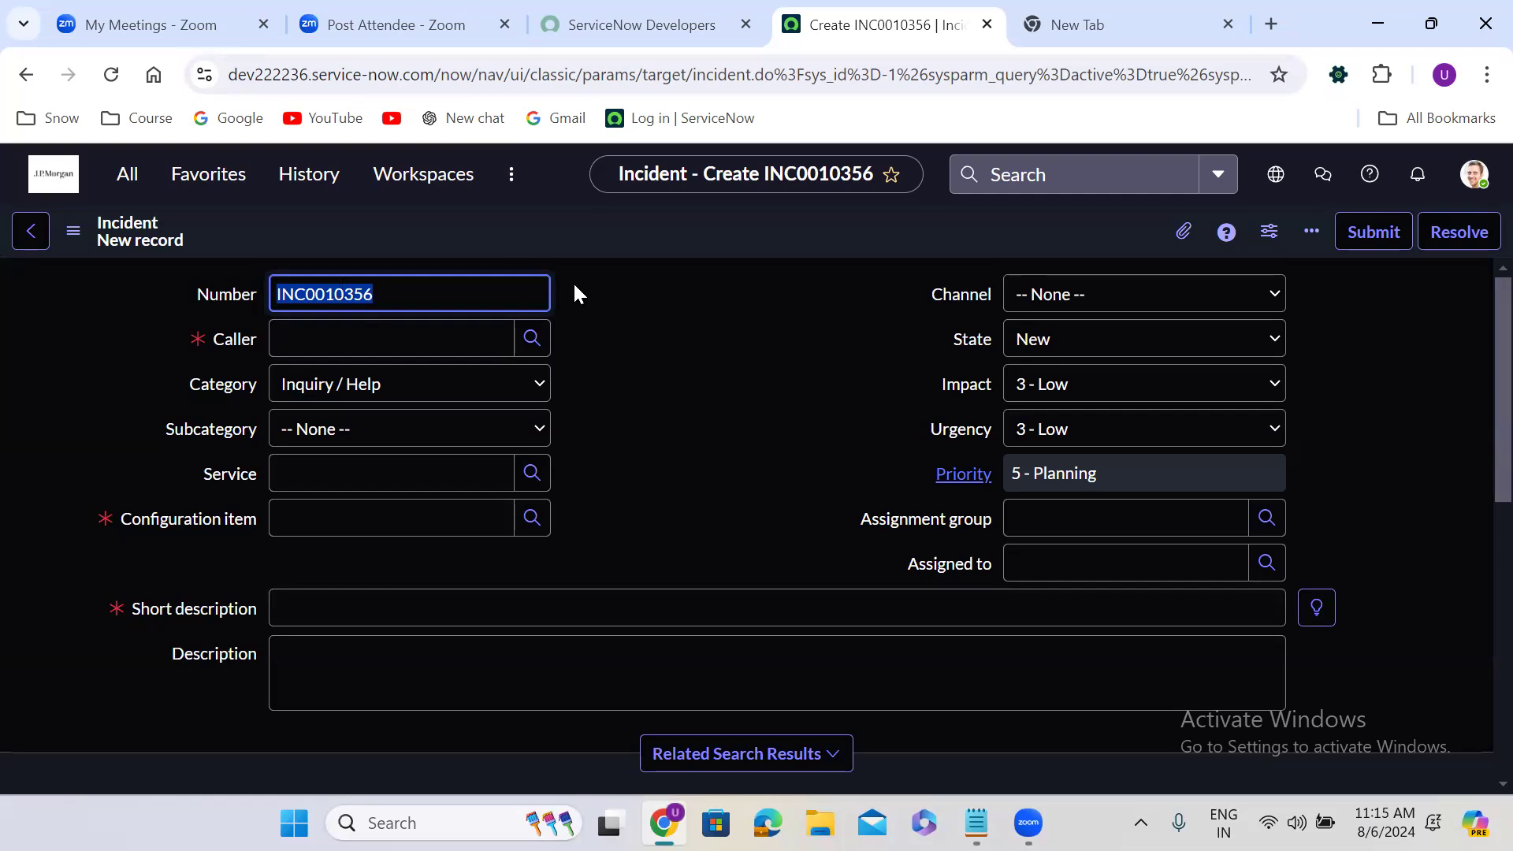
pyautogui.click(572, 281)
pyautogui.doubleClick(312, 273)
pyautogui.doubleClick(622, 315)
pyautogui.click(345, 299)
pyautogui.doubleClick(345, 304)
# Fill in the new incident's caller with a person from the recent selections and set the category to Software
pyautogui.click(348, 338)
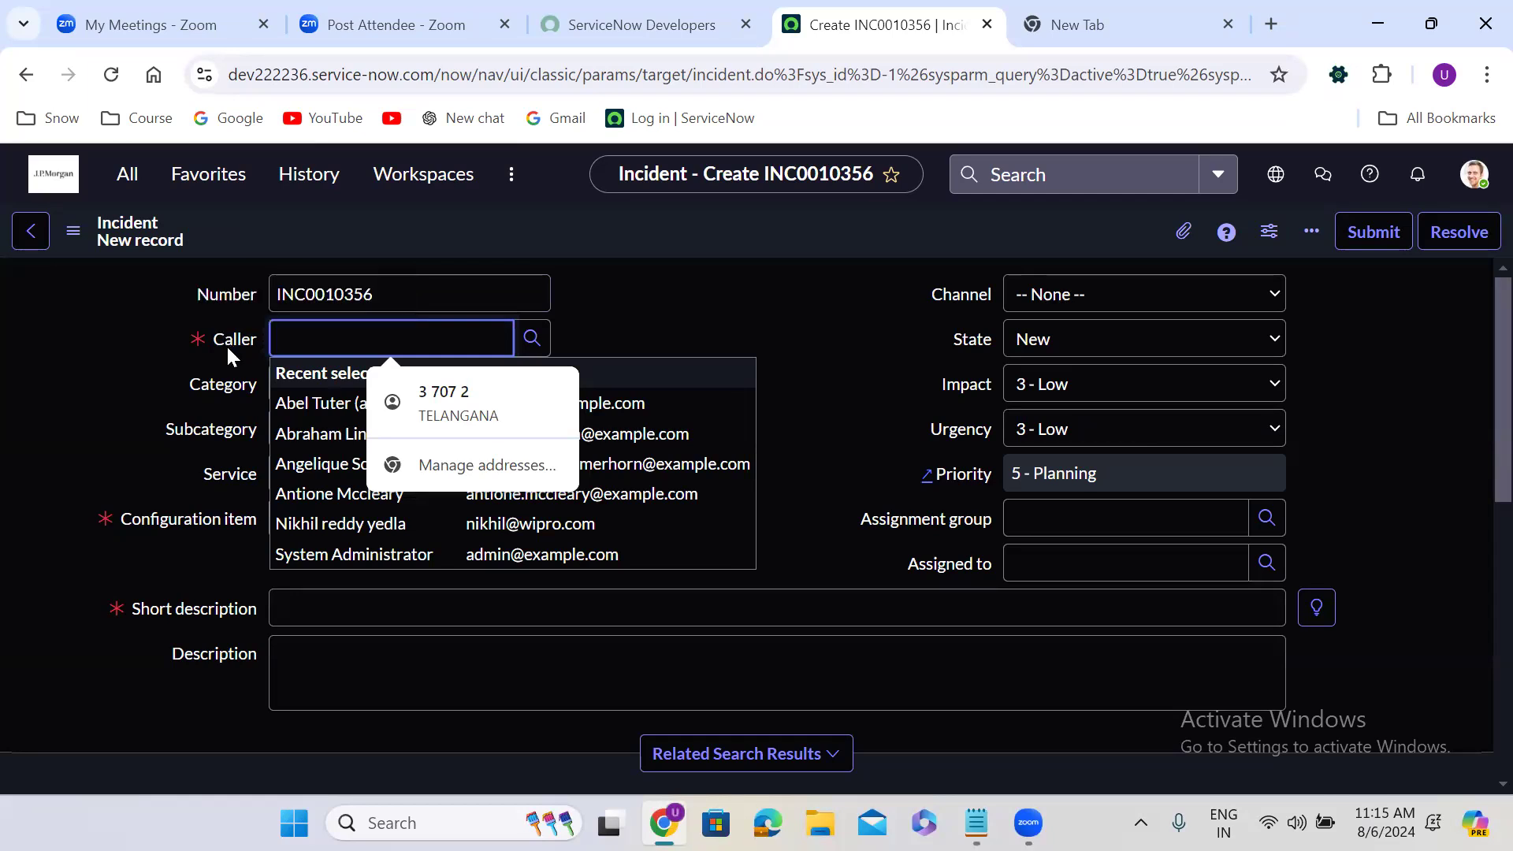
pyautogui.click(315, 525)
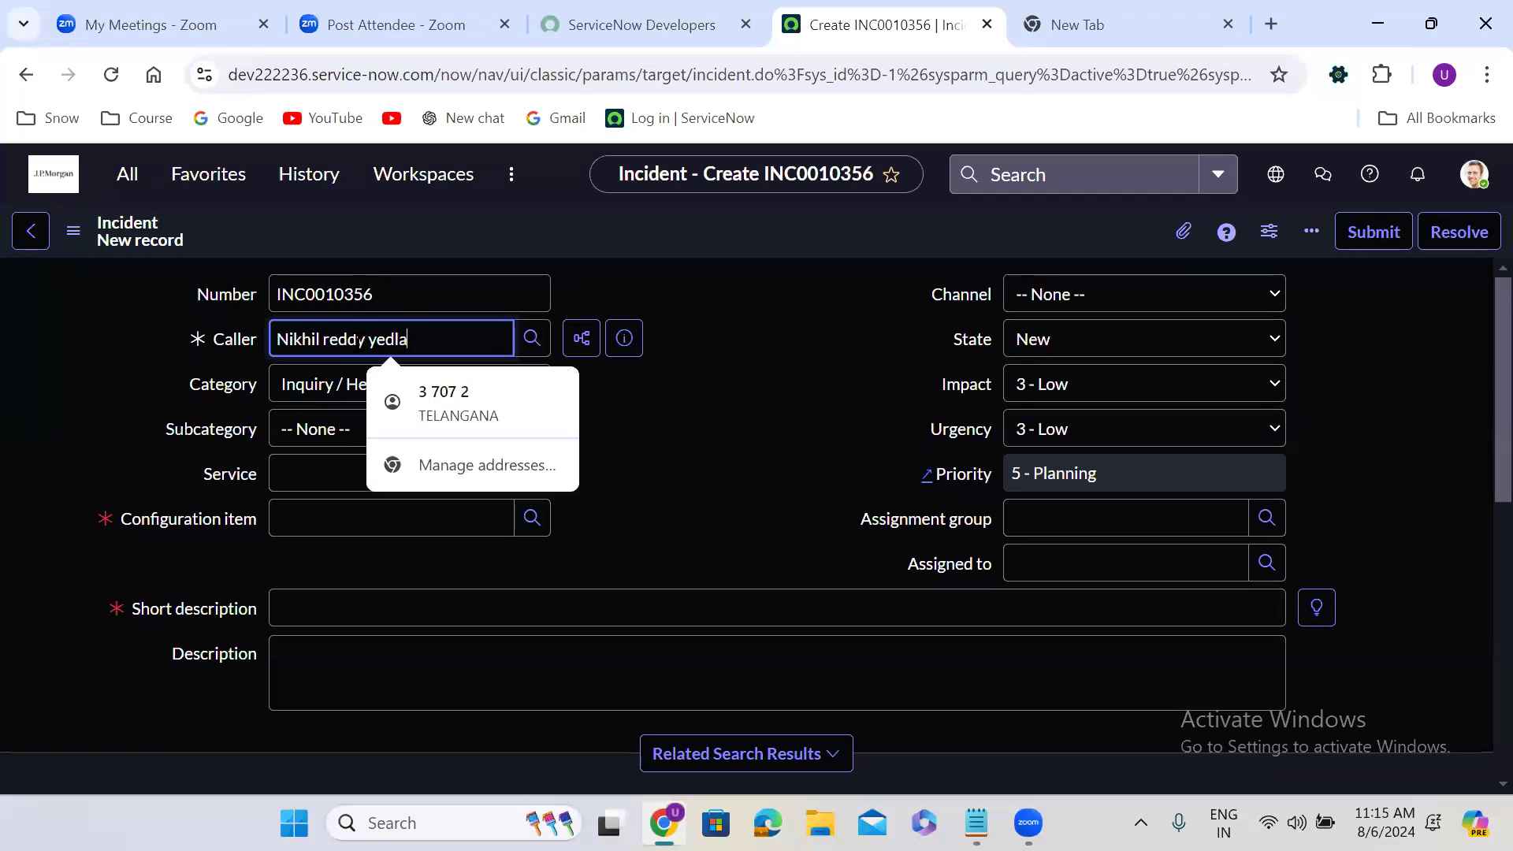
pyautogui.click(679, 375)
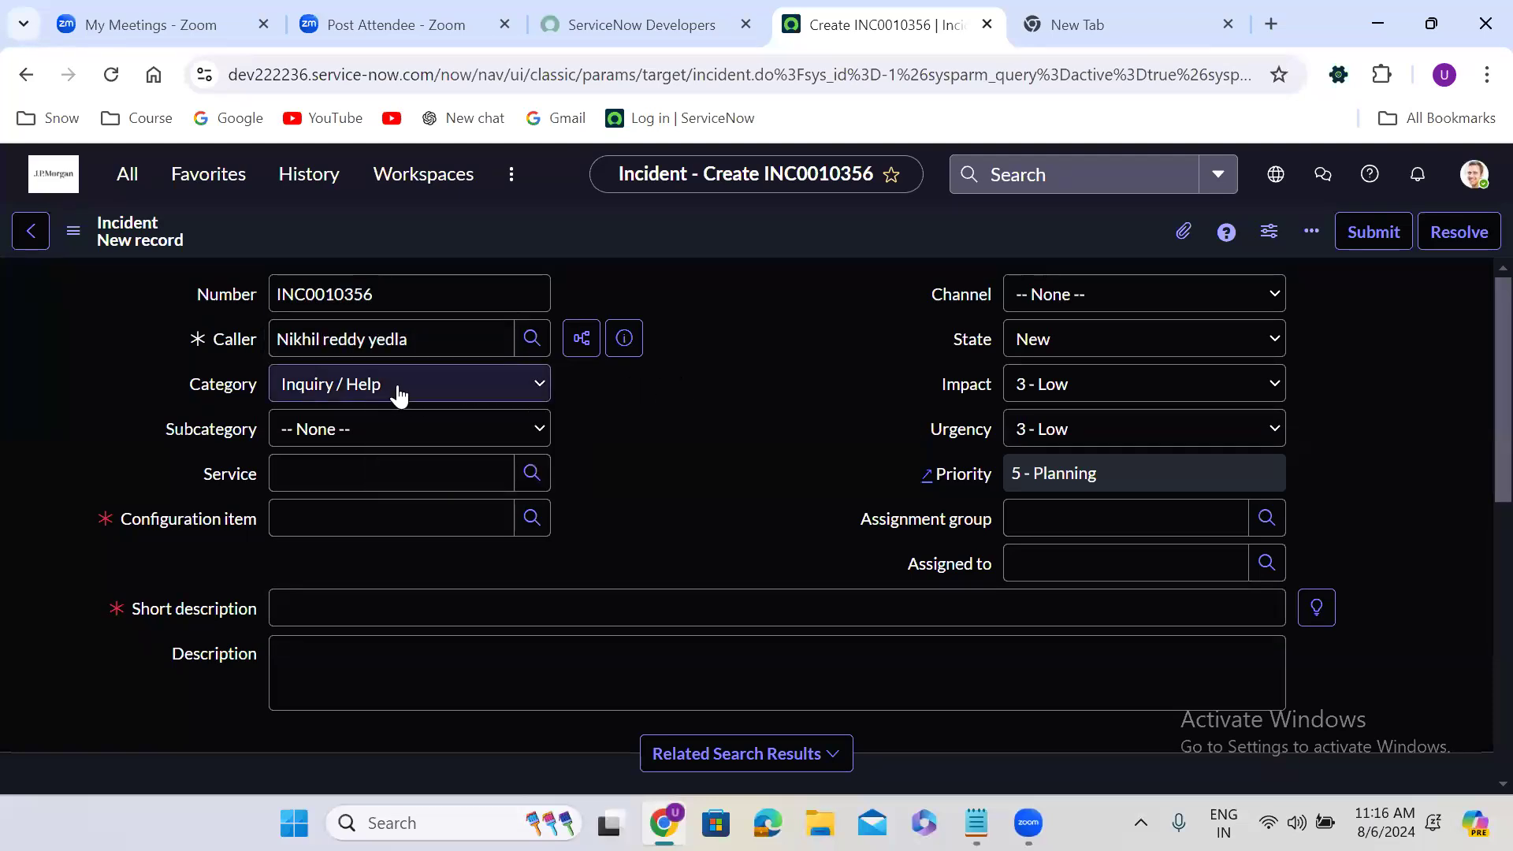
pyautogui.click(352, 398)
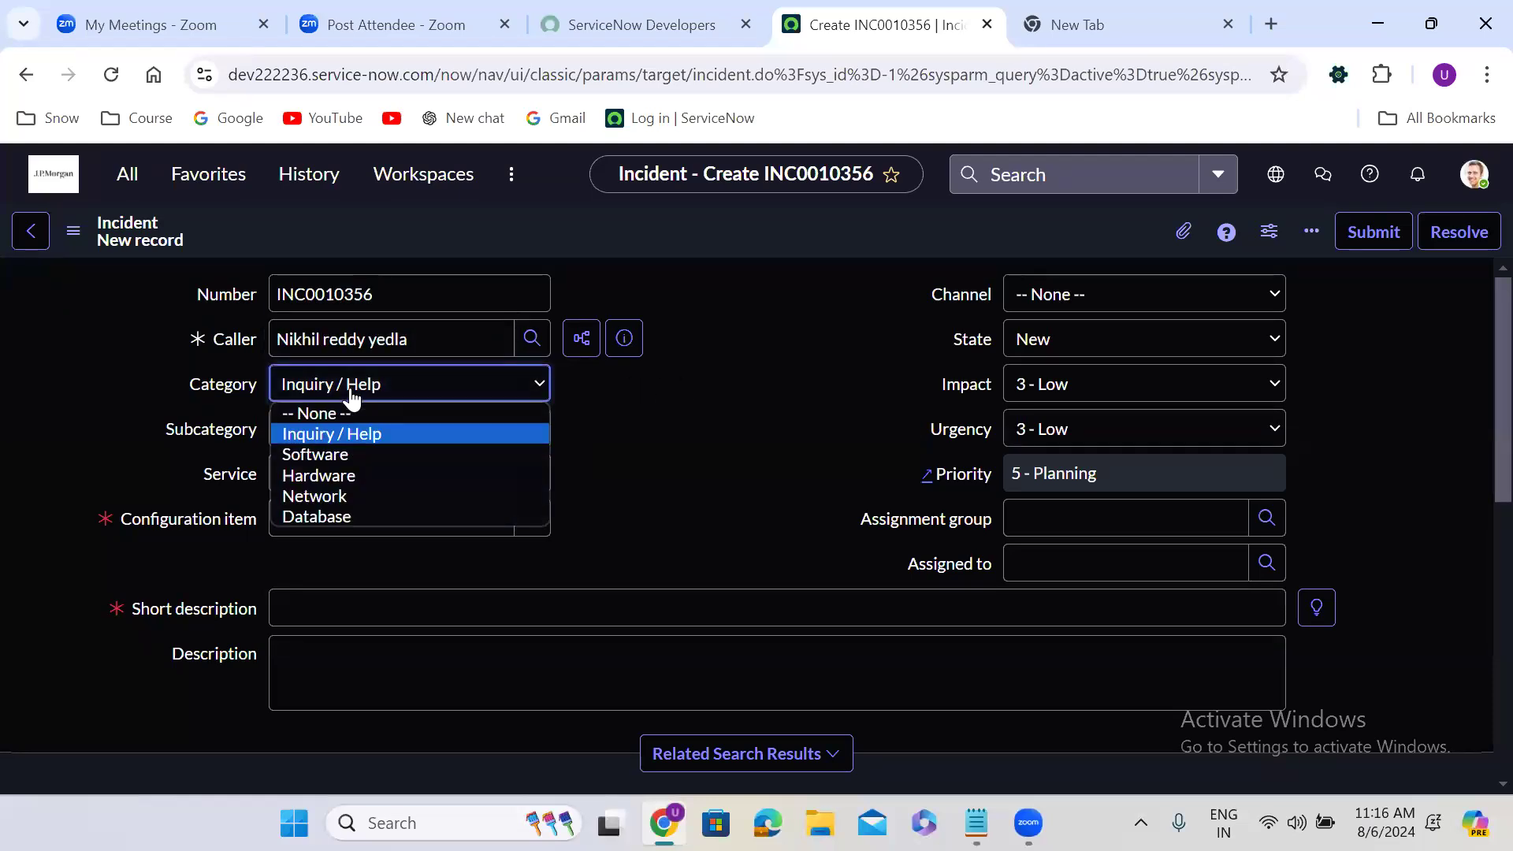
pyautogui.click(342, 451)
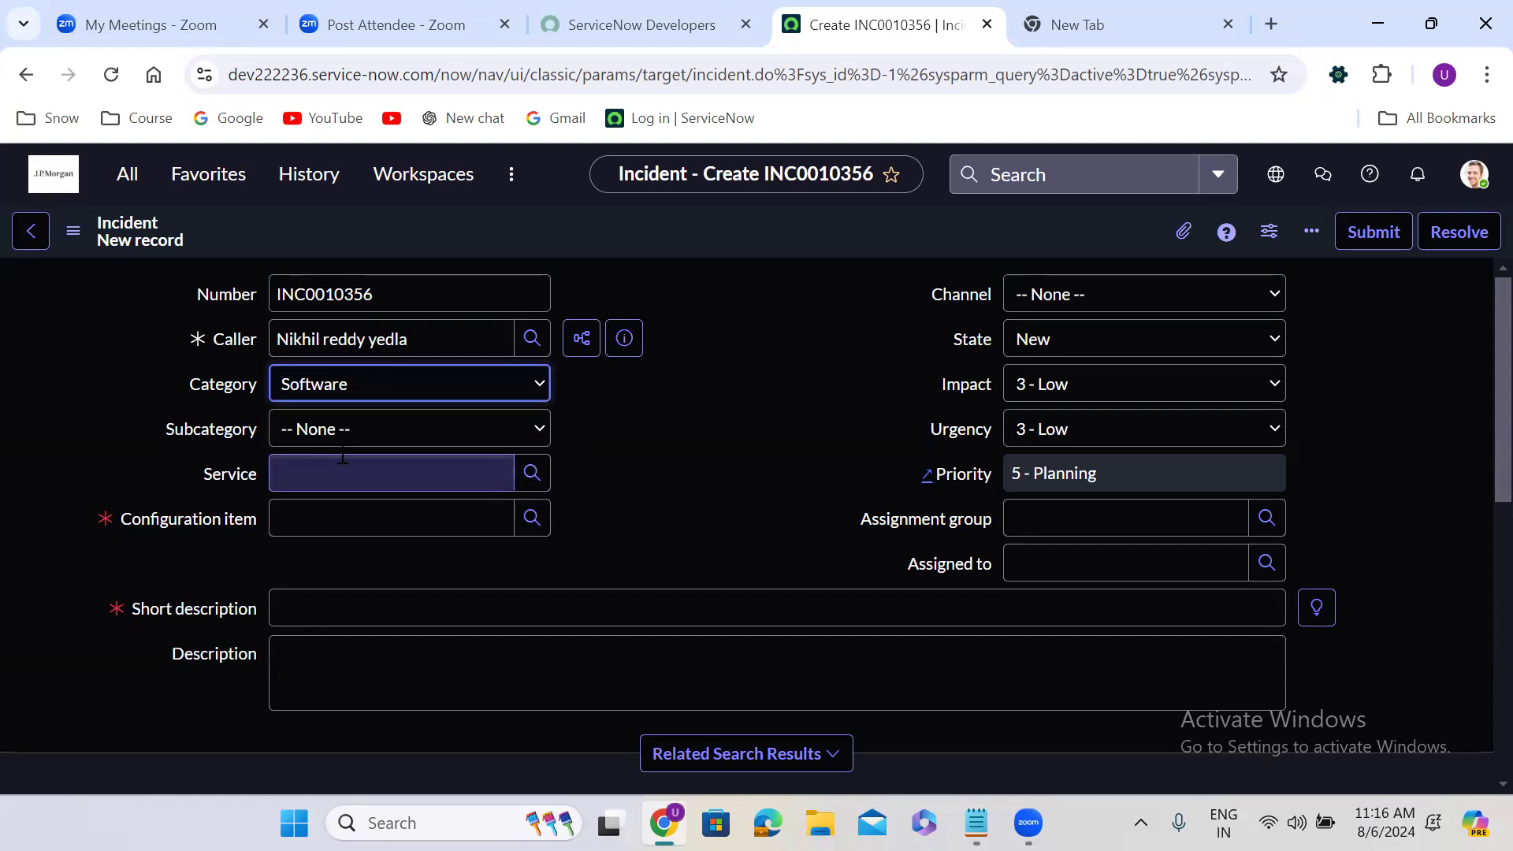
pyautogui.click(331, 385)
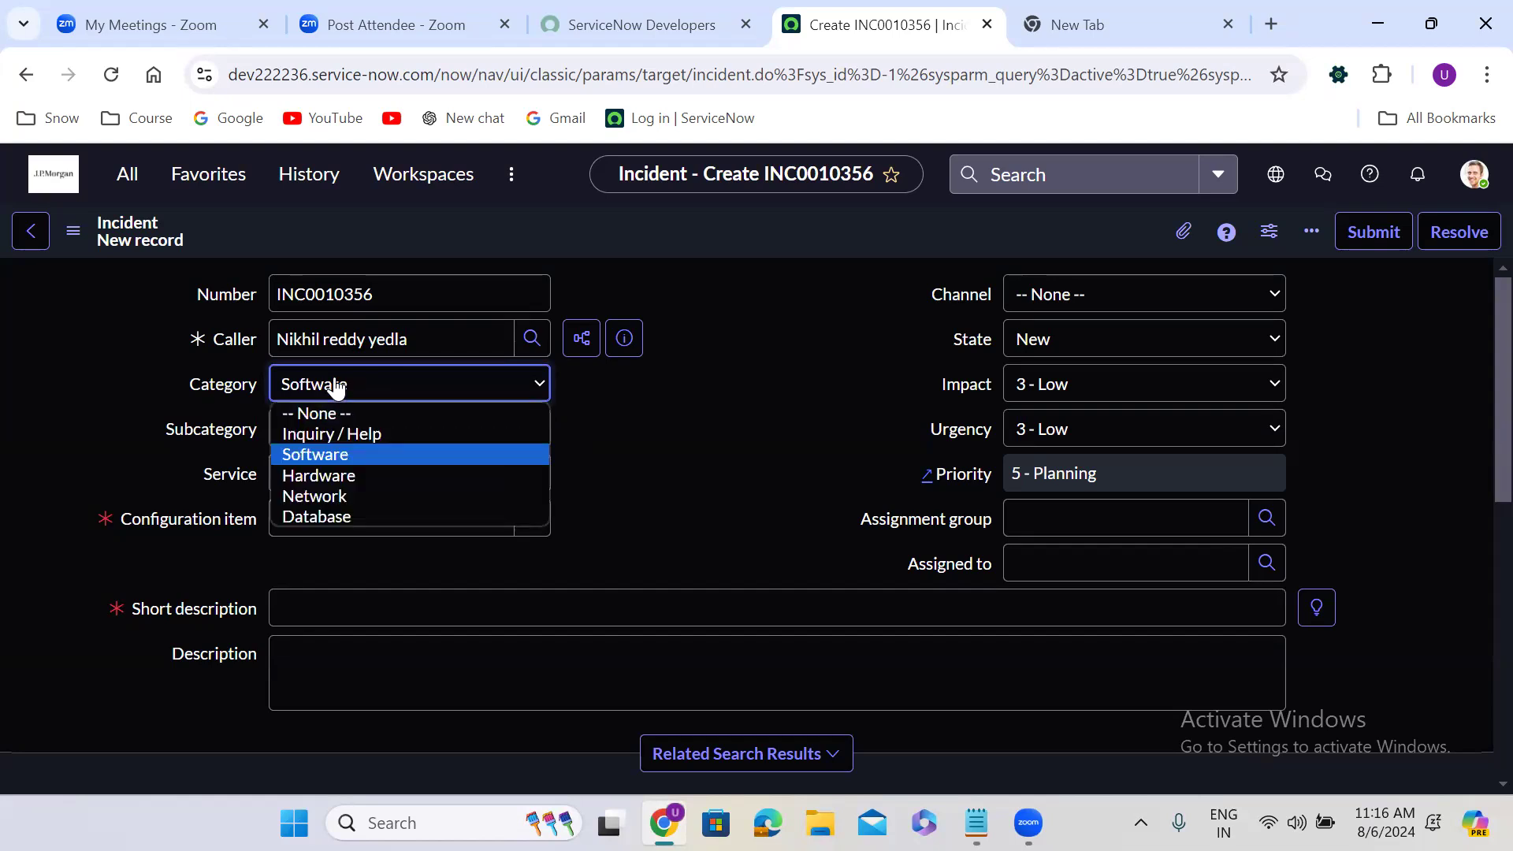
pyautogui.click(340, 474)
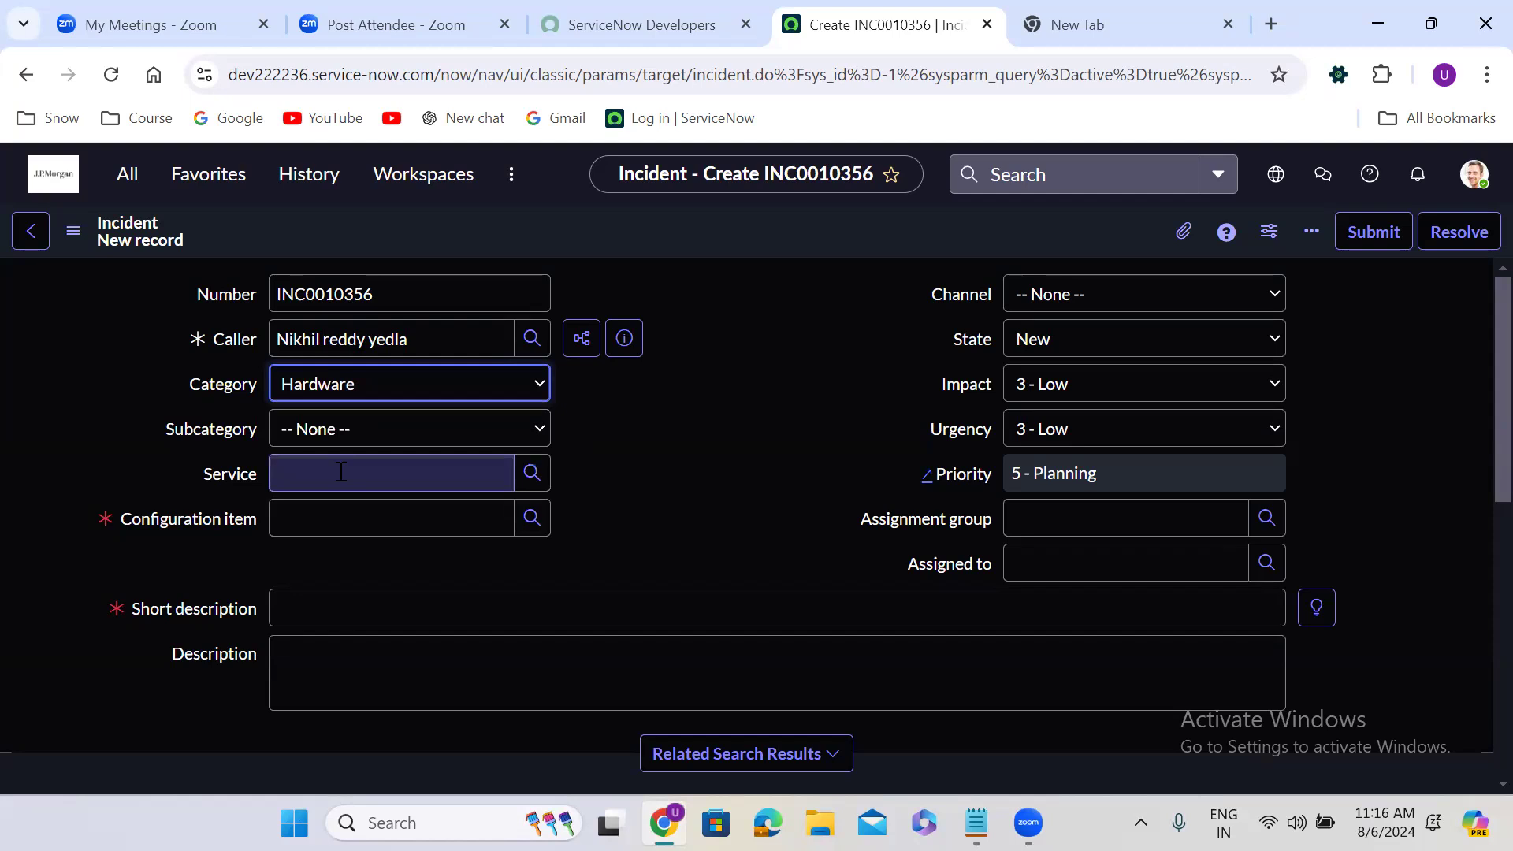
pyautogui.click(347, 396)
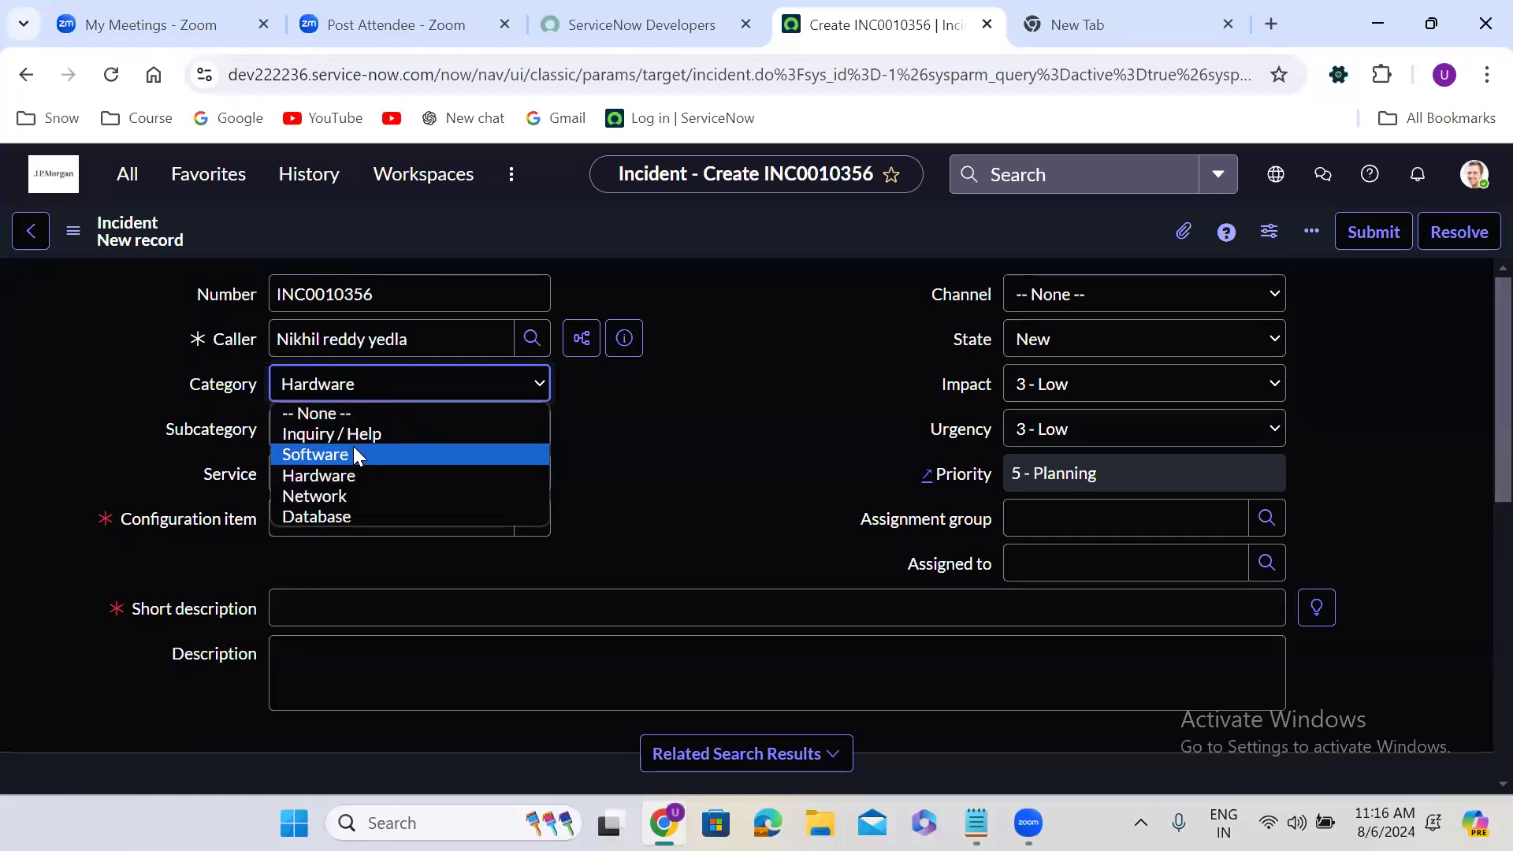
pyautogui.click(353, 451)
# Set the incident's subcategory to Operating System and its service to IT Services
pyautogui.click(318, 430)
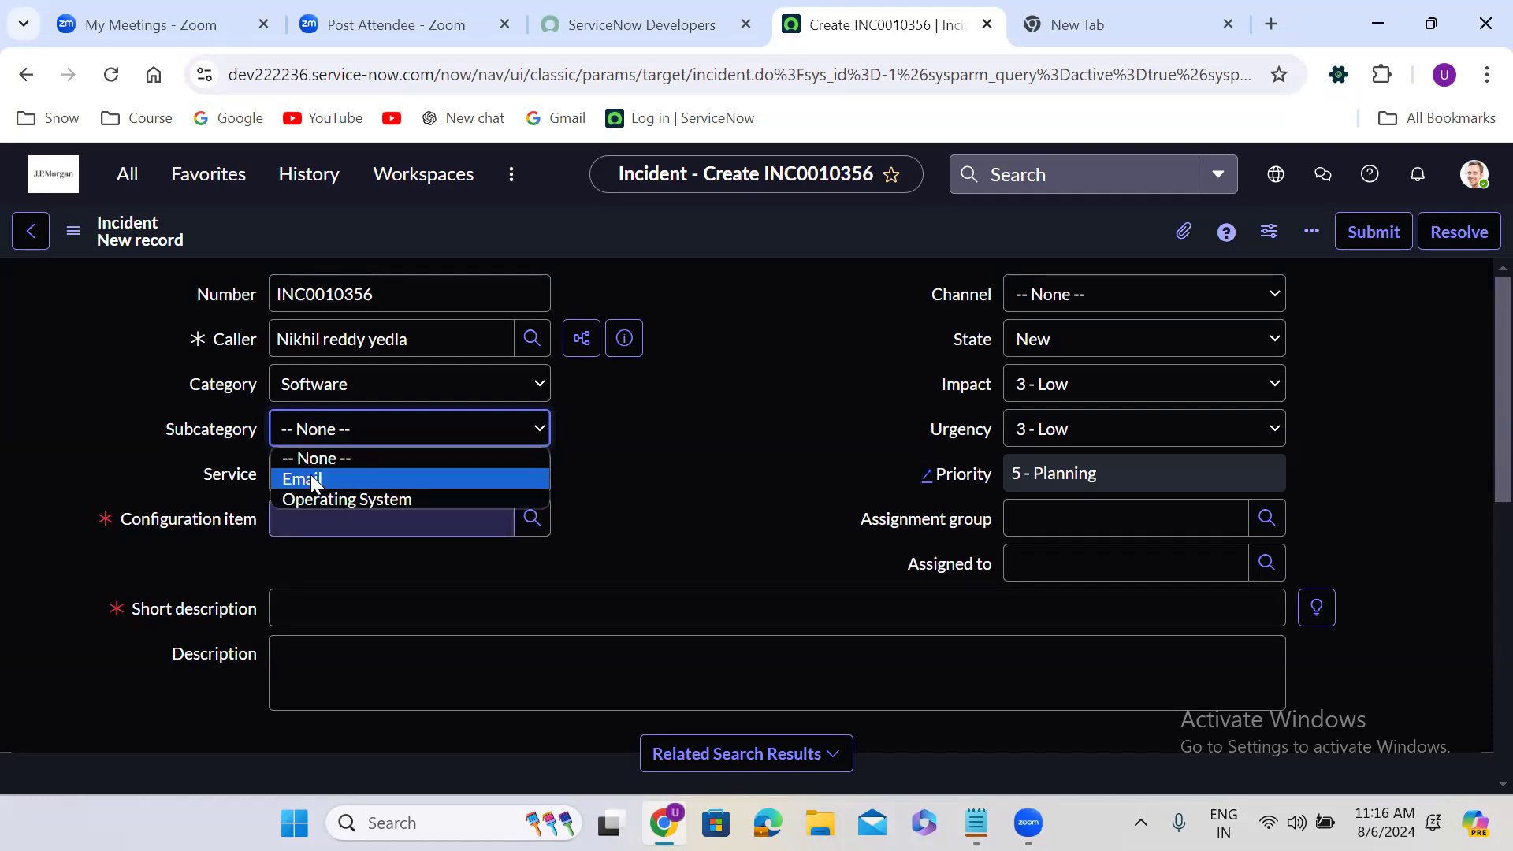
pyautogui.click(313, 499)
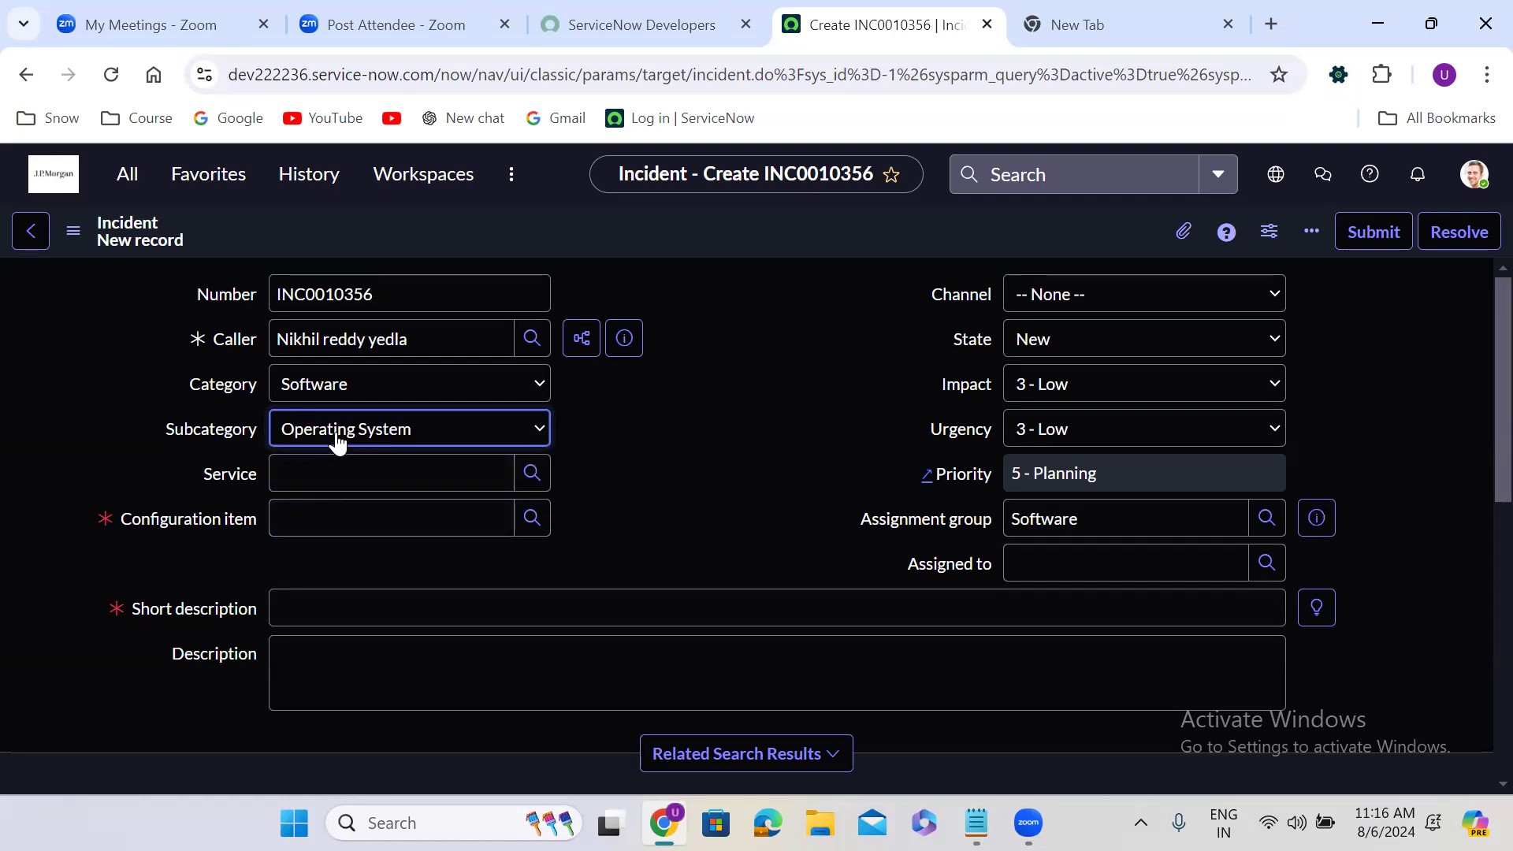
pyautogui.click(333, 471)
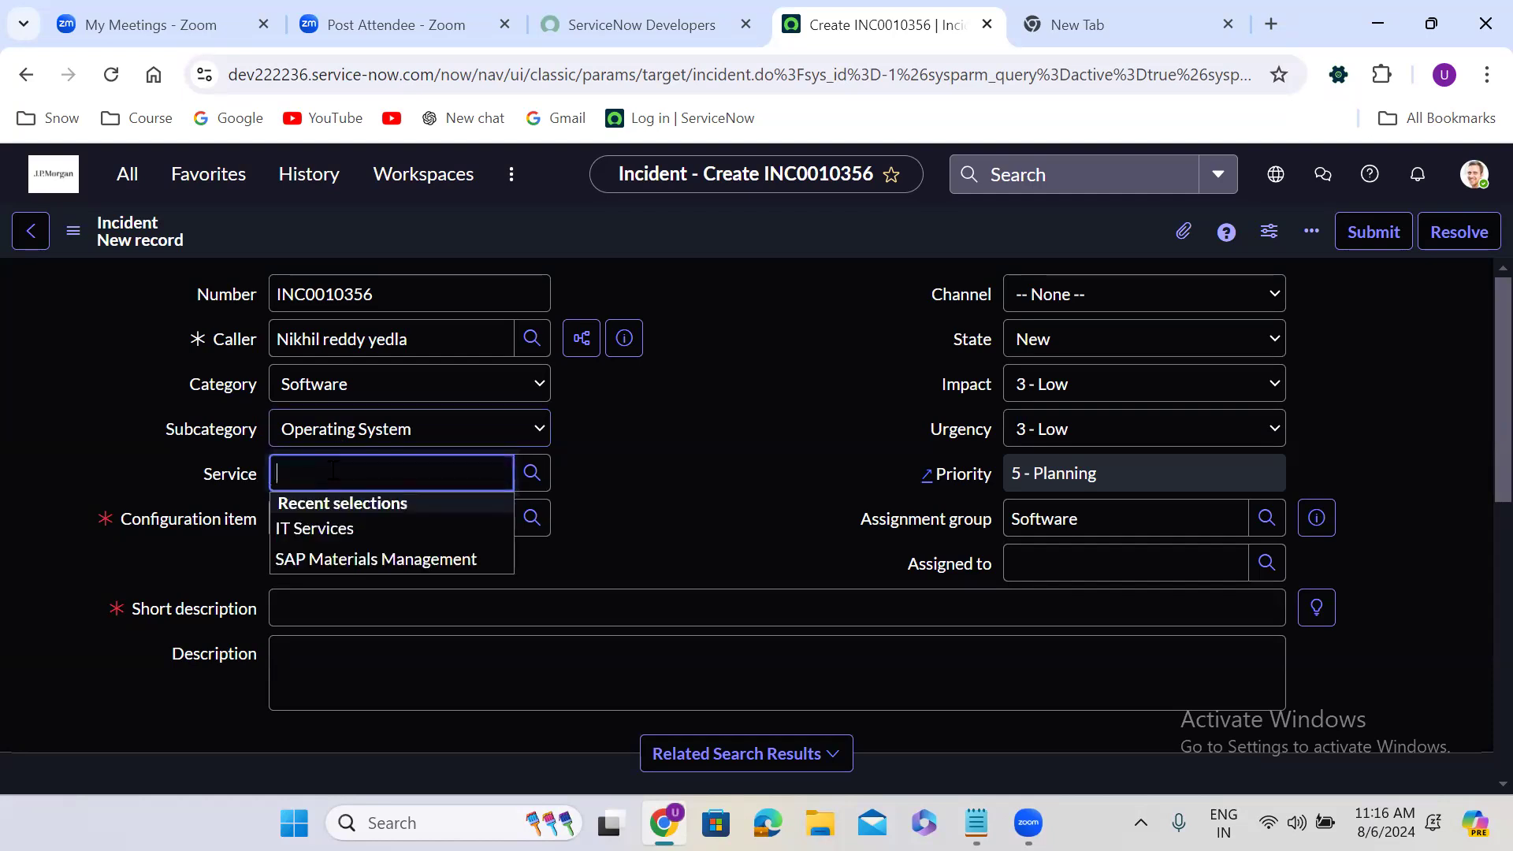
pyautogui.click(324, 528)
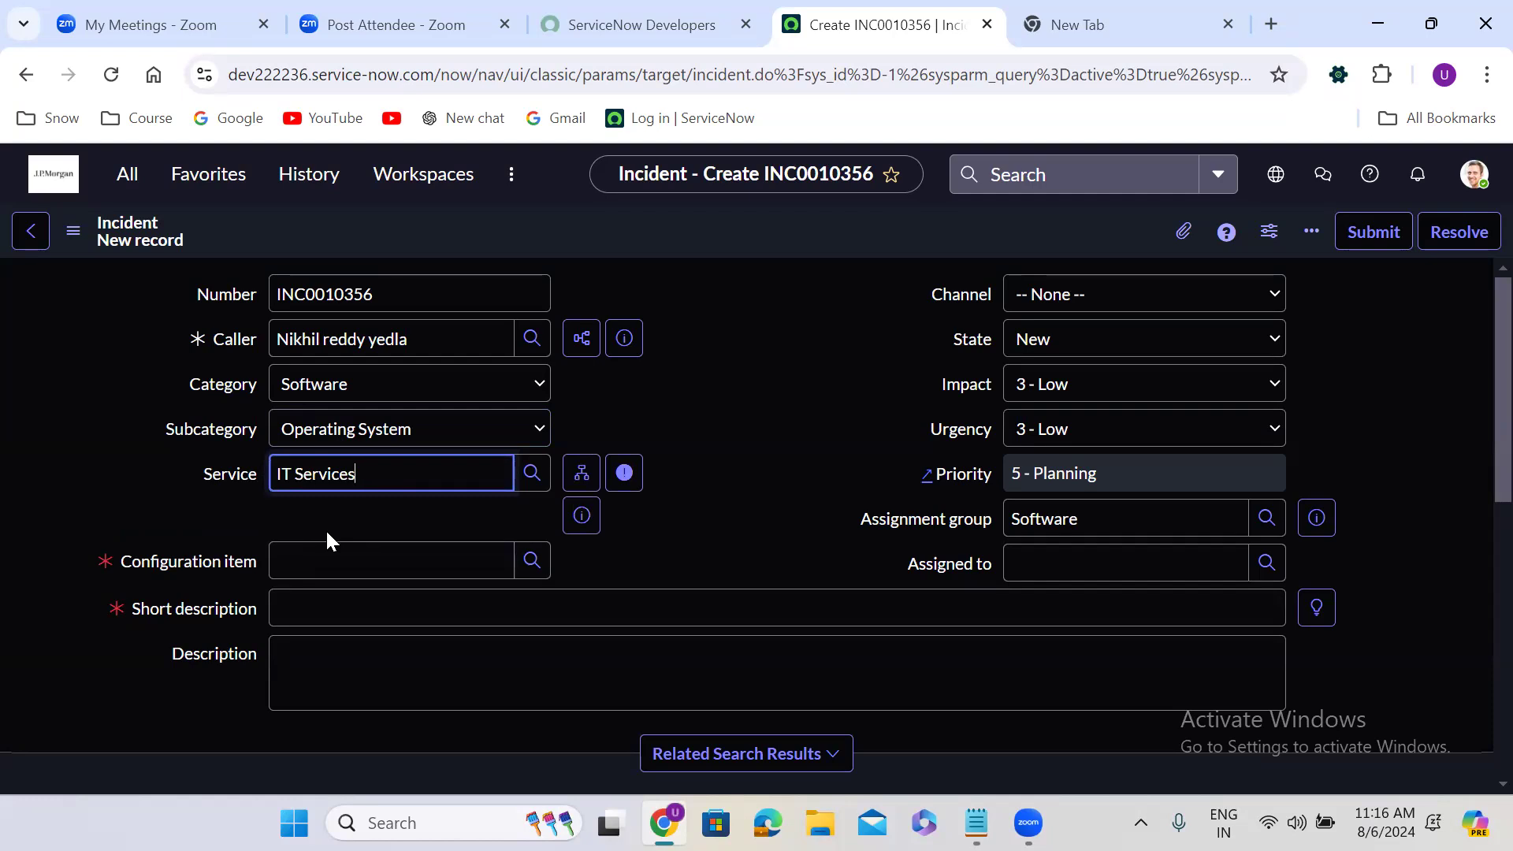
# Look up "sa" for the configuration item and choose Sales Force Automation
pyautogui.click(332, 560)
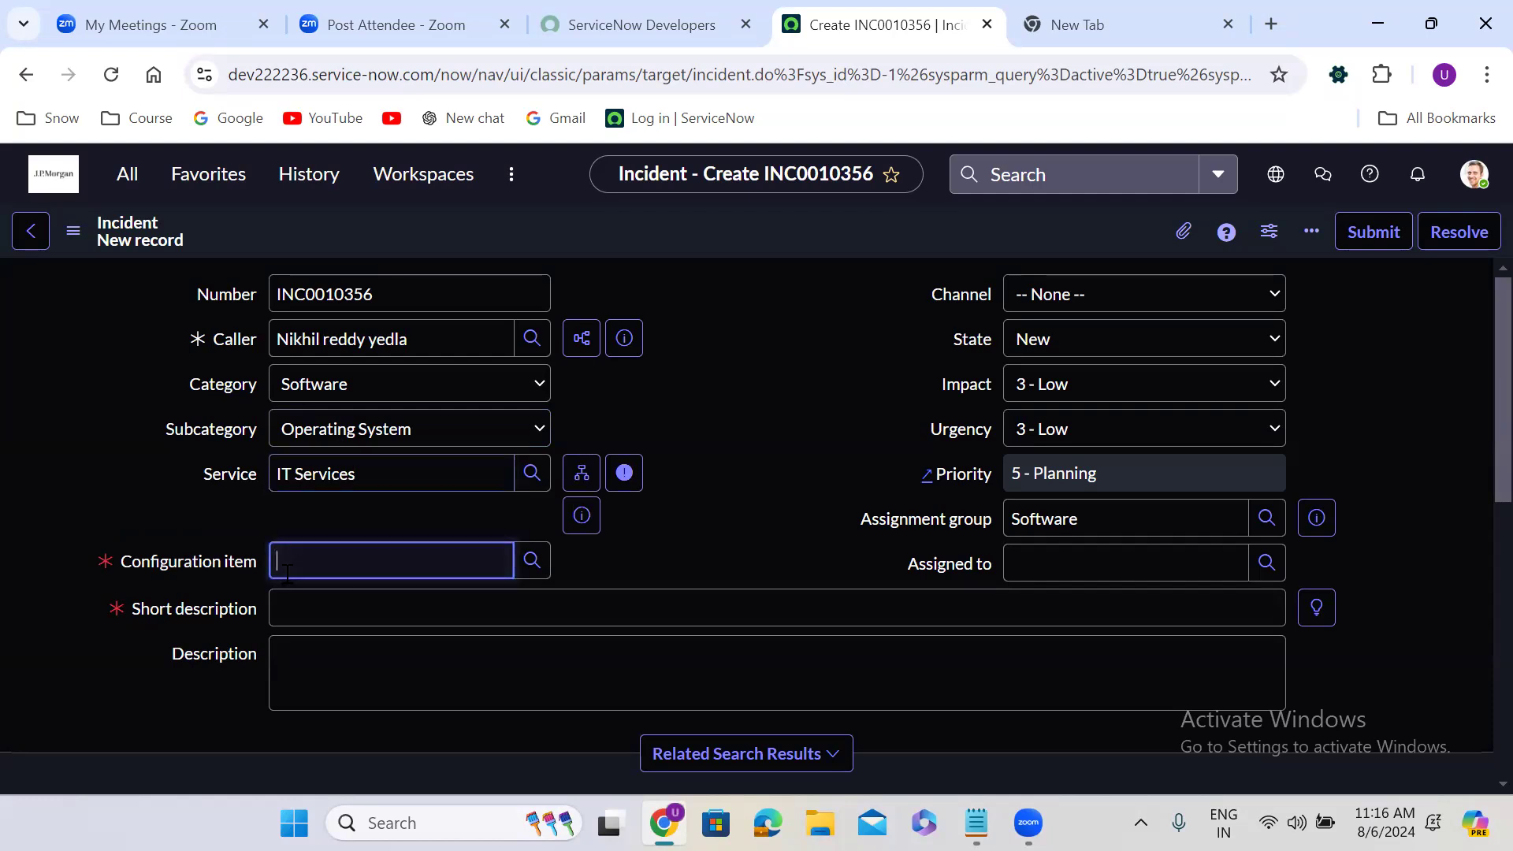
pyautogui.click(639, 545)
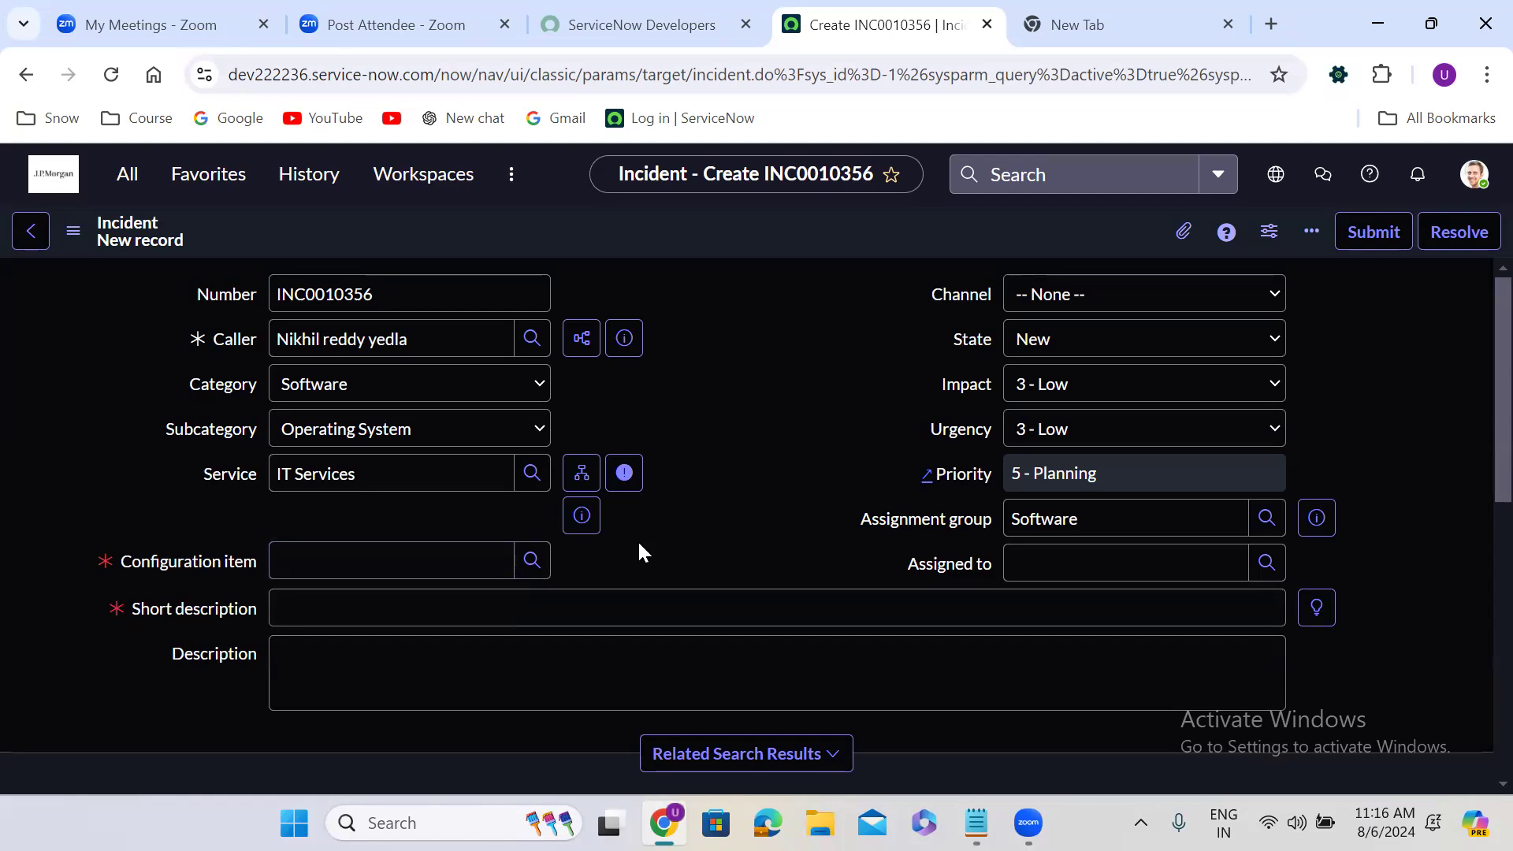
pyautogui.press('Tab')
pyautogui.write('sa')
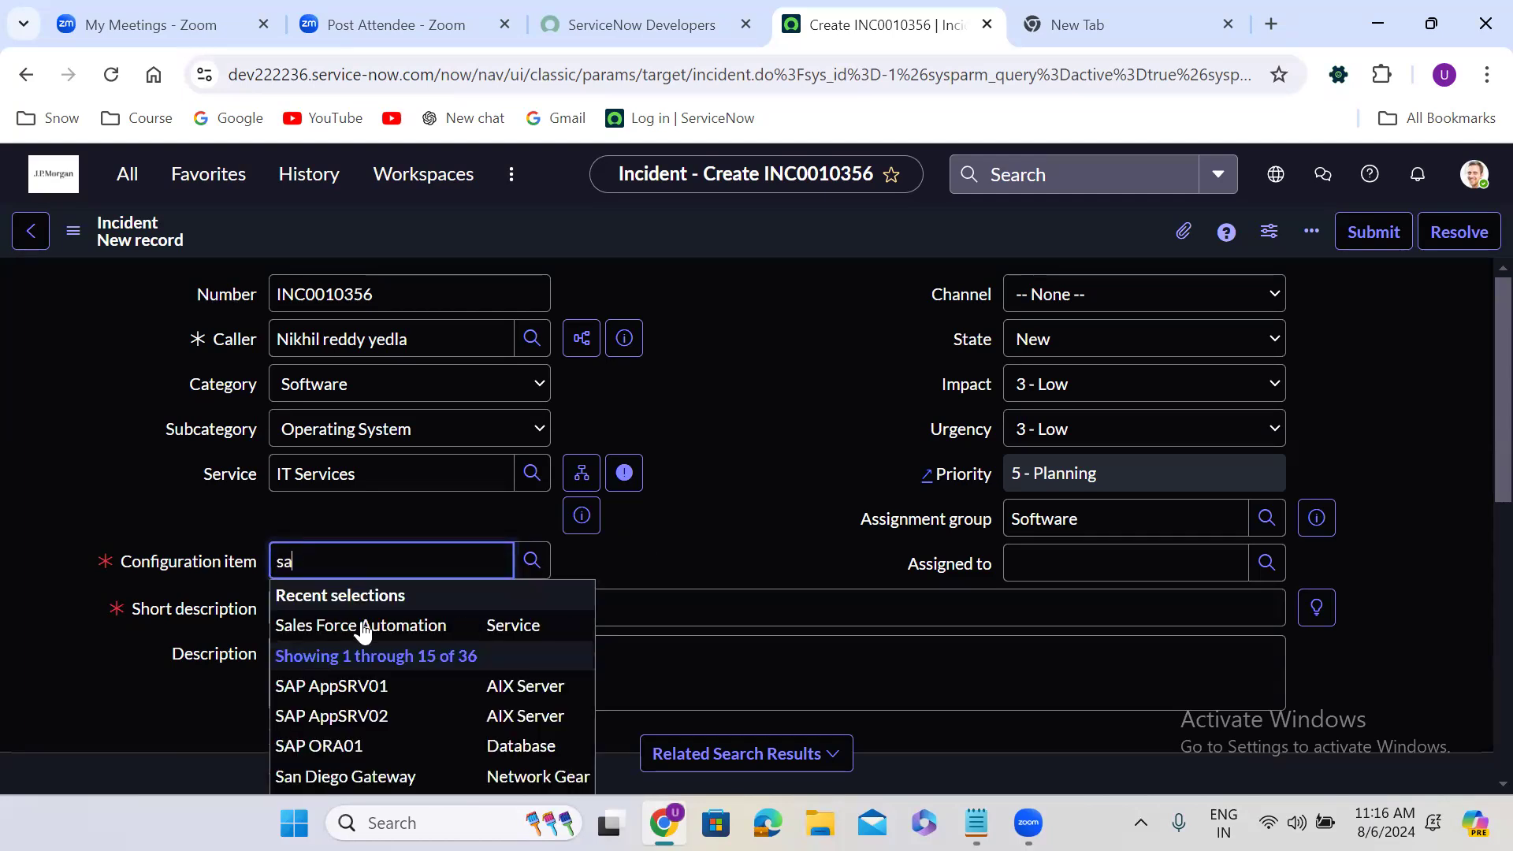
pyautogui.click(378, 627)
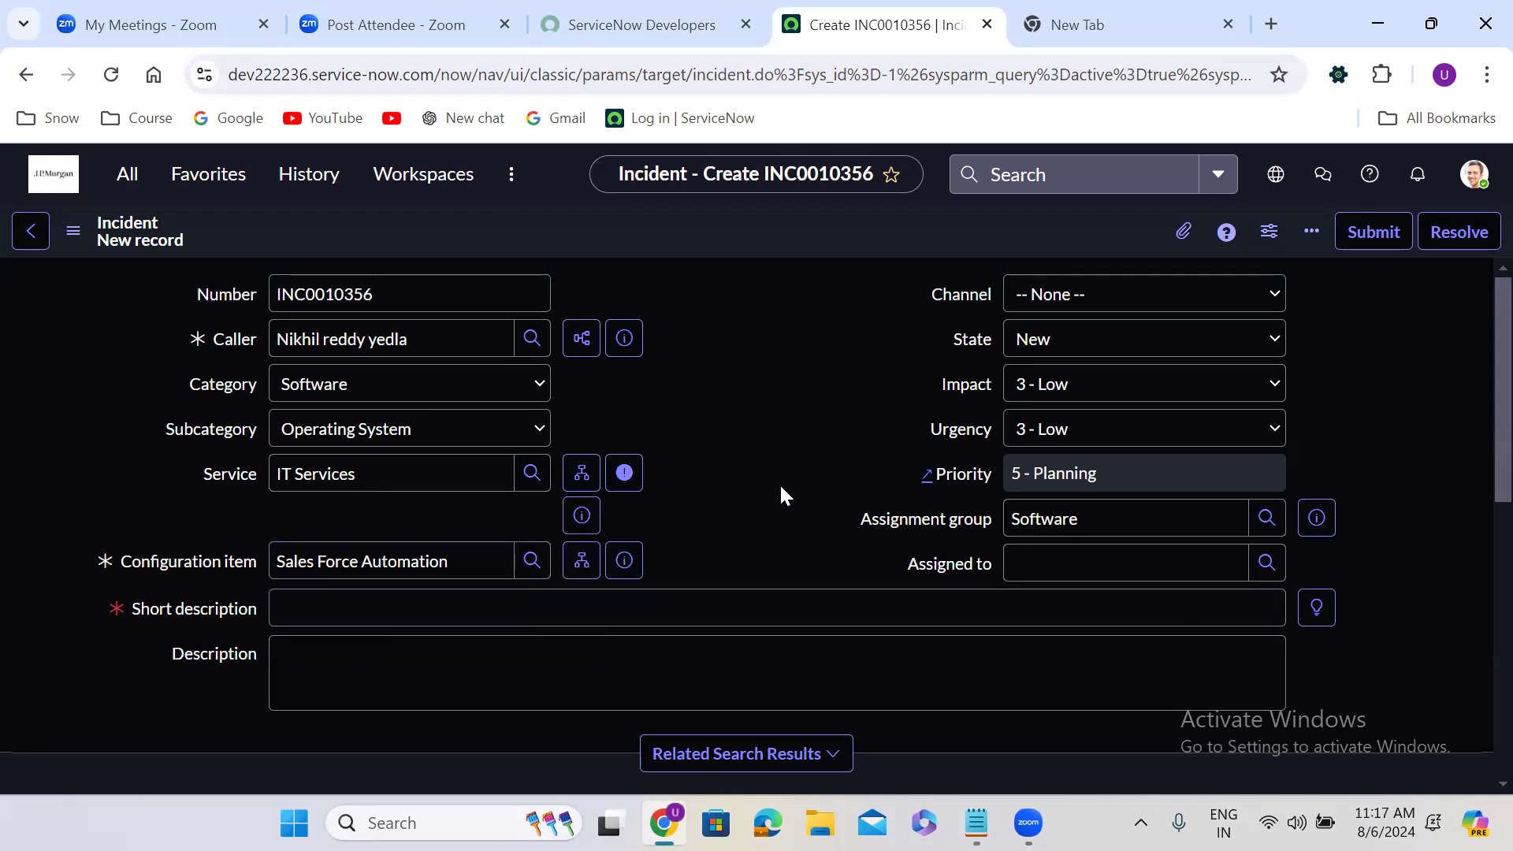
# Enter the short description "Salesforce stopped working for me all of sudden"
pyautogui.scroll(-1, 779, 484)
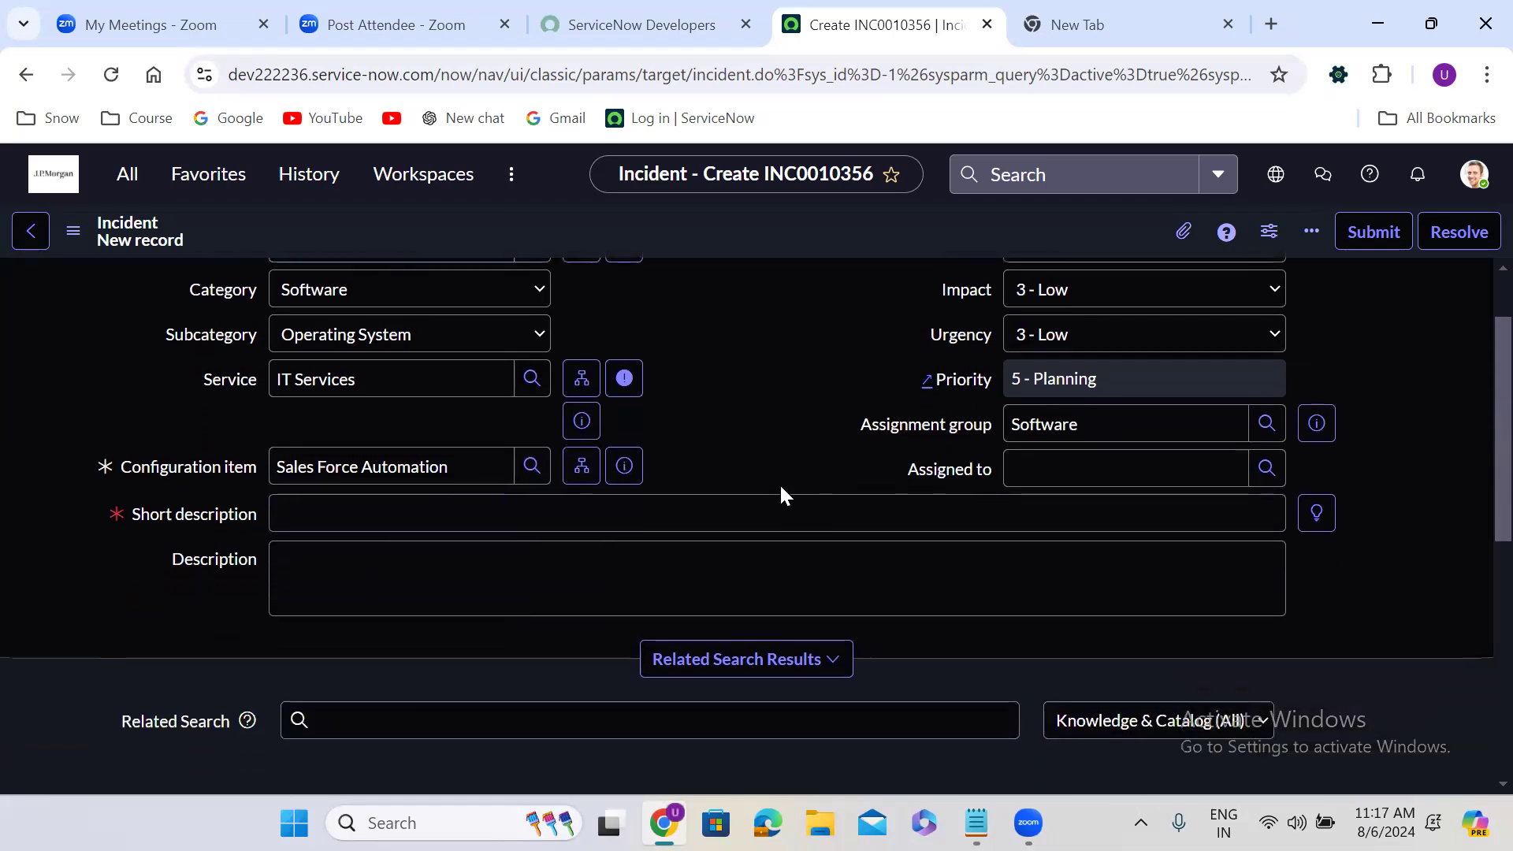
pyautogui.click(326, 522)
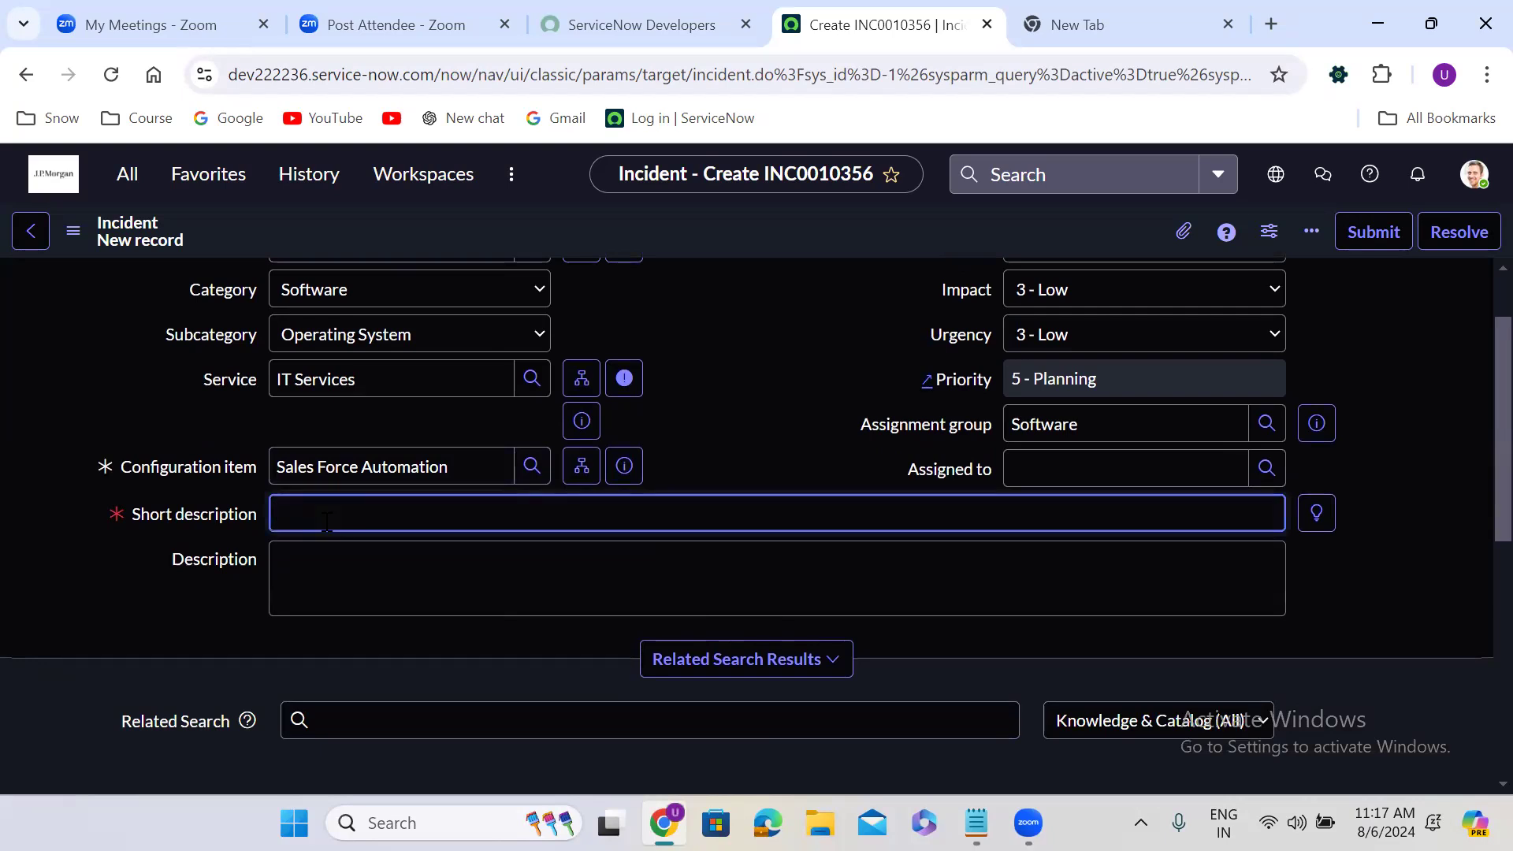
pyautogui.write('Salesforce stopped working for me all of sudden')
# Begin the description with "Hi Team," and, after a blank line, a copy of the short description text
pyautogui.click(337, 566)
pyautogui.write('Hi Team,')
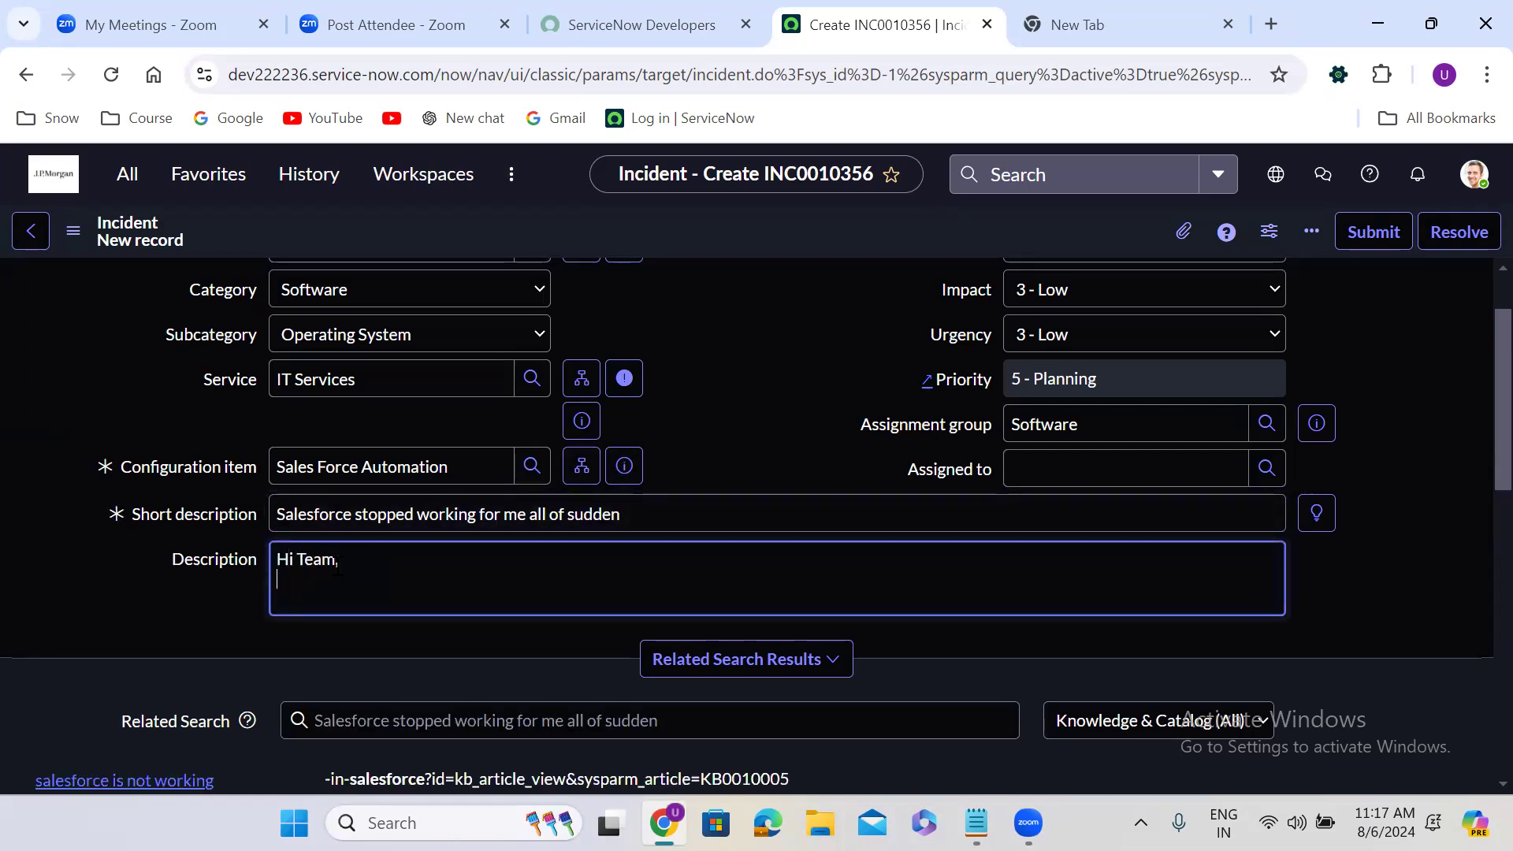
pyautogui.press('Return')
pyautogui.write('Sales')
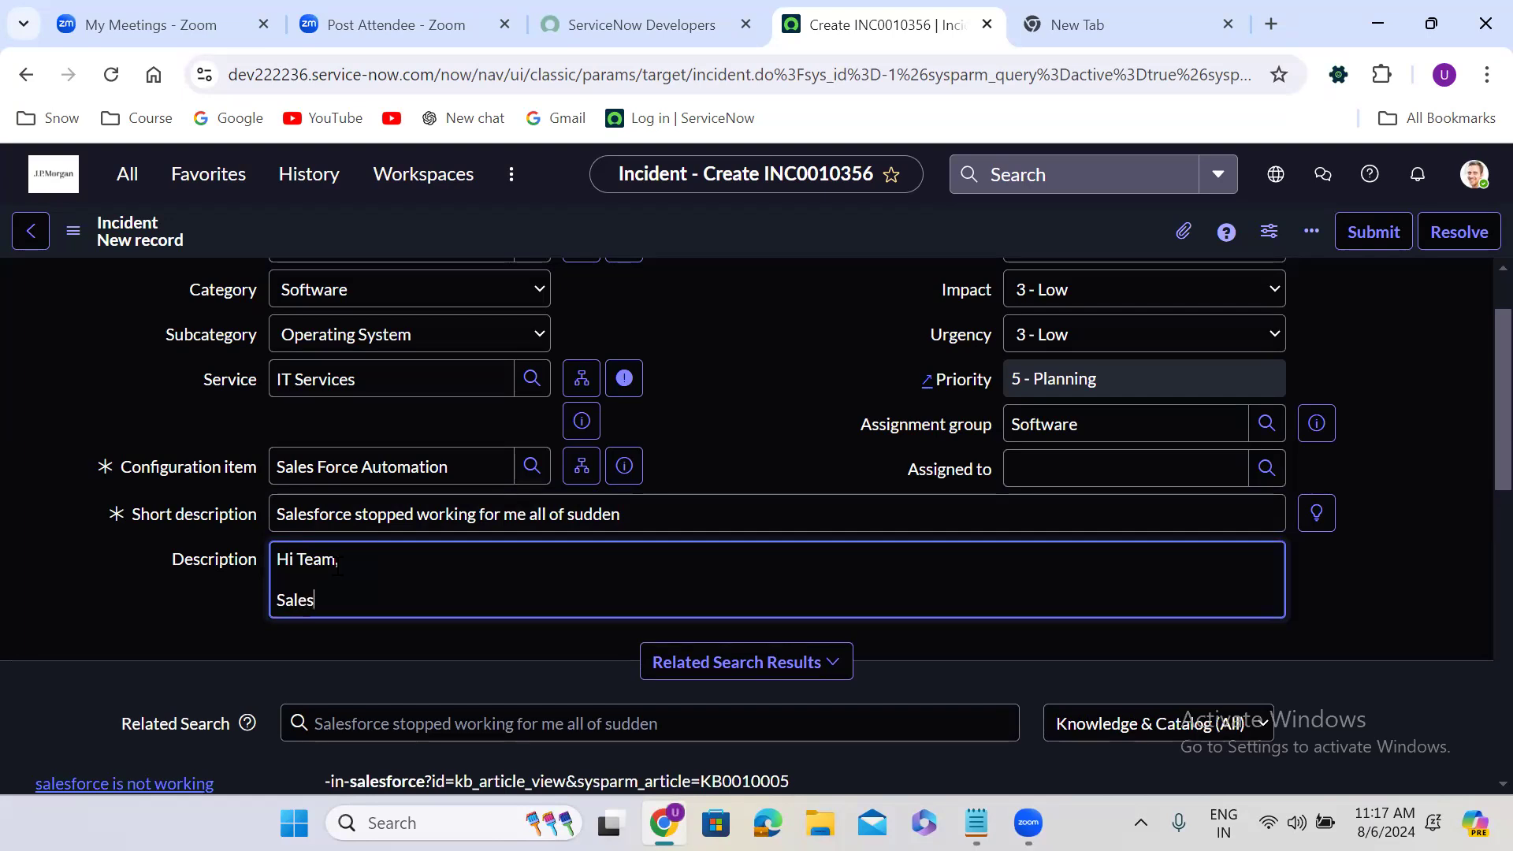
pyautogui.tripleClick(462, 516)
pyautogui.hotkey('ctrl', 'c')
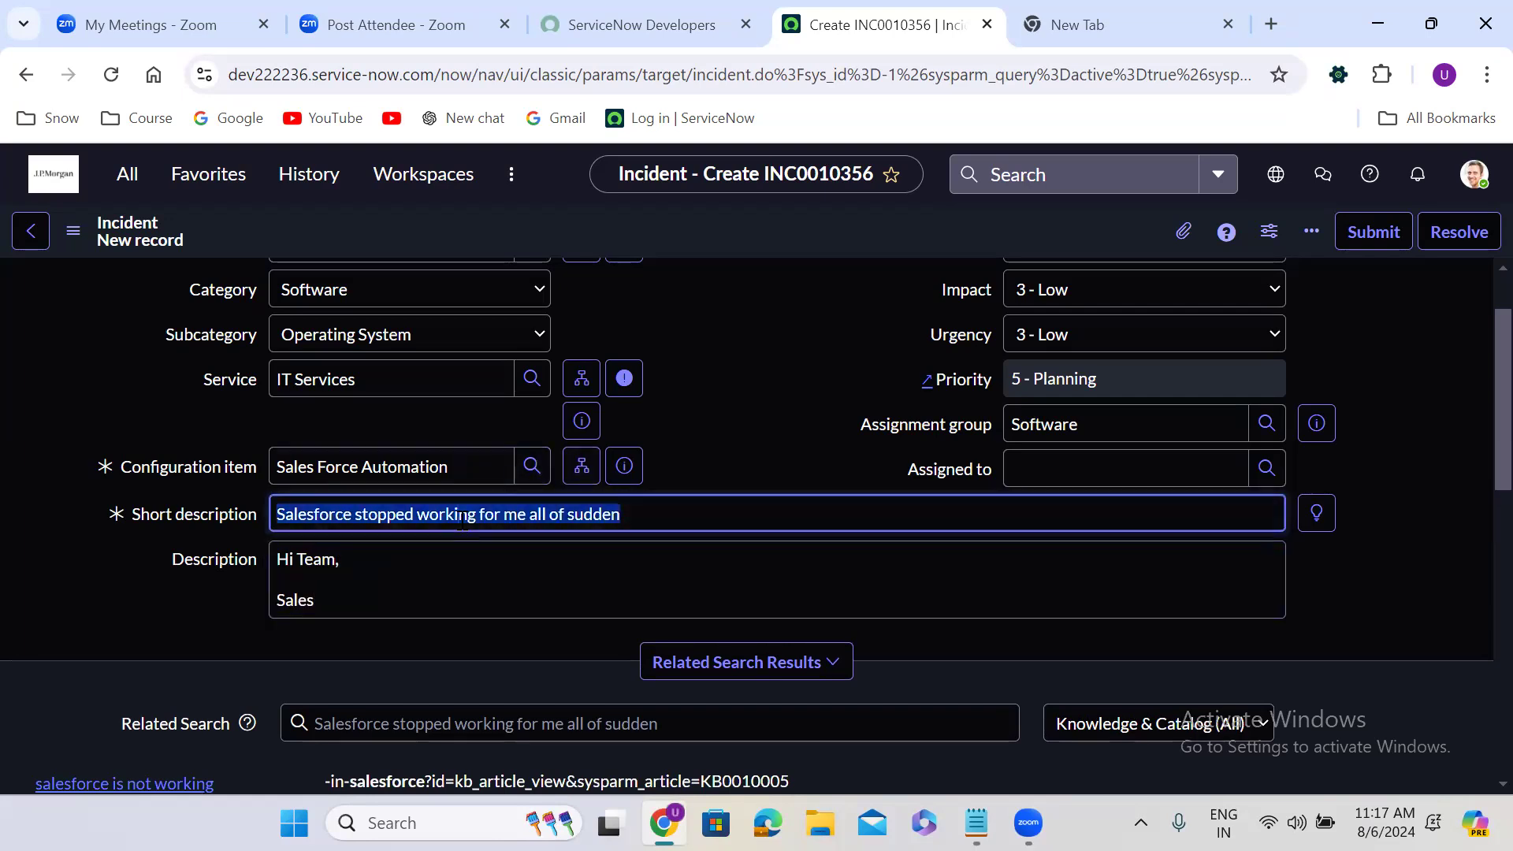
pyautogui.doubleClick(304, 601)
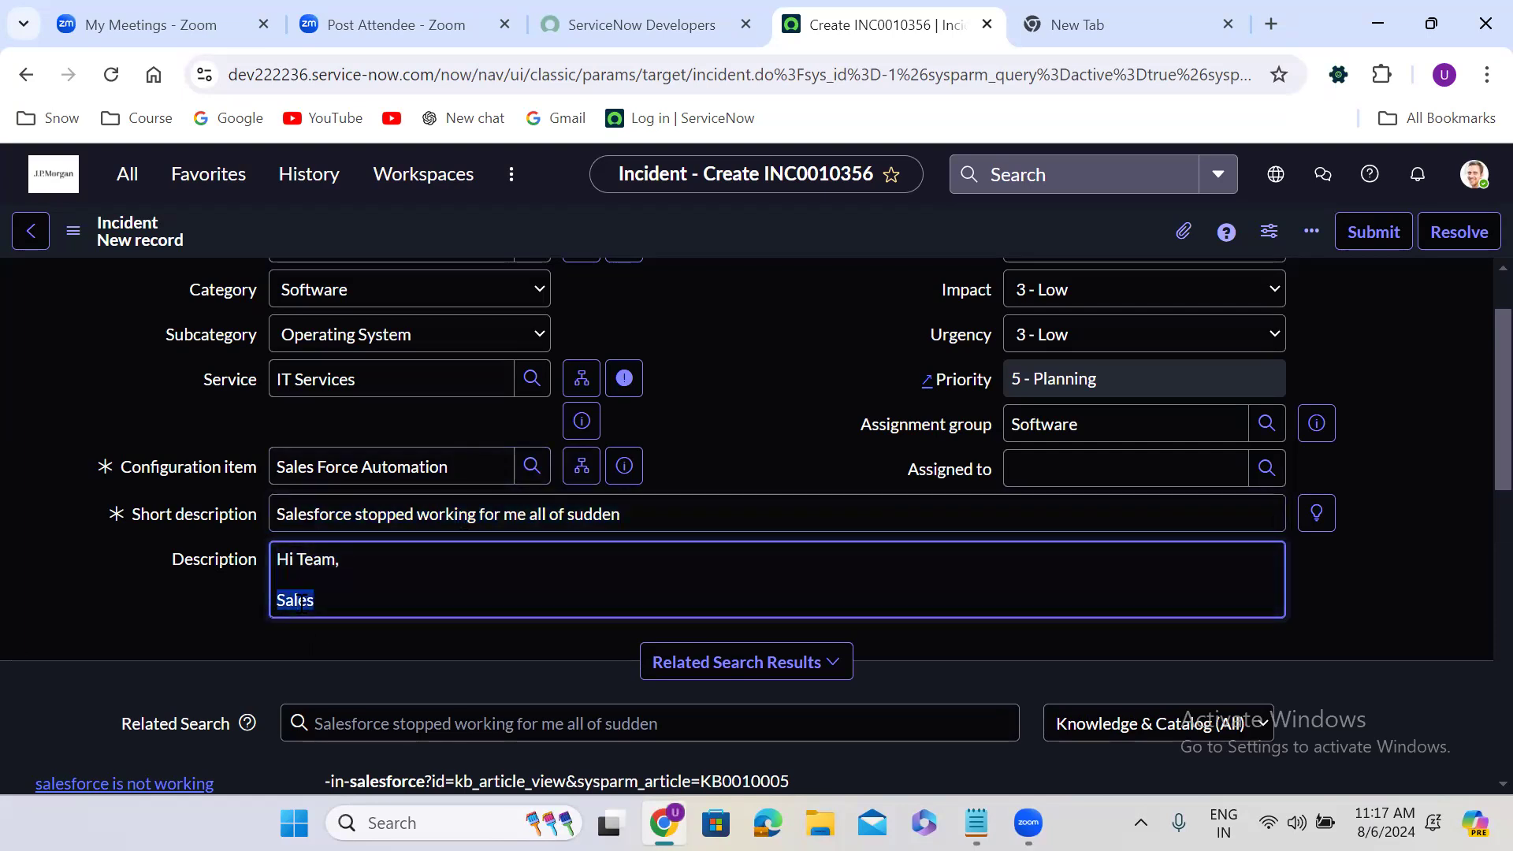
pyautogui.hotkey('ctrl', 'v')
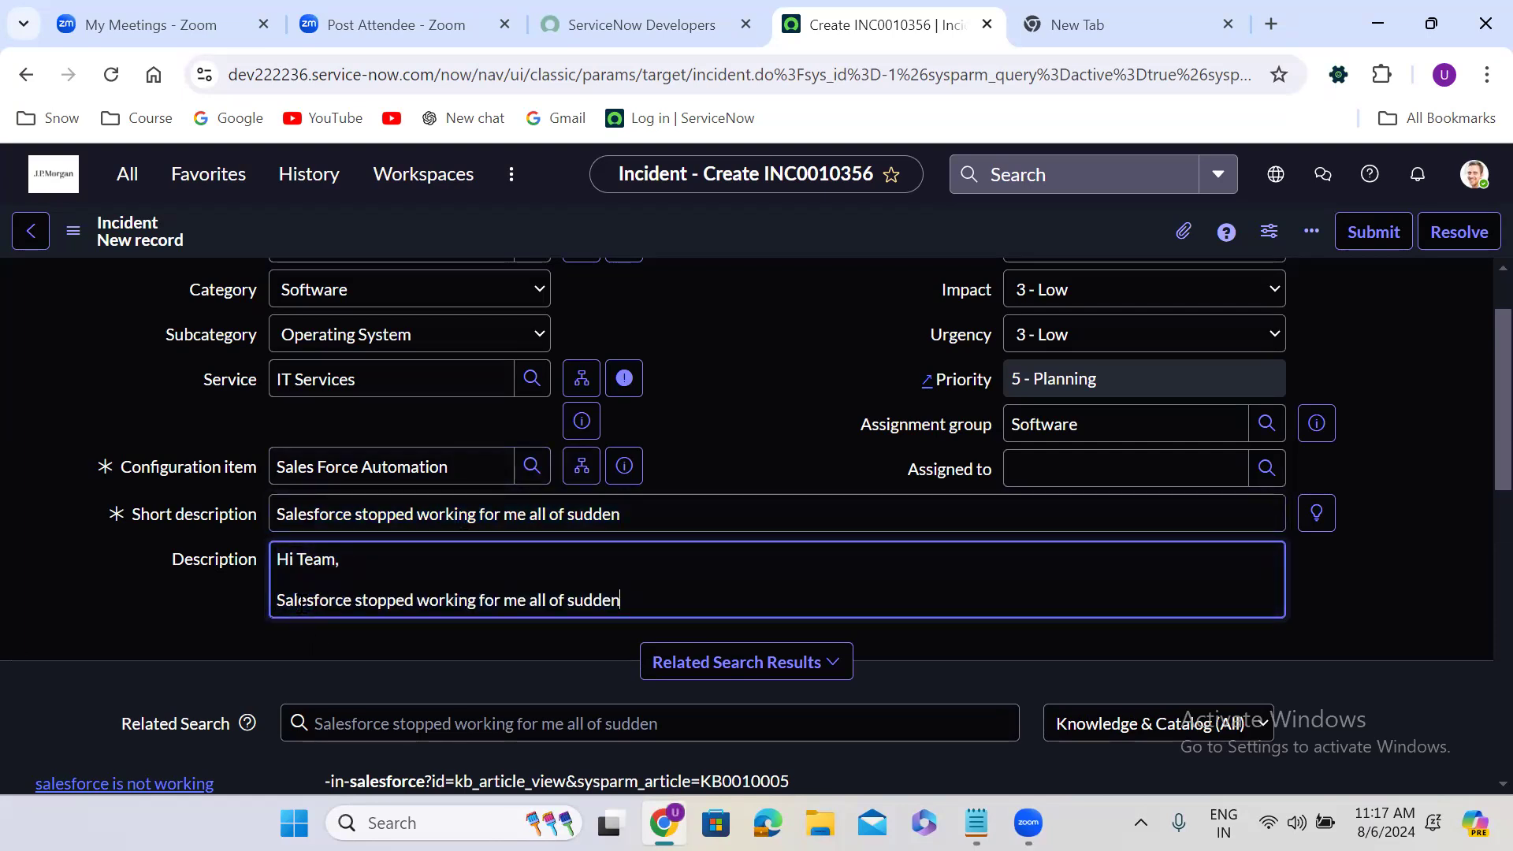
# Add "My ID as fallows:" with the user ID beneath it, and close the description with "Many thanks," and the sender's name
pyautogui.press('Return')
pyautogui.write('M')
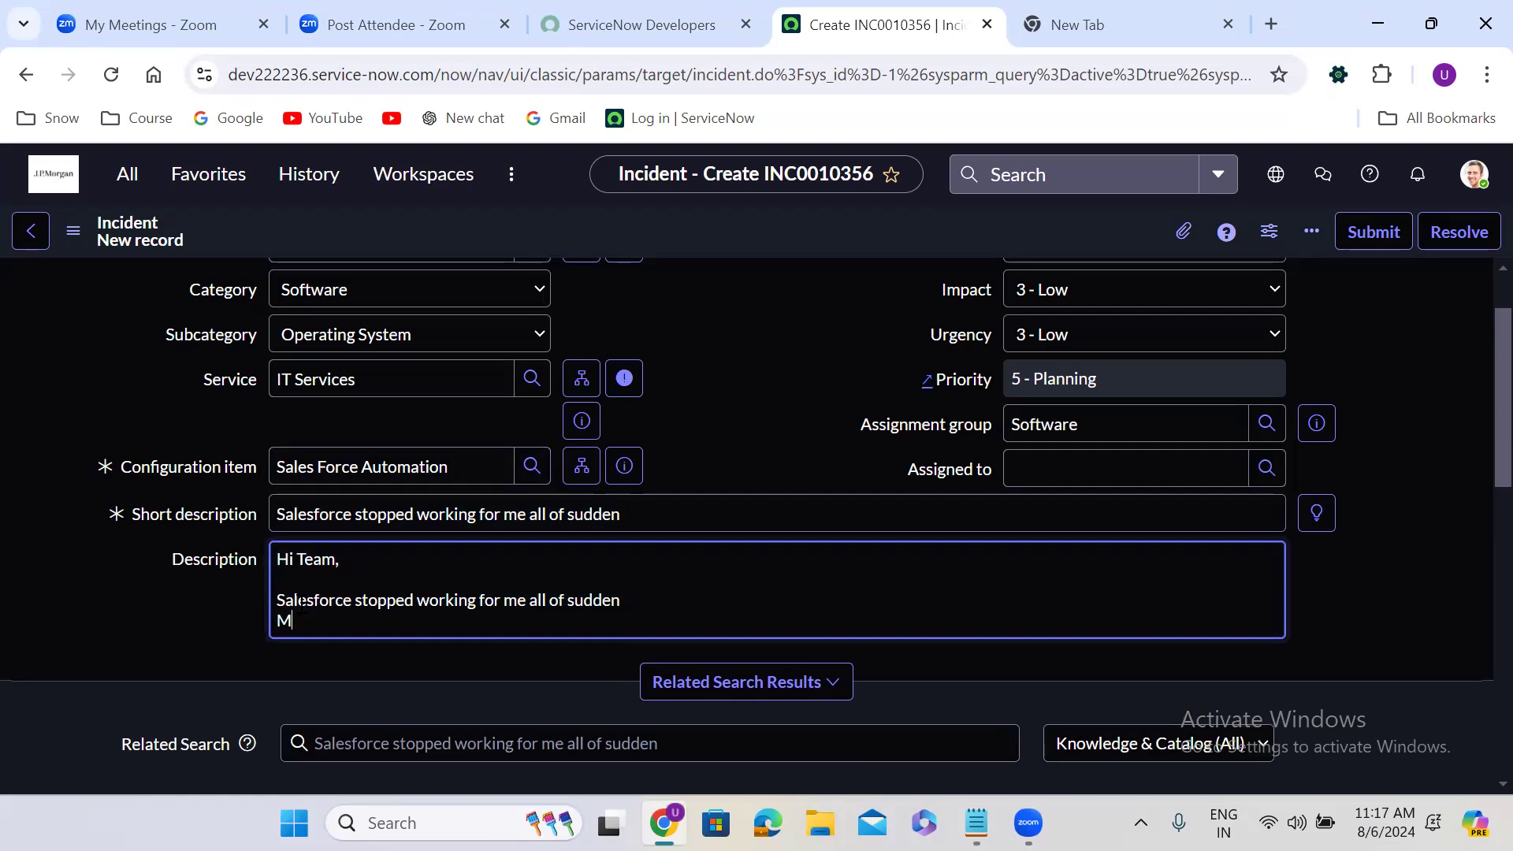
pyautogui.write('y ID as fallows:')
pyautogui.press('Return')
pyautogui.write('udayg')
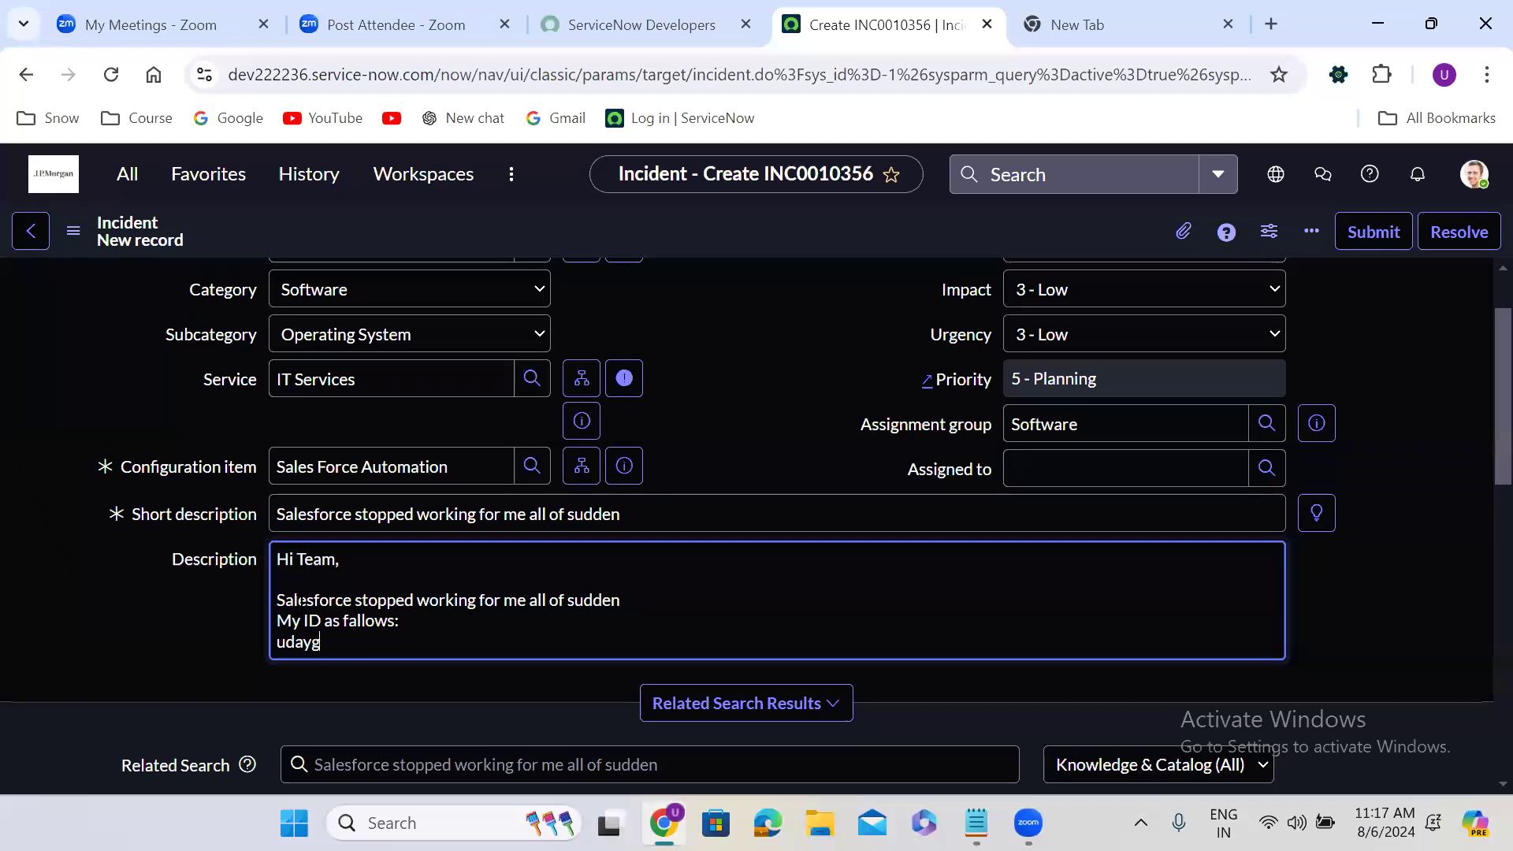
pyautogui.press('Return')
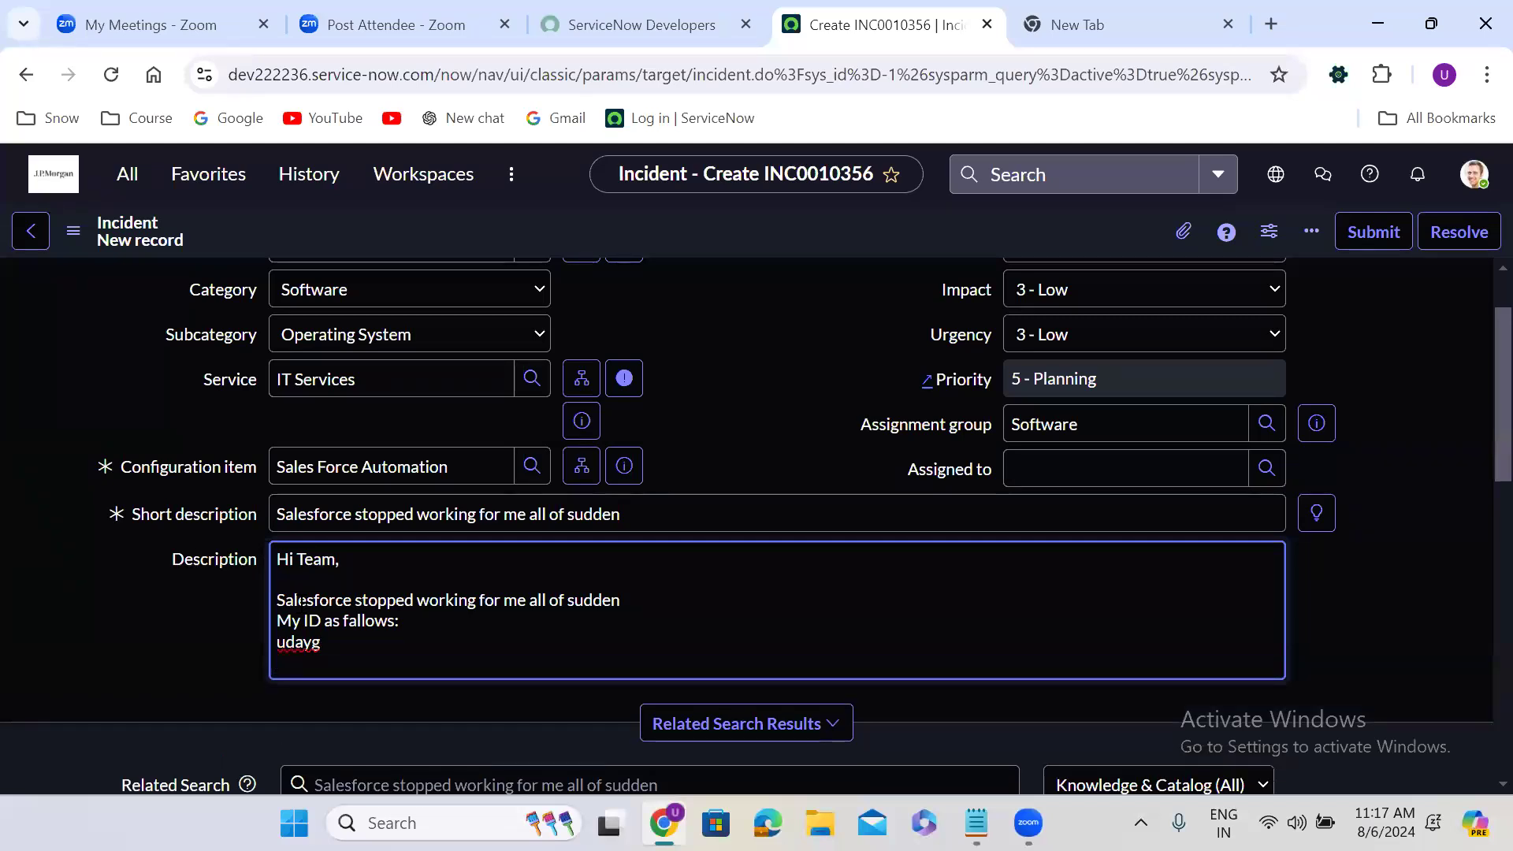
pyautogui.press('Return')
pyautogui.write('Many')
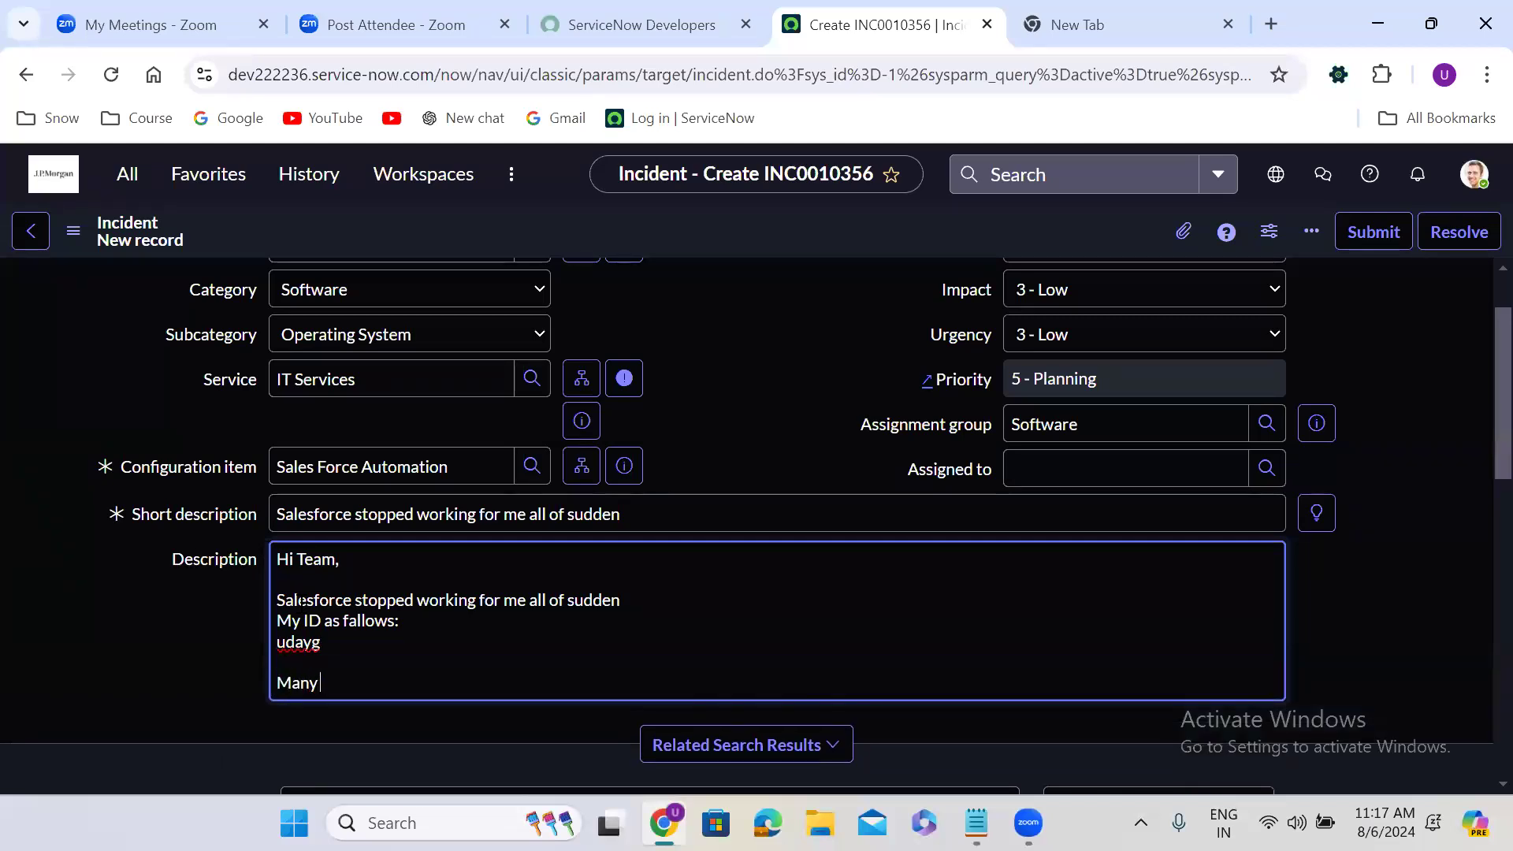
pyautogui.write(' thanks,')
pyautogui.press('Return')
pyautogui.write('Uday')
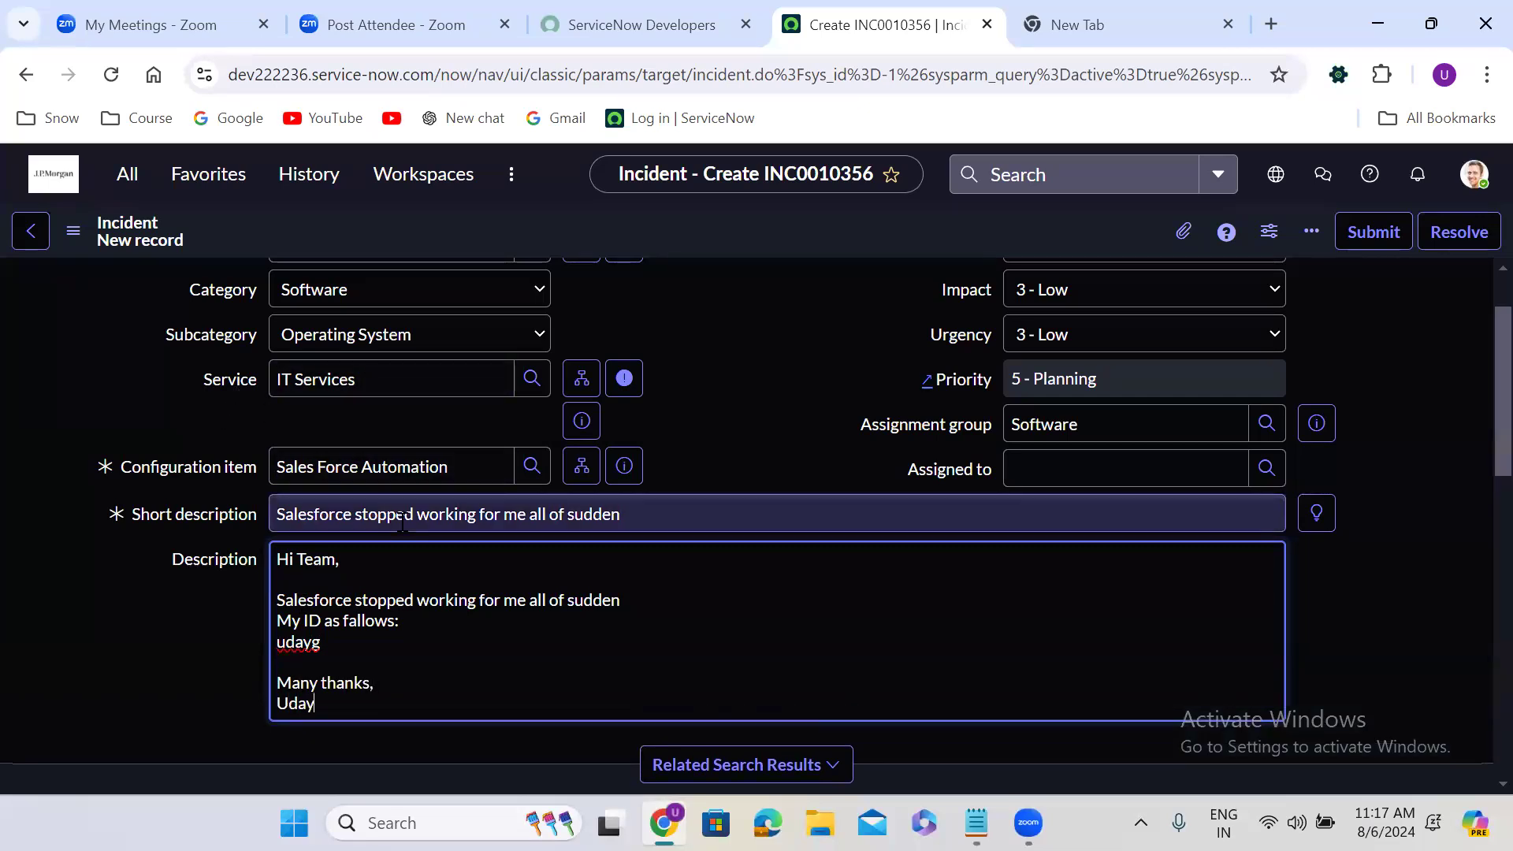
pyautogui.click(237, 627)
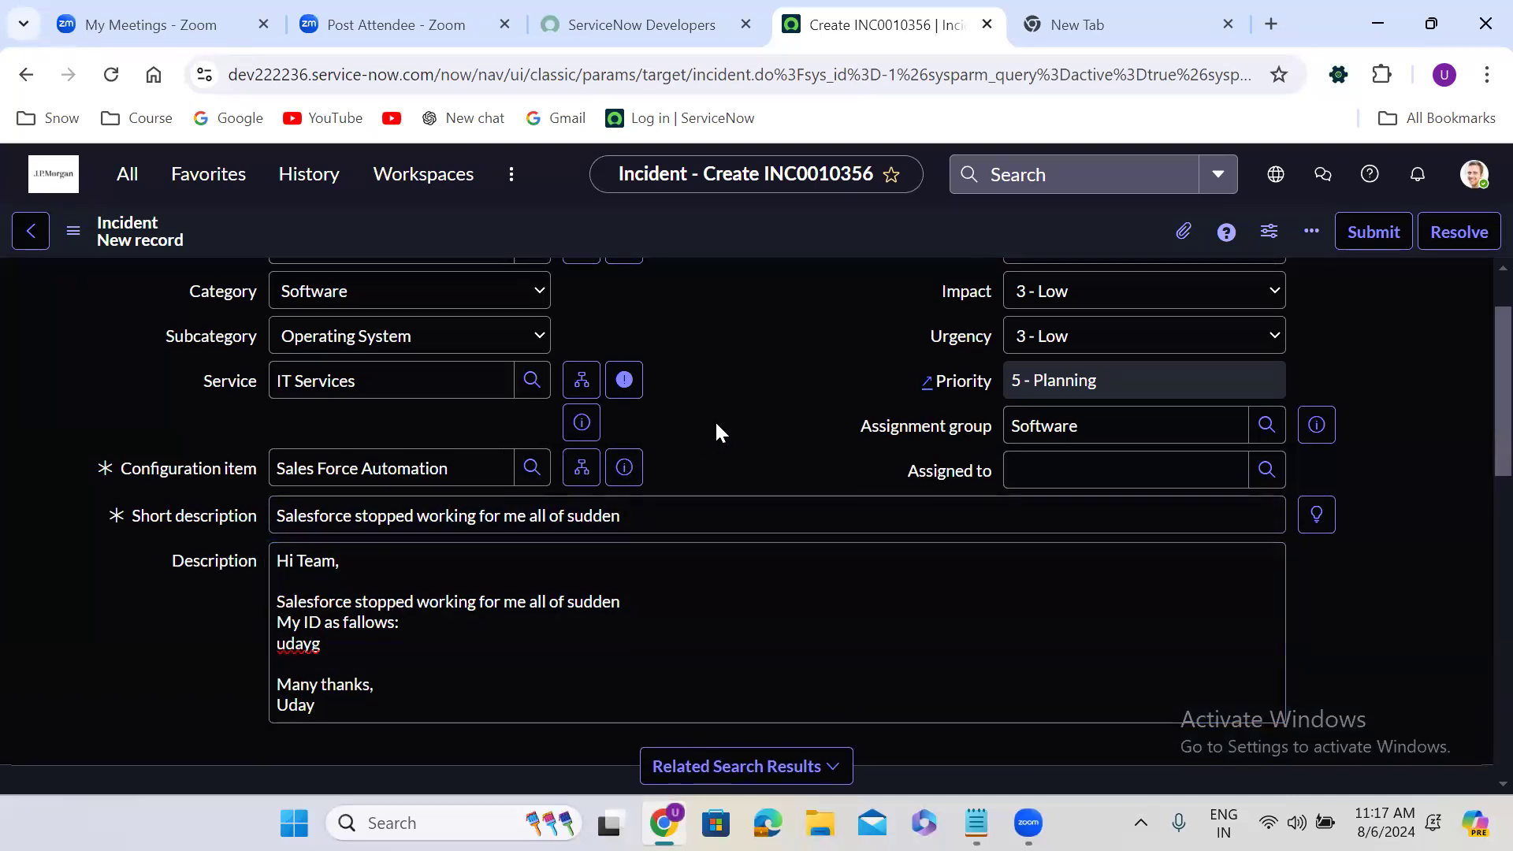
# Set the incident's channel to Walk-in
pyautogui.scroll(2, 716, 427)
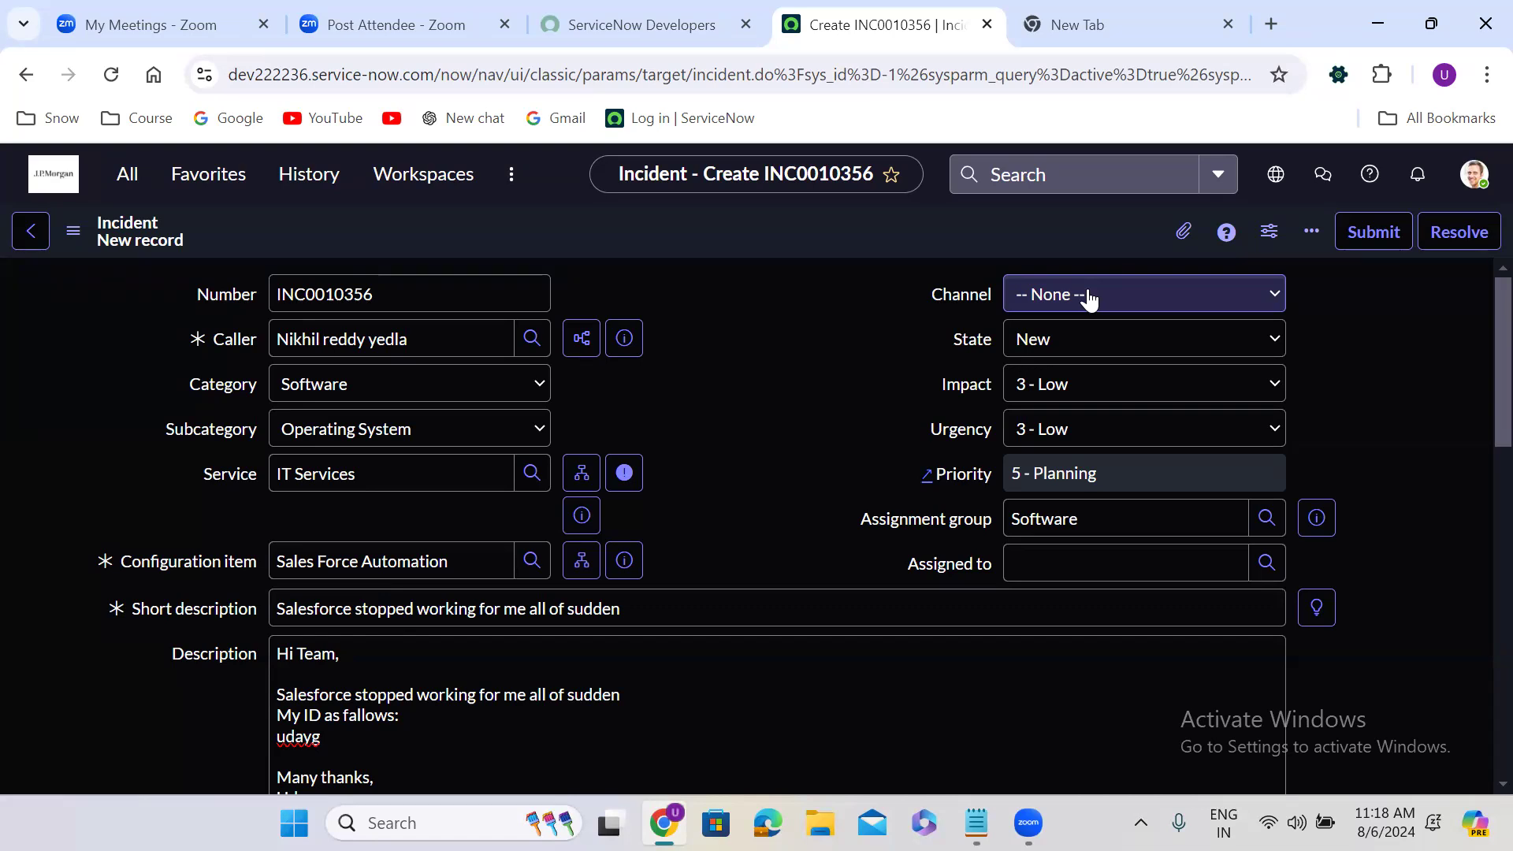
pyautogui.click(1089, 297)
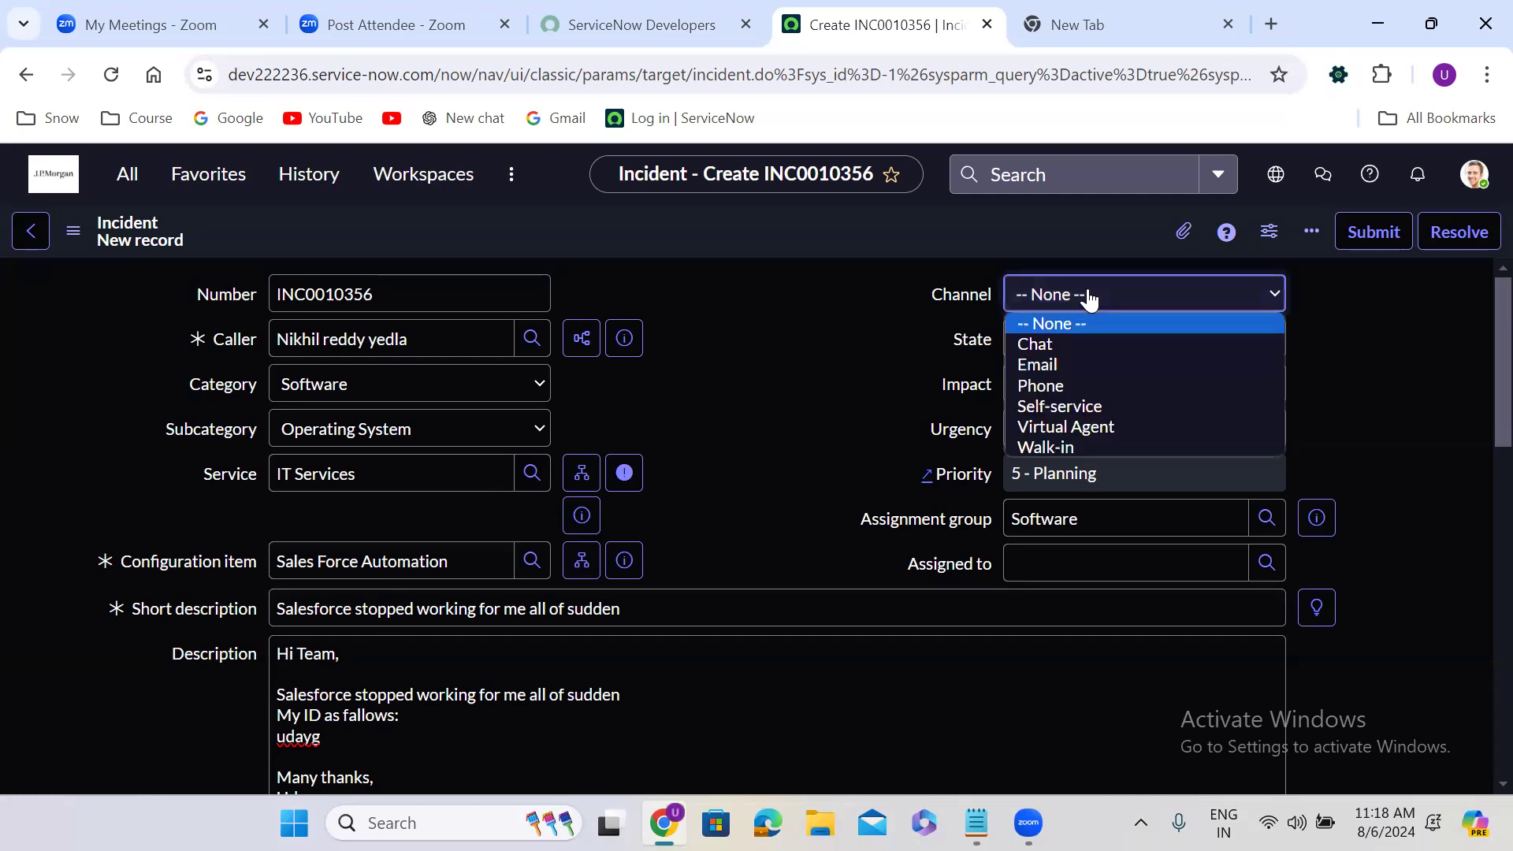
pyautogui.click(1078, 446)
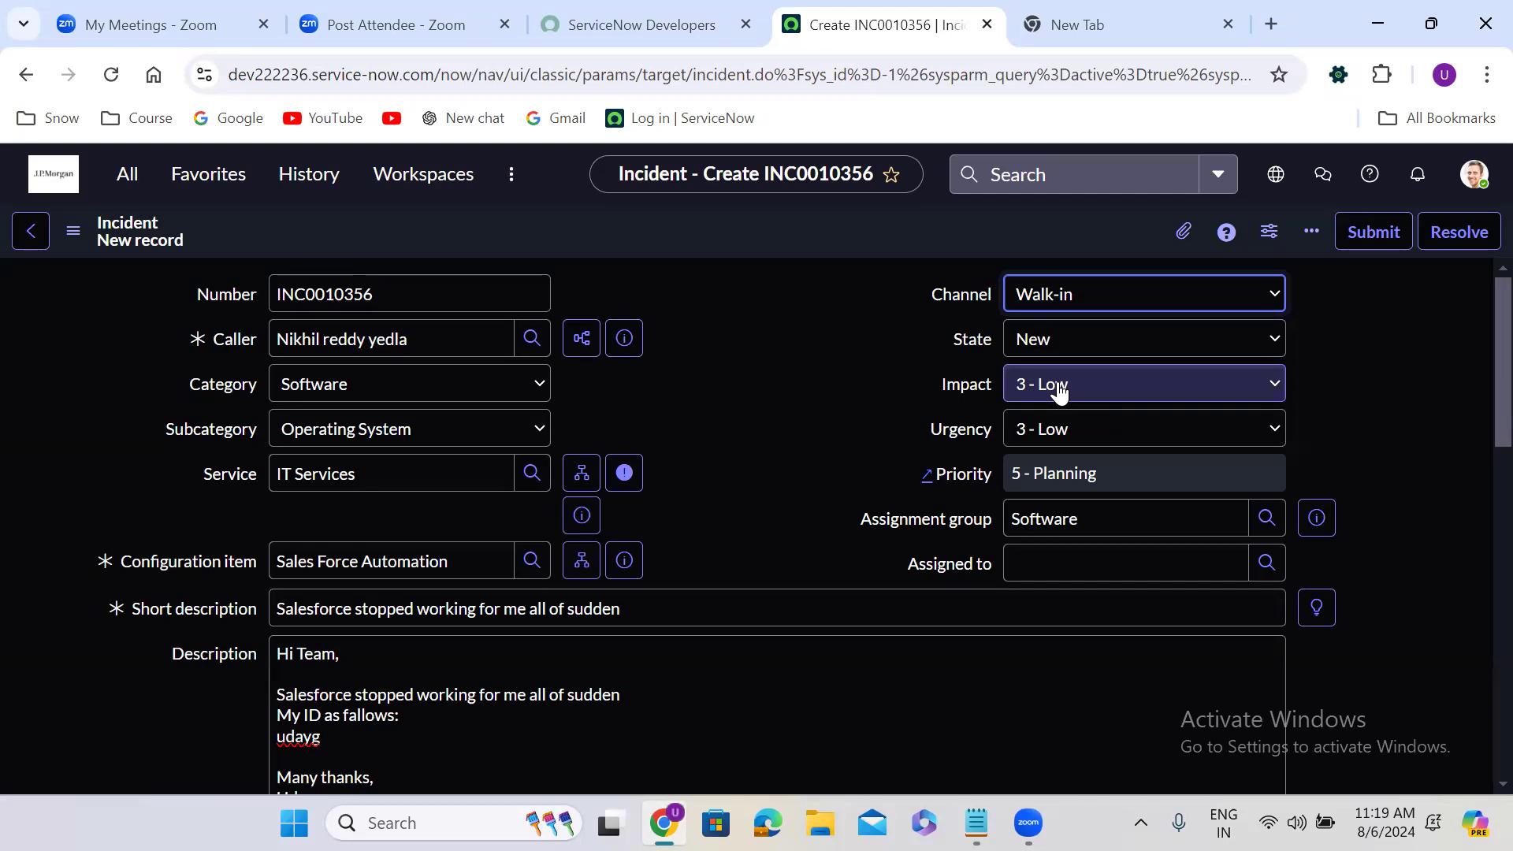
pyautogui.click(1058, 386)
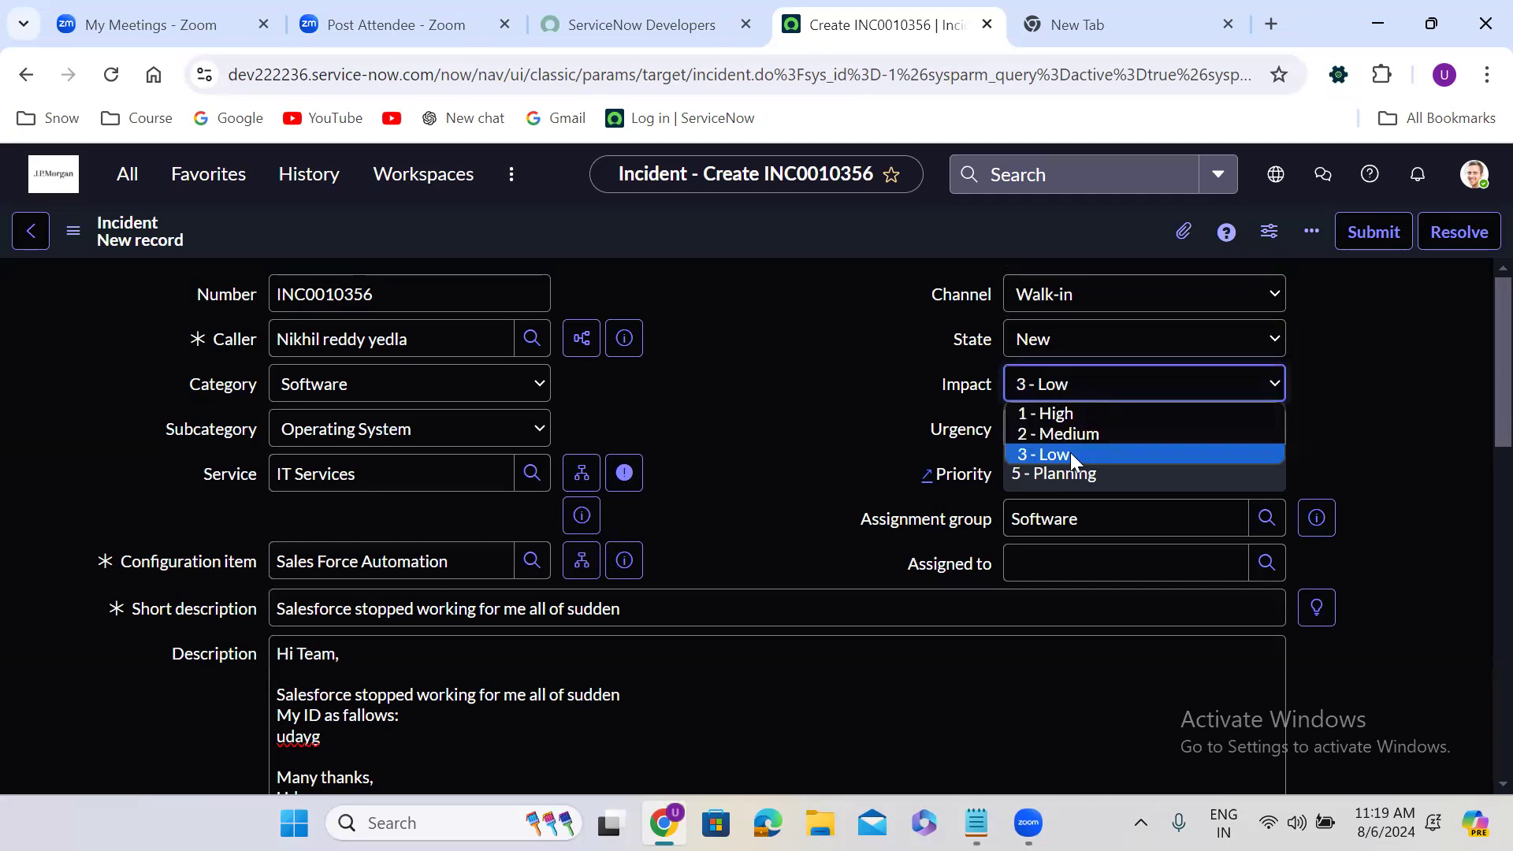
pyautogui.click(1070, 452)
pyautogui.click(1075, 385)
pyautogui.click(1077, 435)
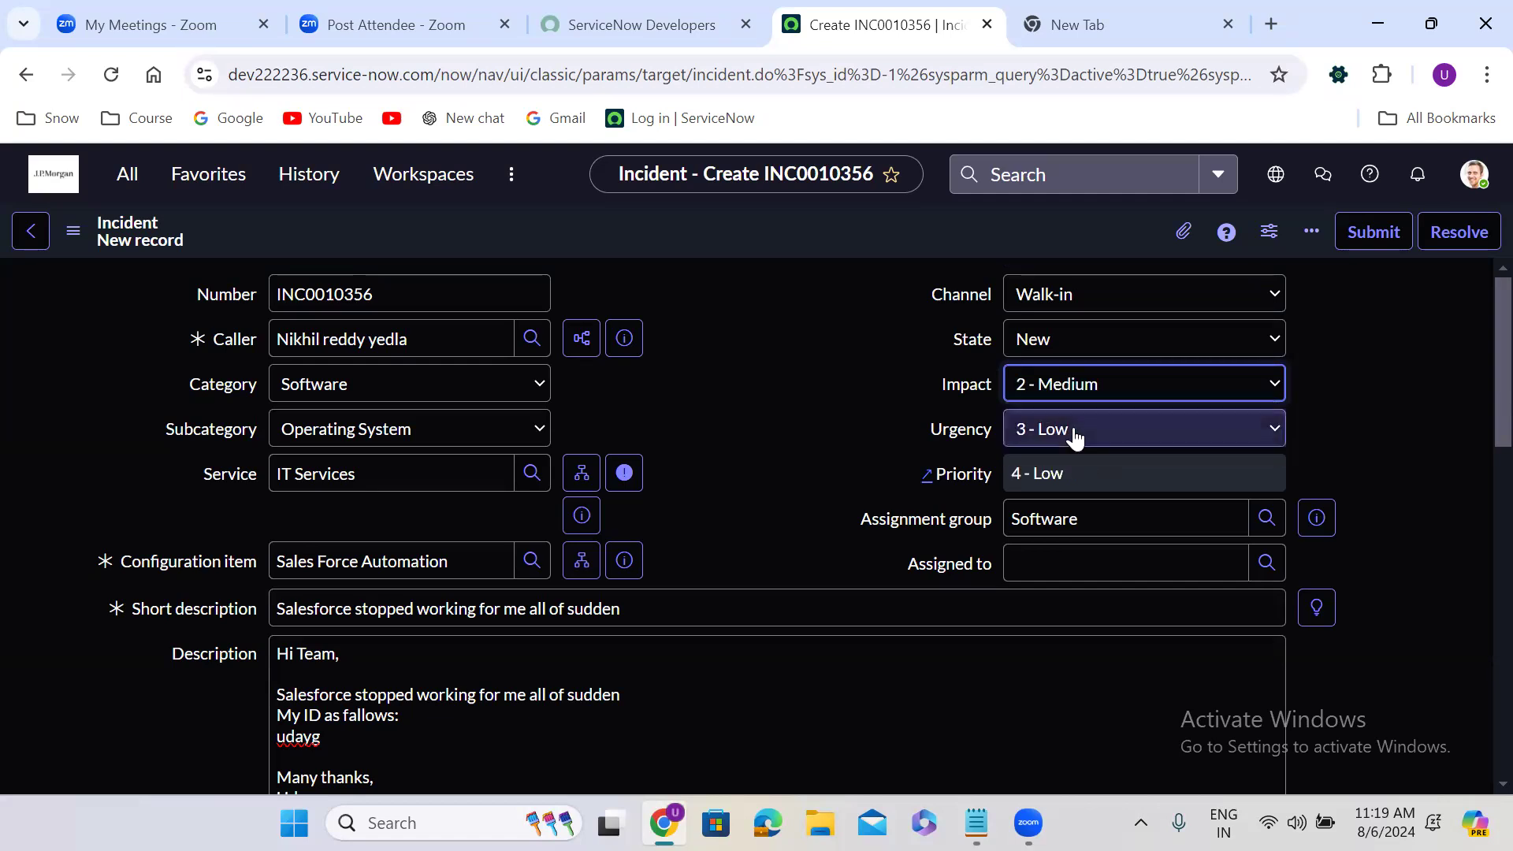
pyautogui.click(1078, 389)
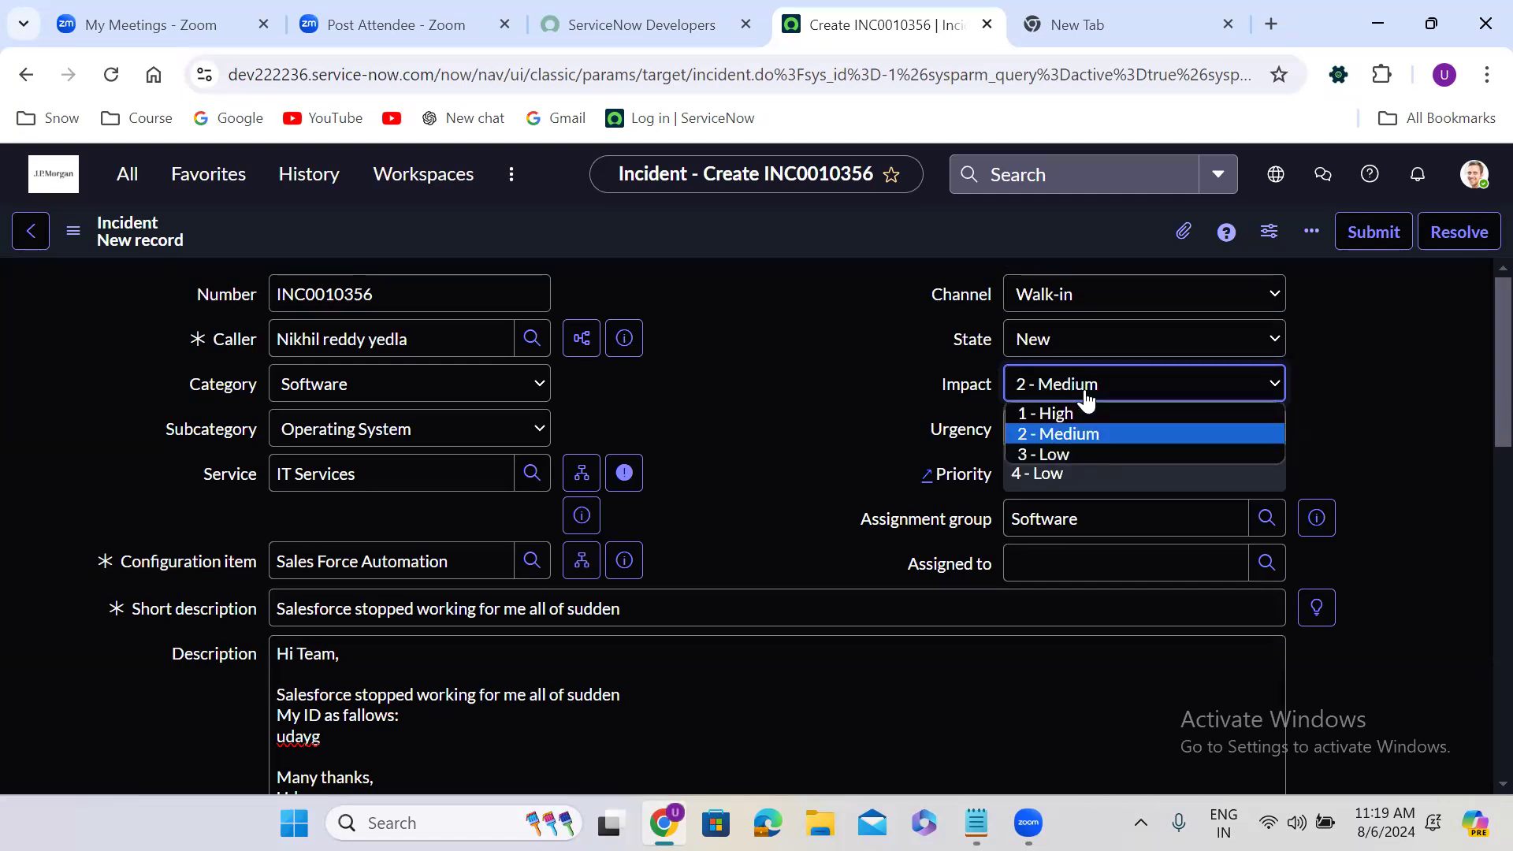
pyautogui.click(1059, 454)
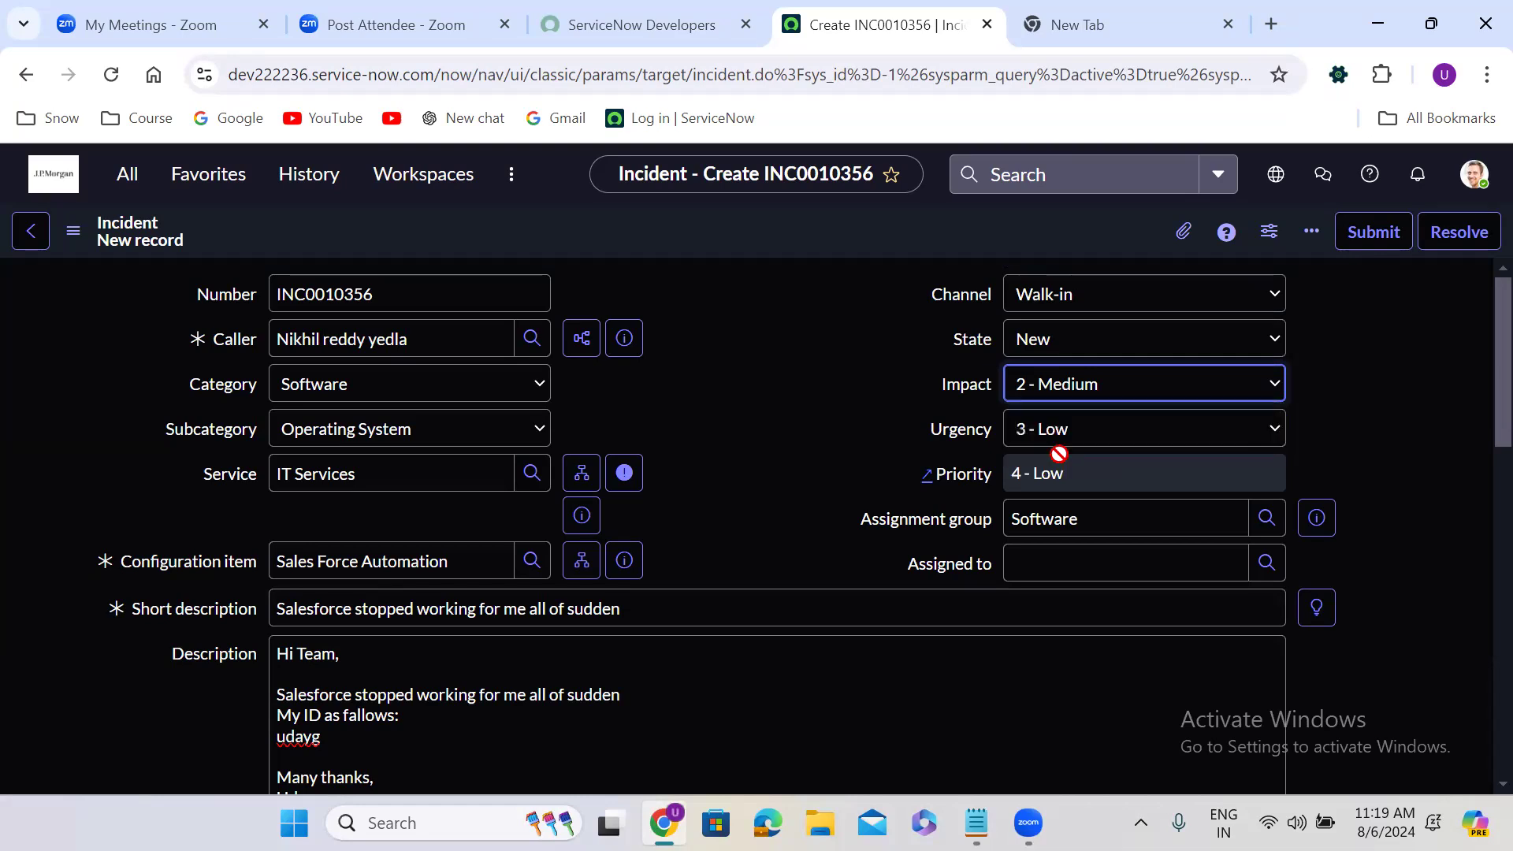
pyautogui.click(1057, 399)
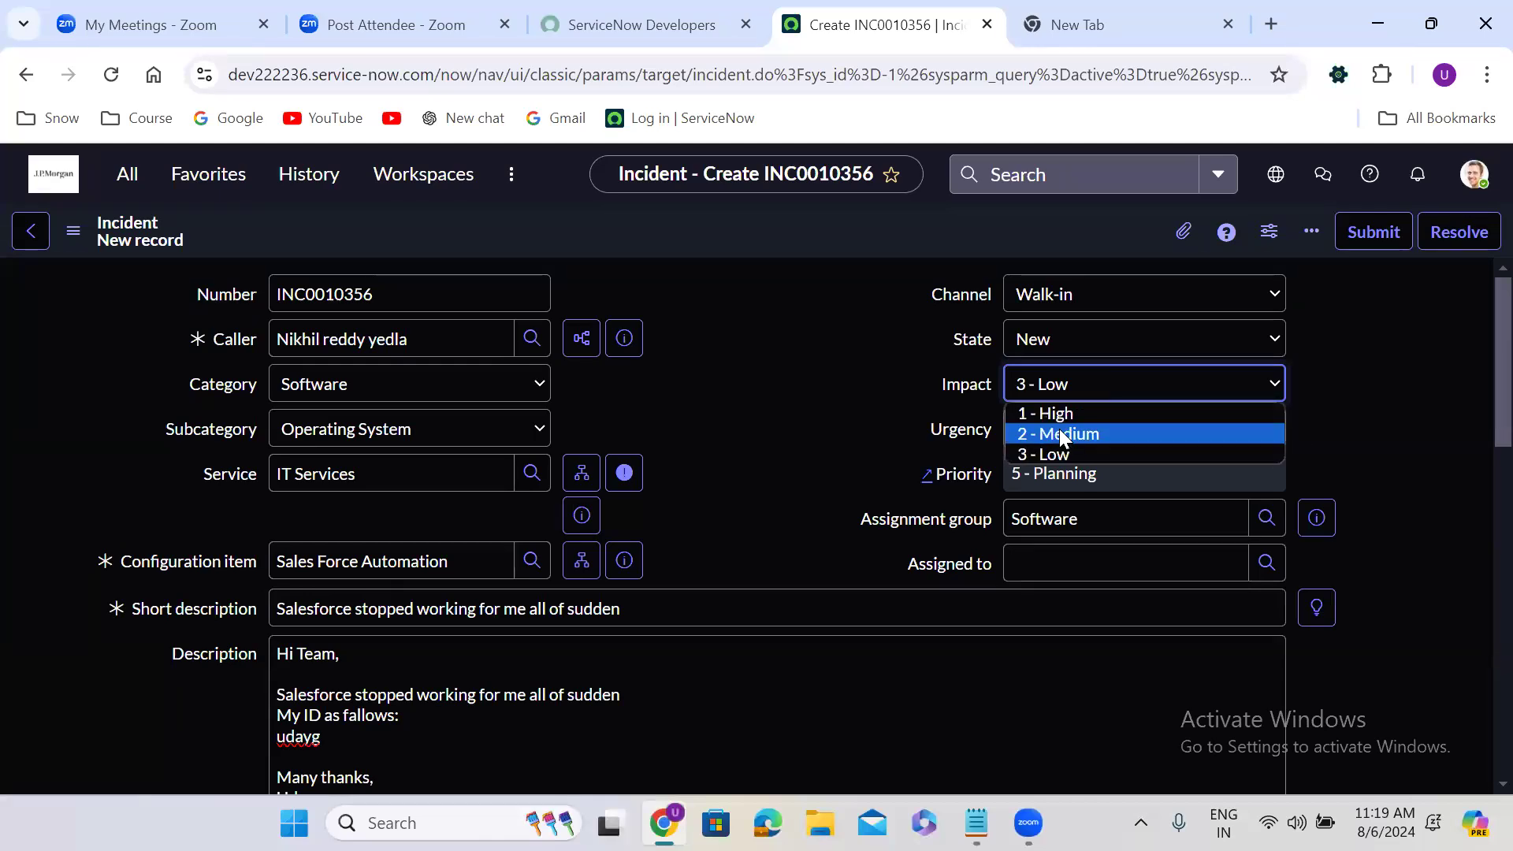
pyautogui.click(1061, 453)
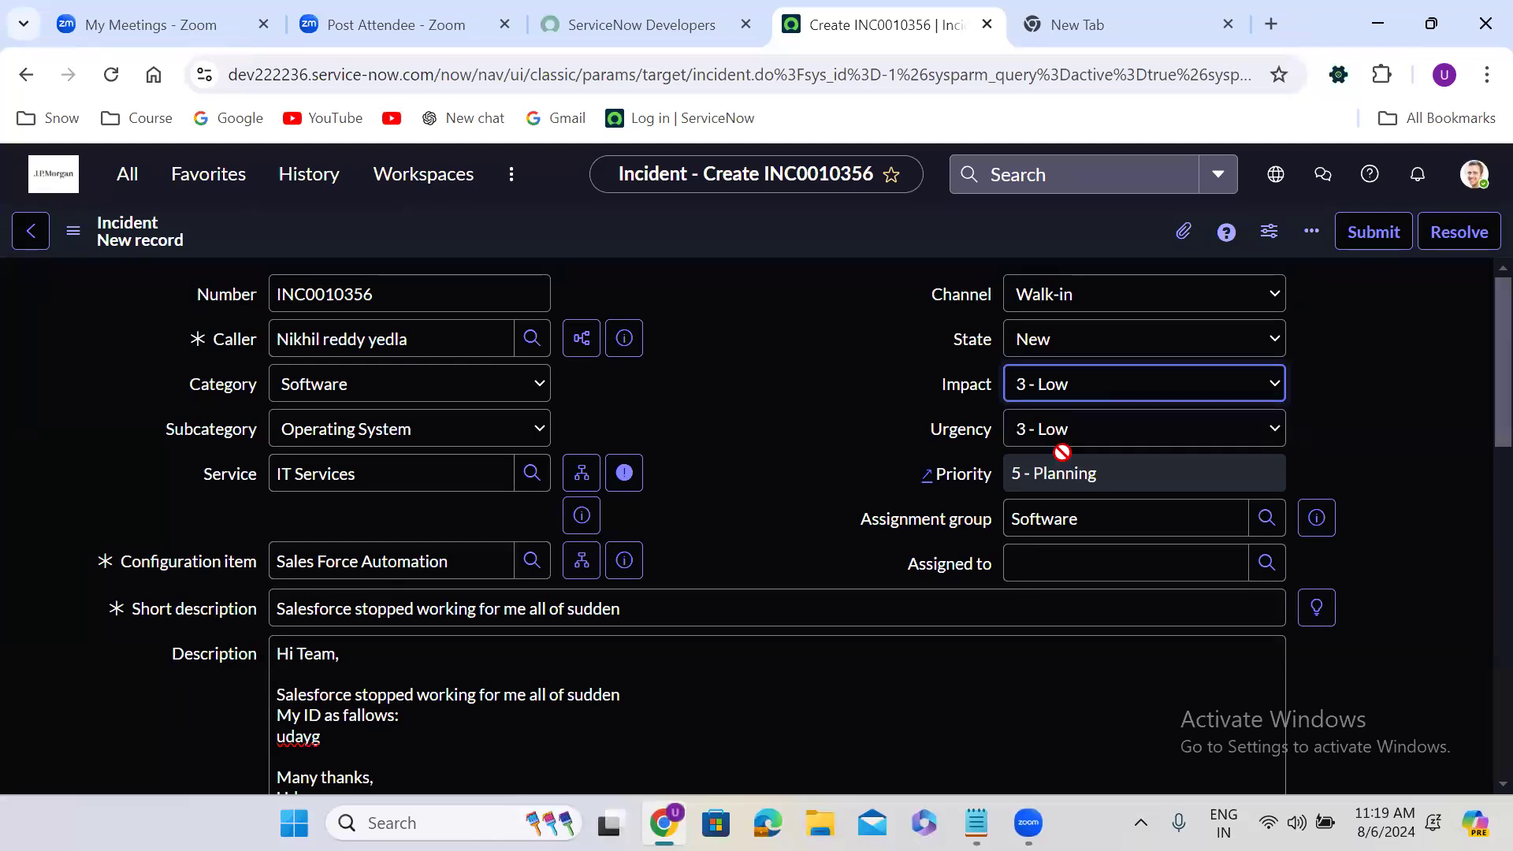
# Set the incident's urgency to 1 - High
pyautogui.click(1037, 440)
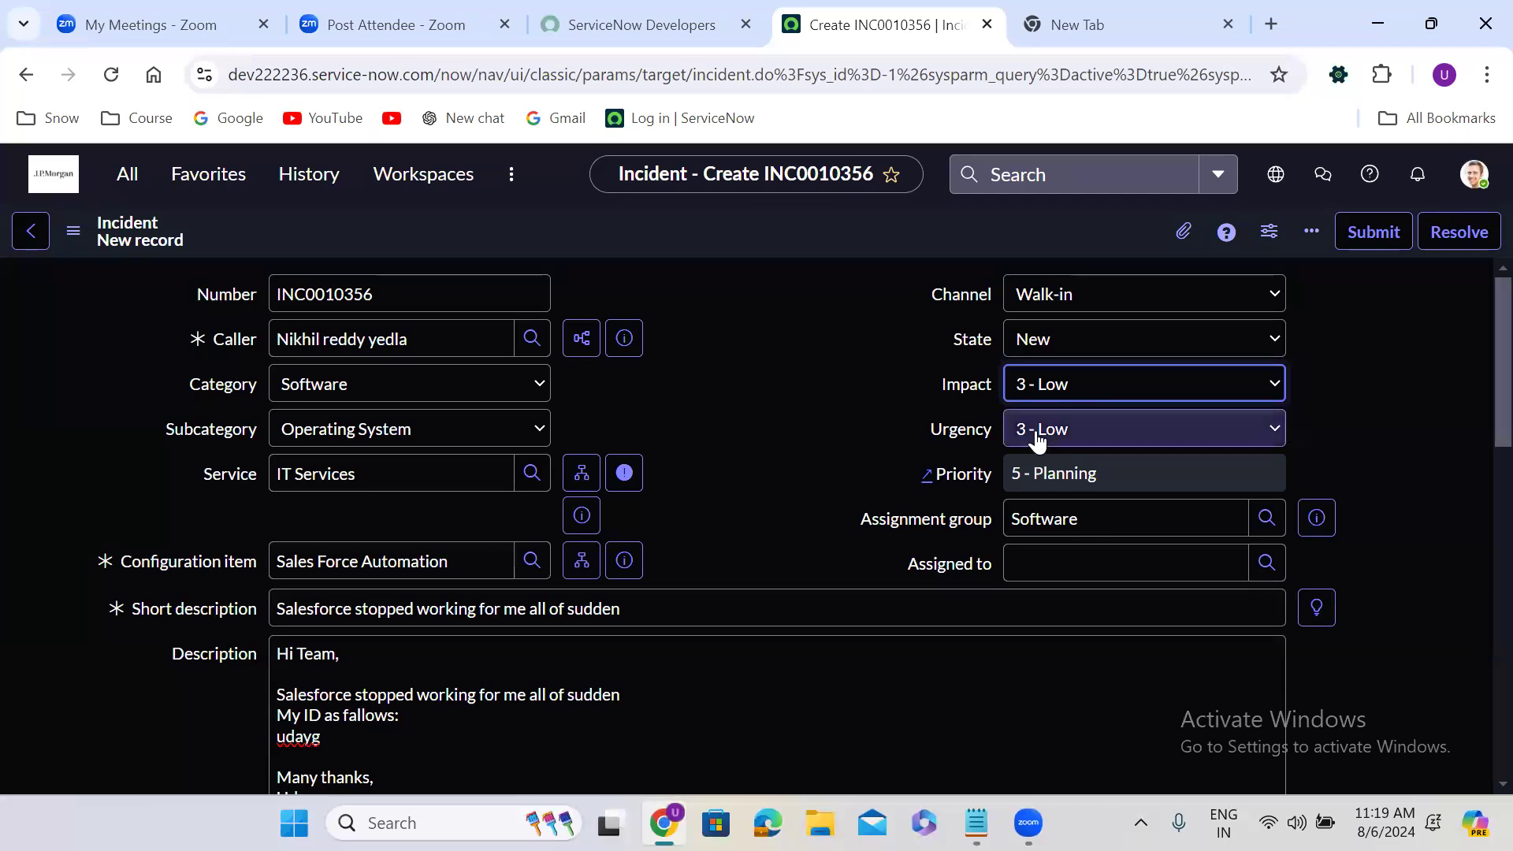
pyautogui.click(1049, 457)
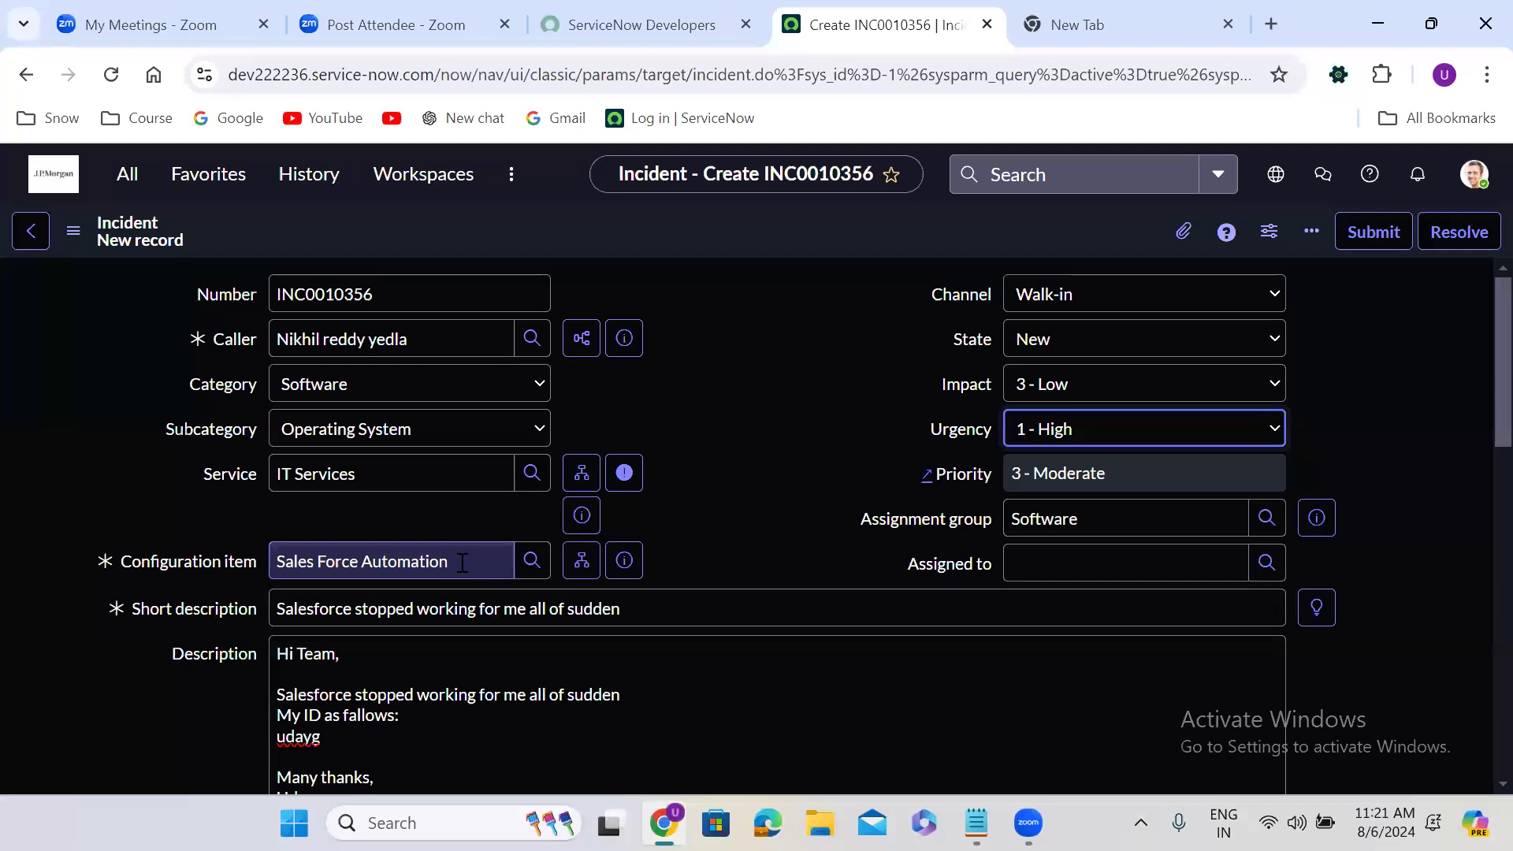
# Set the incident's assignment group to Salesforce Developers and save the new record
pyautogui.click(1035, 517)
pyautogui.hotkey('ctrl', 'a')
pyautogui.write('sal')
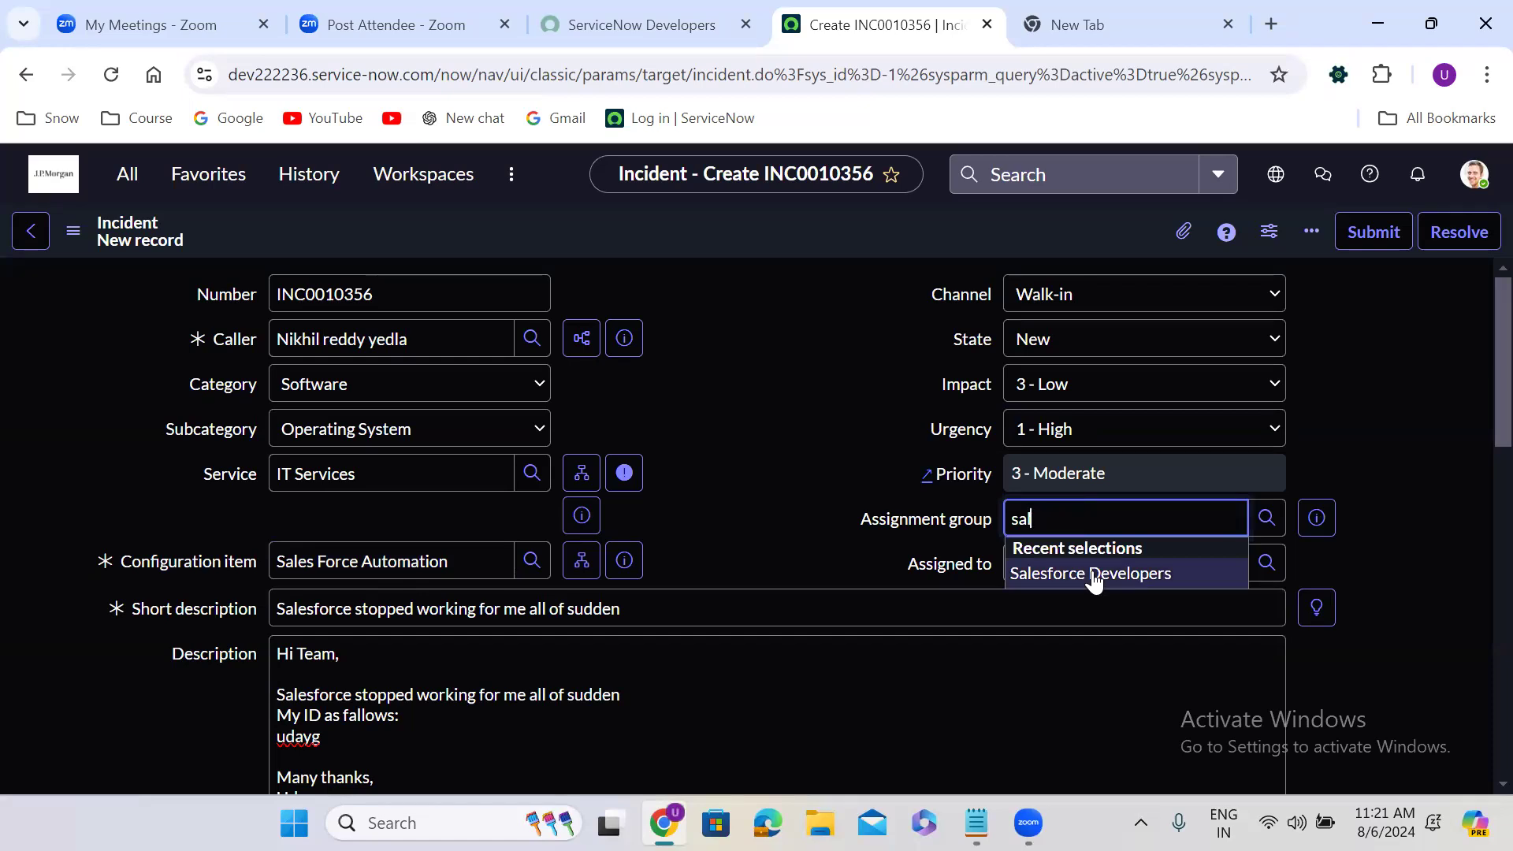
pyautogui.click(1094, 574)
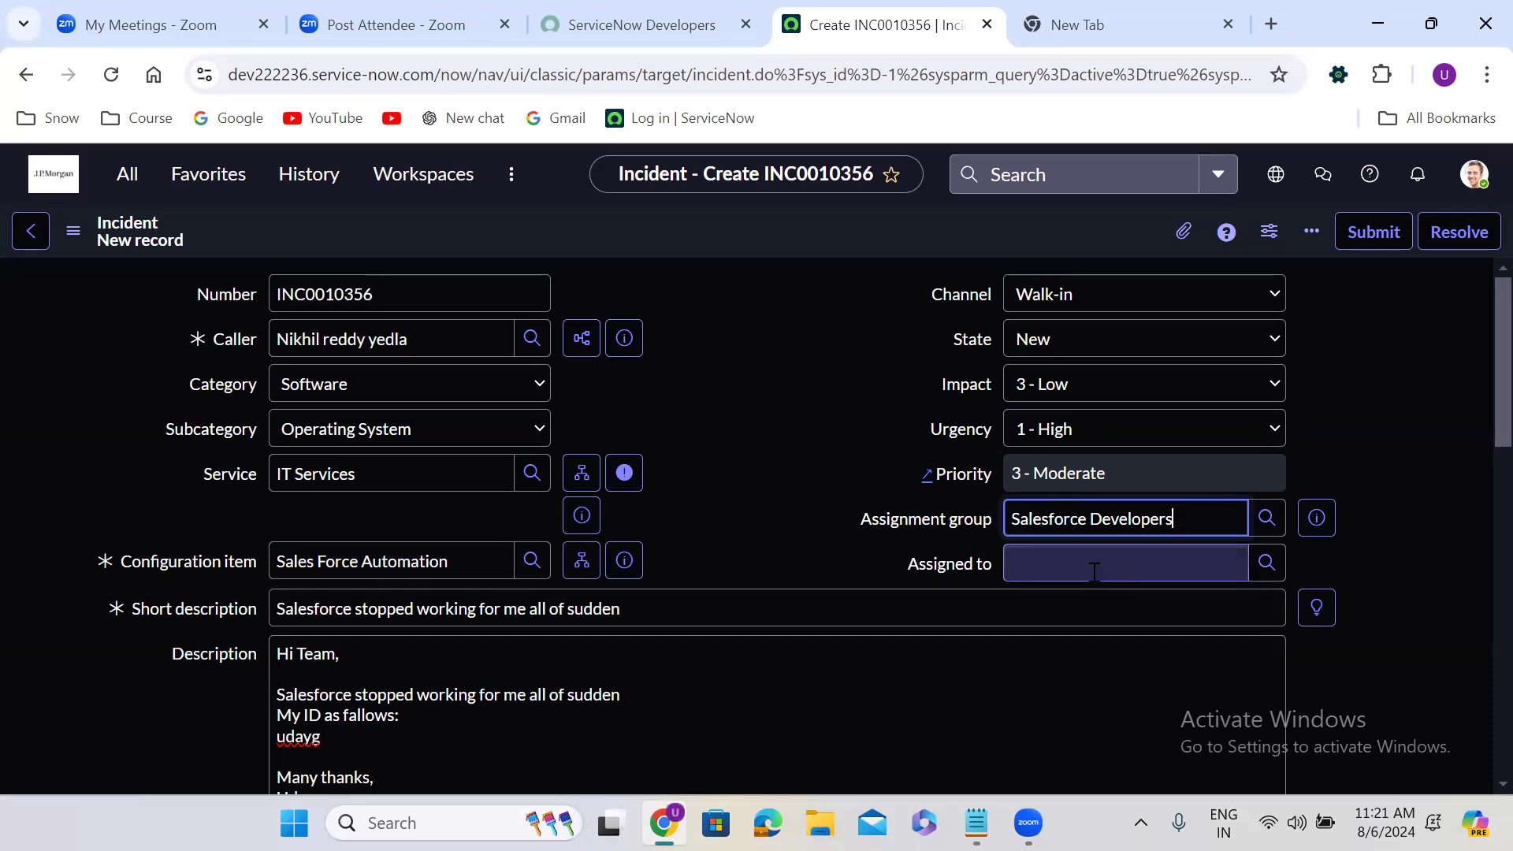
pyautogui.rightClick(623, 218)
pyautogui.click(670, 229)
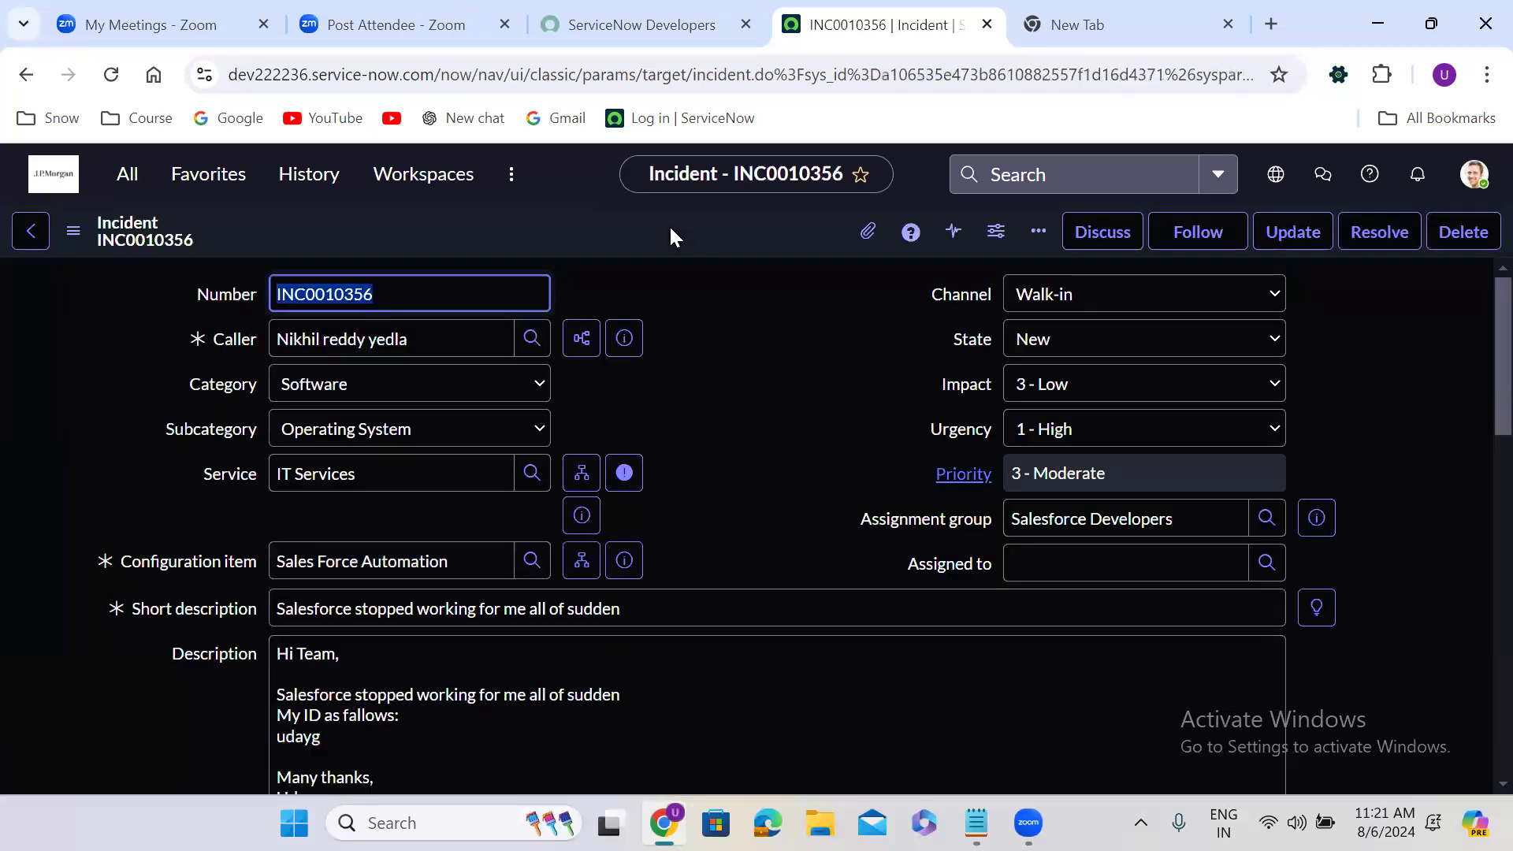
pyautogui.click(714, 309)
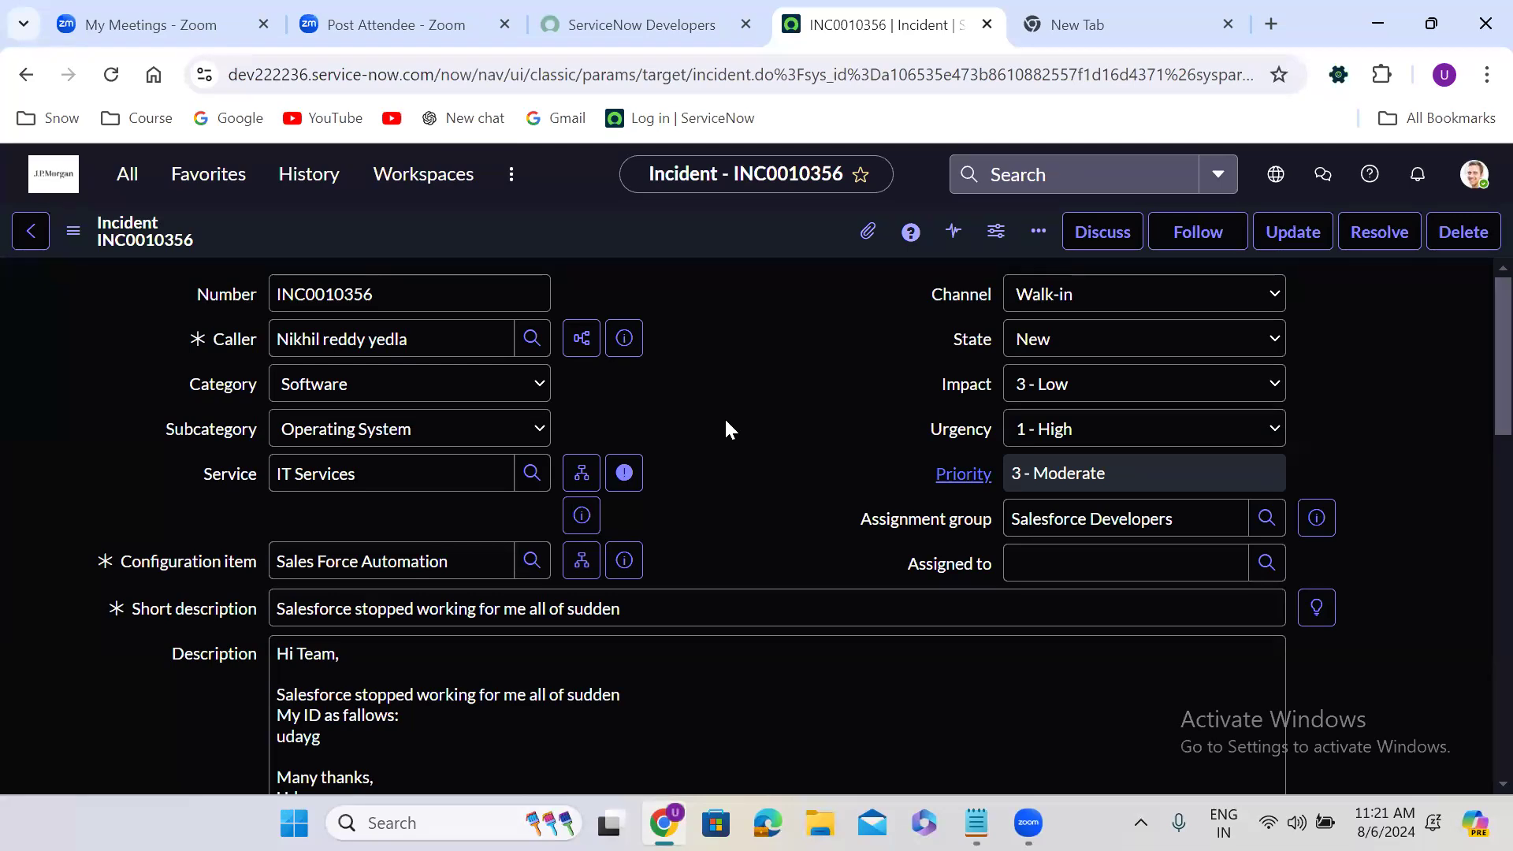
# Assign the incident to the recently selected user and save the record
pyautogui.click(1088, 564)
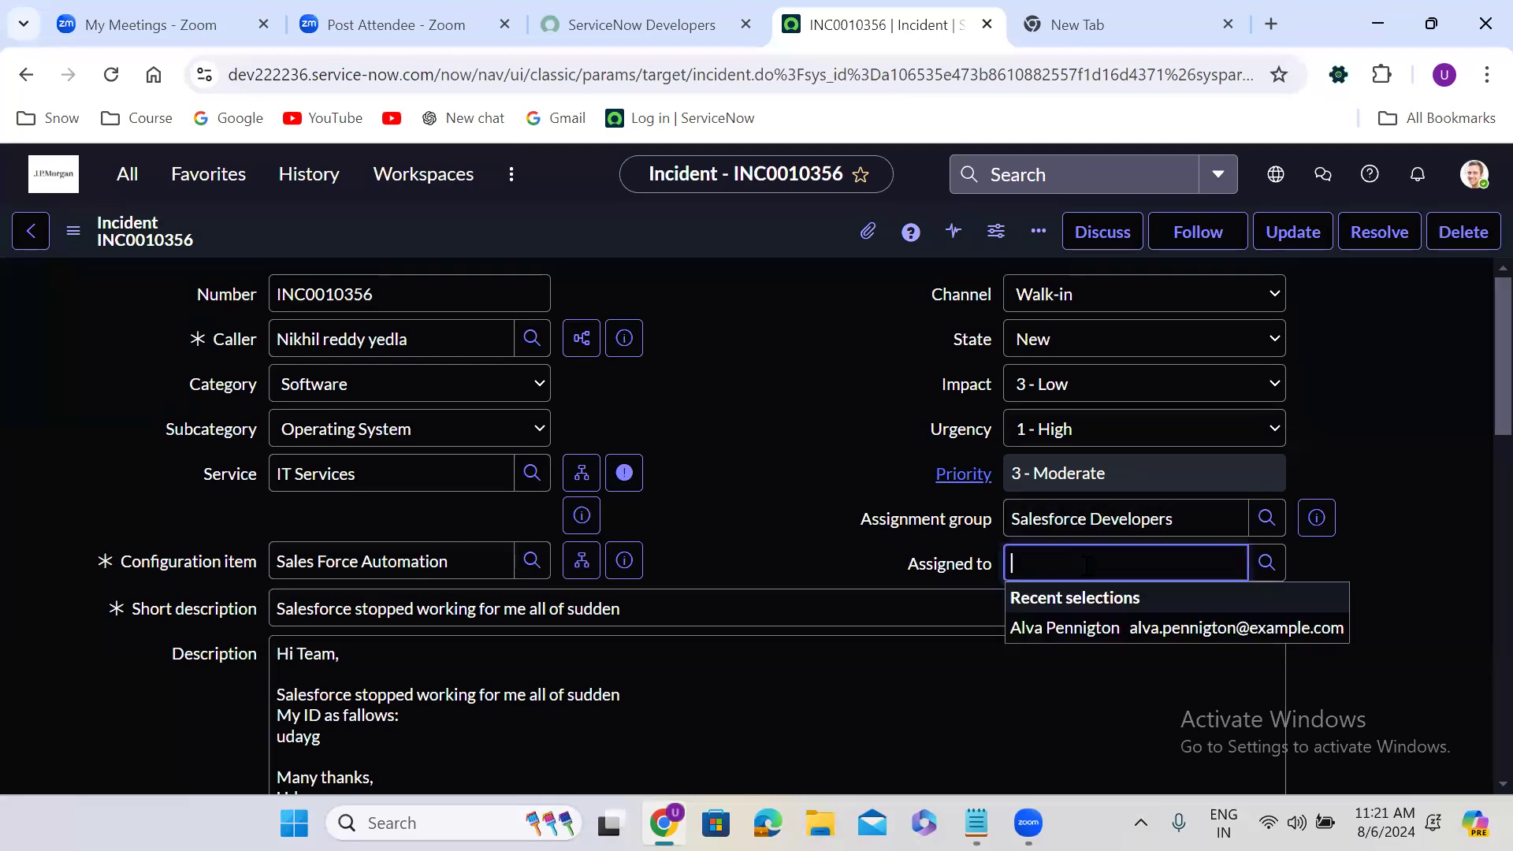
pyautogui.click(1076, 627)
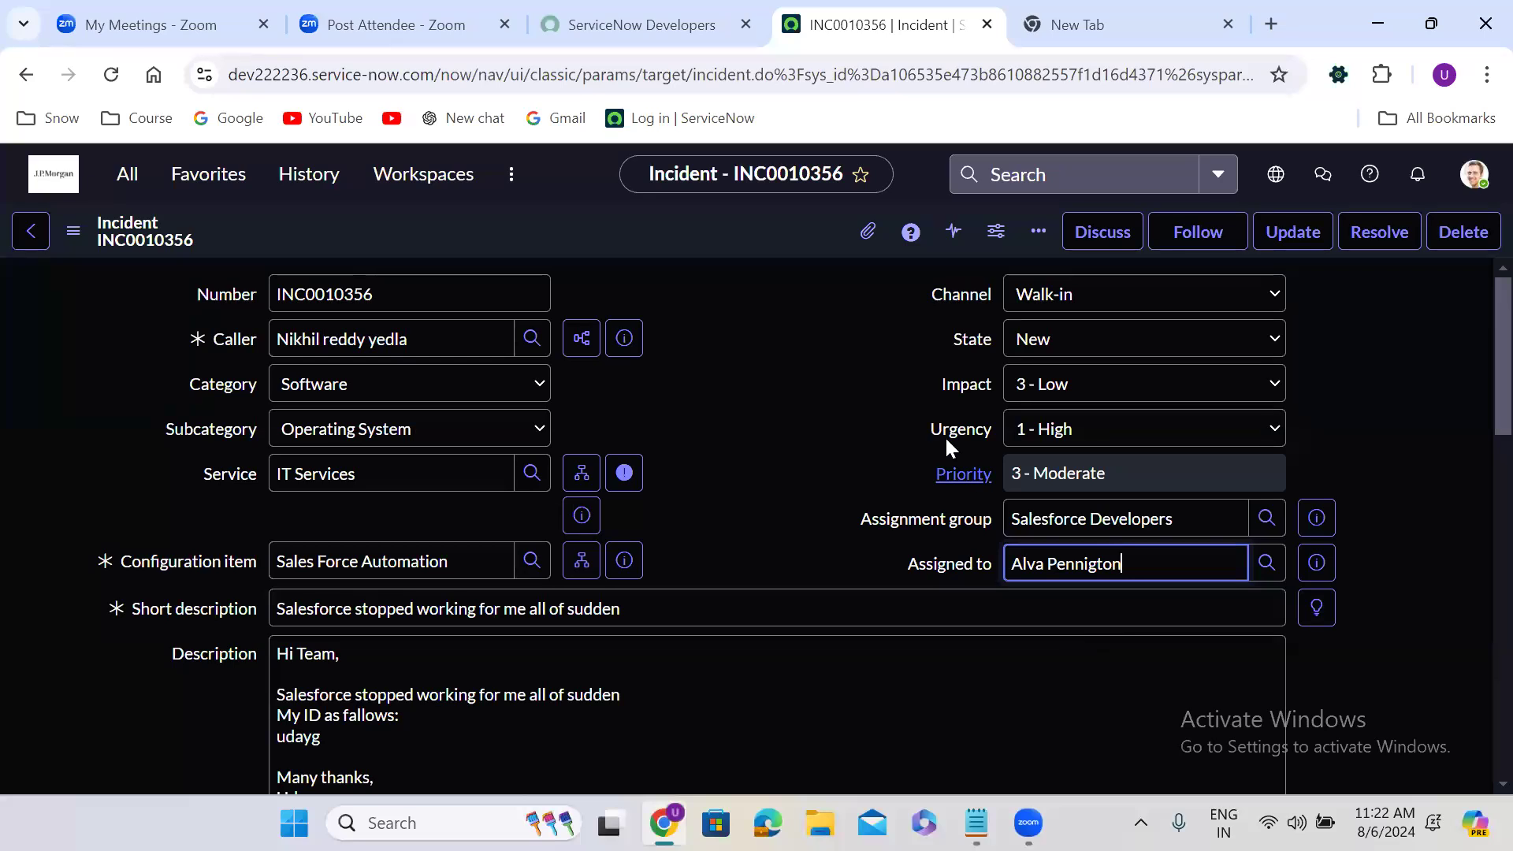
pyautogui.click(728, 229)
pyautogui.rightClick(728, 229)
pyautogui.click(757, 233)
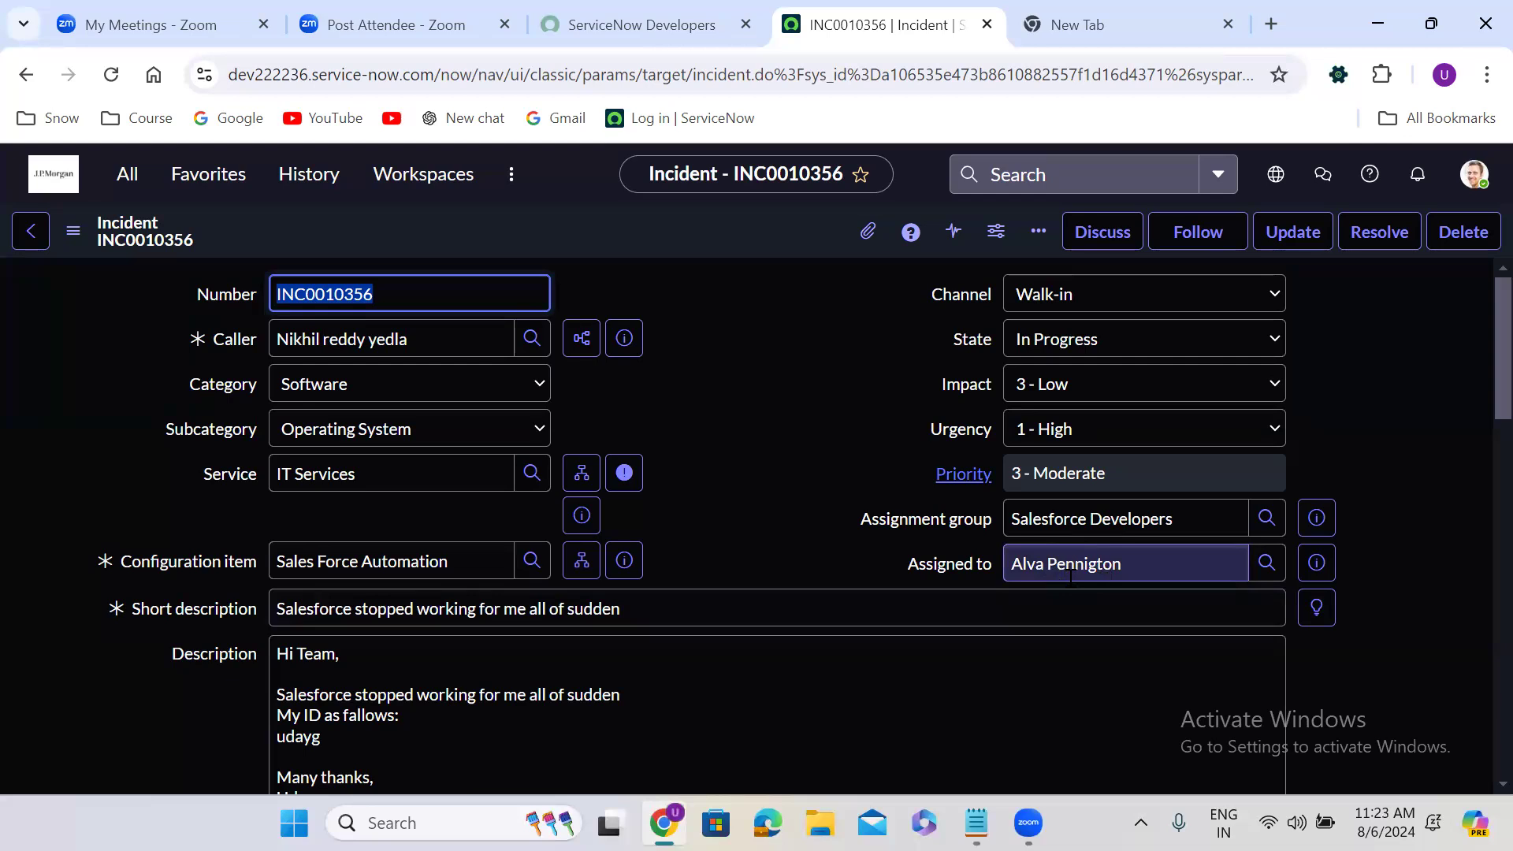
pyautogui.click(719, 447)
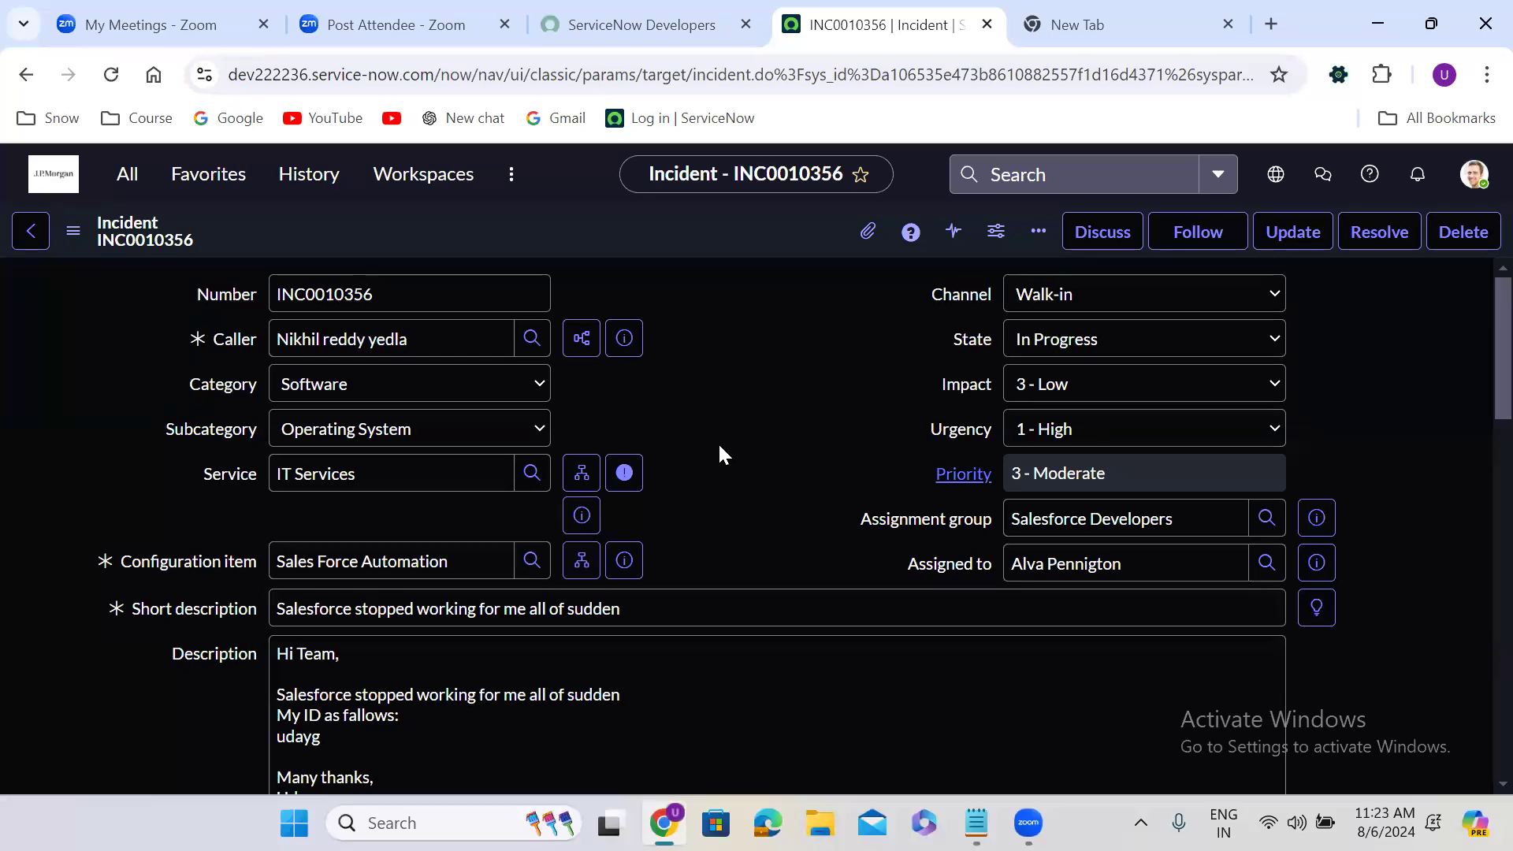
# Open a new Sidebar discussion for the incident and add the caller as a participant
pyautogui.scroll(-2, 719, 447)
pyautogui.scroll(2, 719, 447)
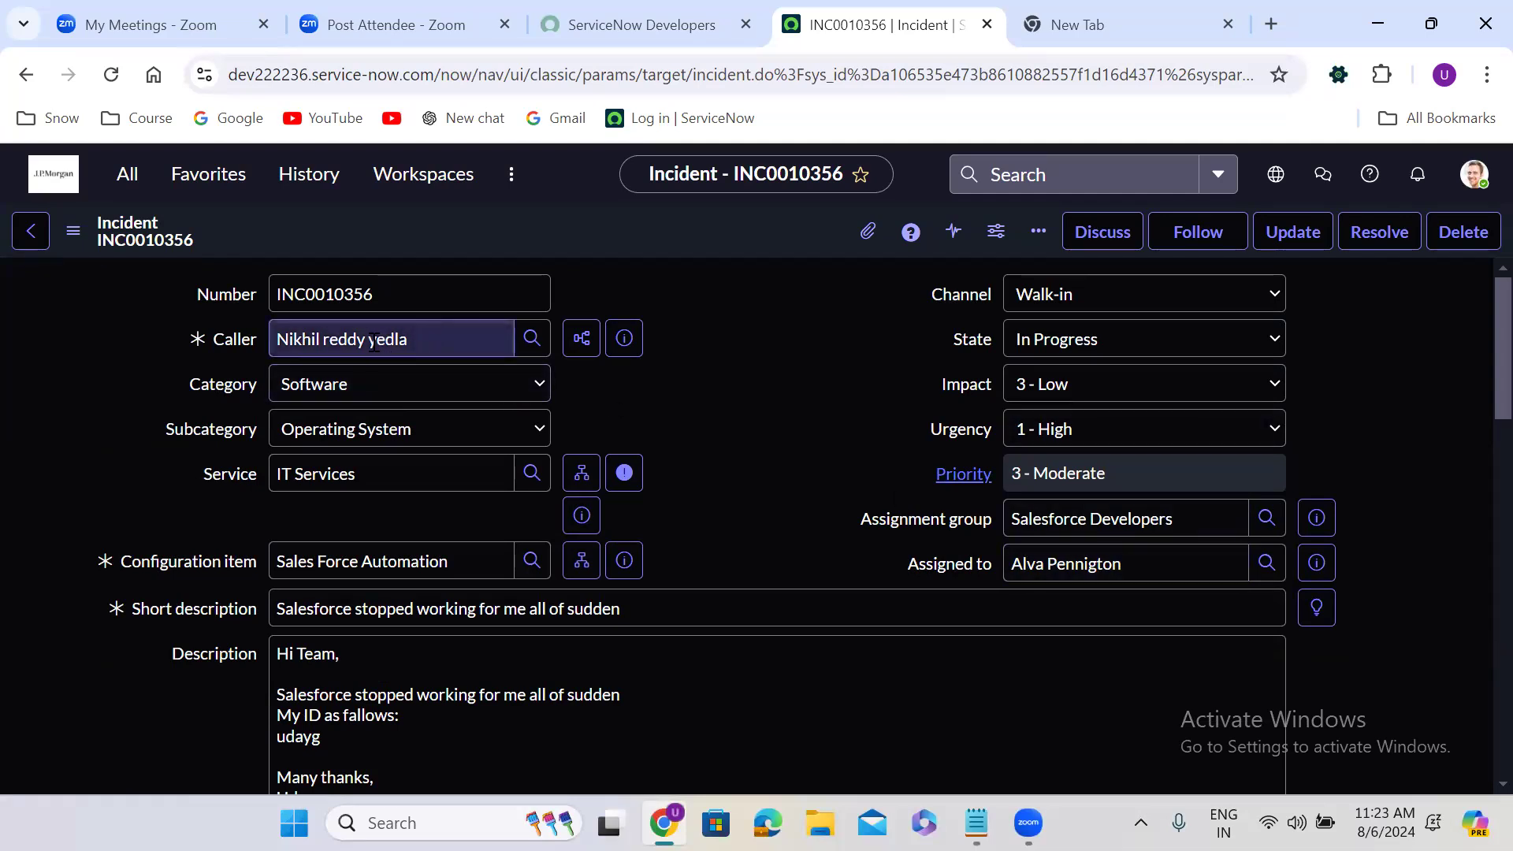
pyautogui.click(1092, 237)
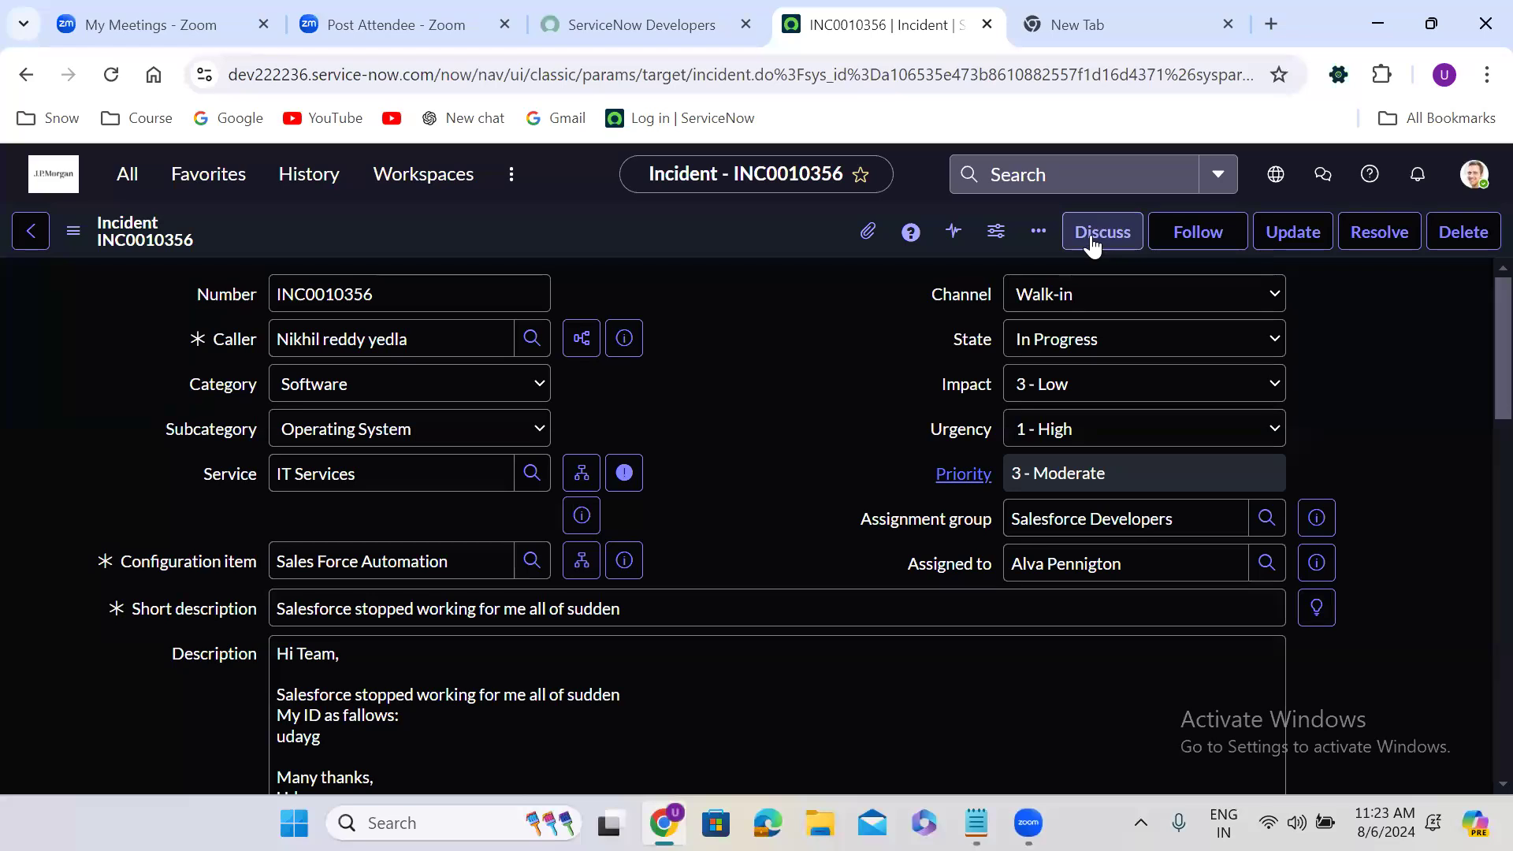
pyautogui.click(572, 482)
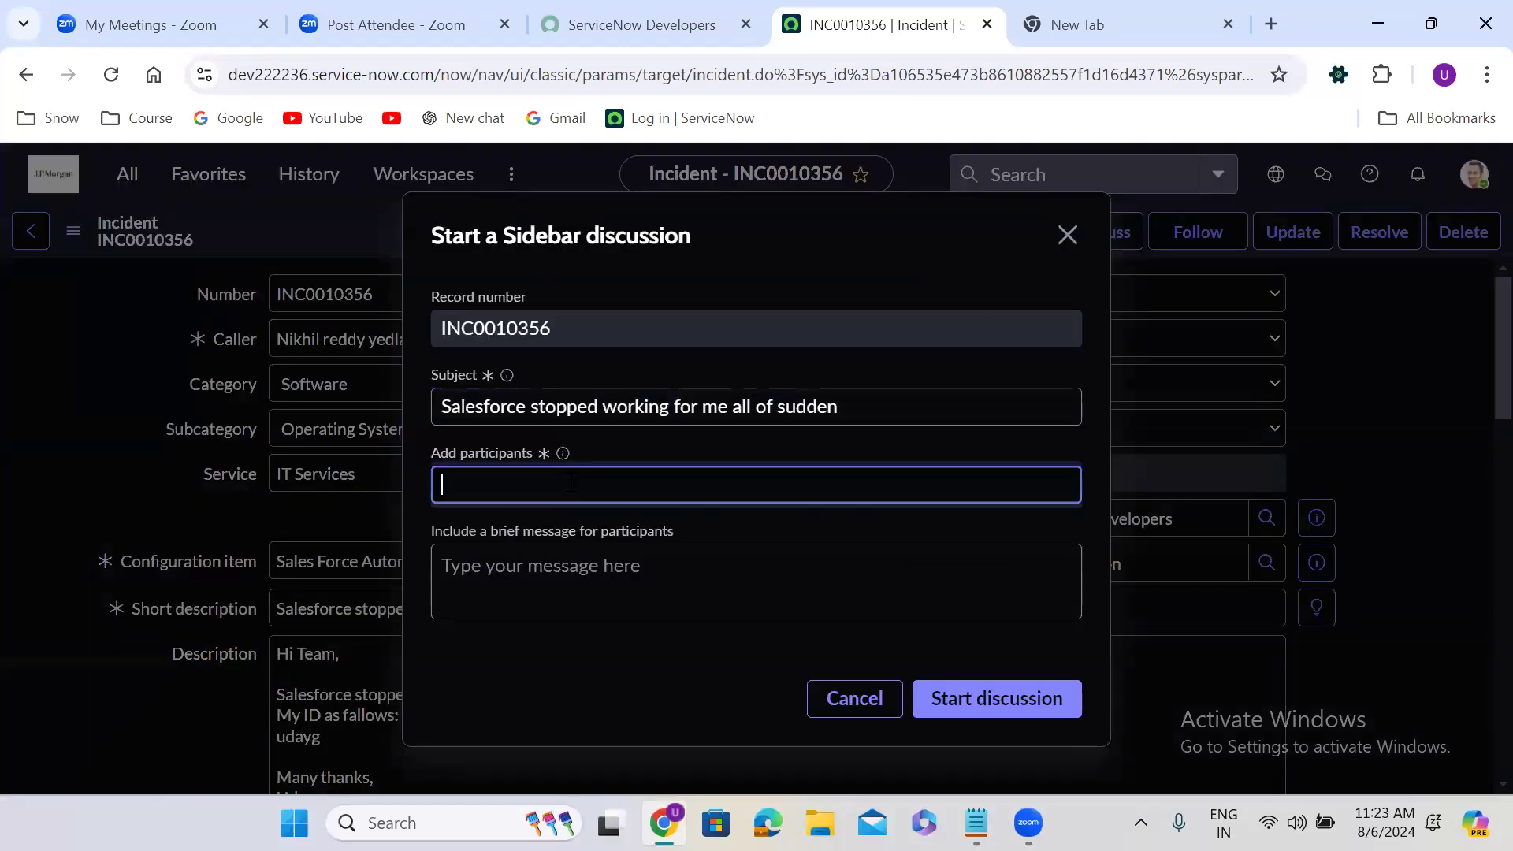
pyautogui.write('nik')
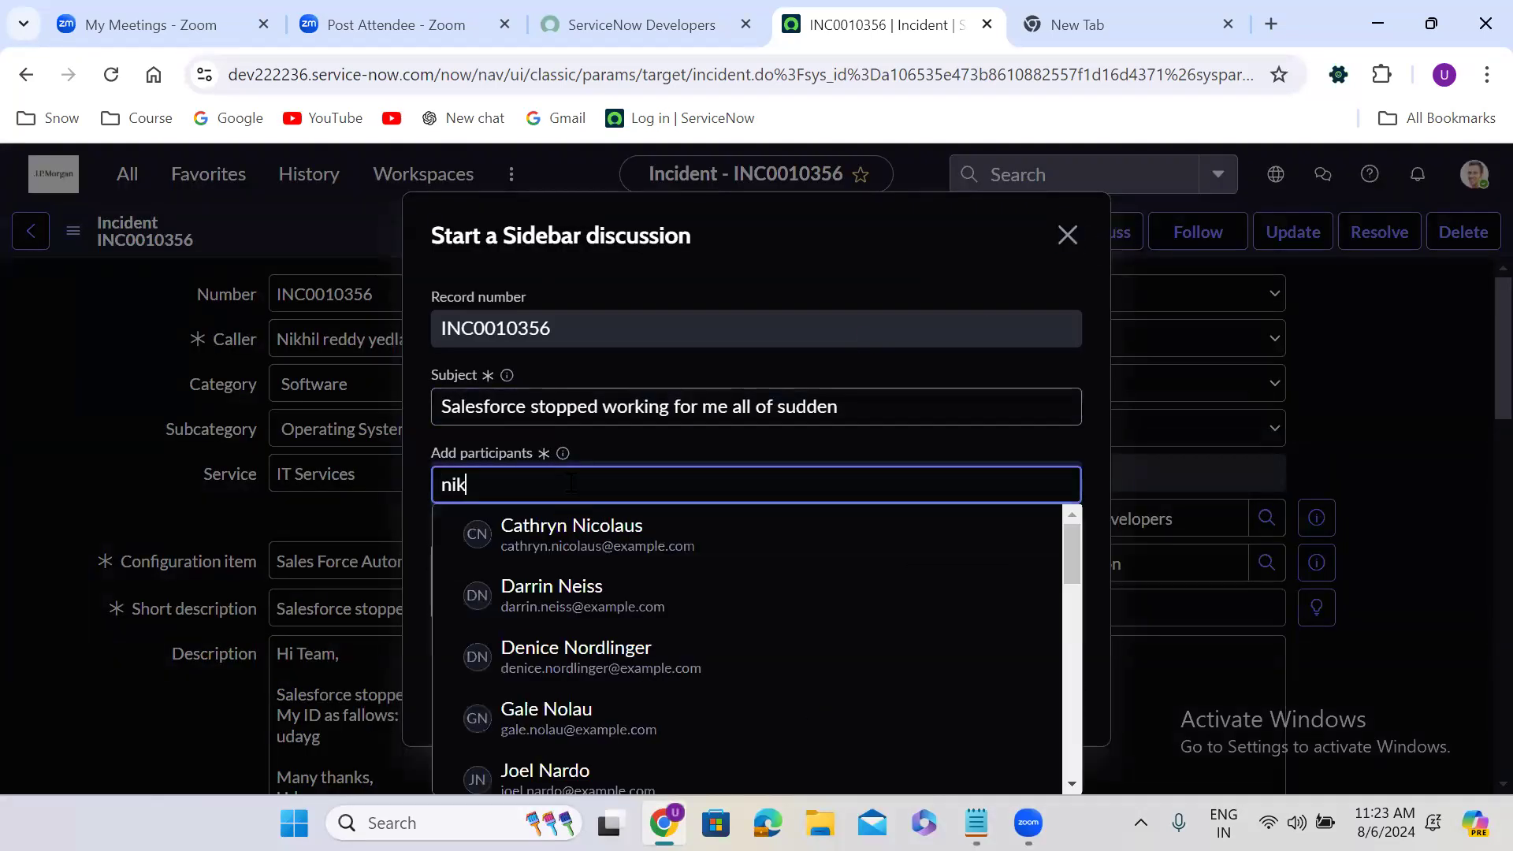
pyautogui.click(608, 541)
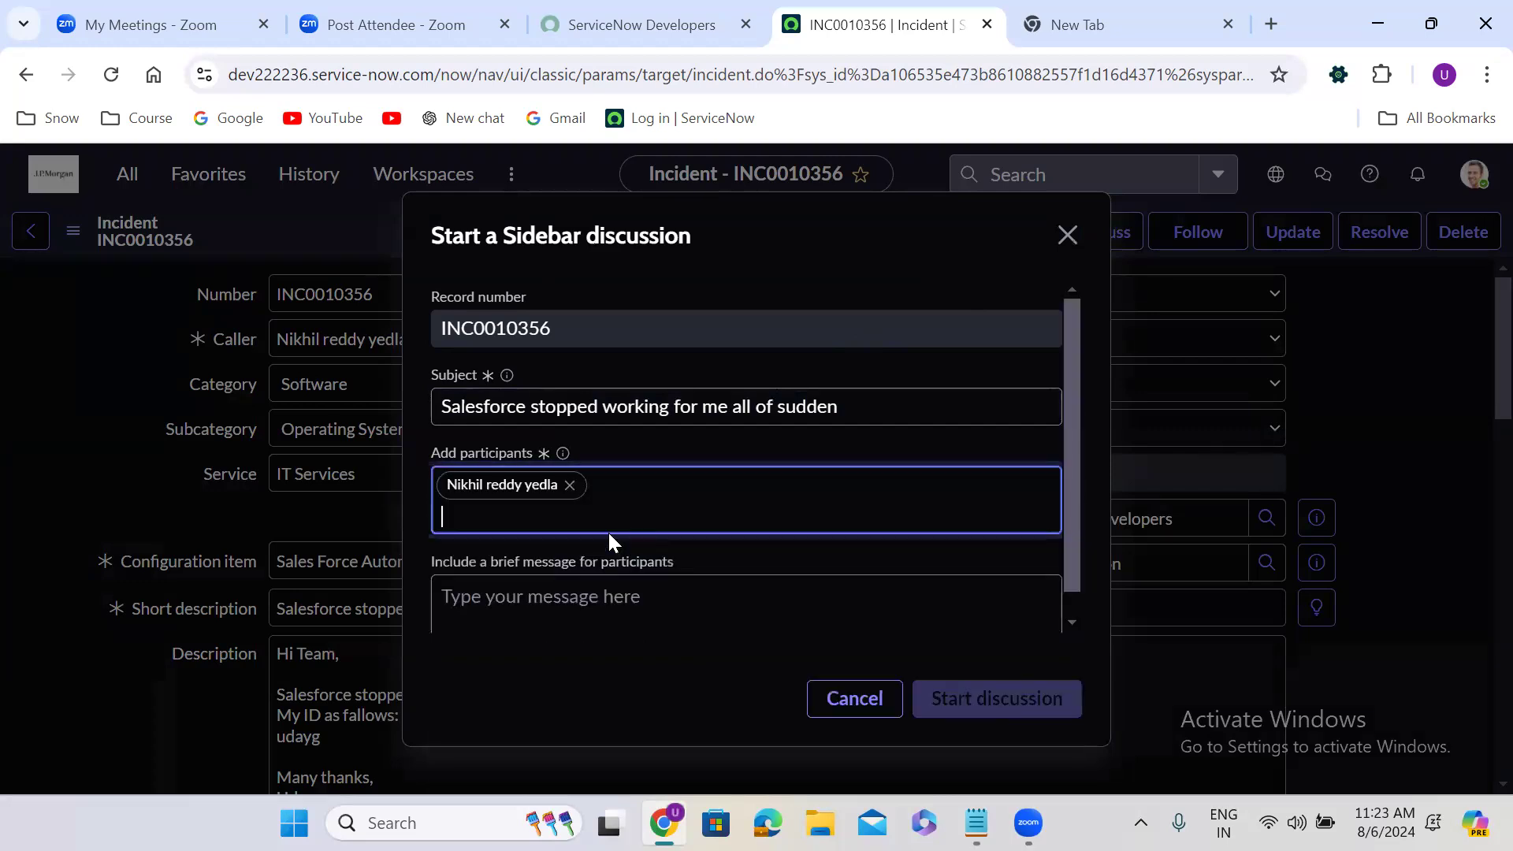
# Enter "Hi" and the caller's first name as the message, start the discussion, and close its chat window
pyautogui.click(564, 614)
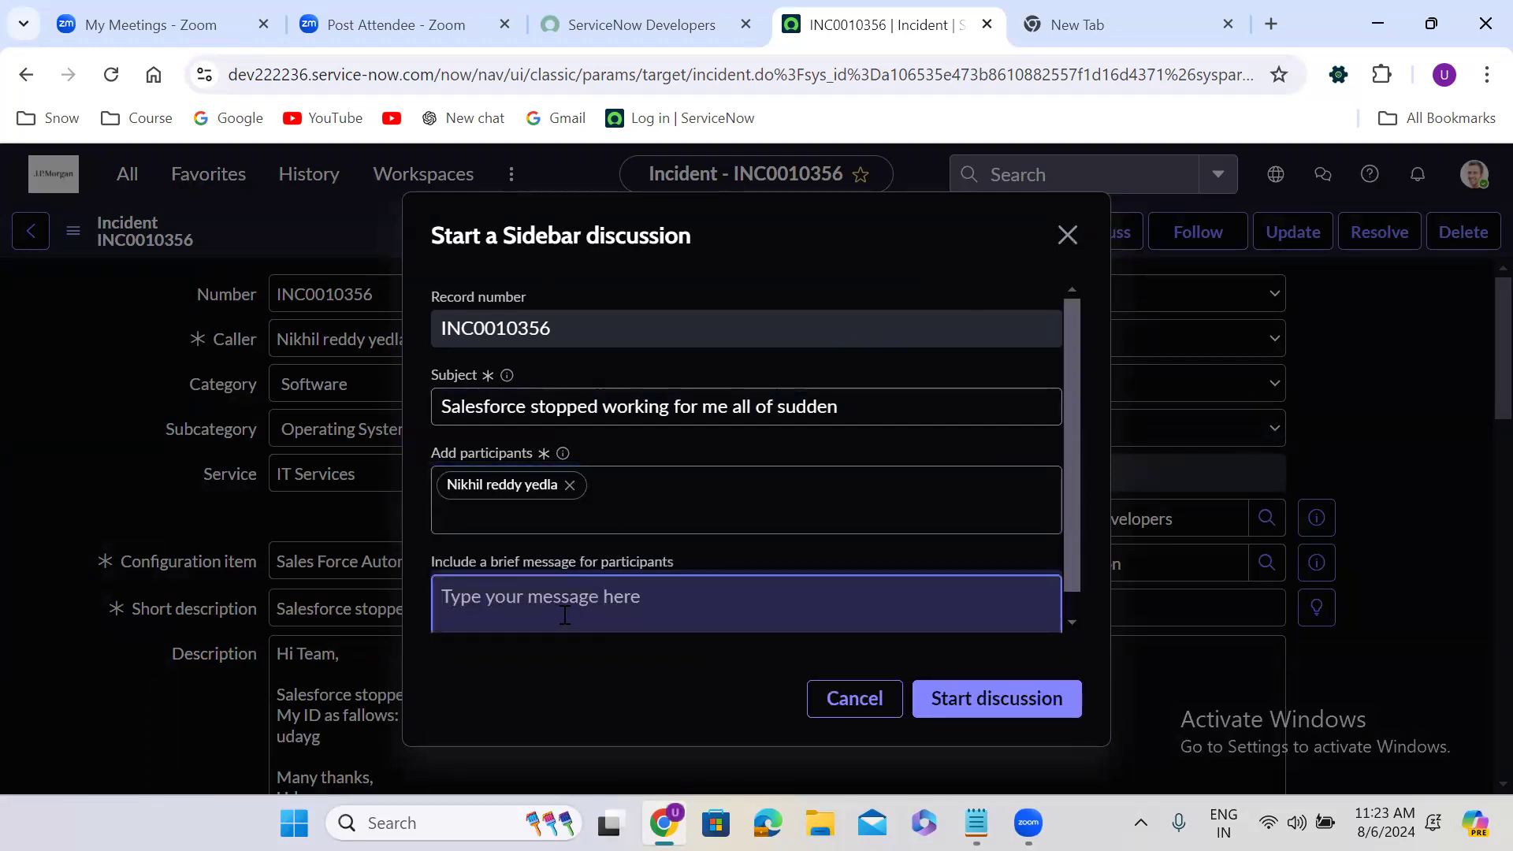
pyautogui.write('Hi Ni')
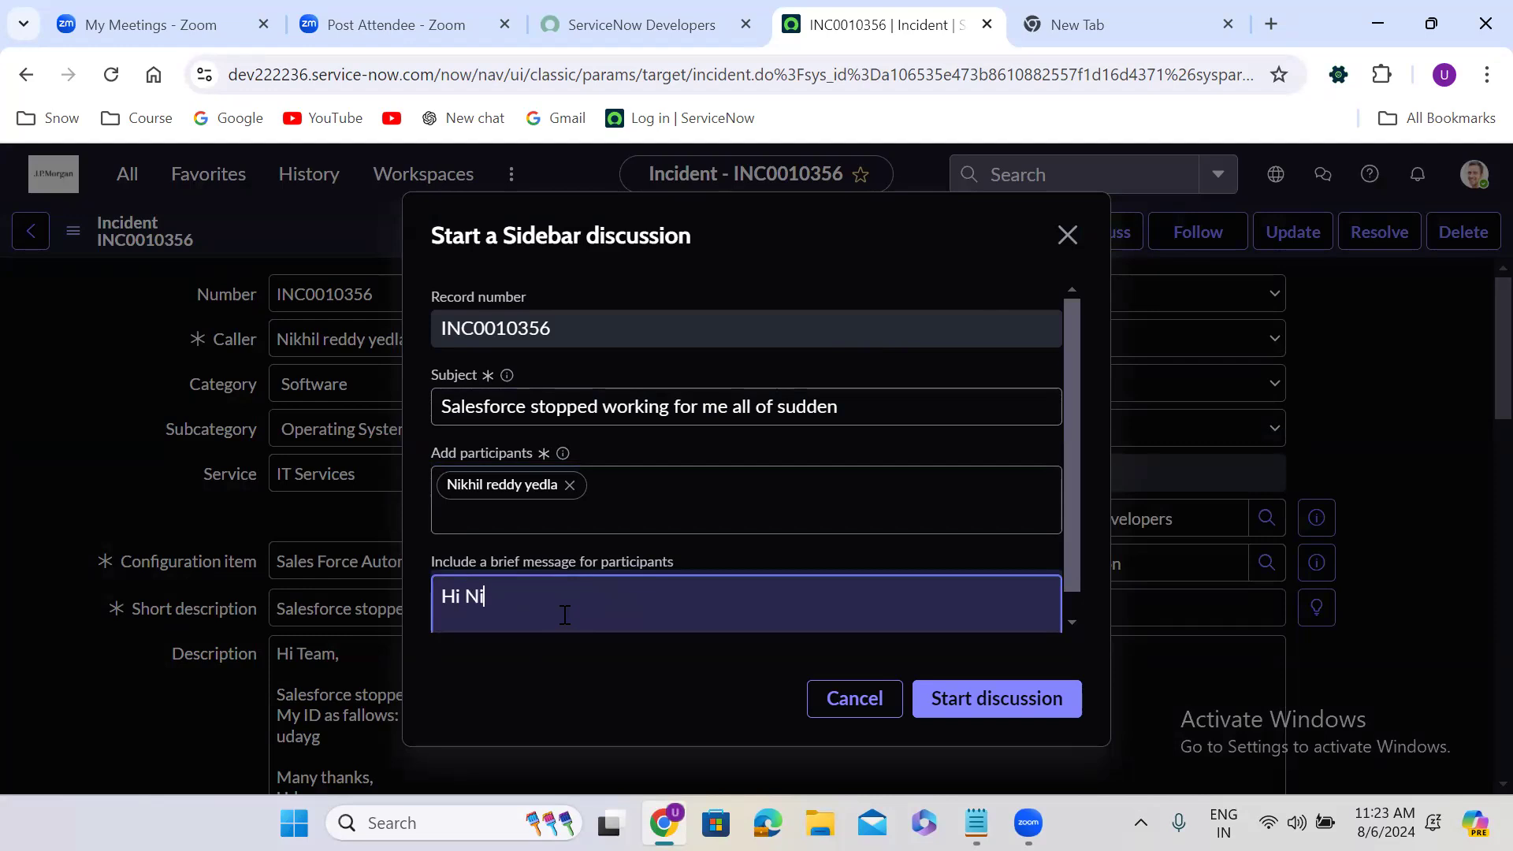
pyautogui.write('khil')
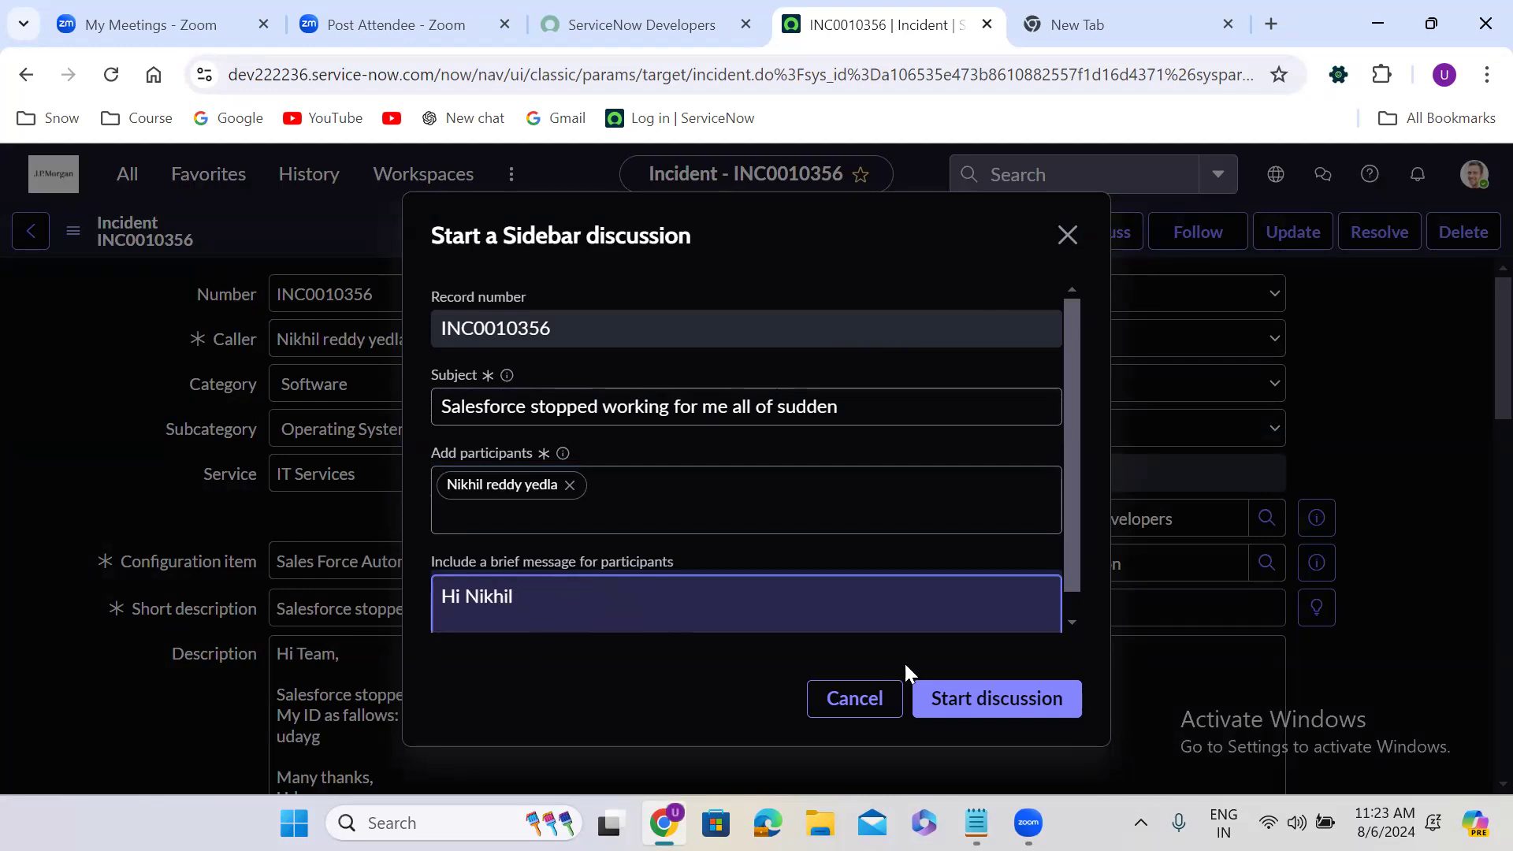
pyautogui.click(1029, 698)
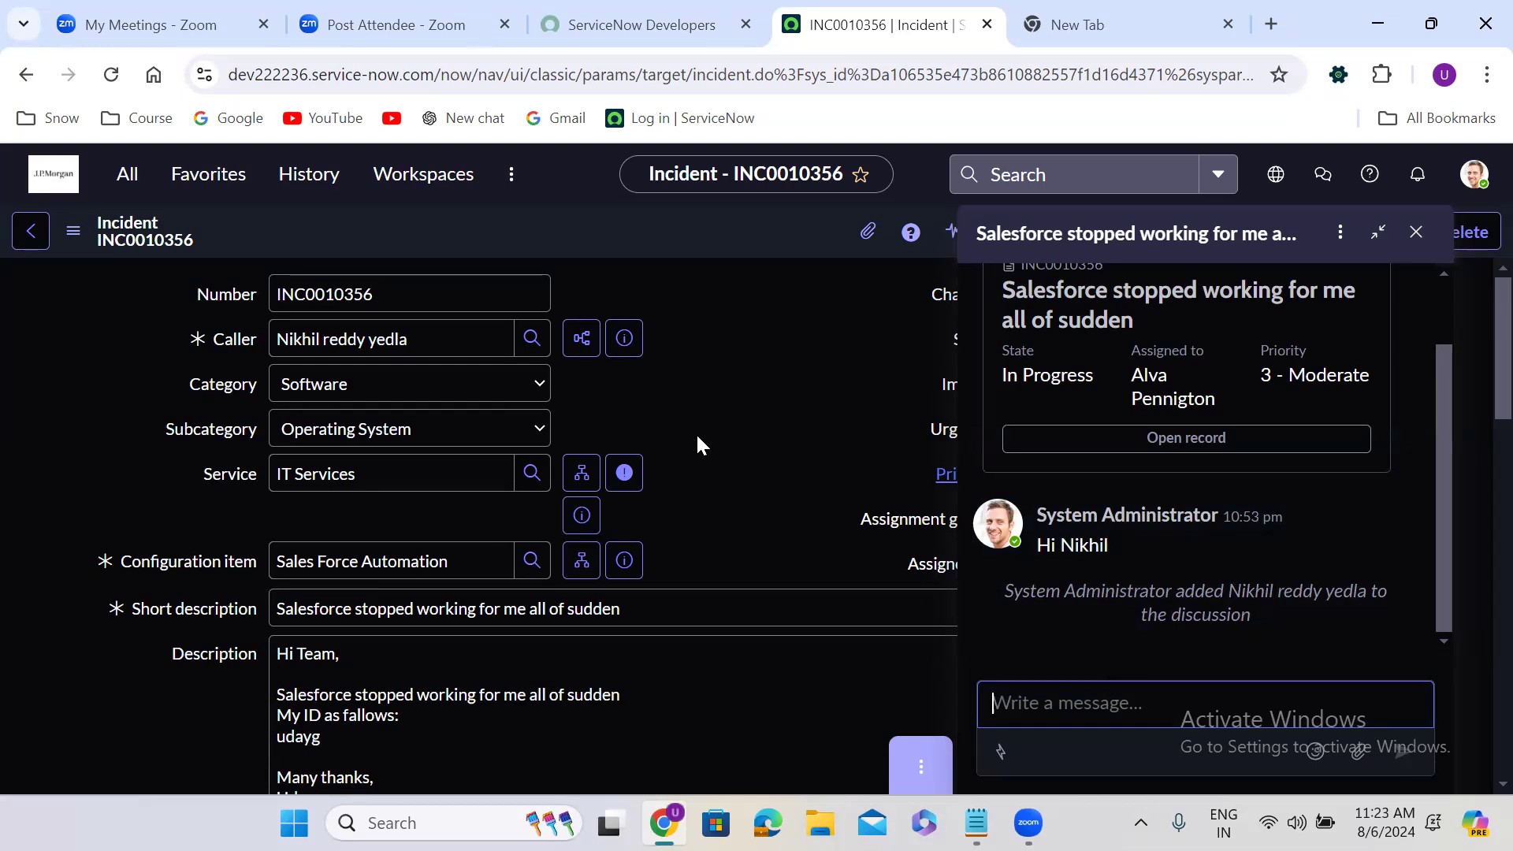
pyautogui.click(1416, 241)
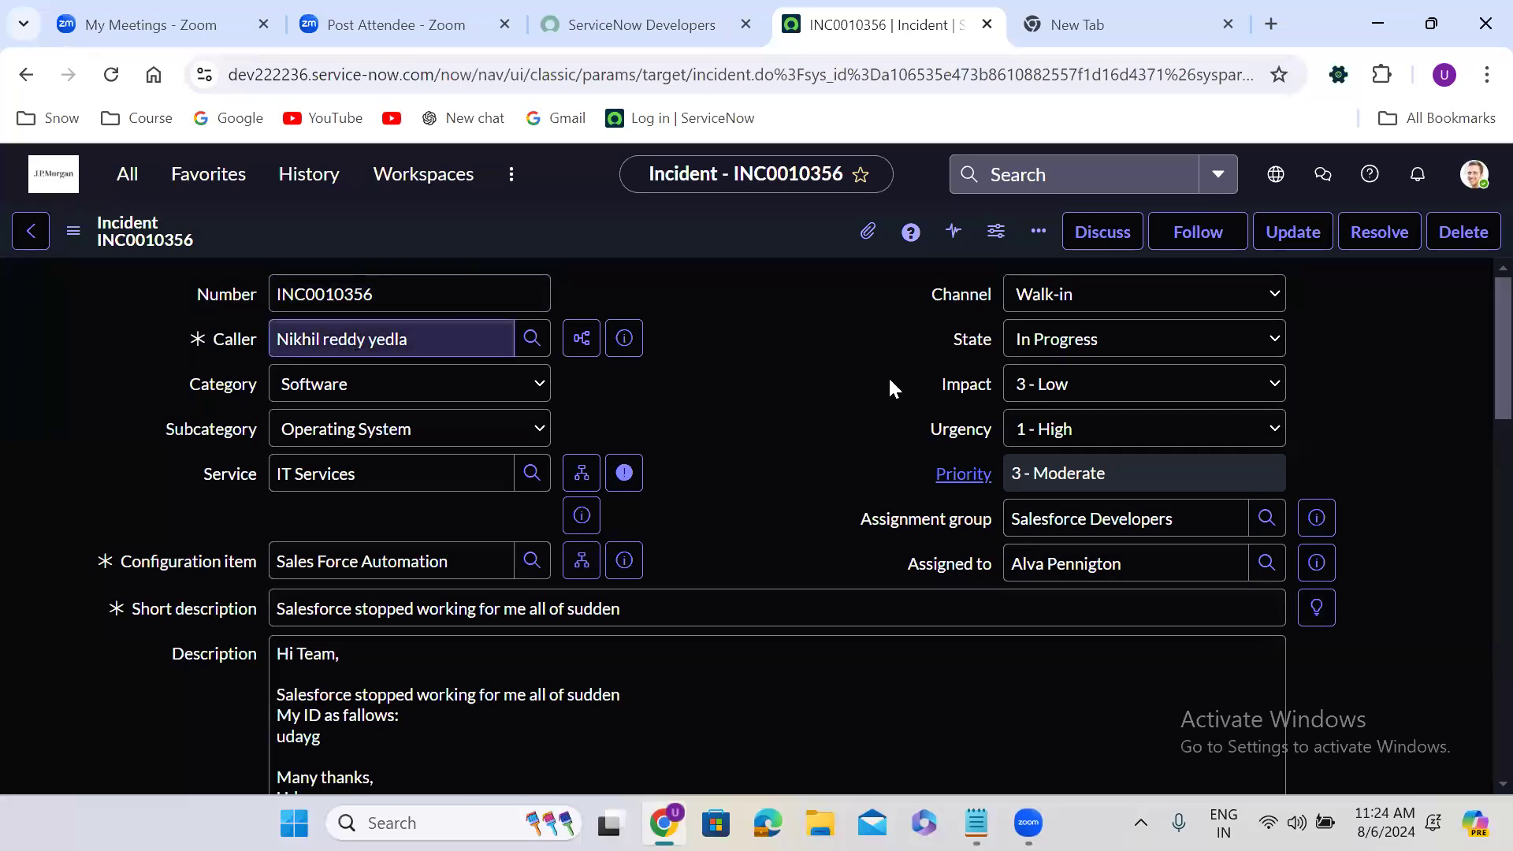
# Set the incident's state to On Hold with the on hold reason Awaiting Caller
pyautogui.click(1057, 346)
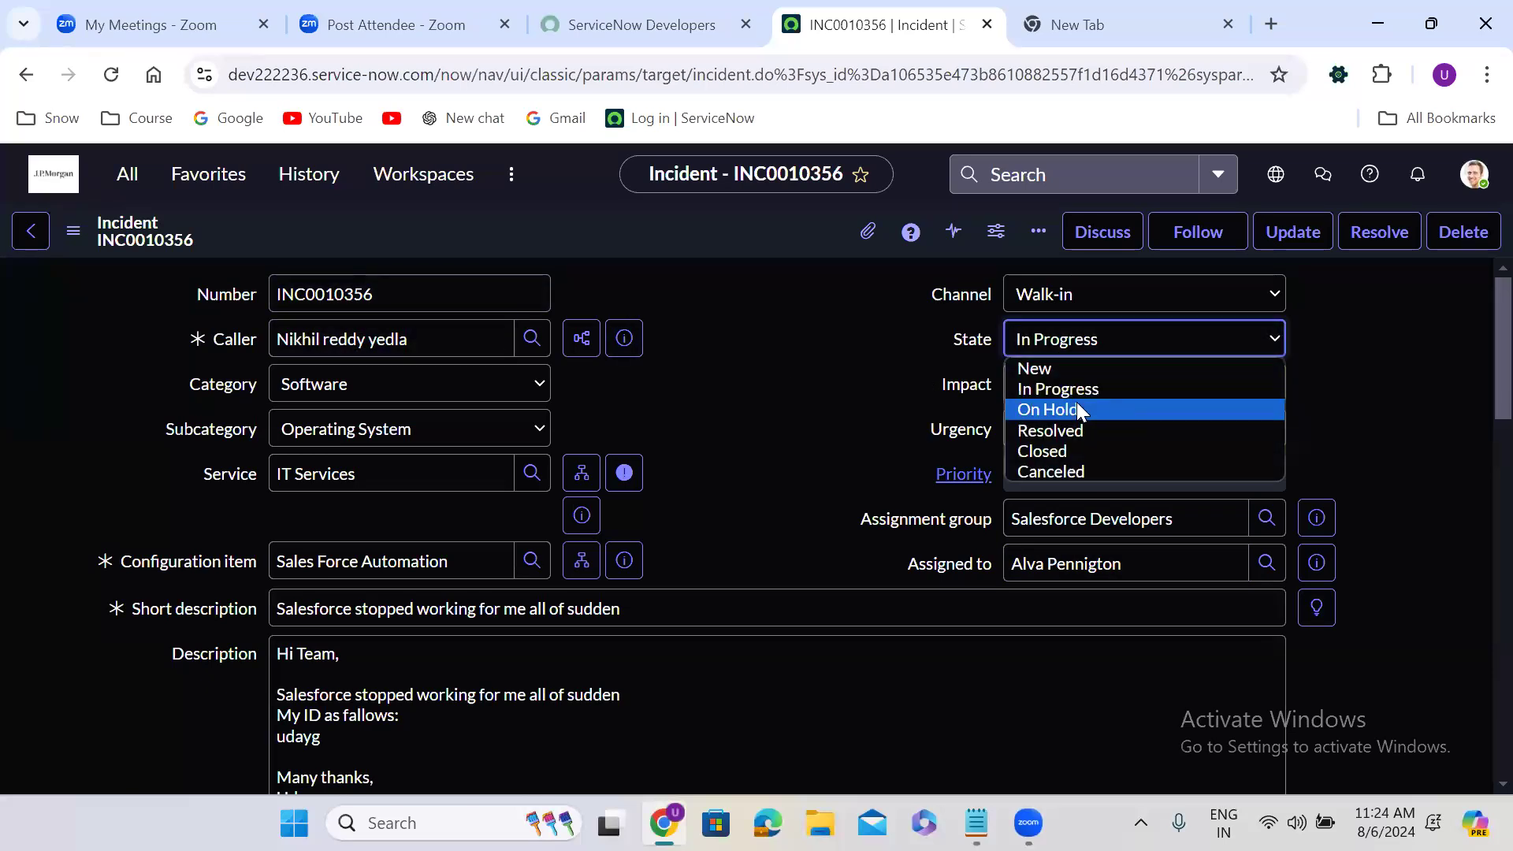
pyautogui.click(1076, 403)
pyautogui.click(1048, 386)
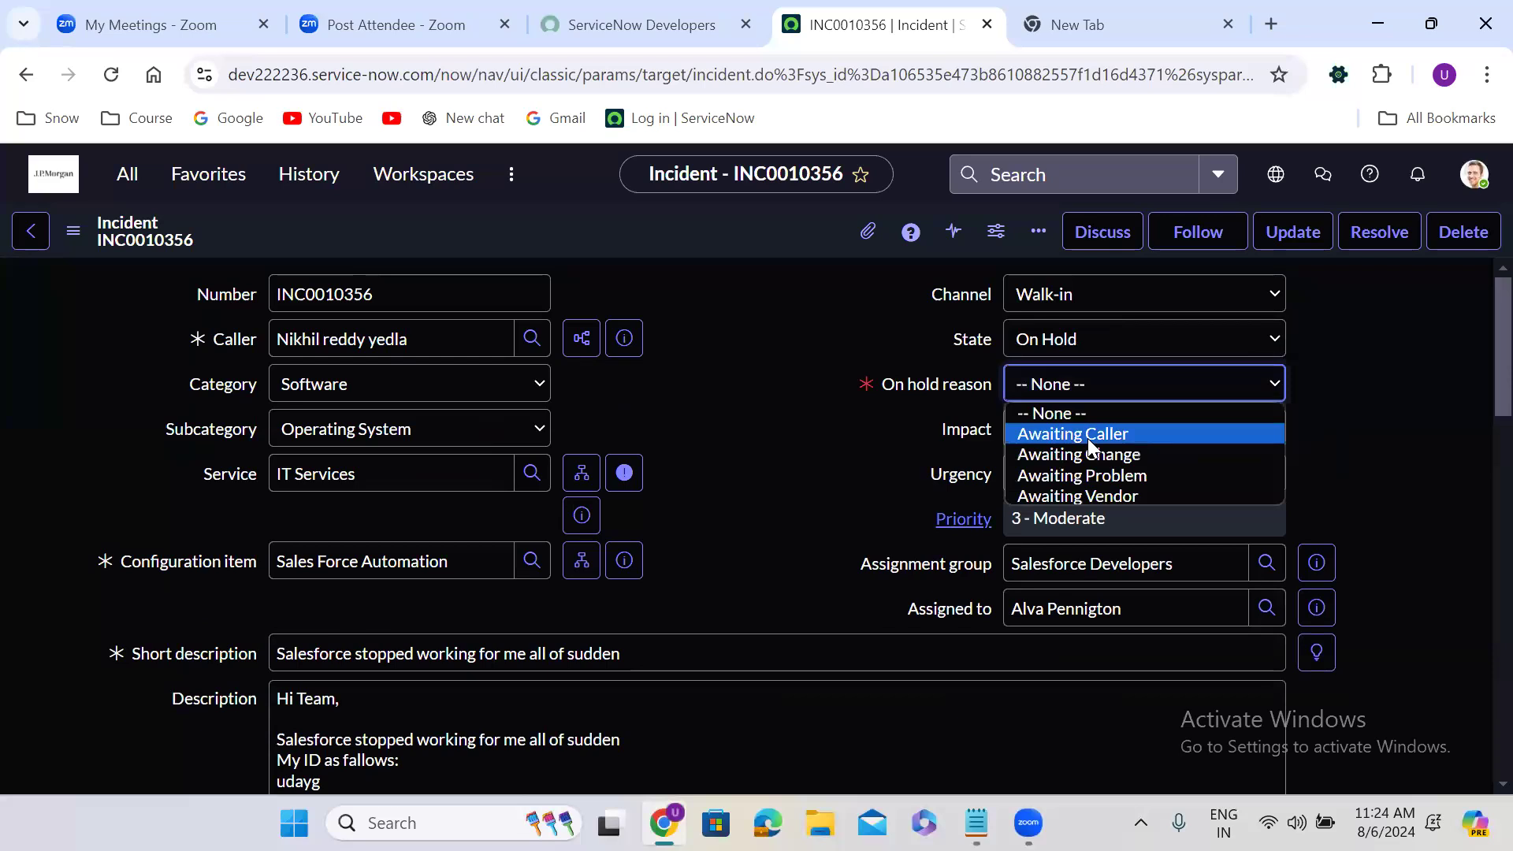
pyautogui.press('Return')
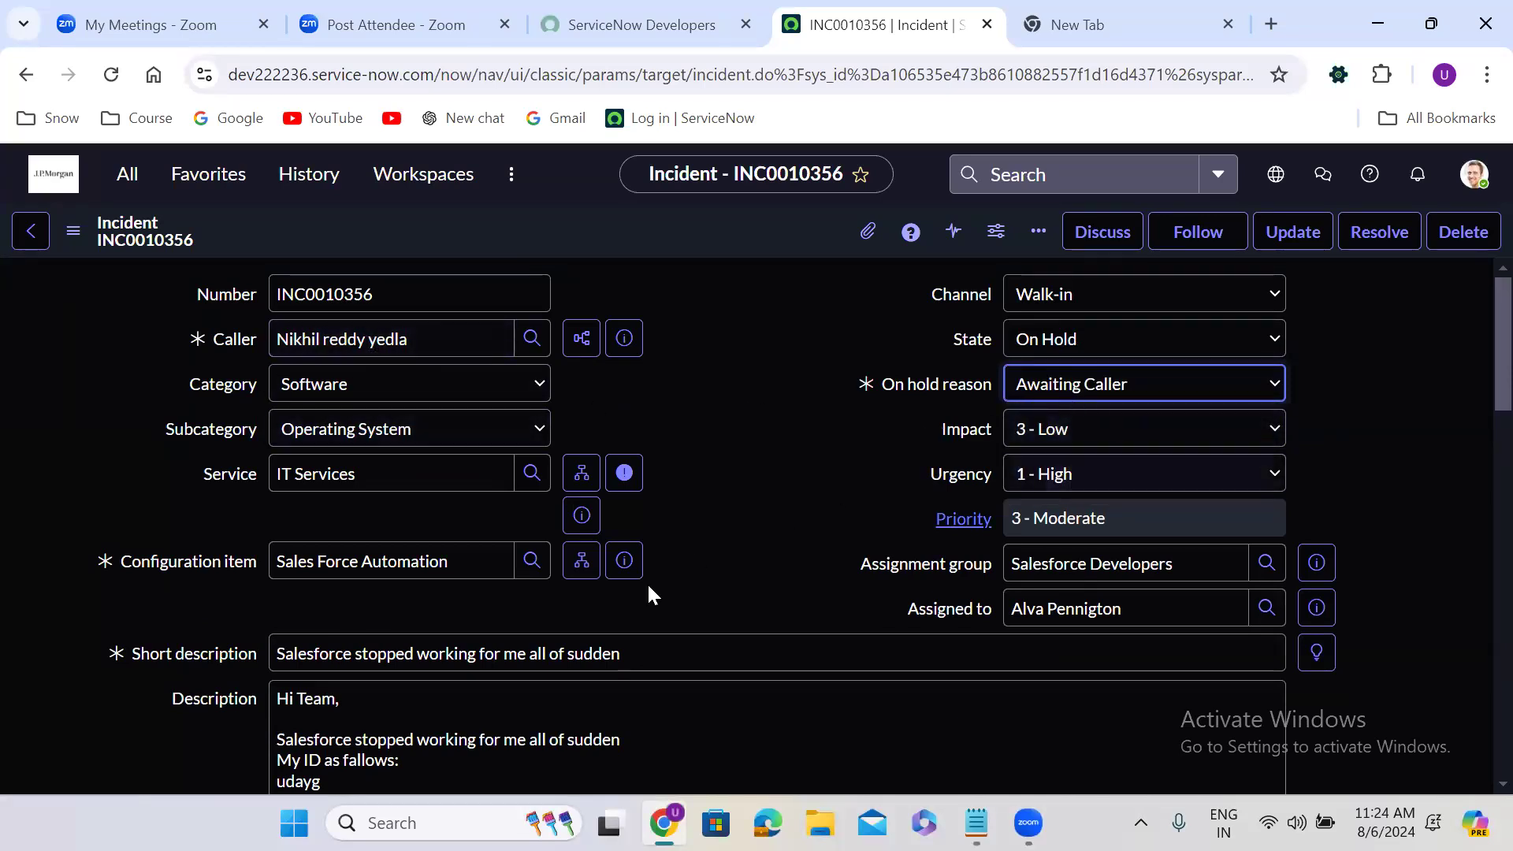
# Enter the customer-visible comment "Please provide IP address" and save the incident
pyautogui.scroll(-10, 687, 571)
pyautogui.click(438, 513)
pyautogui.click(438, 514)
pyautogui.write('Pl')
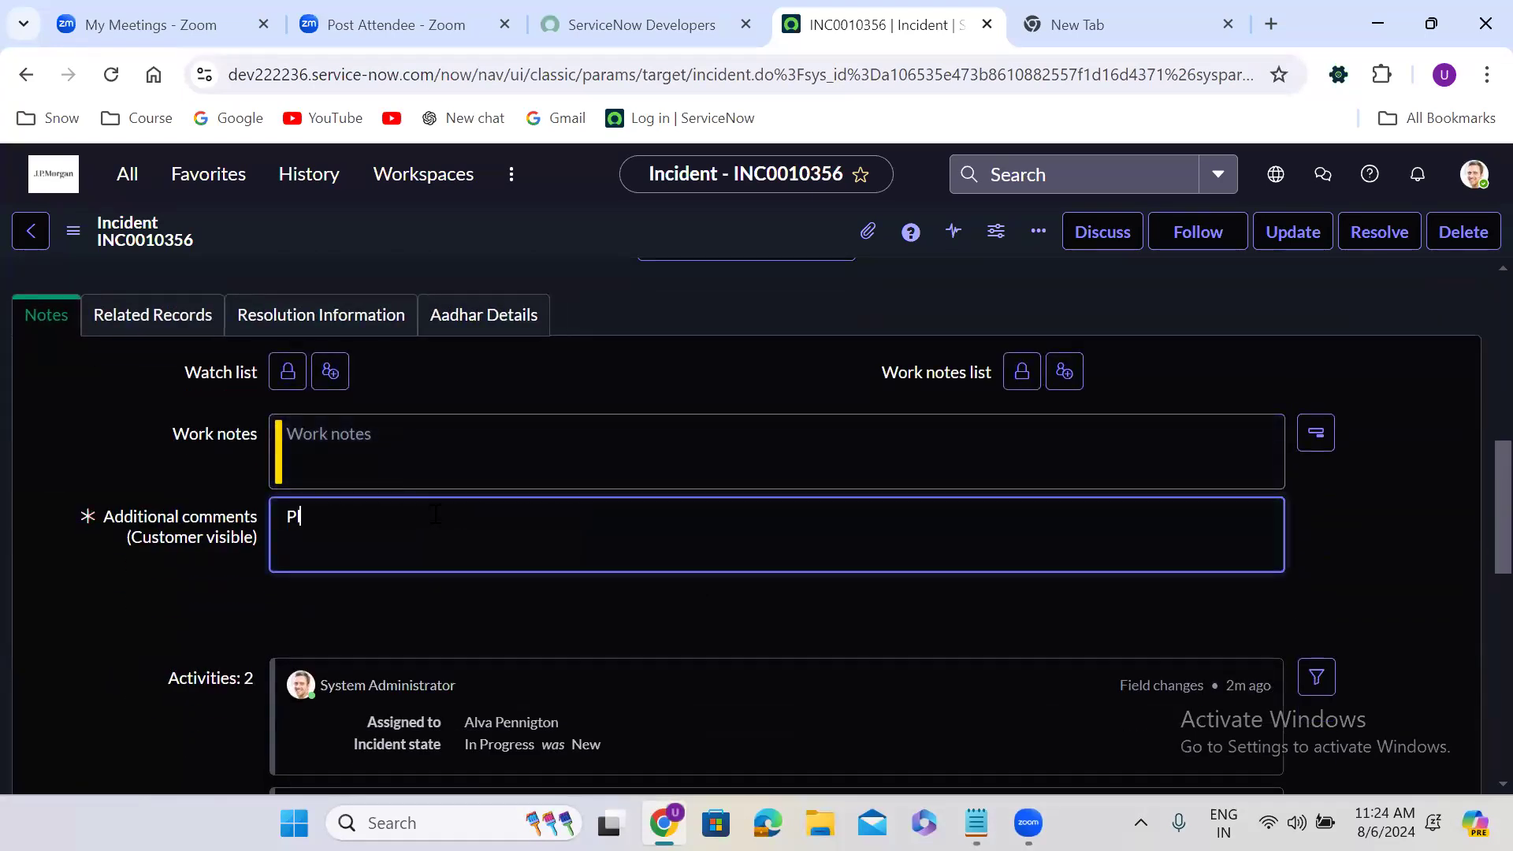
pyautogui.write('ease provide IP address')
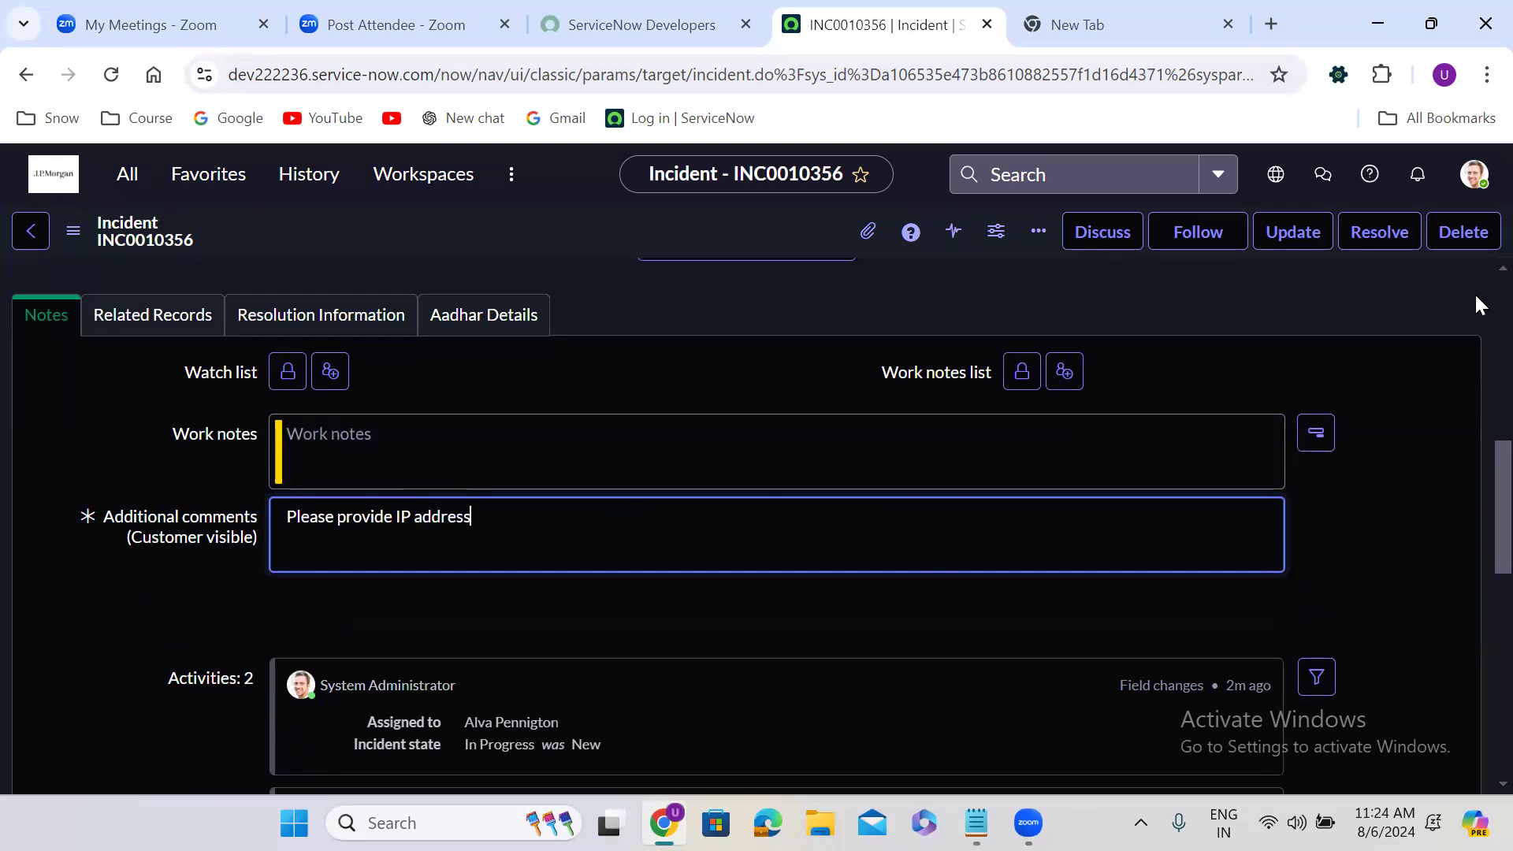
pyautogui.scroll(10, 1474, 293)
pyautogui.rightClick(674, 233)
pyautogui.click(712, 251)
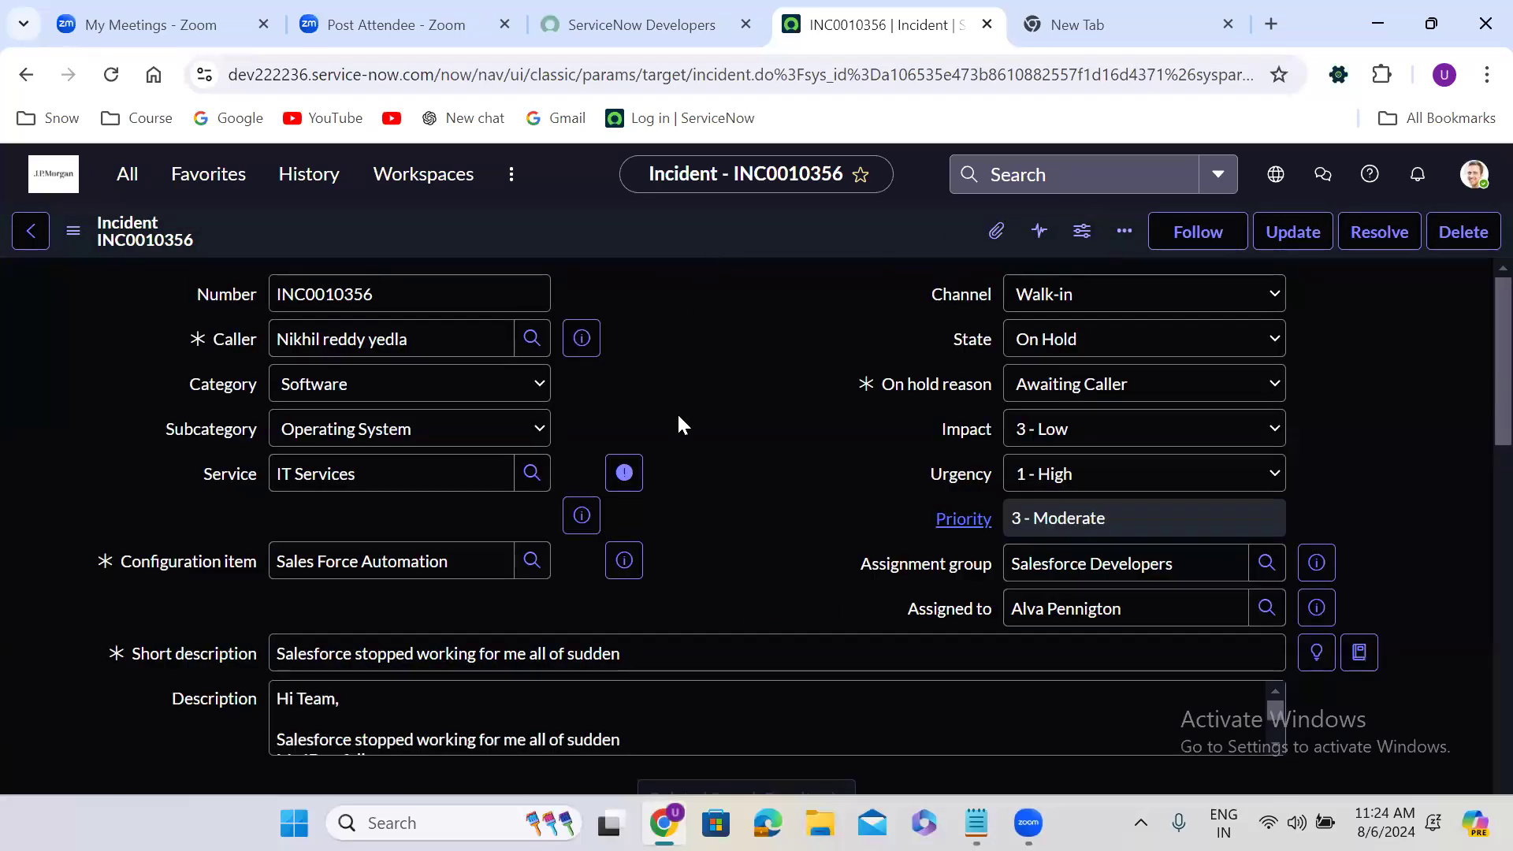
pyautogui.scroll(-10, 678, 413)
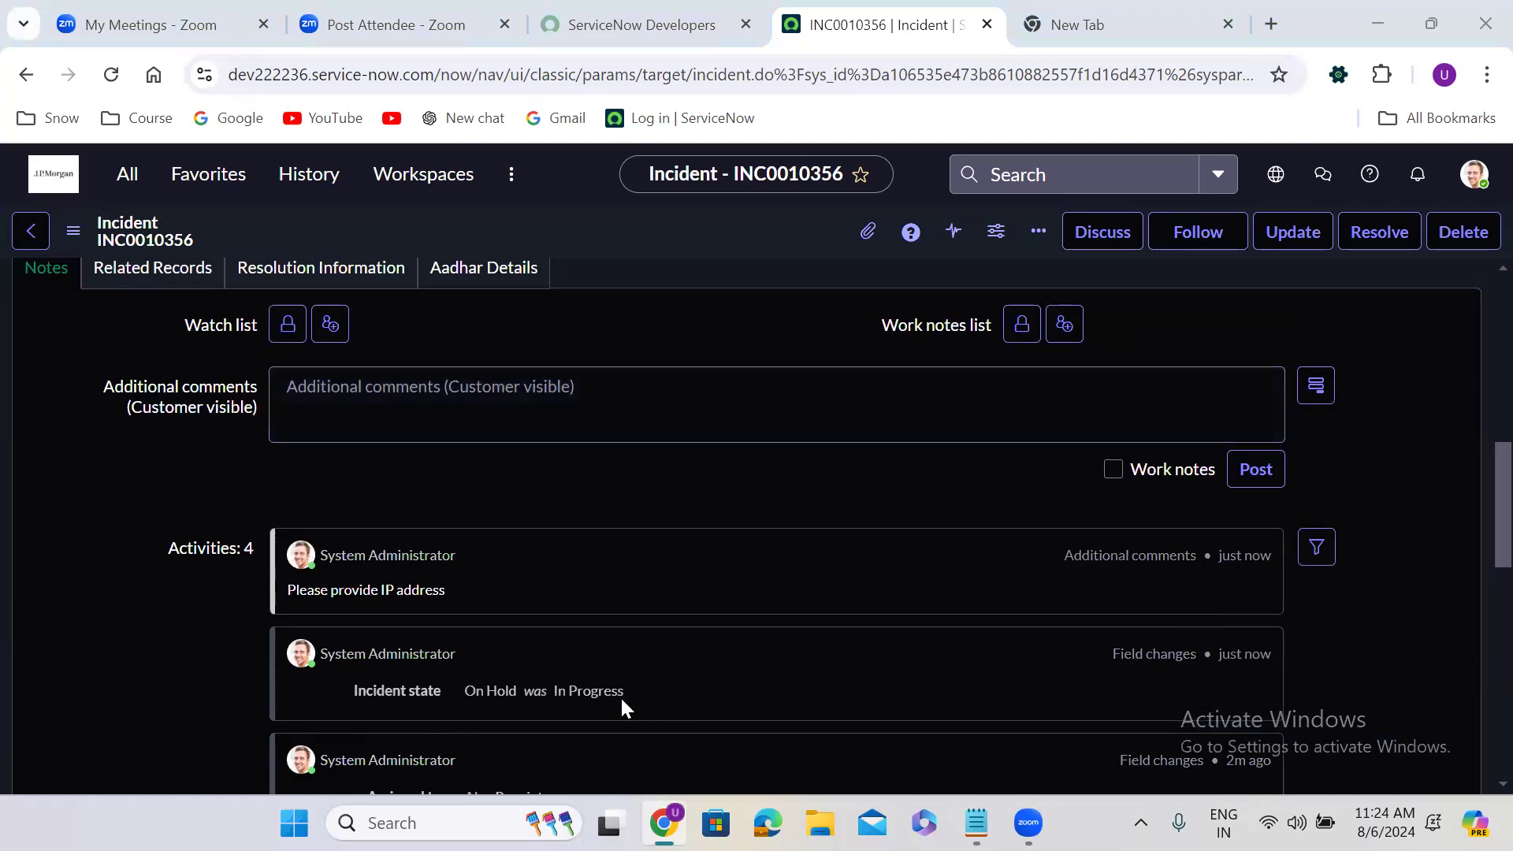
pyautogui.click(474, 407)
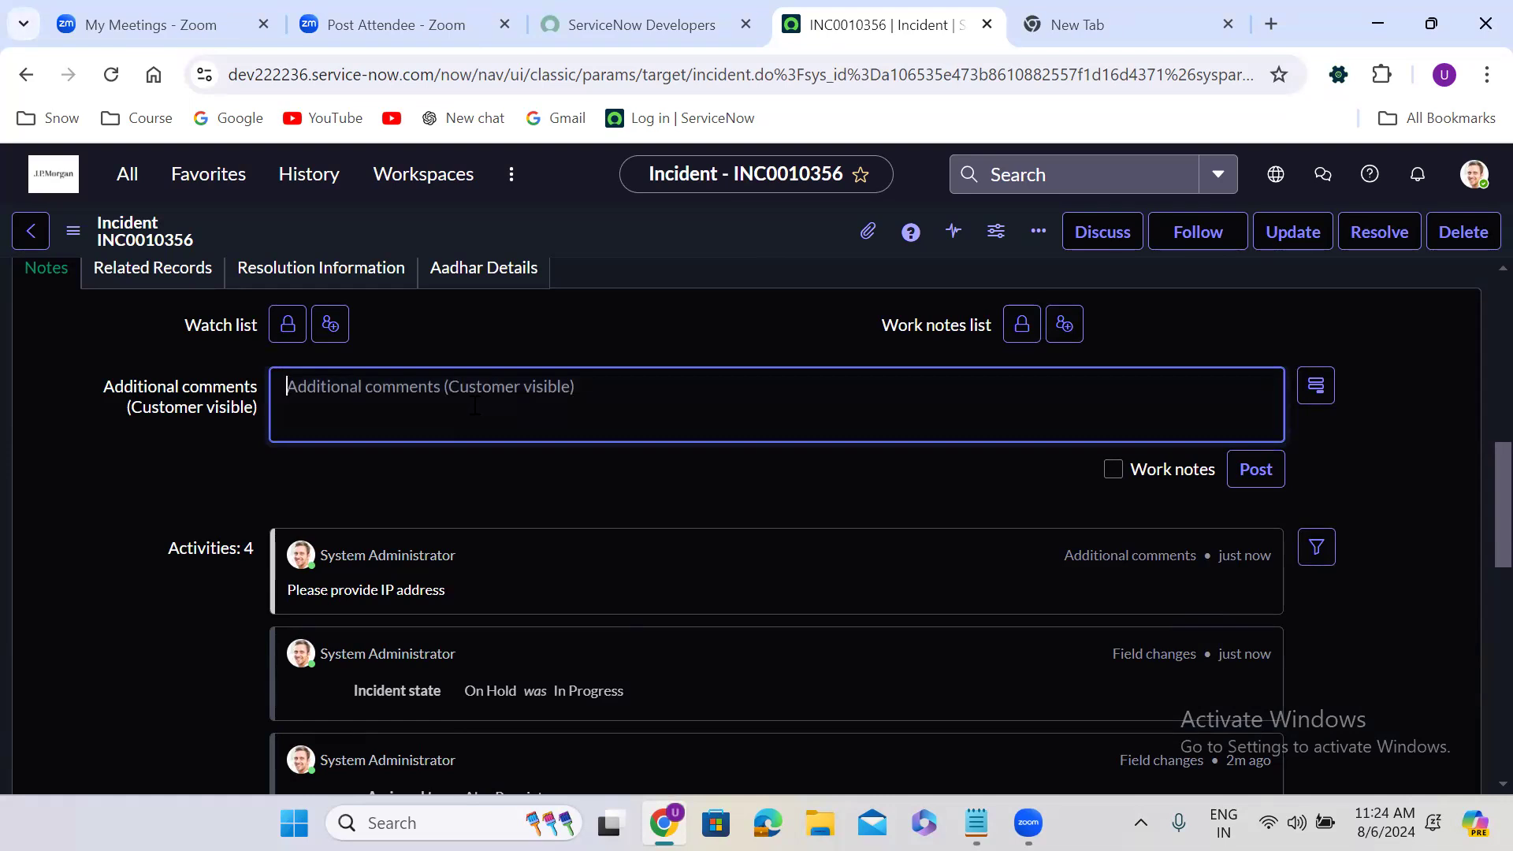
pyautogui.write('@ala')
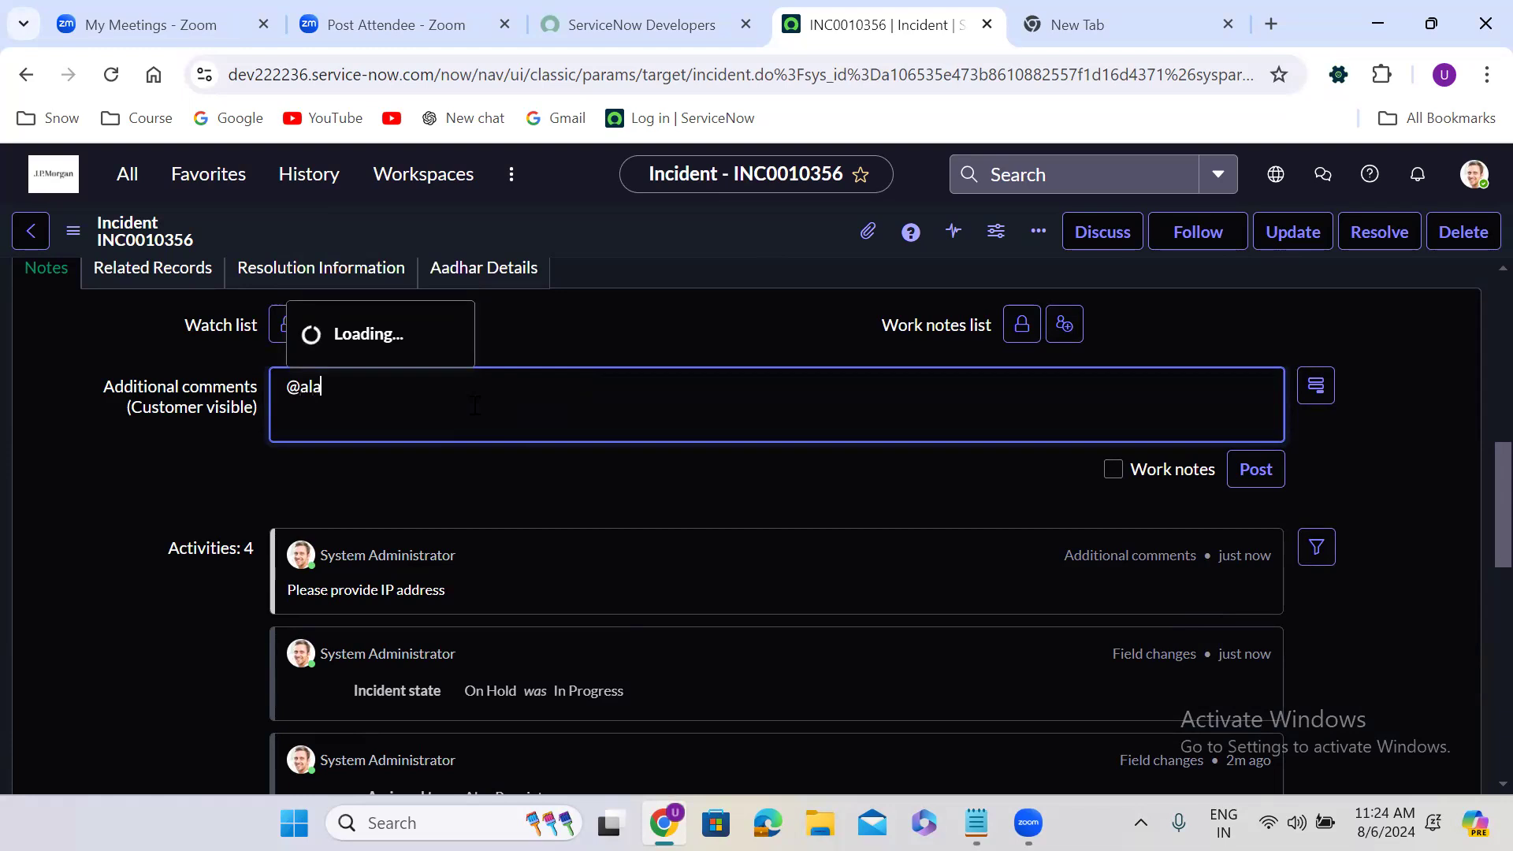
pyautogui.press('BackSpace')
pyautogui.write('va')
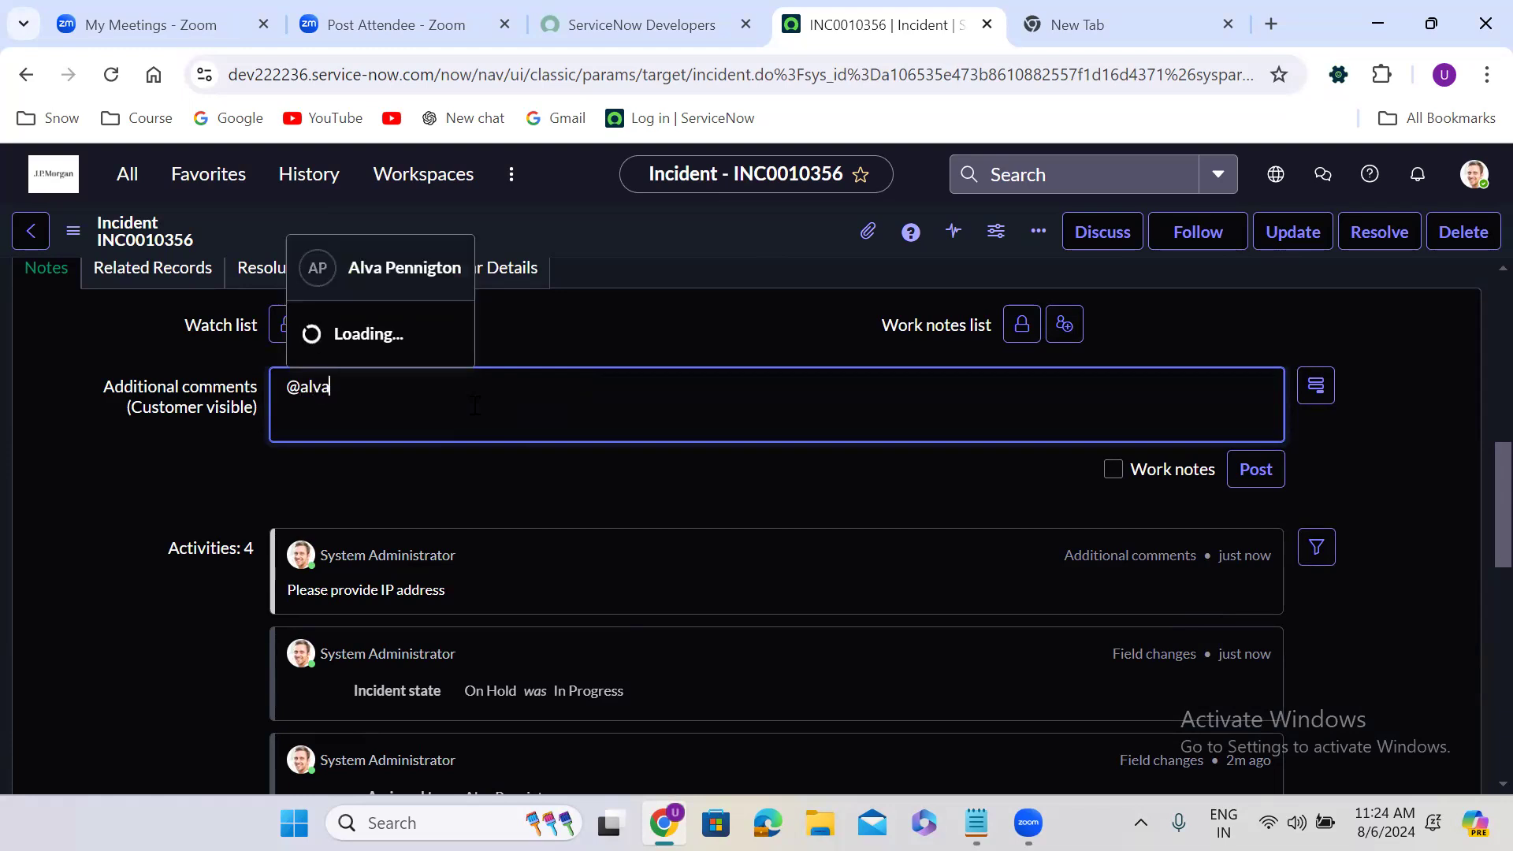
pyautogui.press('Return')
pyautogui.press('Return')
# Add "Please find below IP address" to the comment with 89.78.90.78 on the line beneath, and save the incident
pyautogui.write('Please find b')
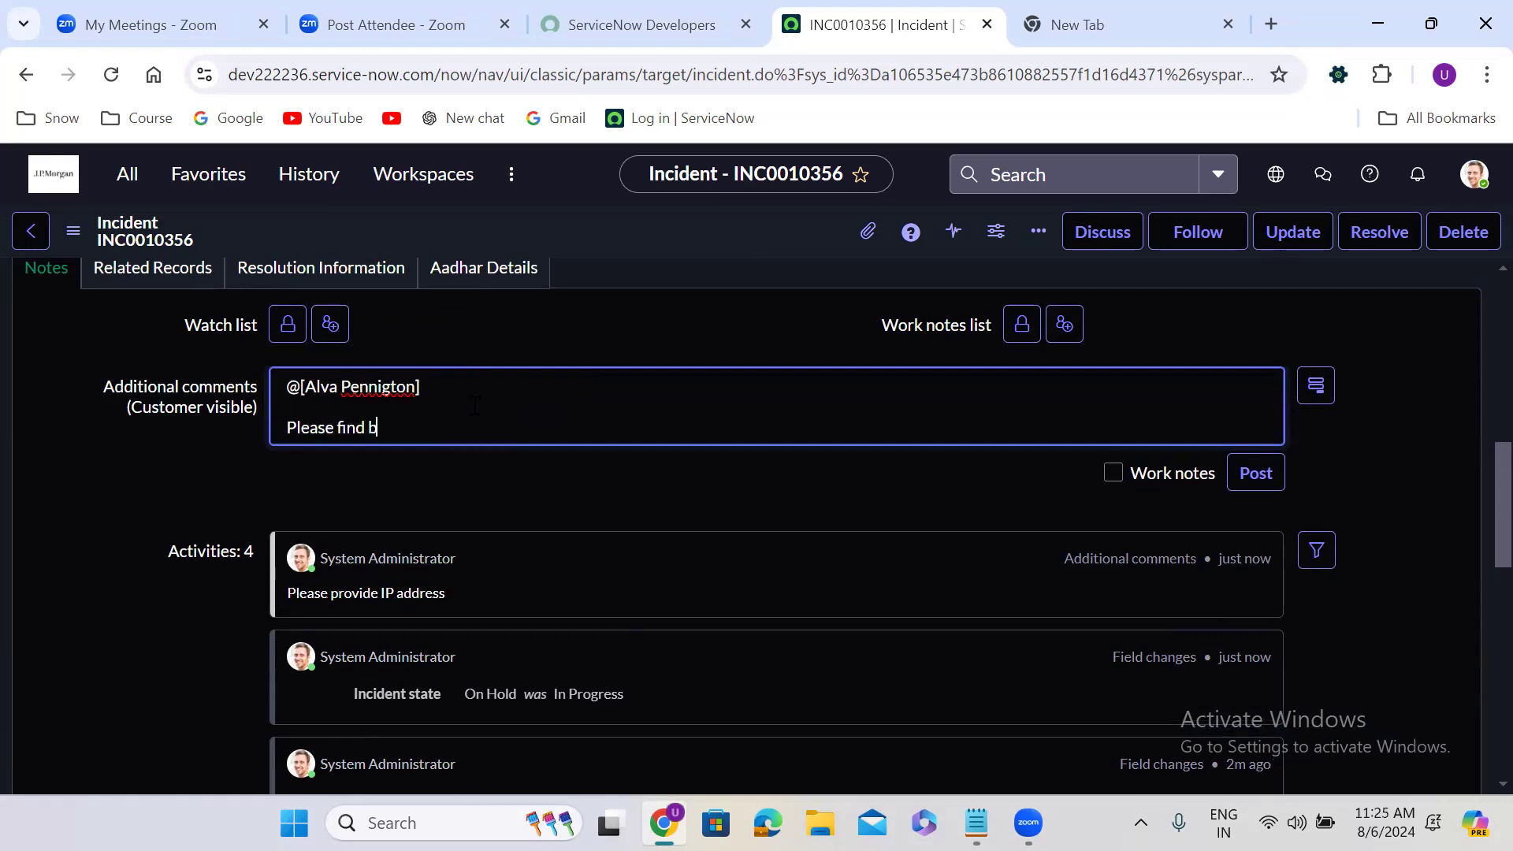
pyautogui.write('elow IP address')
pyautogui.press('Return')
pyautogui.write('89.78.90.78')
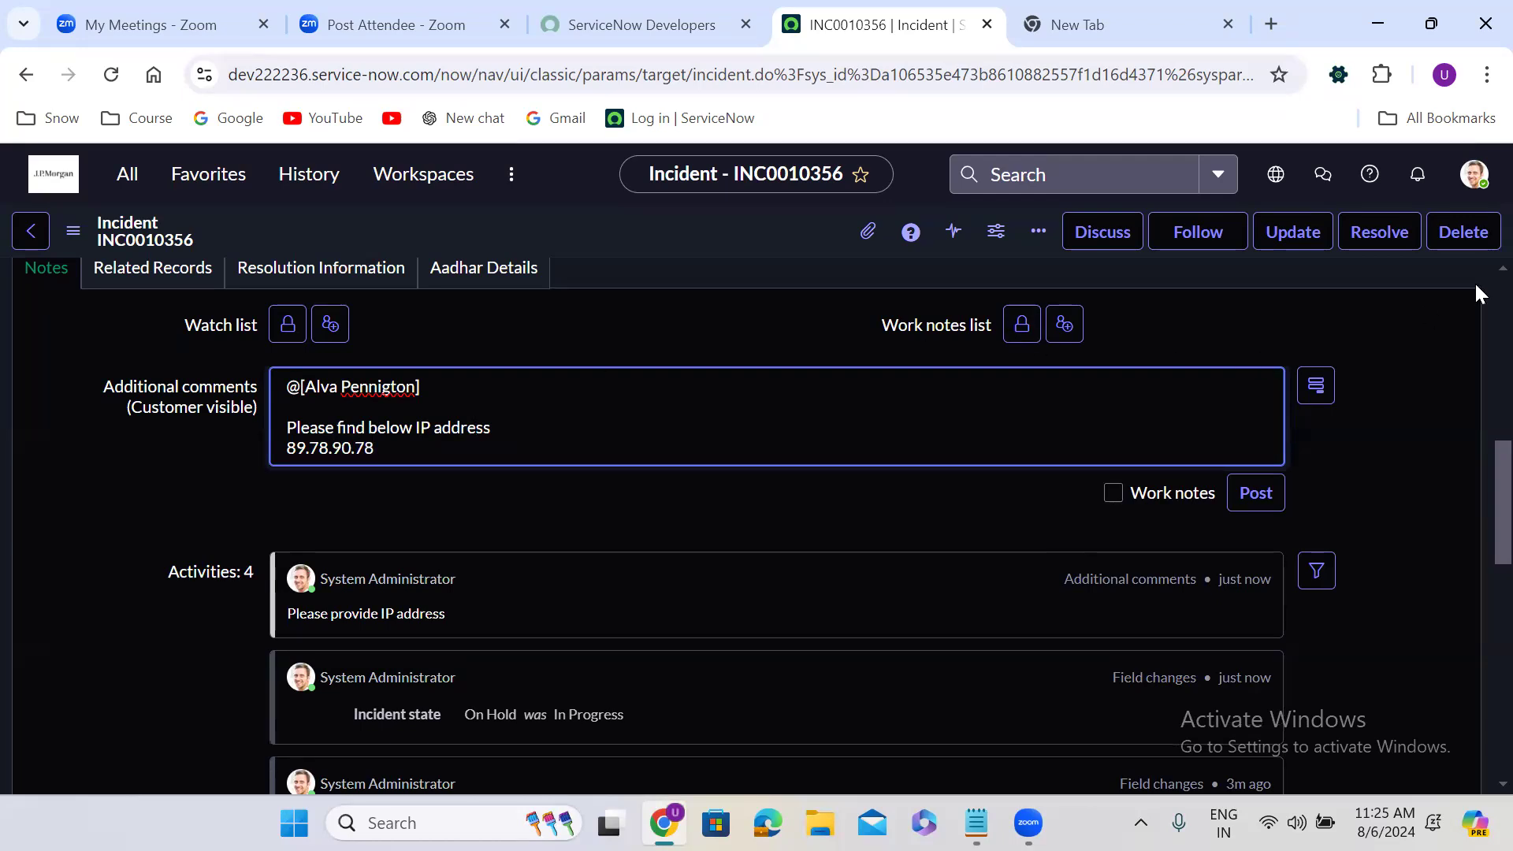
pyautogui.scroll(5, 1474, 281)
pyautogui.scroll(3, 1473, 282)
pyautogui.rightClick(709, 234)
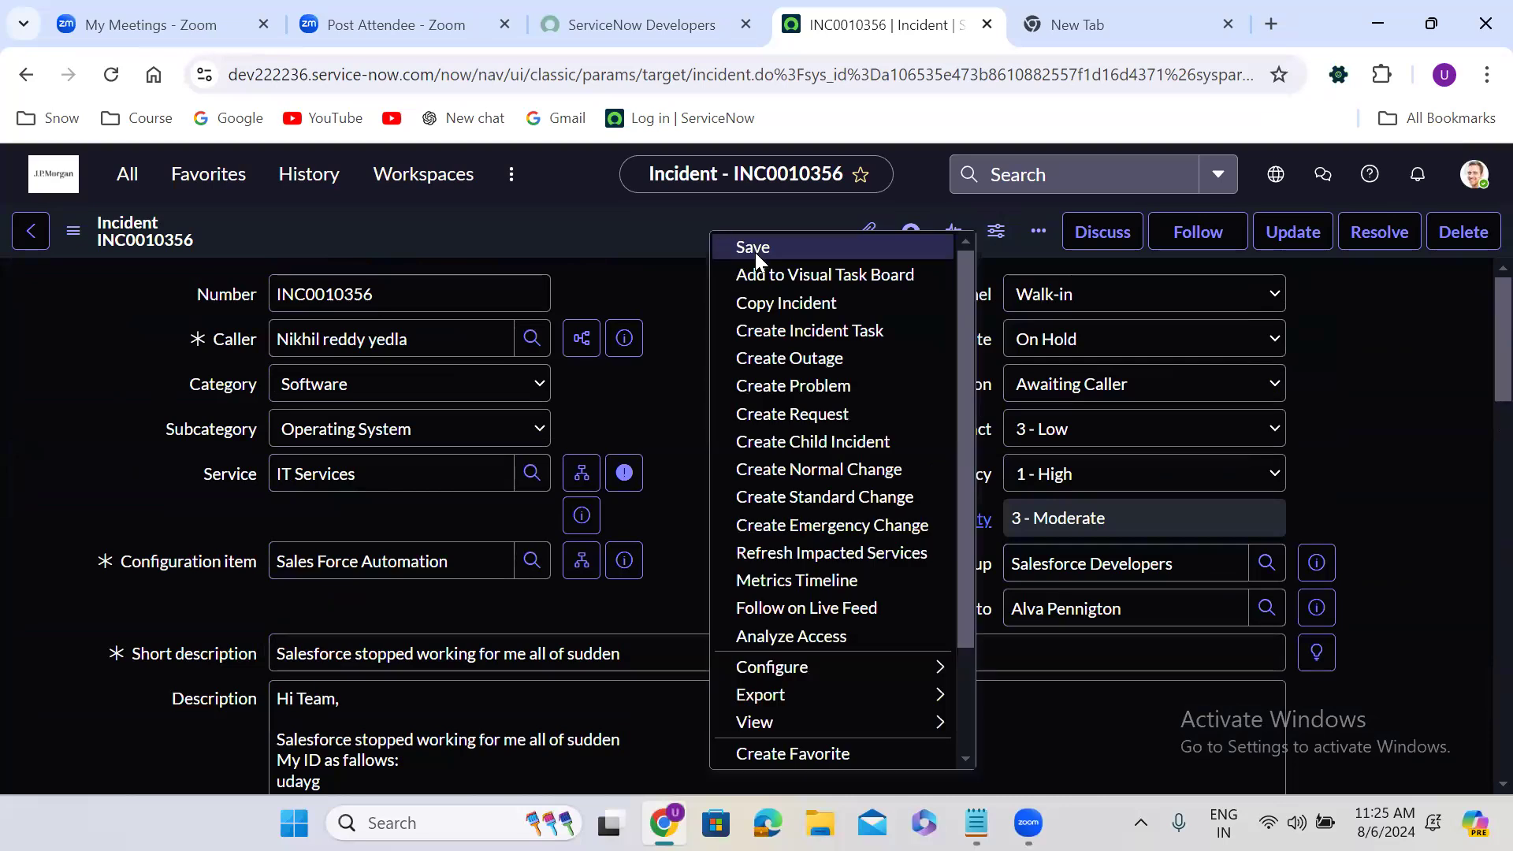
pyautogui.click(755, 249)
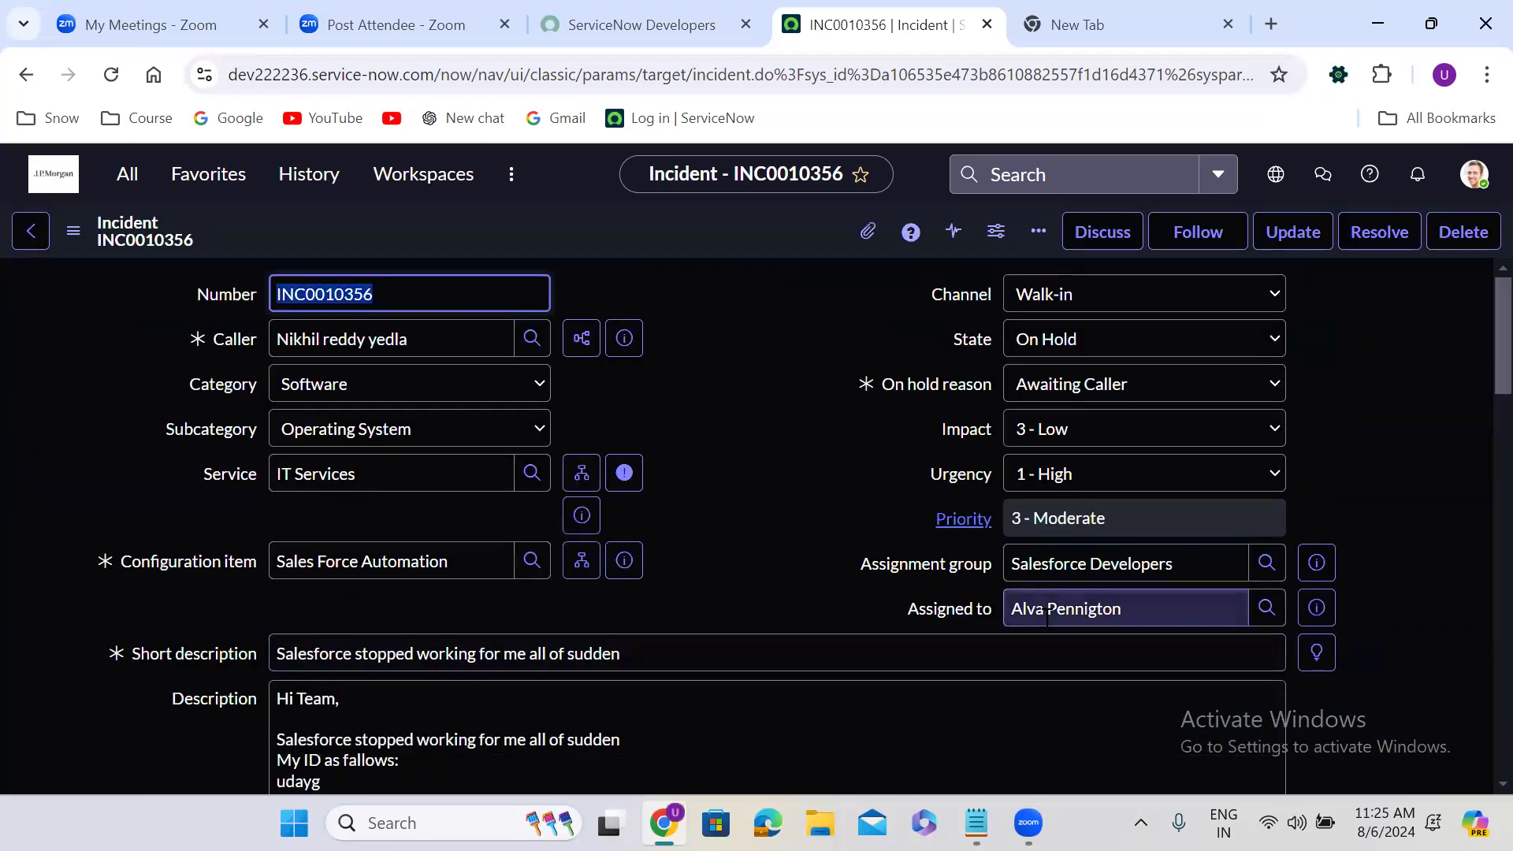
# Set the incident's state back to In Progress and save the record
pyautogui.click(1062, 347)
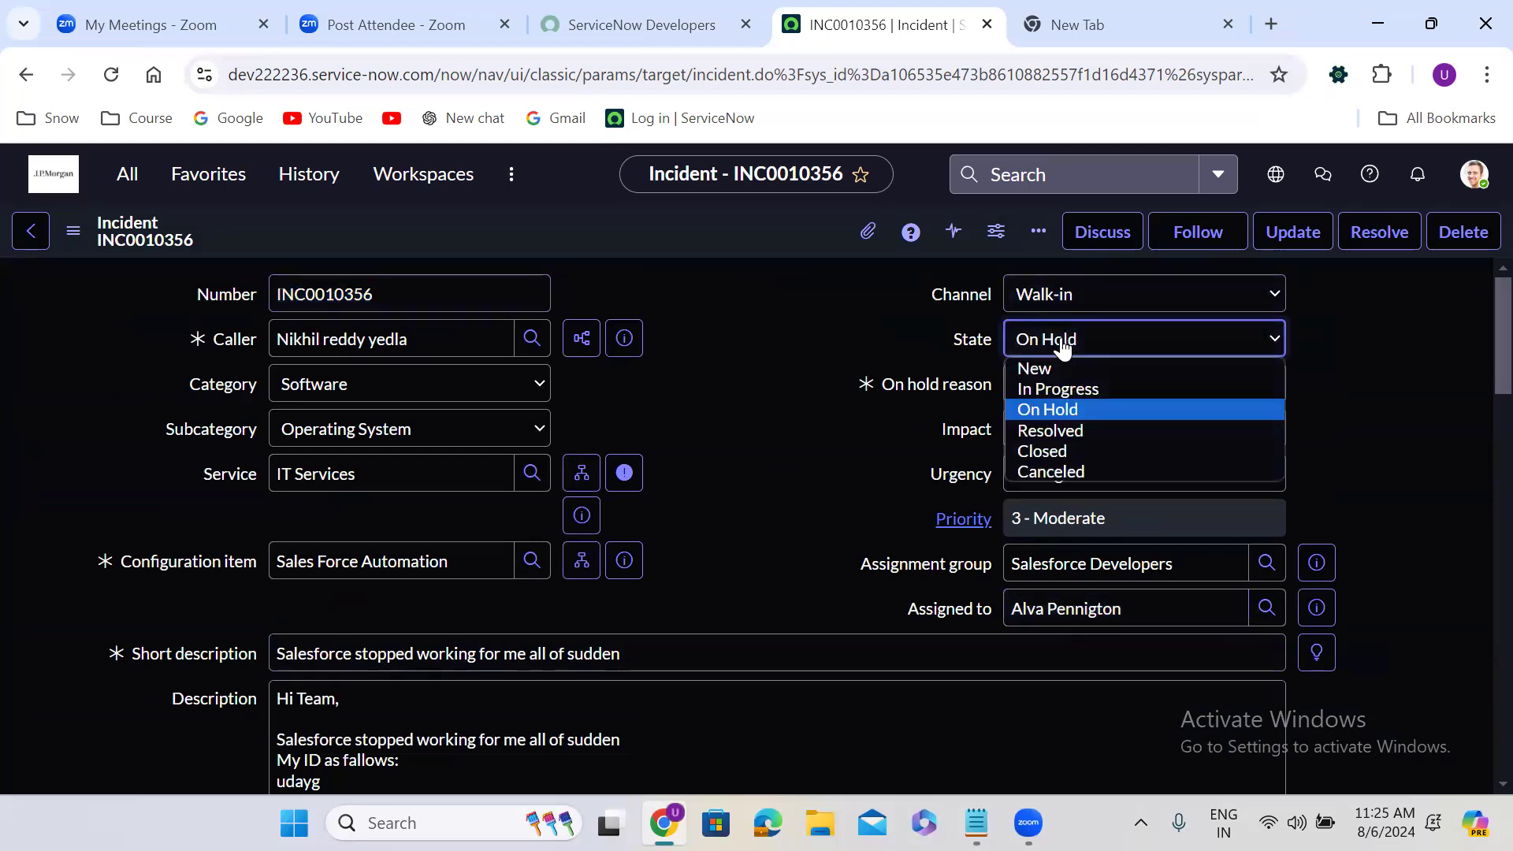
pyautogui.click(1079, 386)
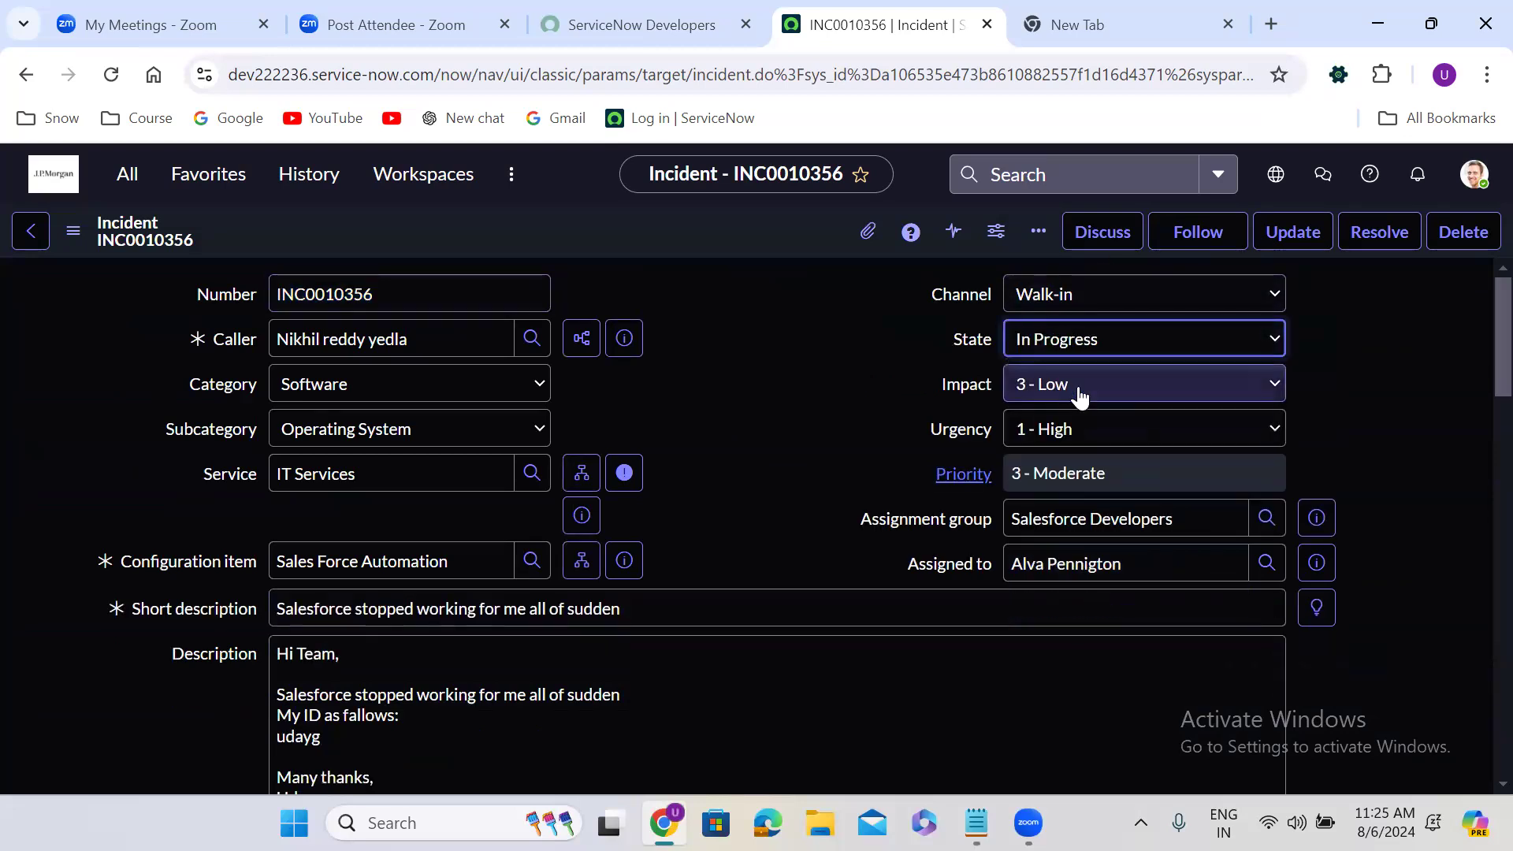
pyautogui.rightClick(646, 230)
pyautogui.click(688, 246)
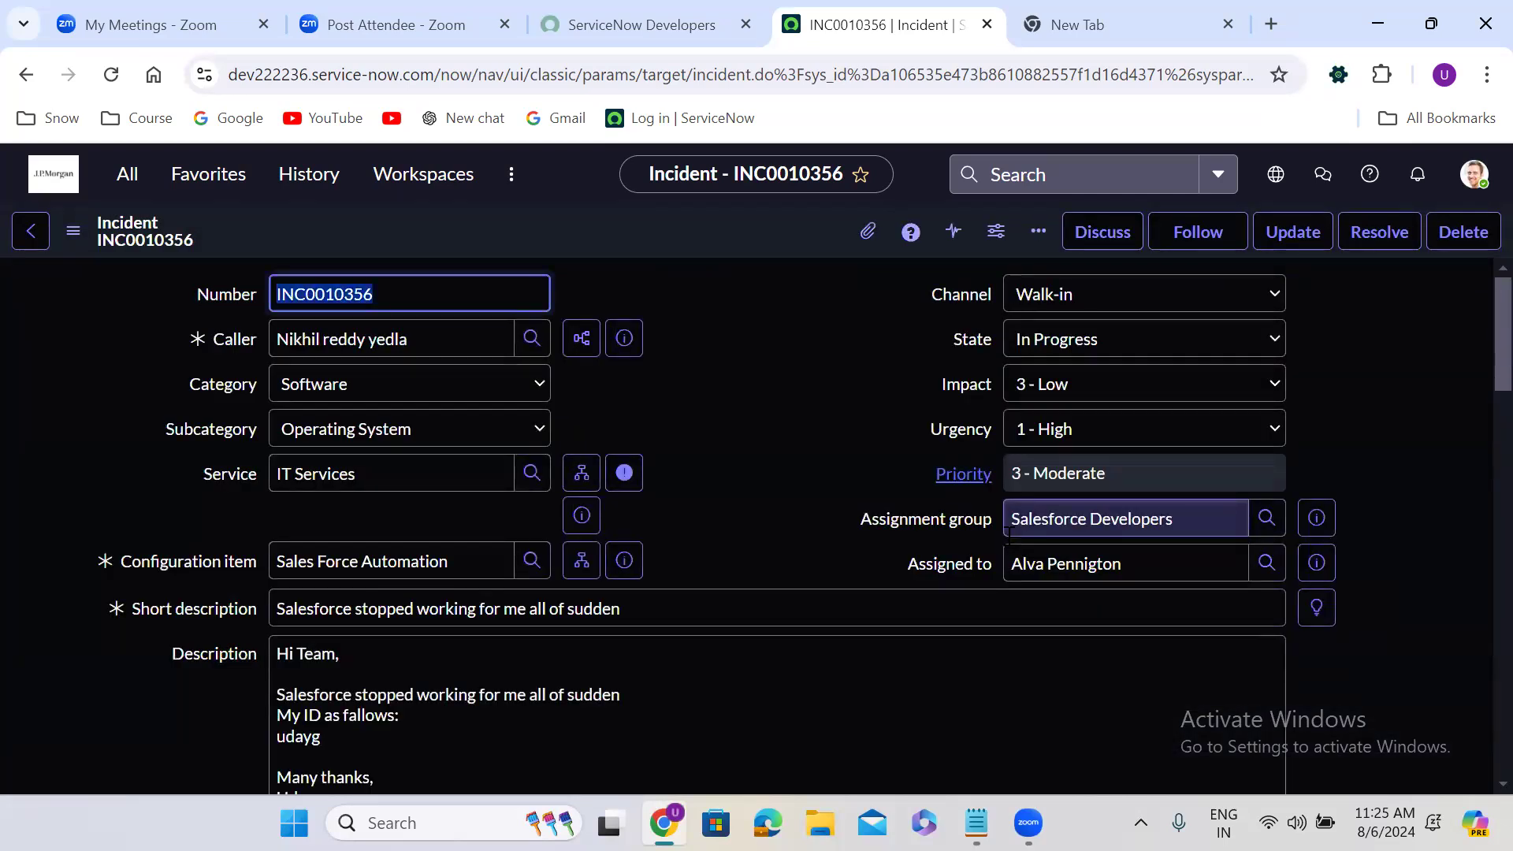
# Set the incident's state to Resolved and choose Solution provided as the resolution code
pyautogui.click(1070, 338)
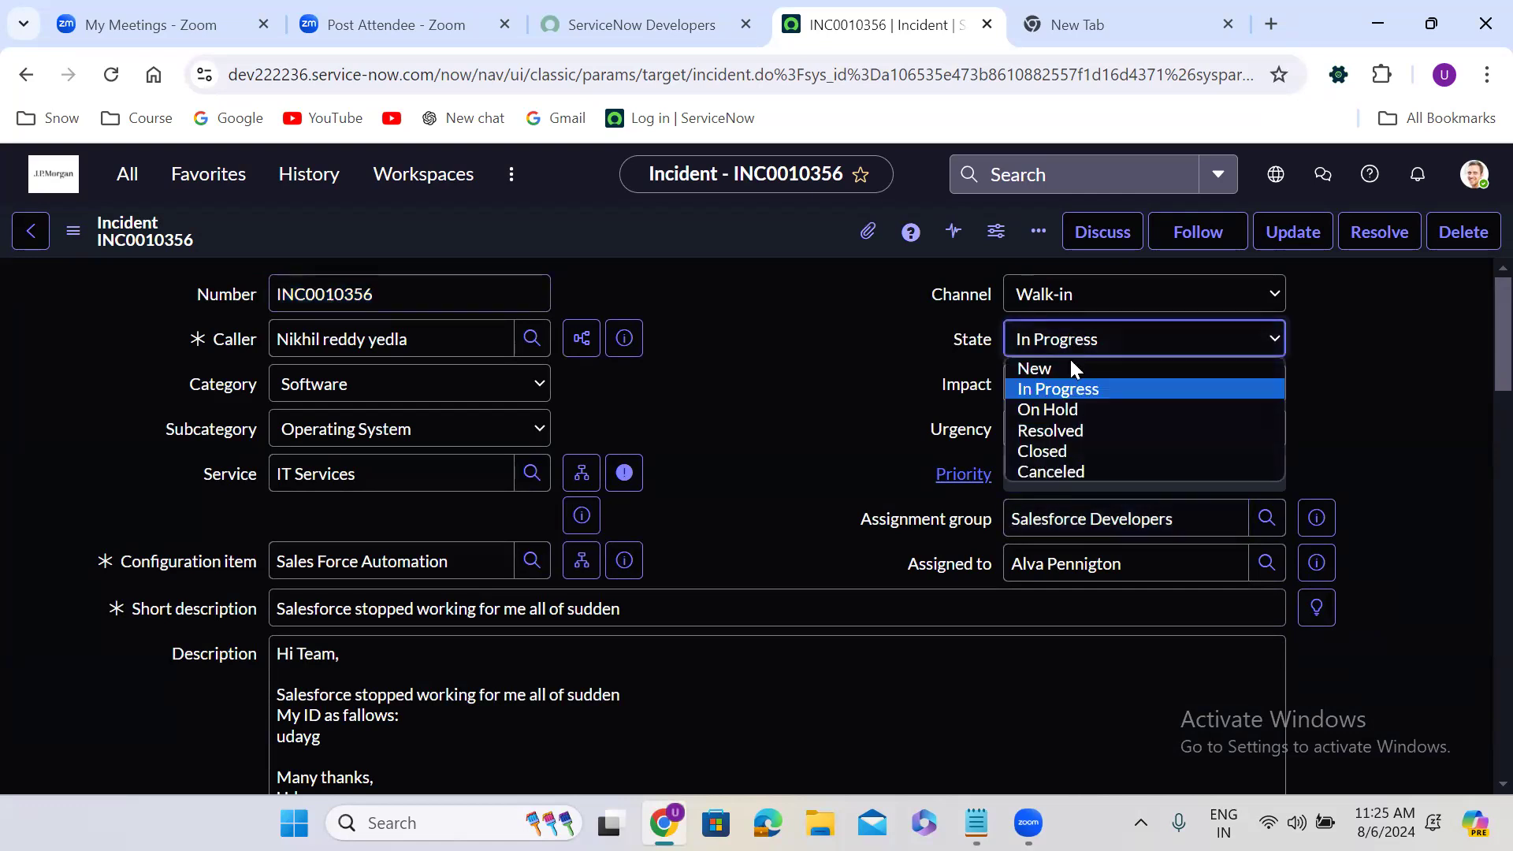
pyautogui.click(1076, 430)
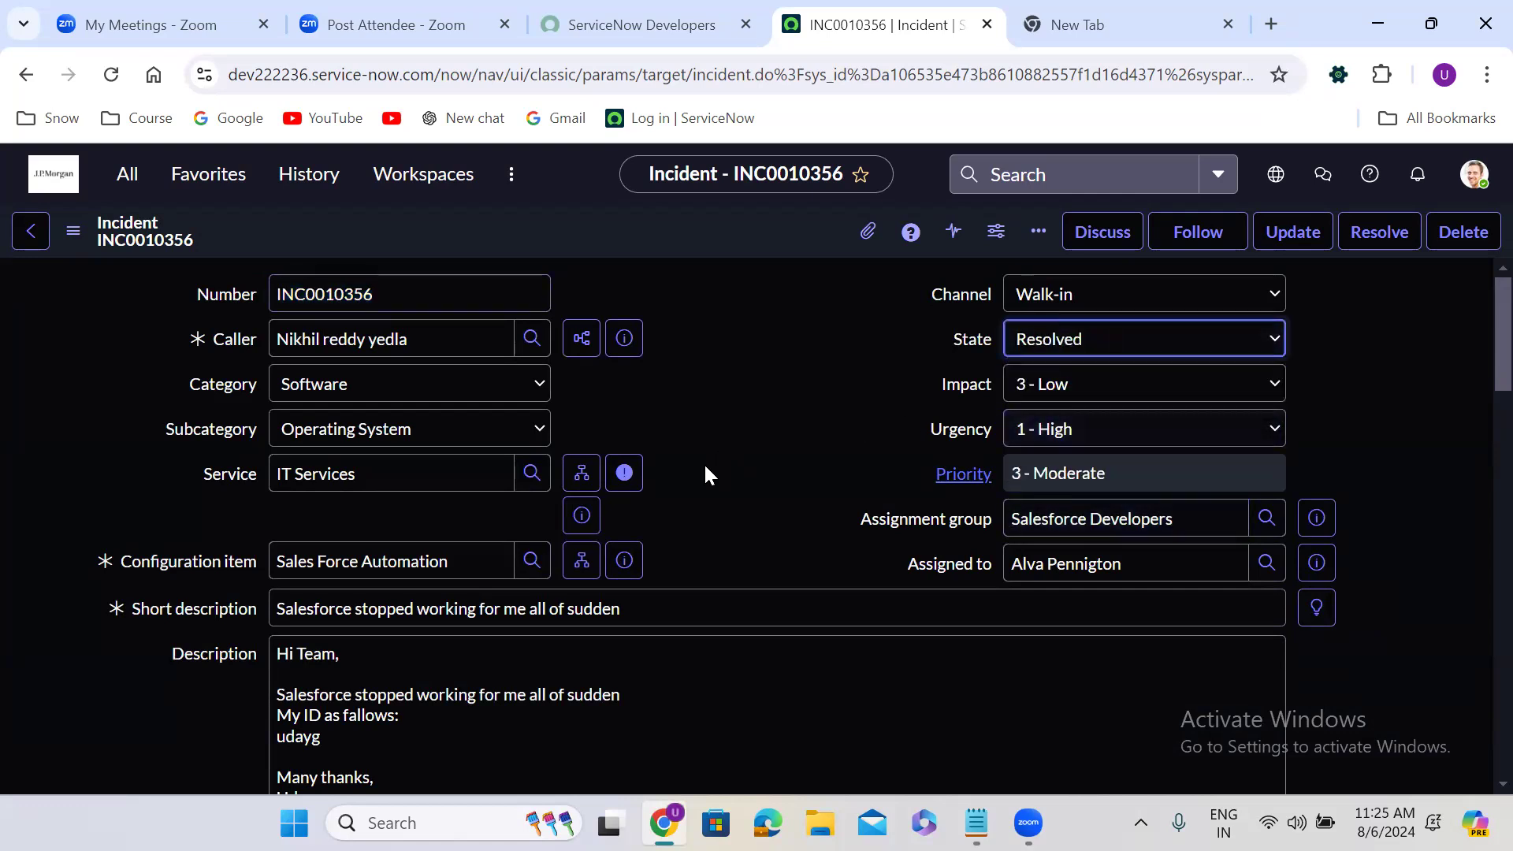
pyautogui.scroll(-8, 690, 483)
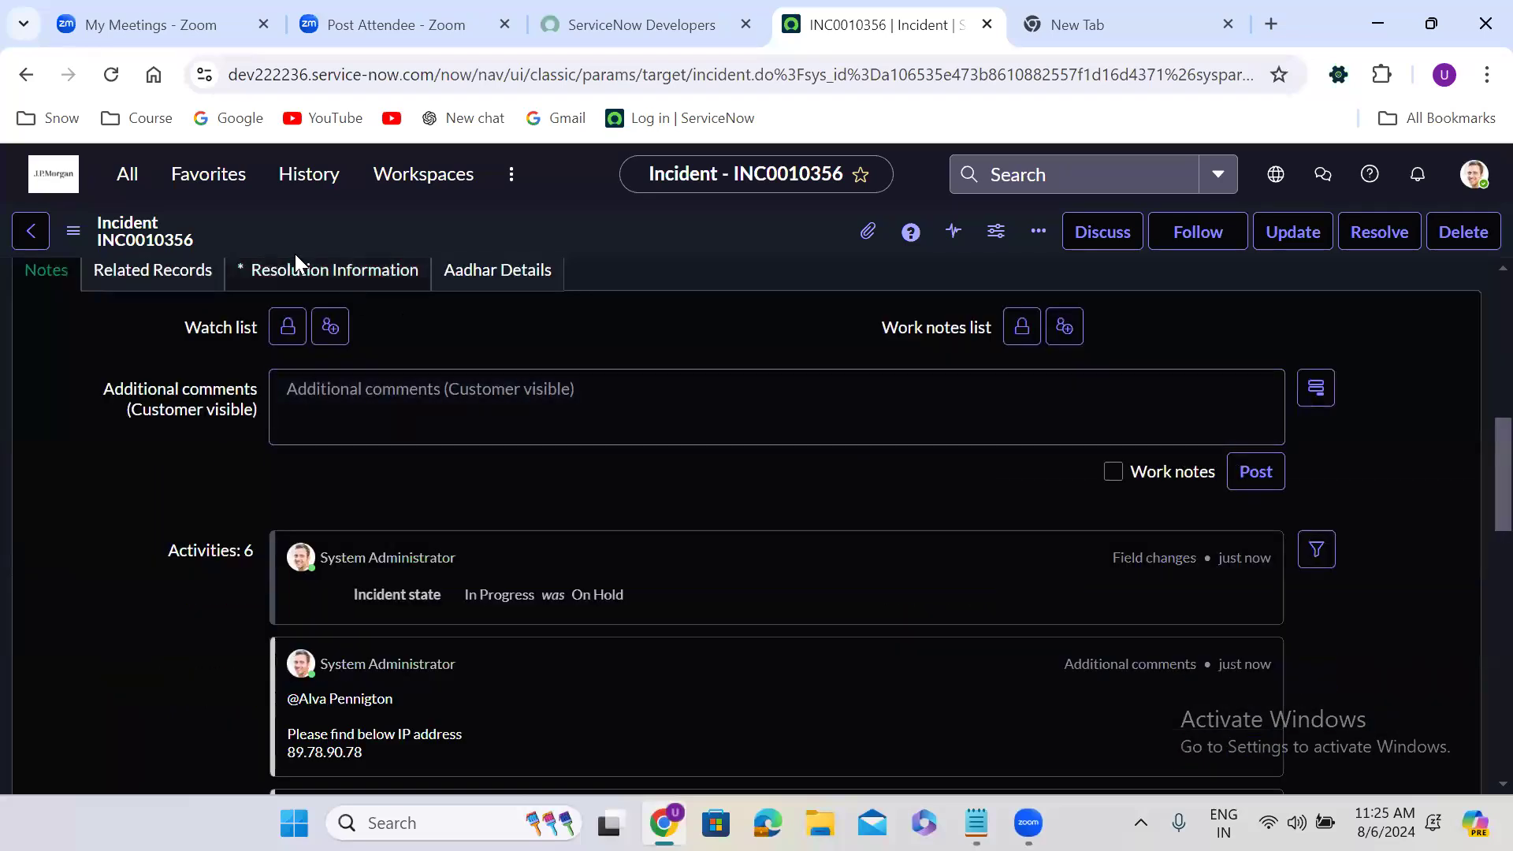
pyautogui.click(297, 270)
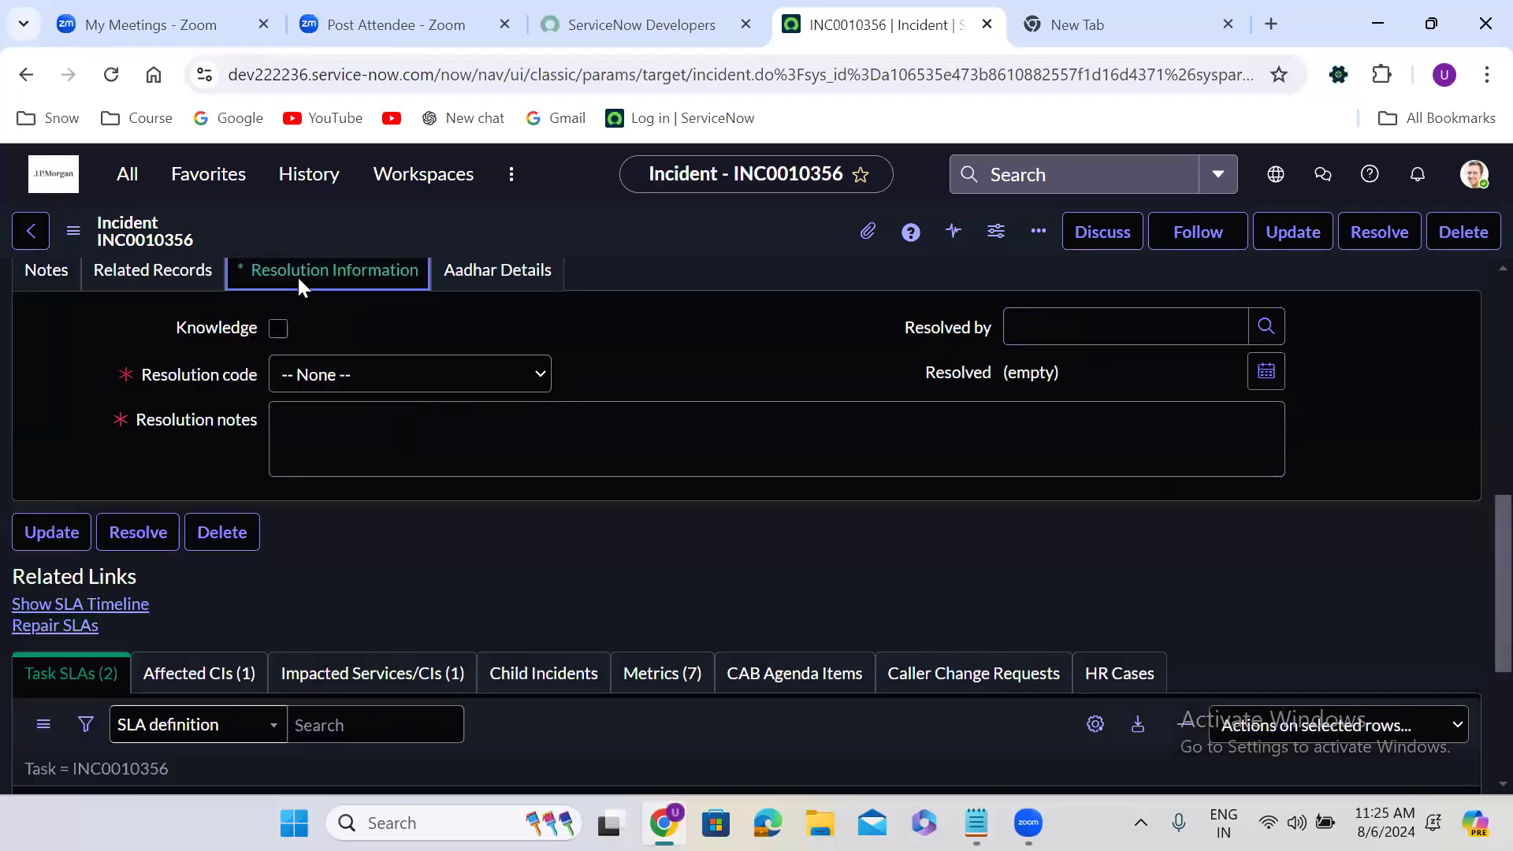
pyautogui.click(315, 380)
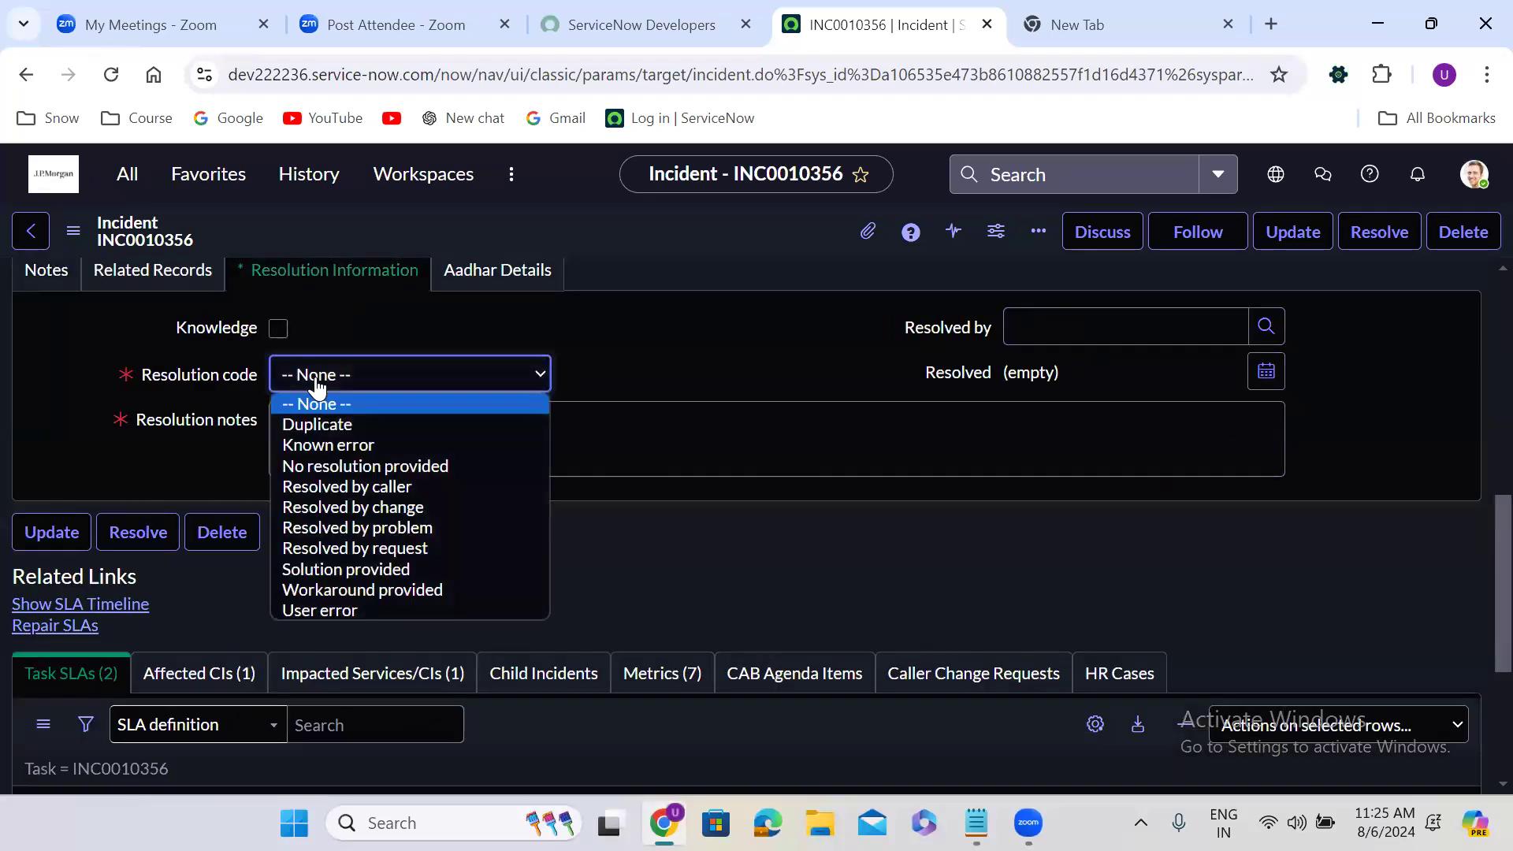
pyautogui.click(379, 569)
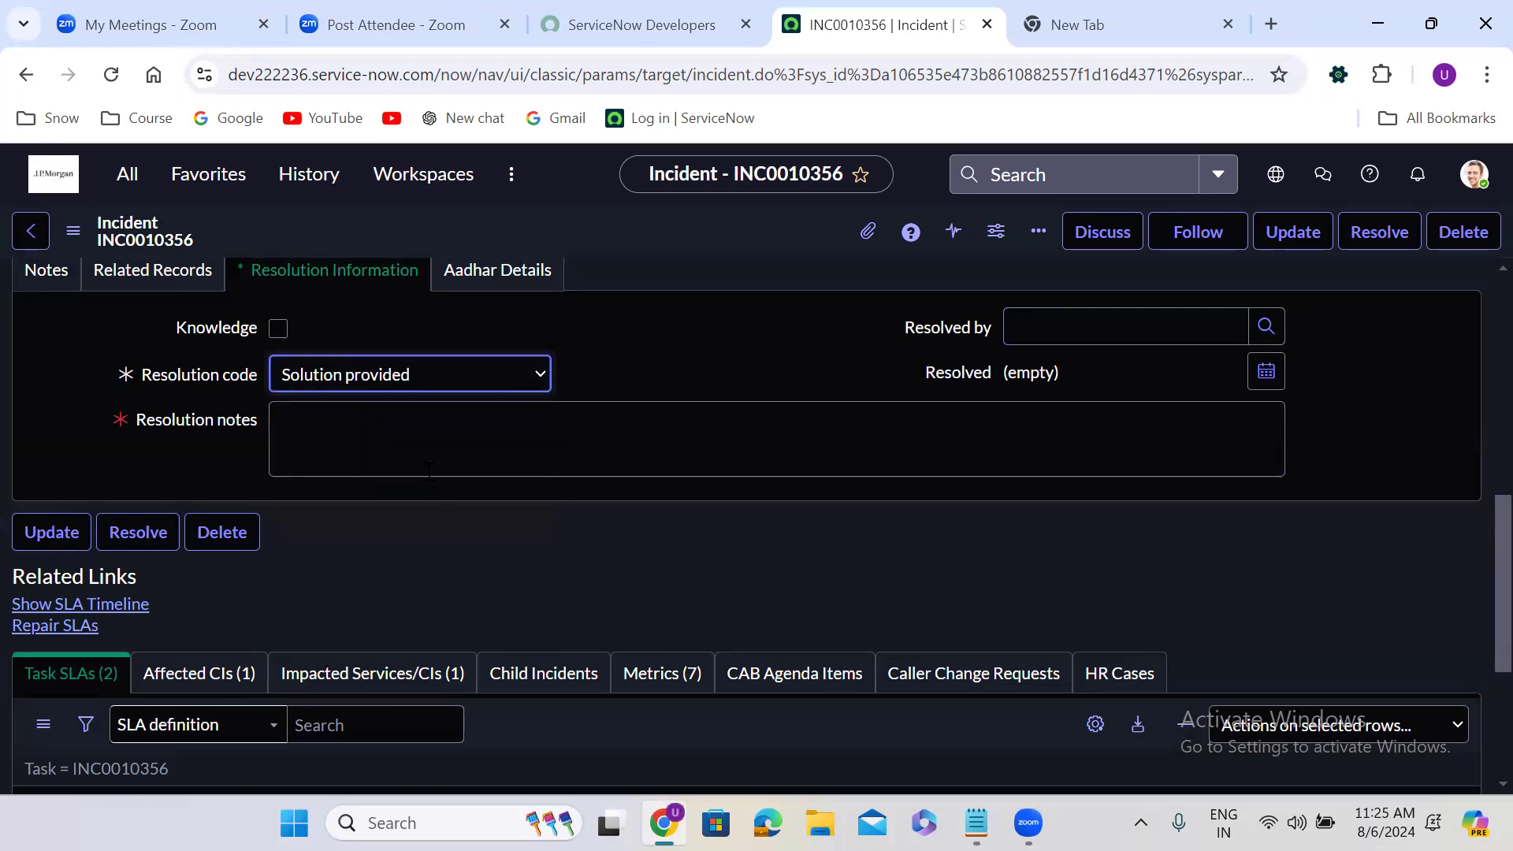
# Enter "Test 5678" as the resolution notes and save the incident
pyautogui.click(394, 439)
pyautogui.write('Test 5678')
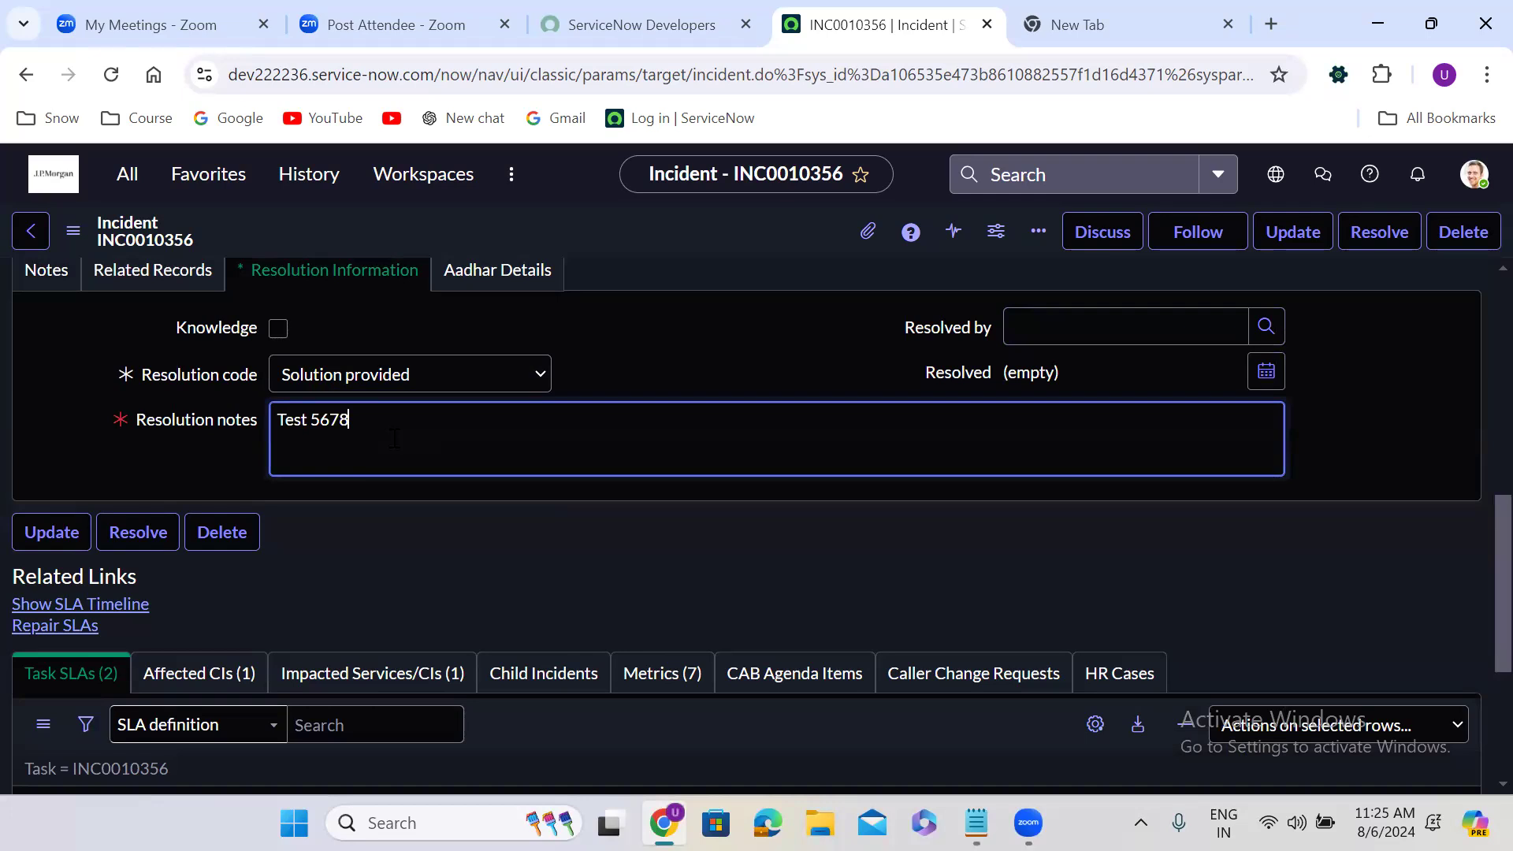
pyautogui.tripleClick(332, 429)
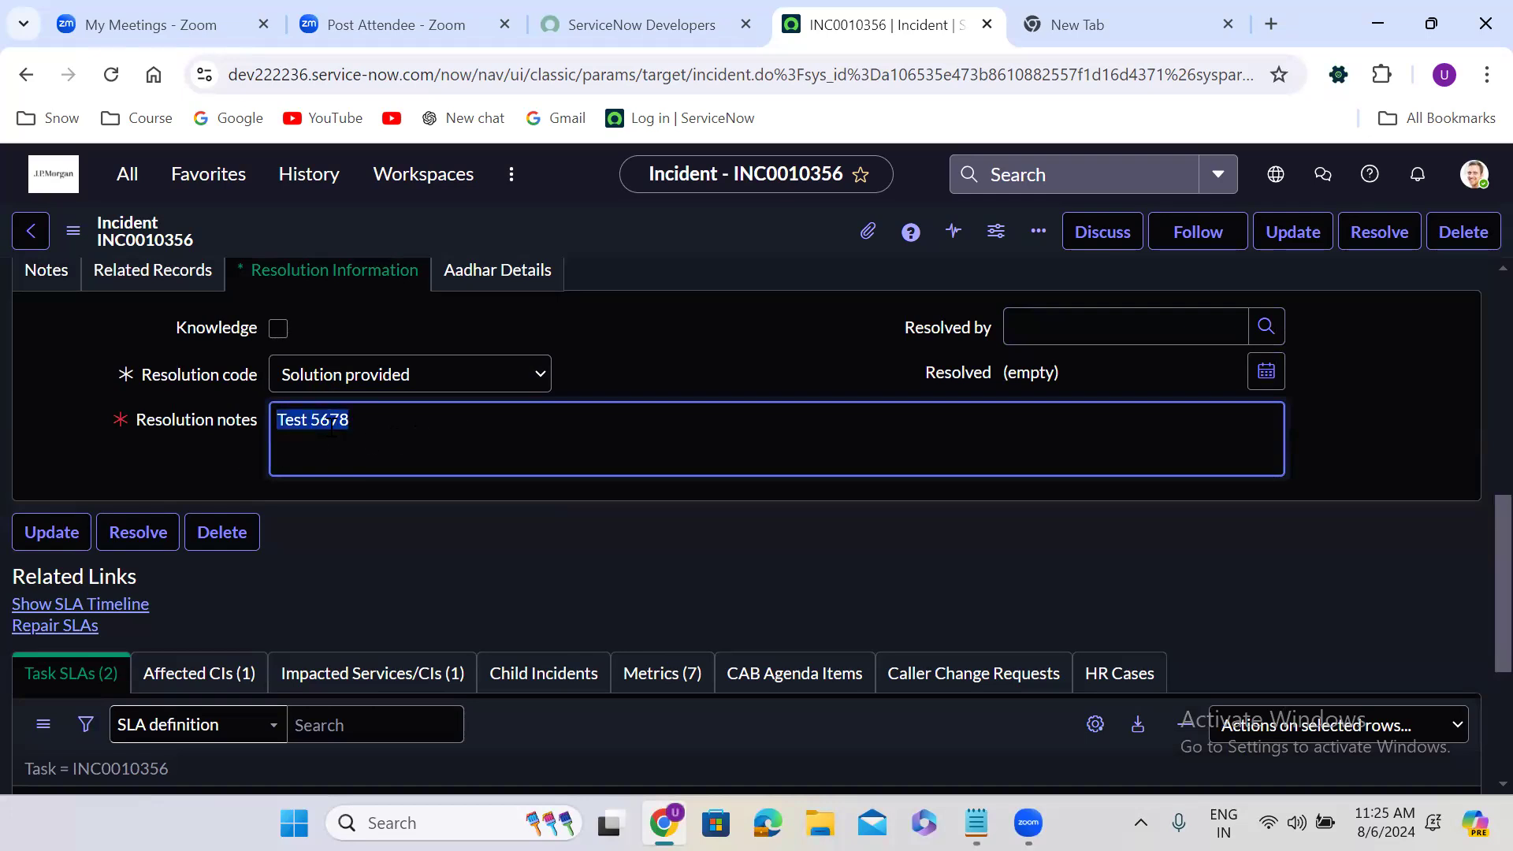
pyautogui.click(672, 325)
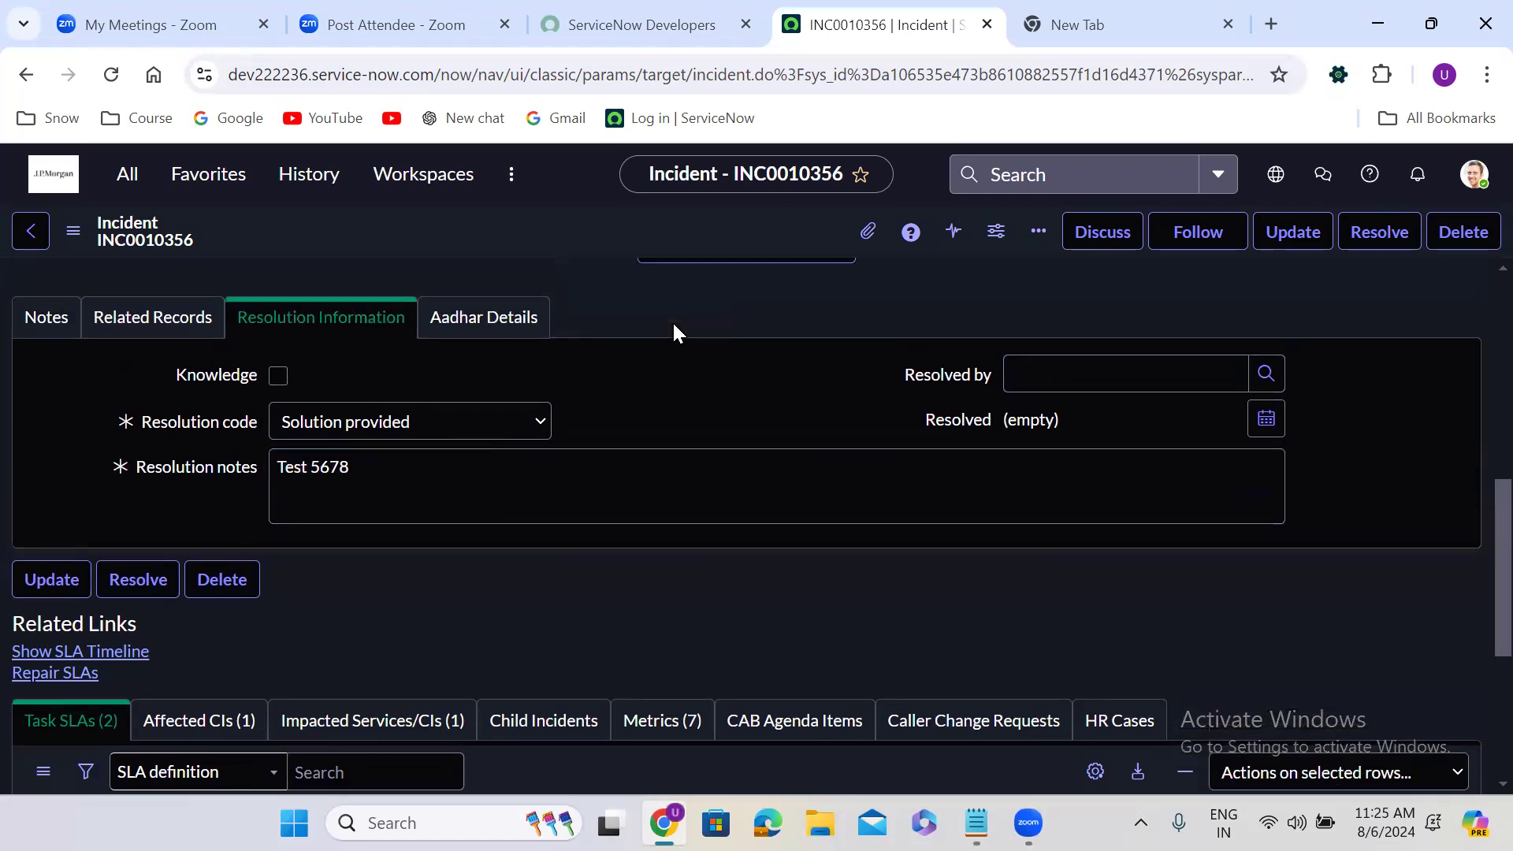
pyautogui.scroll(5, 673, 320)
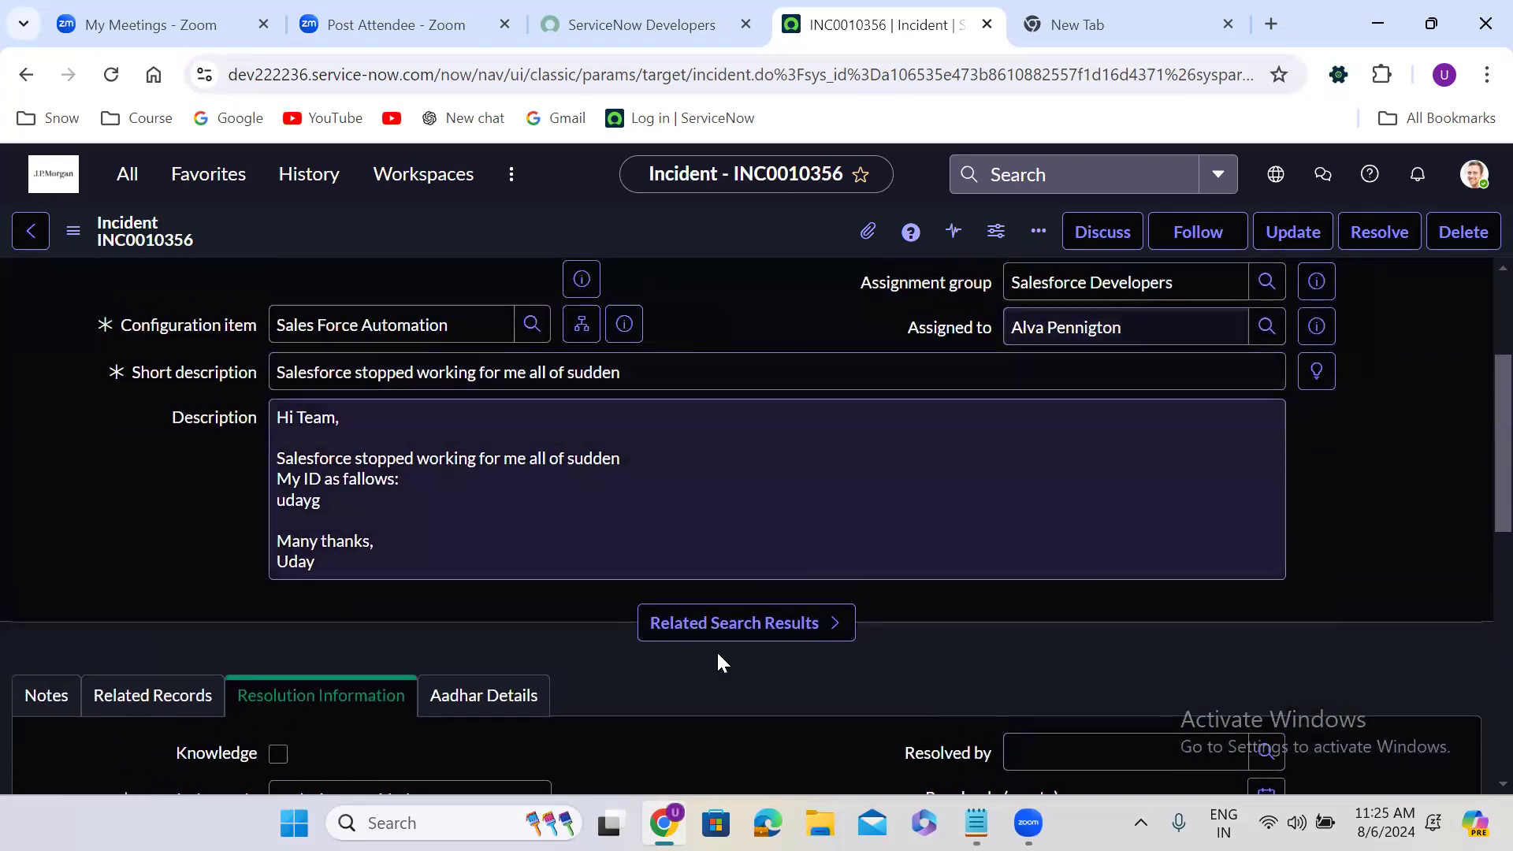
pyautogui.scroll(-2, 689, 693)
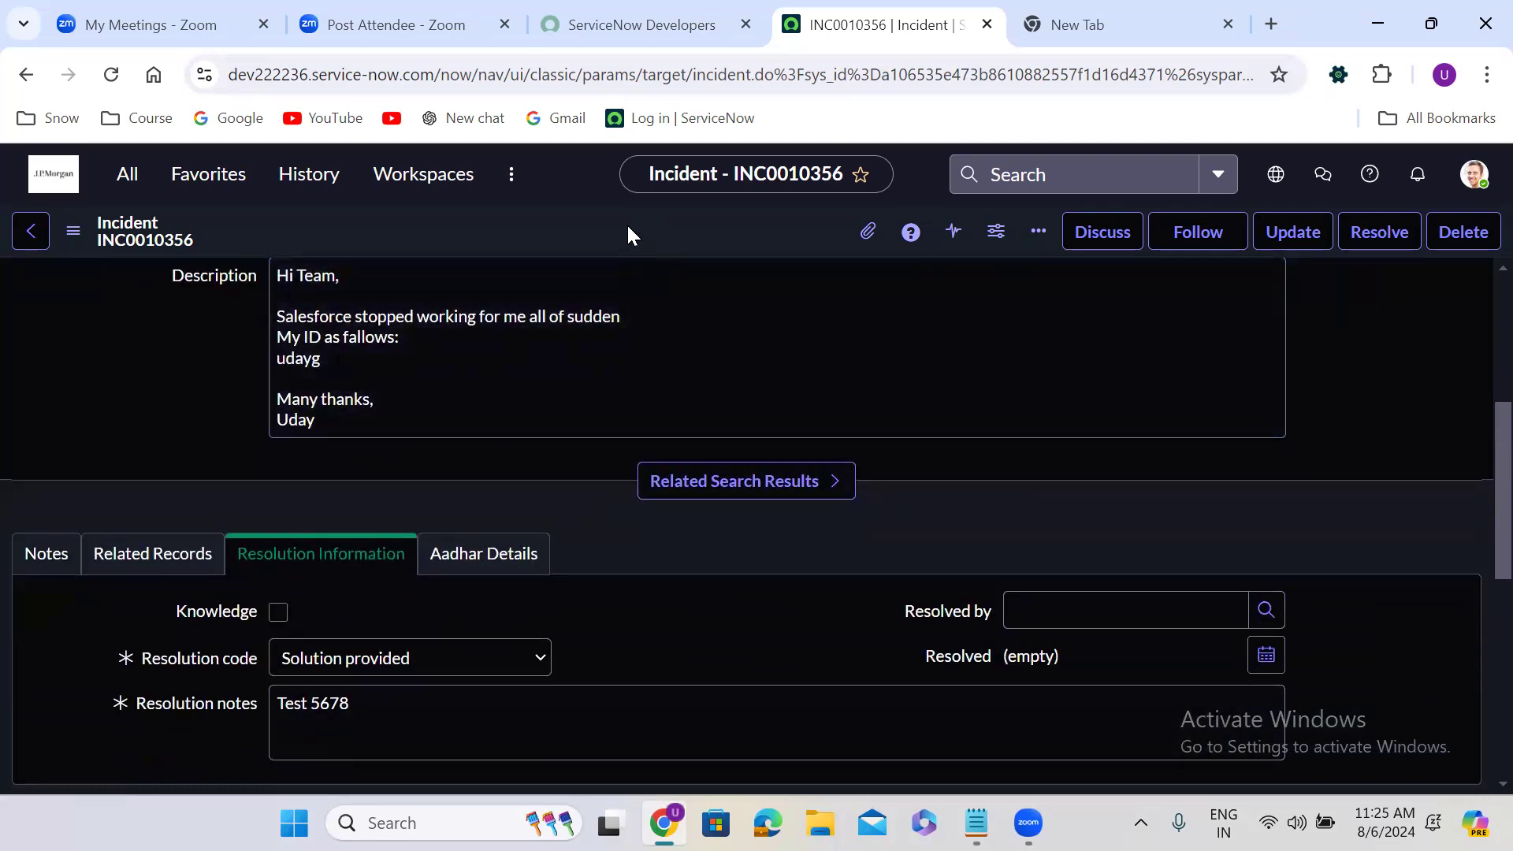
pyautogui.rightClick(628, 227)
pyautogui.click(662, 242)
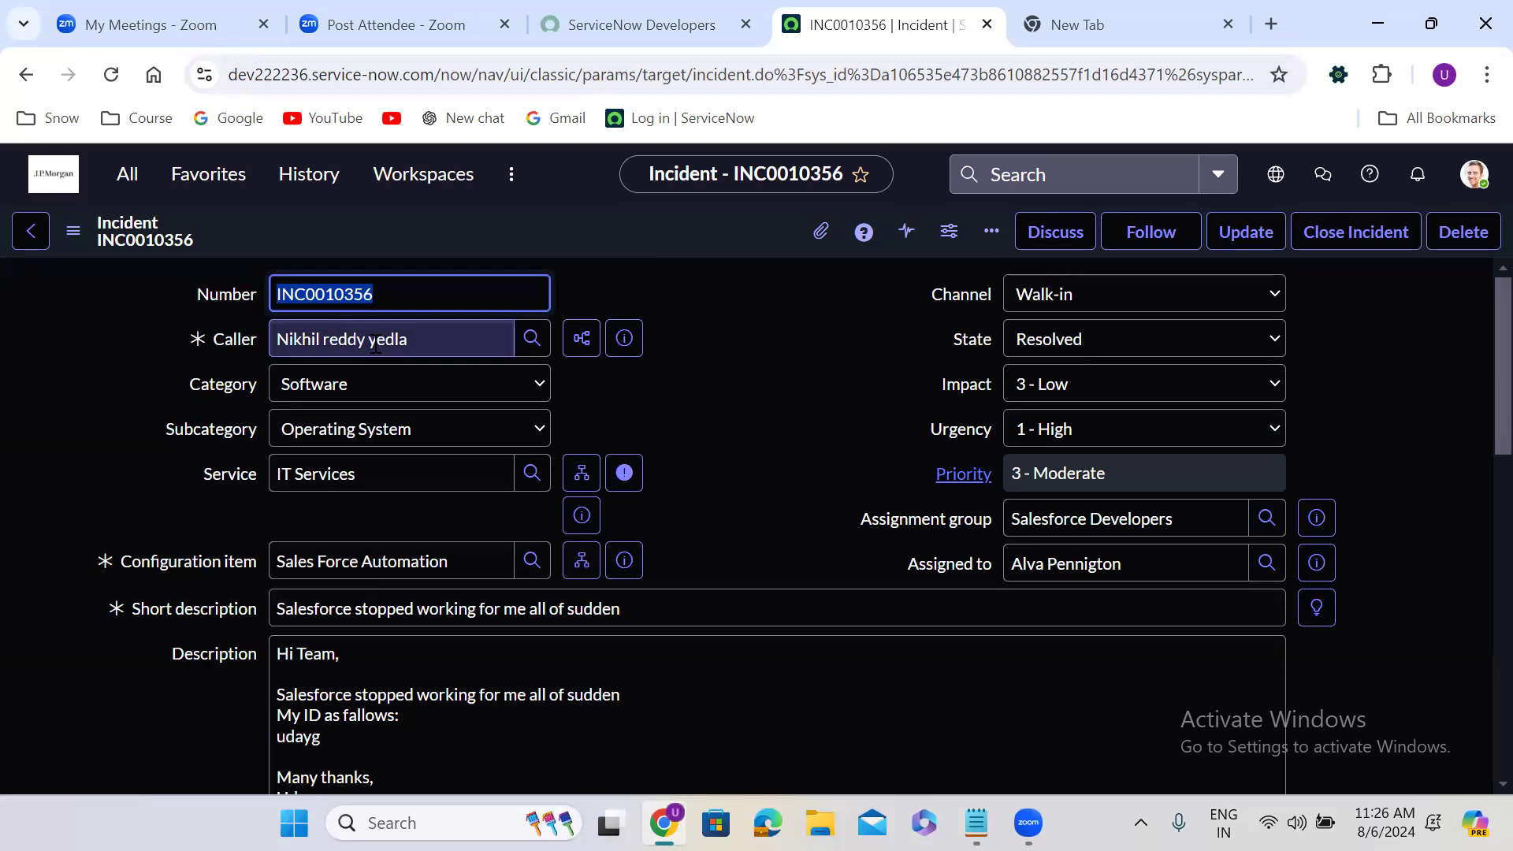
# Change the incident's state to Closed without saving the record
pyautogui.click(1084, 338)
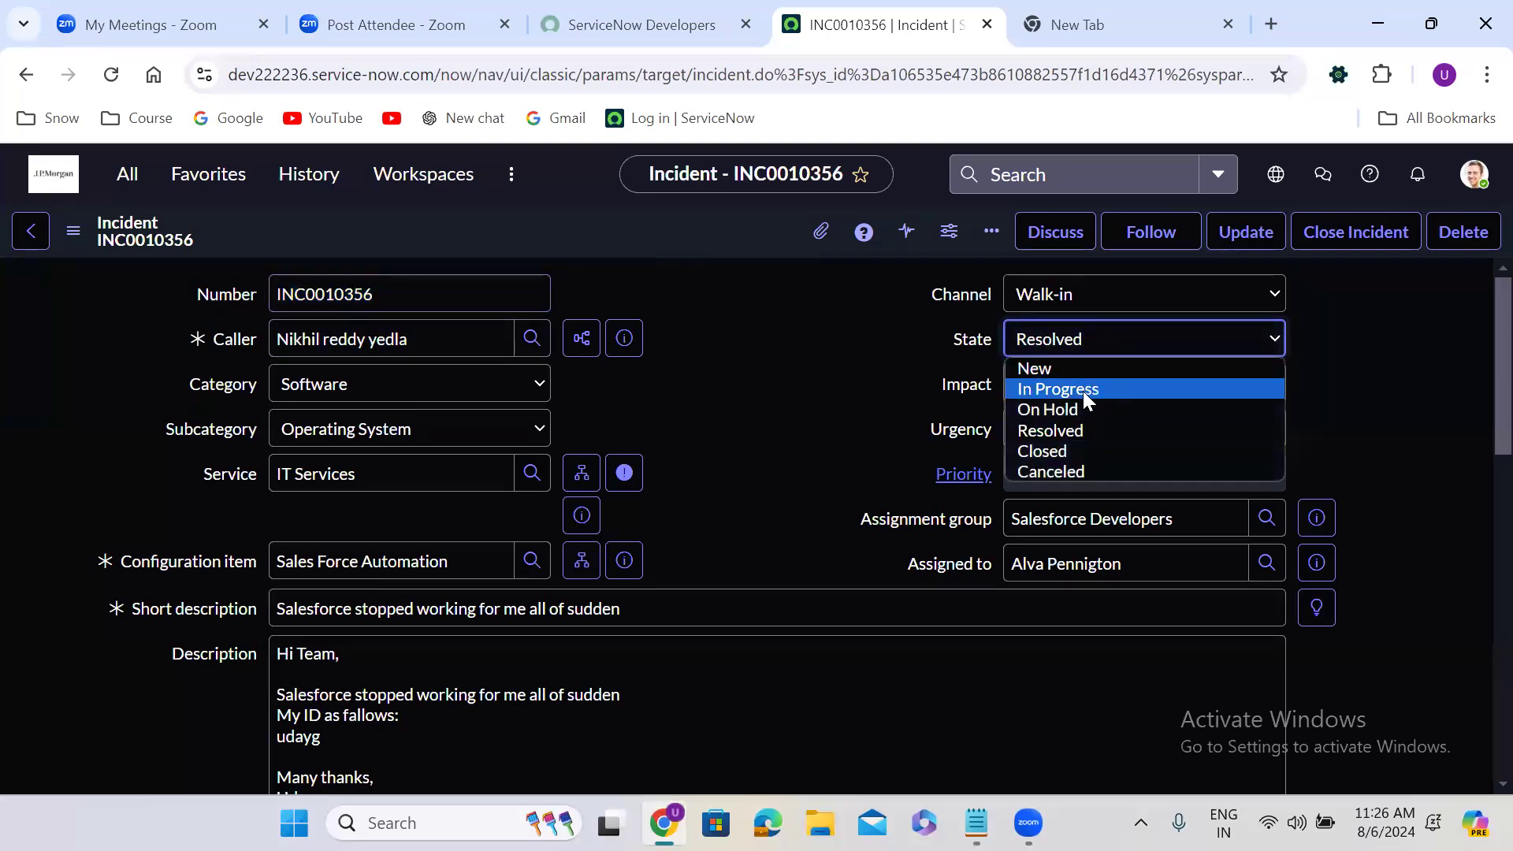
pyautogui.click(1078, 449)
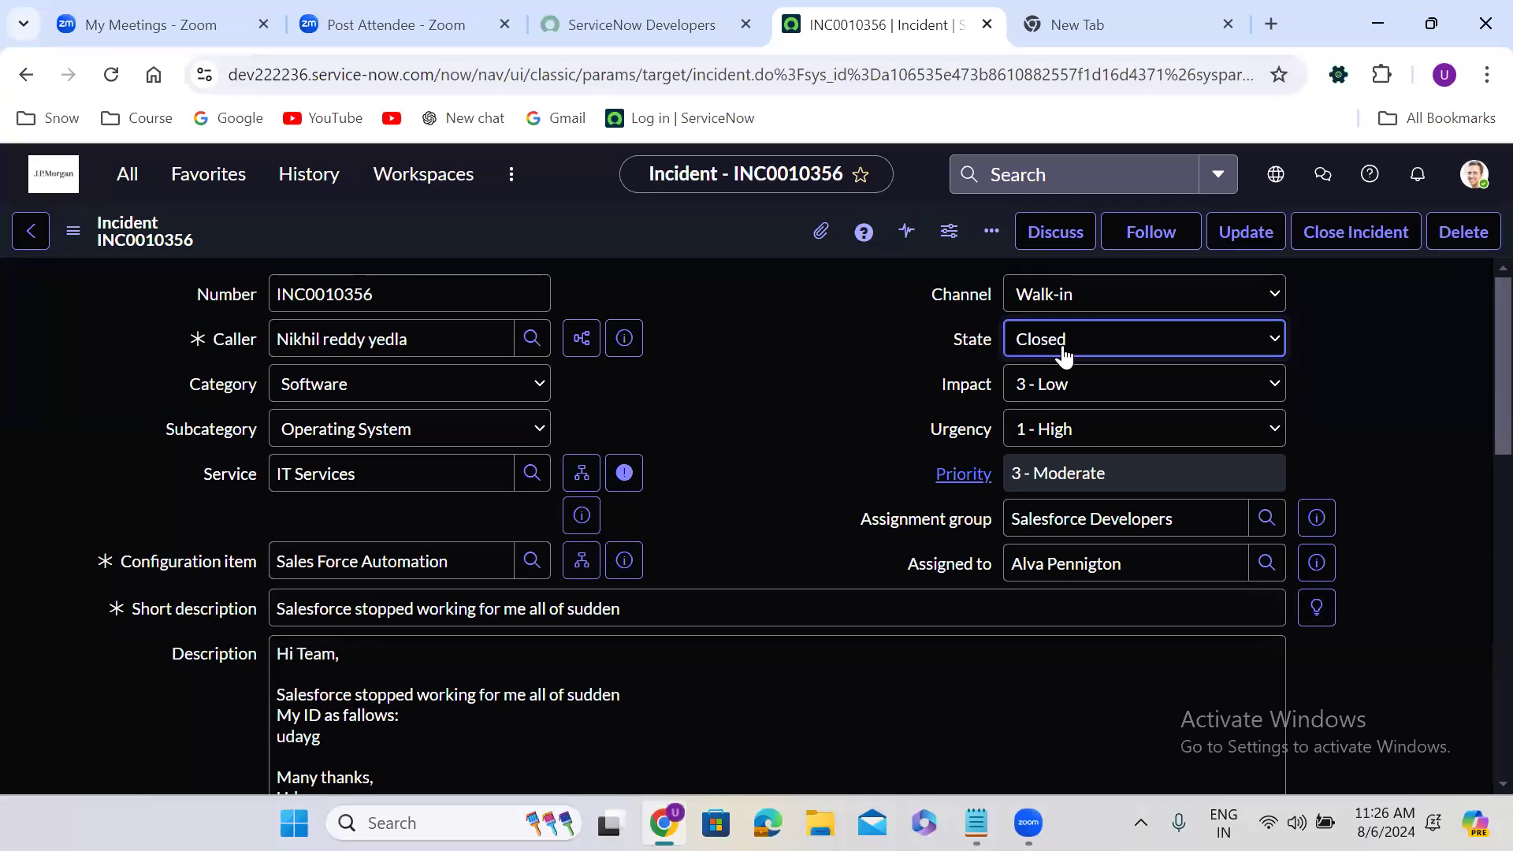
# Open Incident Properties in a new tab, set automatic closure of resolved incidents to 7 days, and save the properties
pyautogui.click(123, 189)
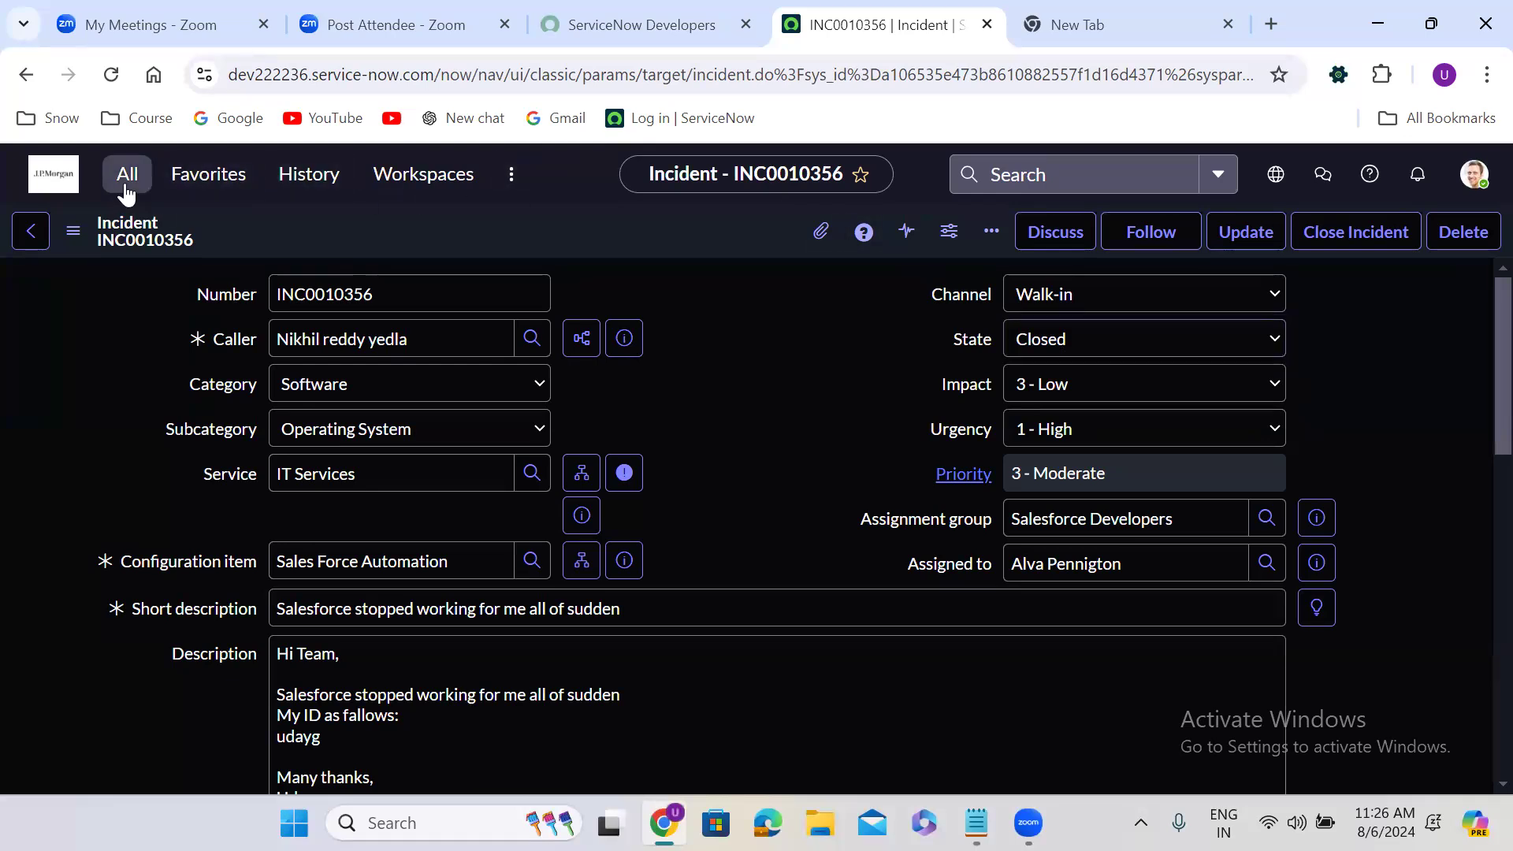
pyautogui.moveTo(361, 390); pyautogui.dragTo(370, 470)
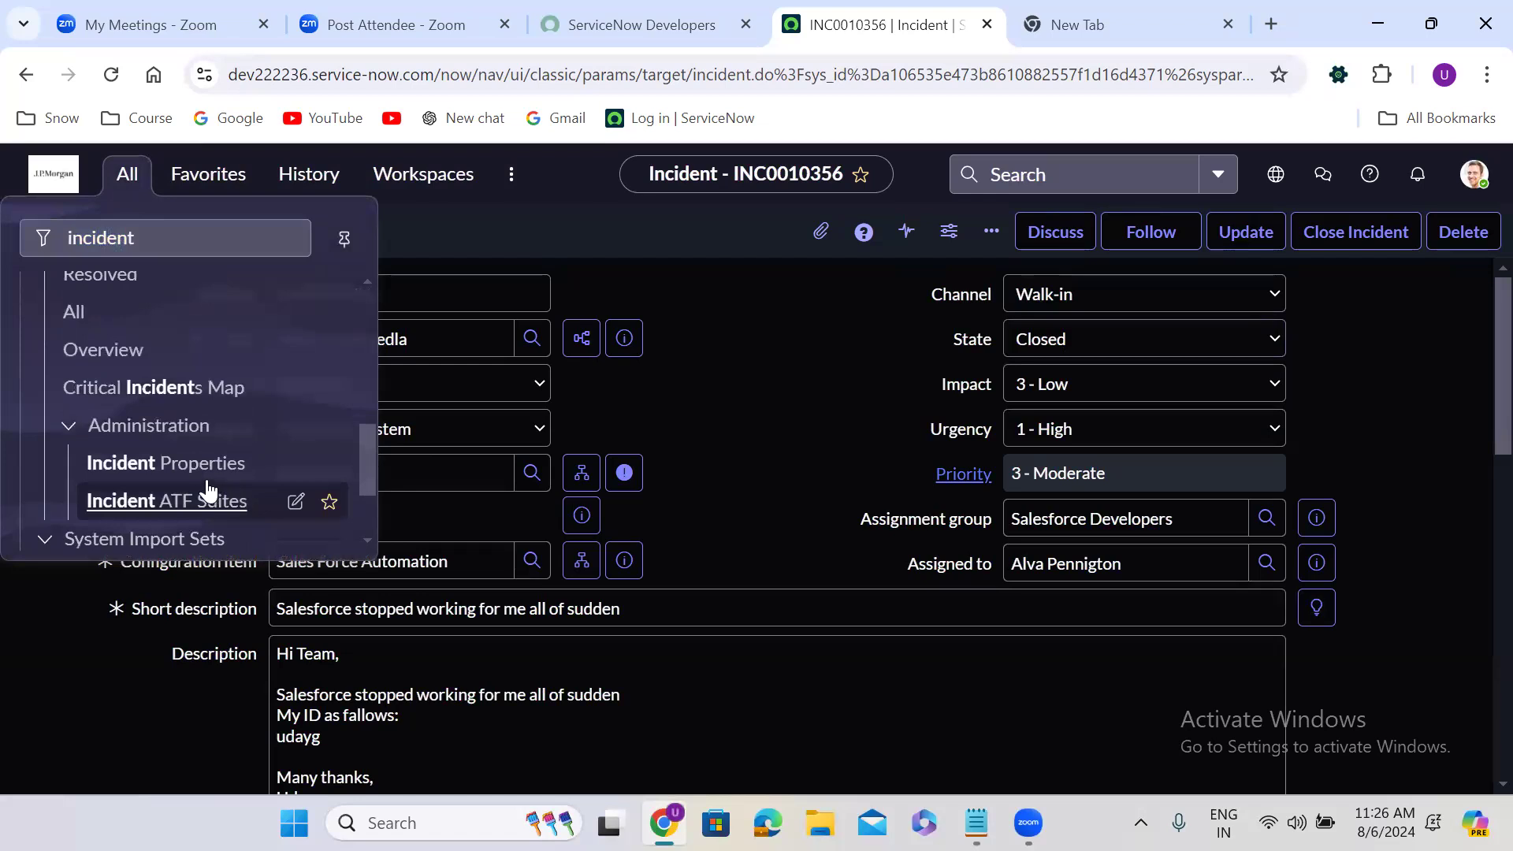
pyautogui.keyDown('ctrl'); pyautogui.click(184, 465); pyautogui.keyUp('ctrl')
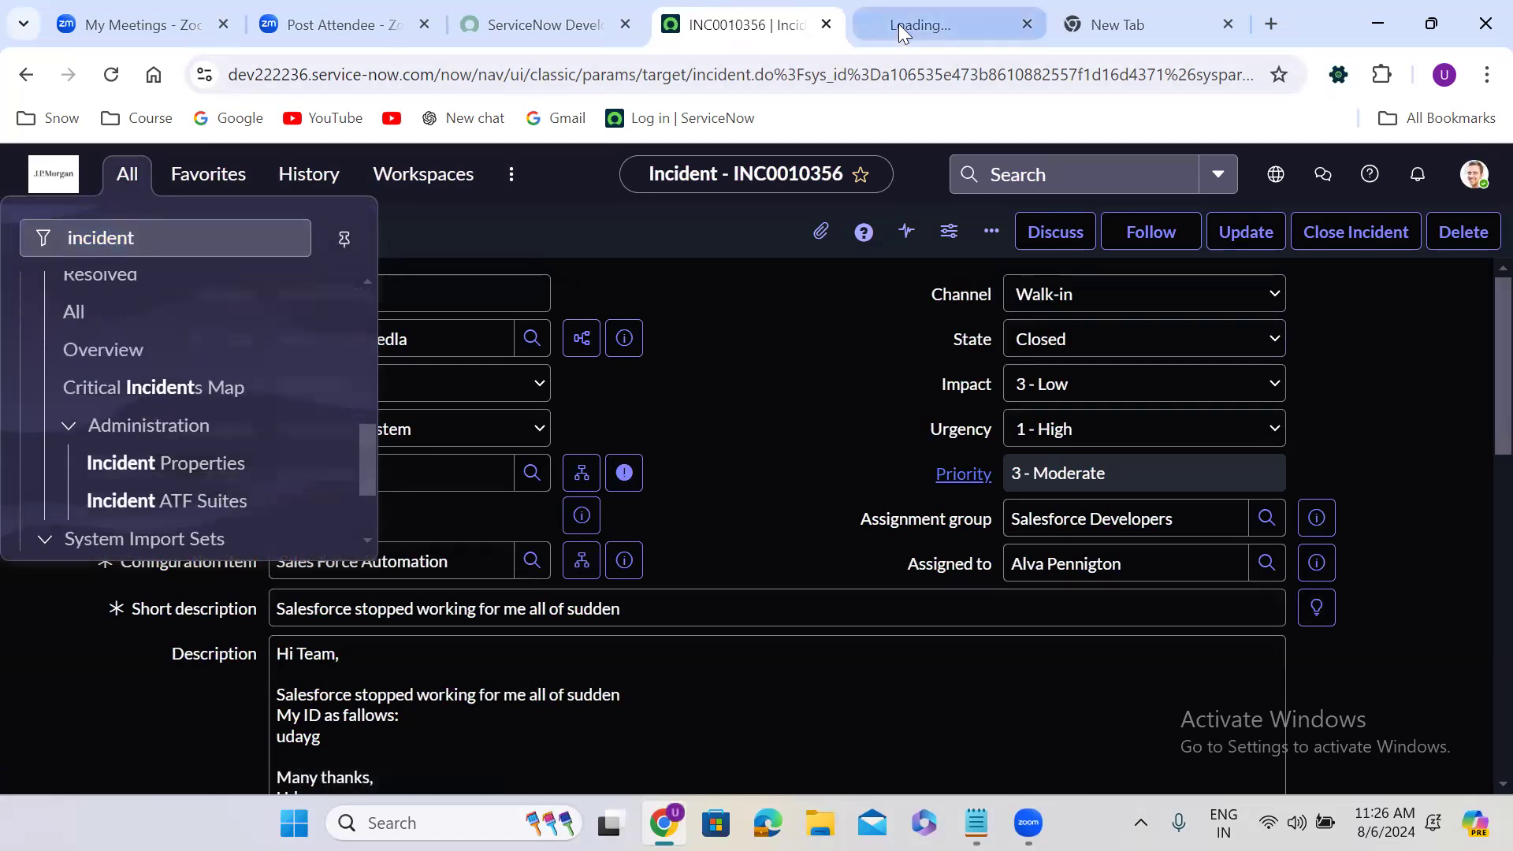
pyautogui.click(899, 23)
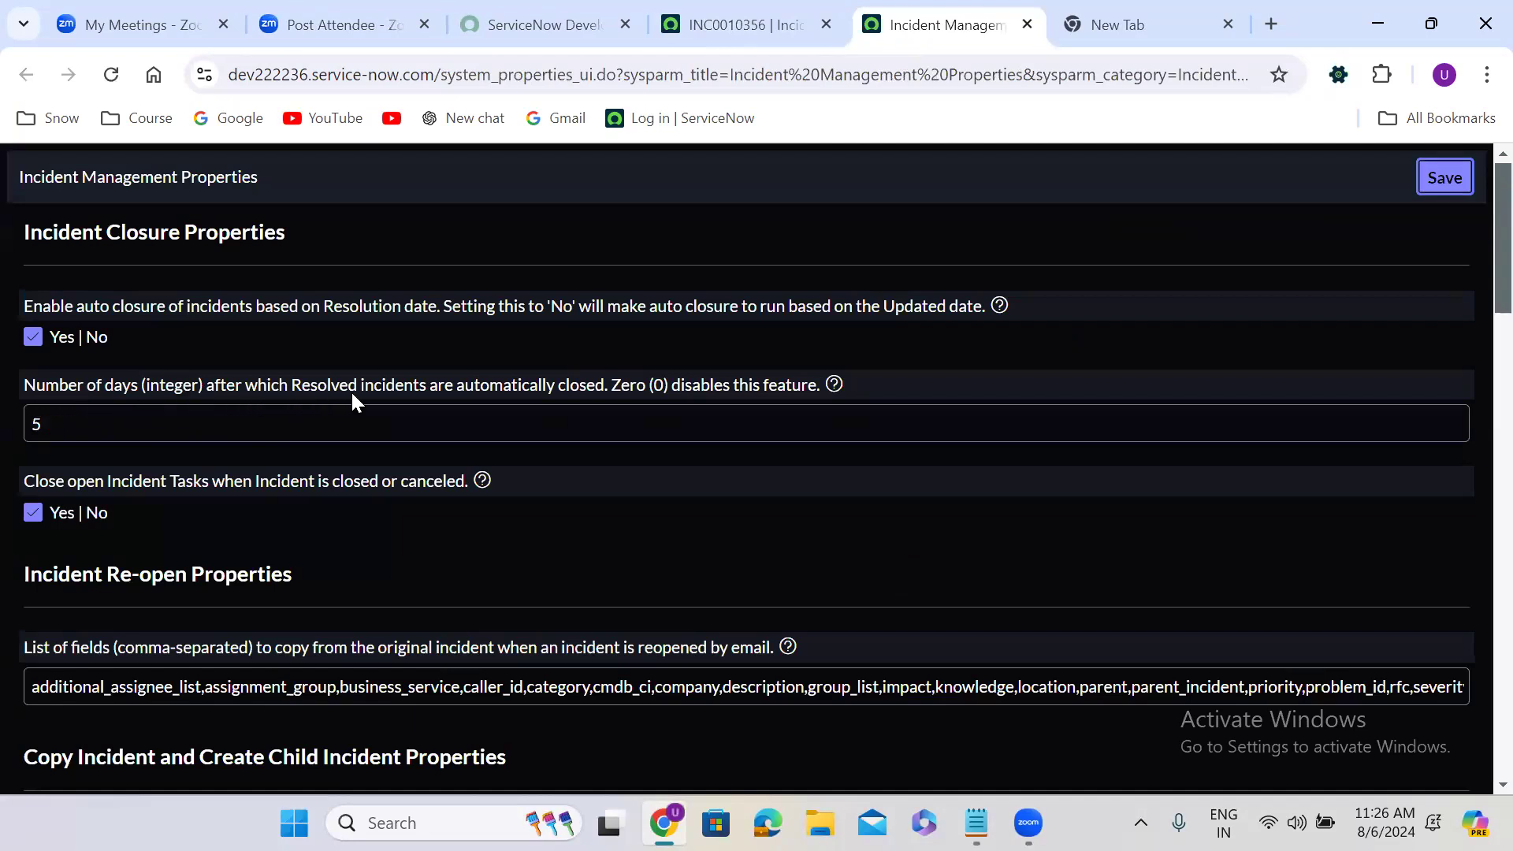
pyautogui.doubleClick(36, 426)
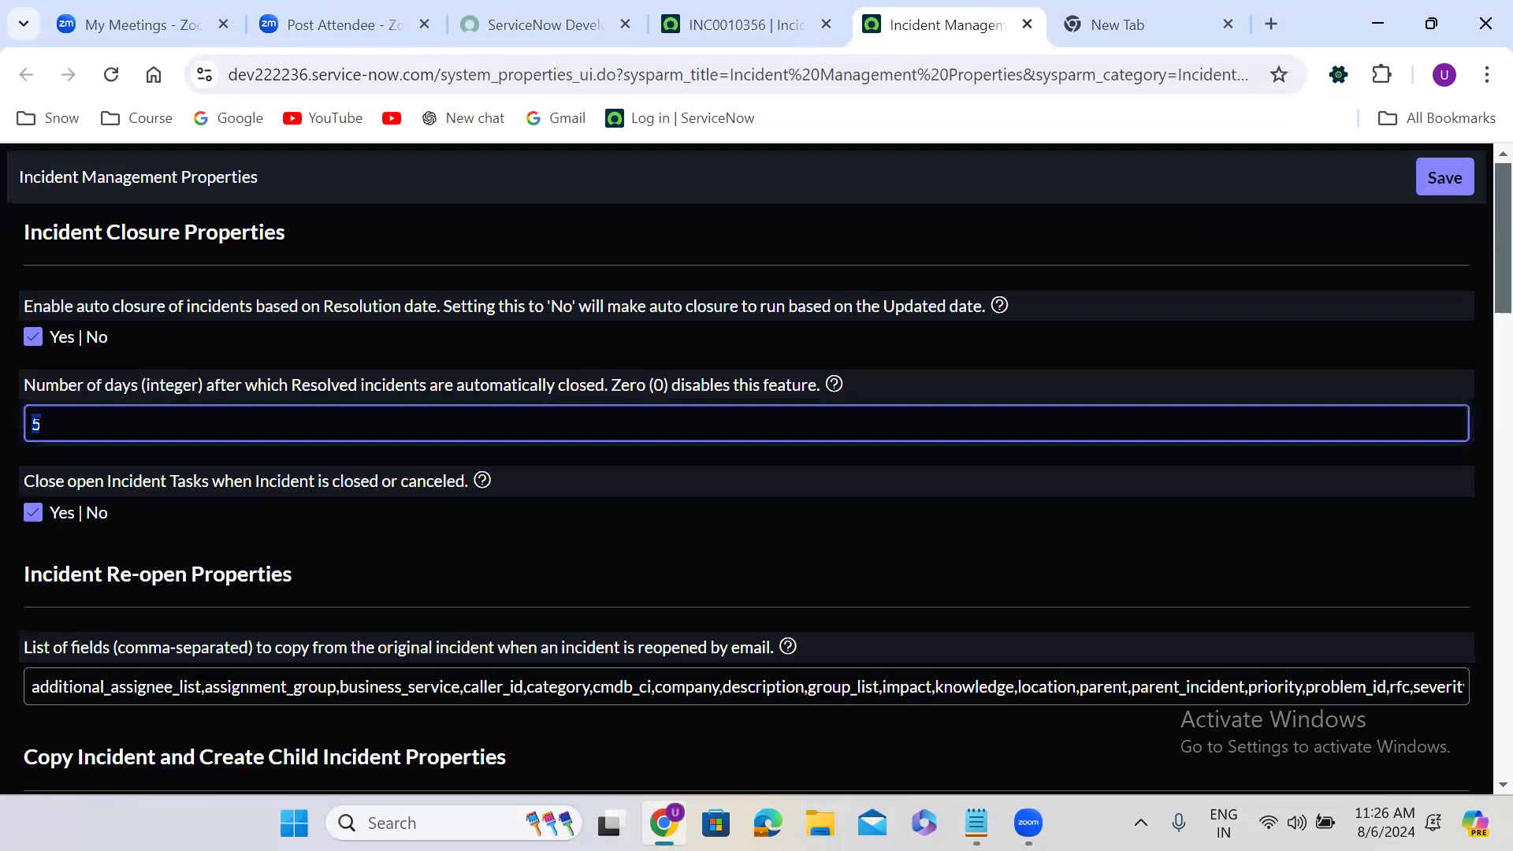
pyautogui.write('7')
pyautogui.click(1455, 183)
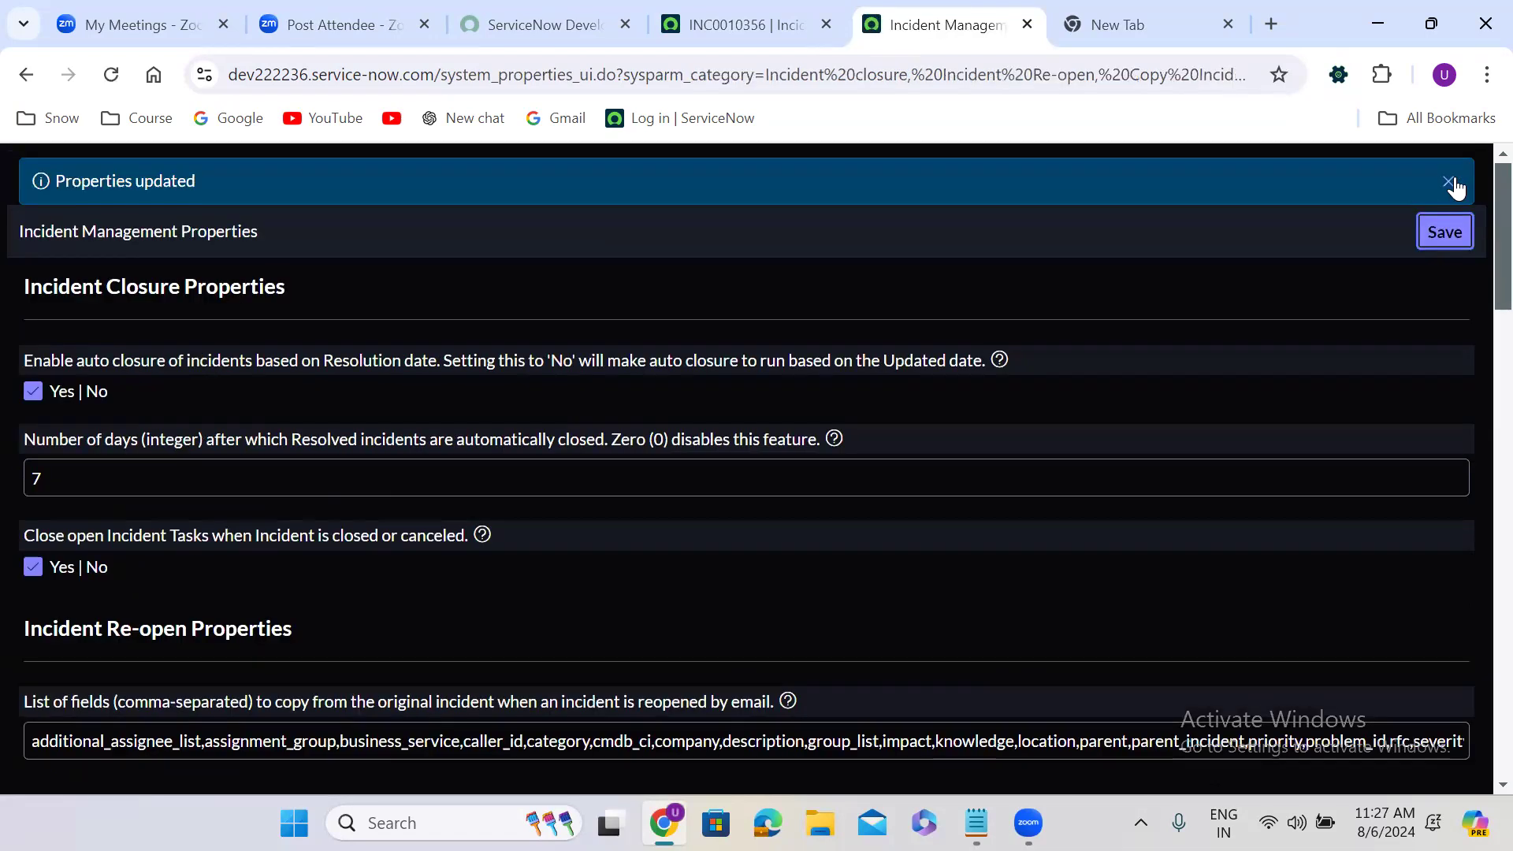
# Return to the incident record, set its state to In Progress, and save it
pyautogui.click(744, 19)
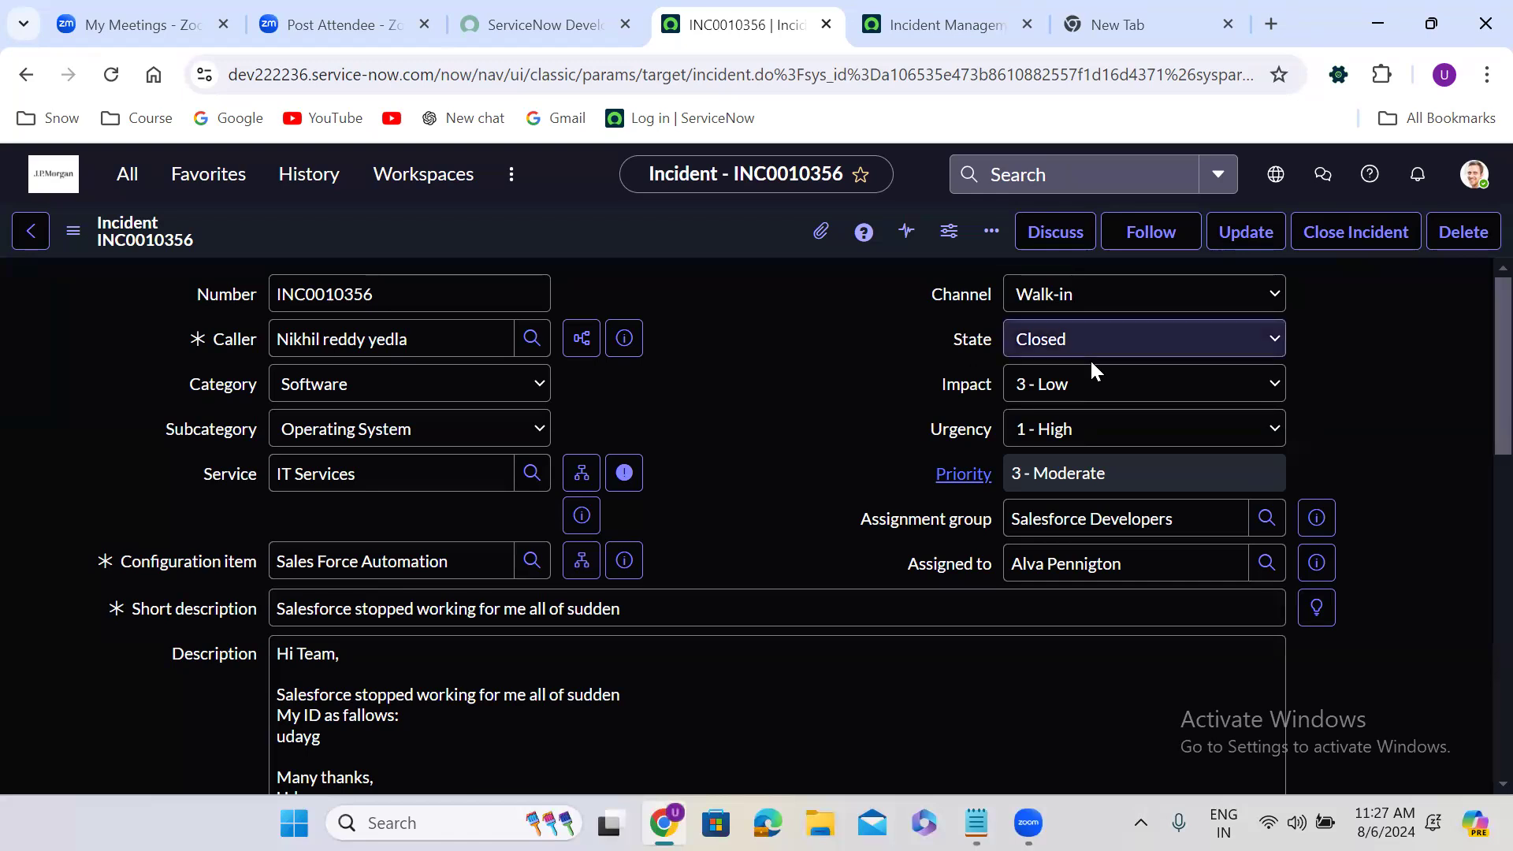
pyautogui.click(1054, 341)
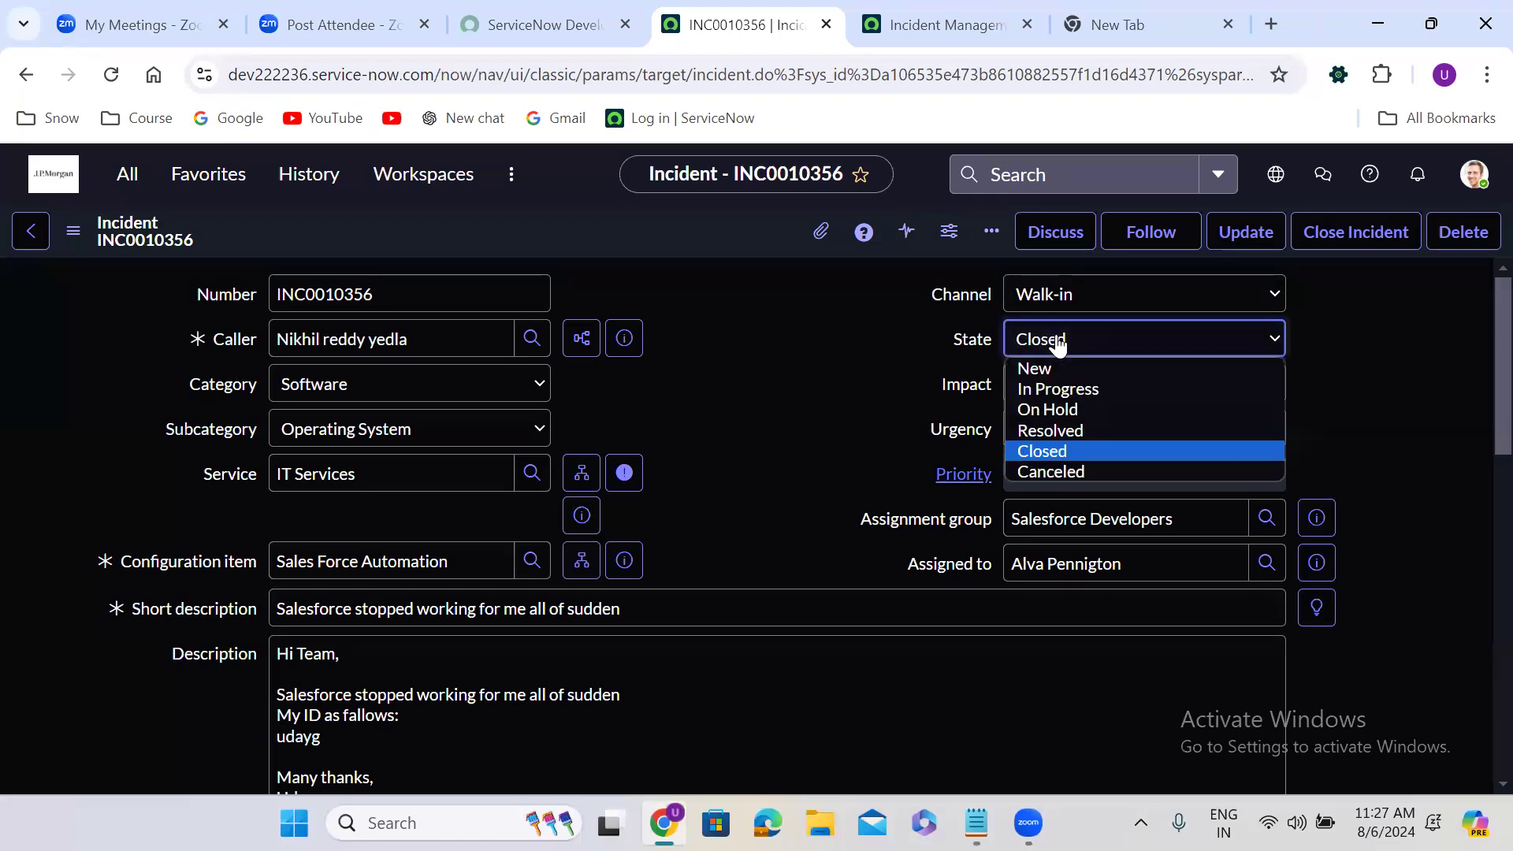
pyautogui.click(1067, 392)
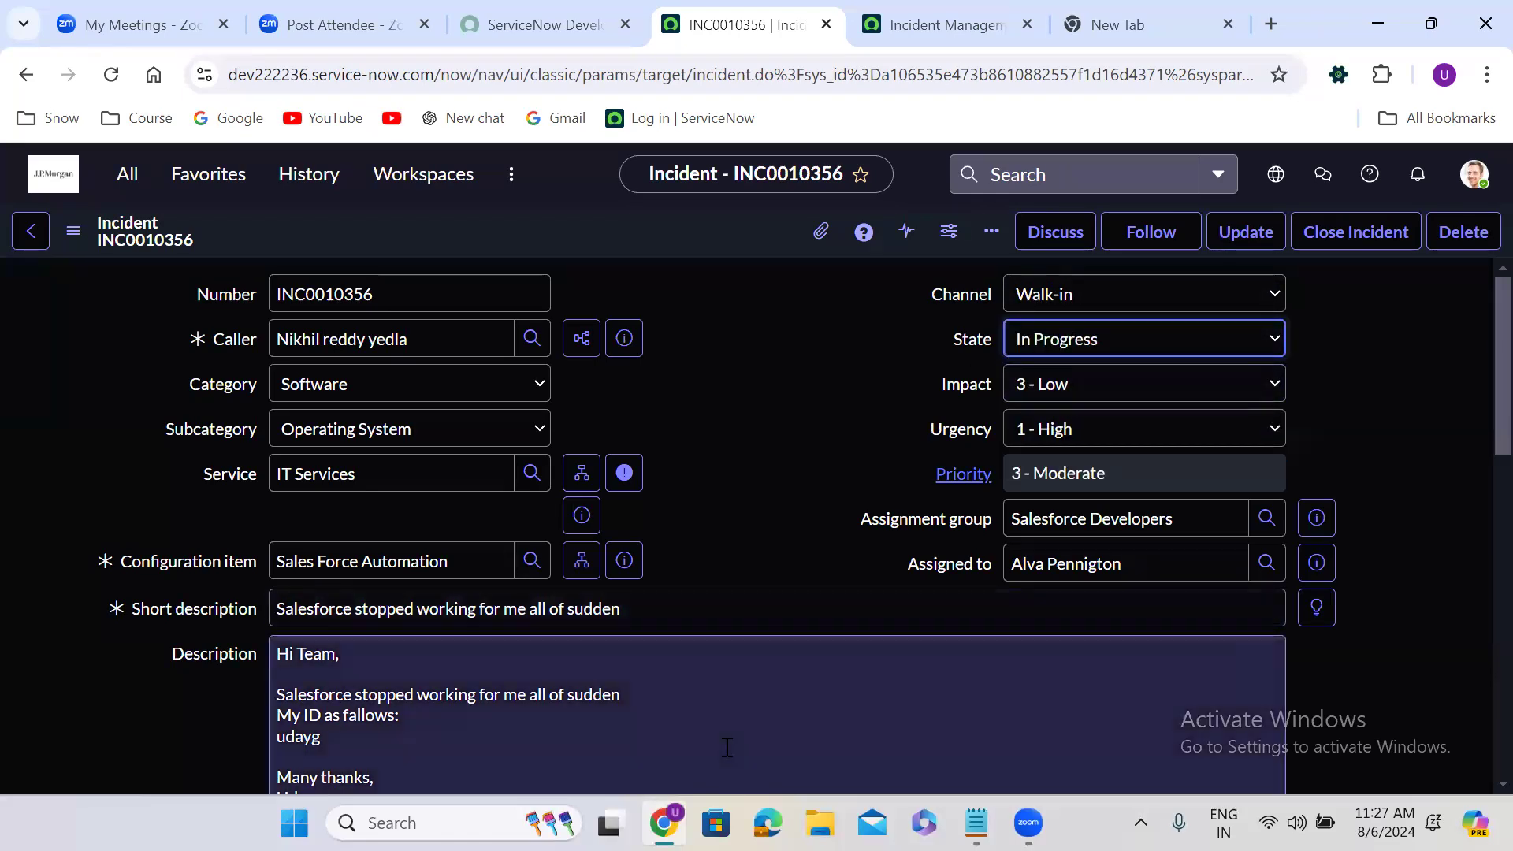
pyautogui.click(216, 747)
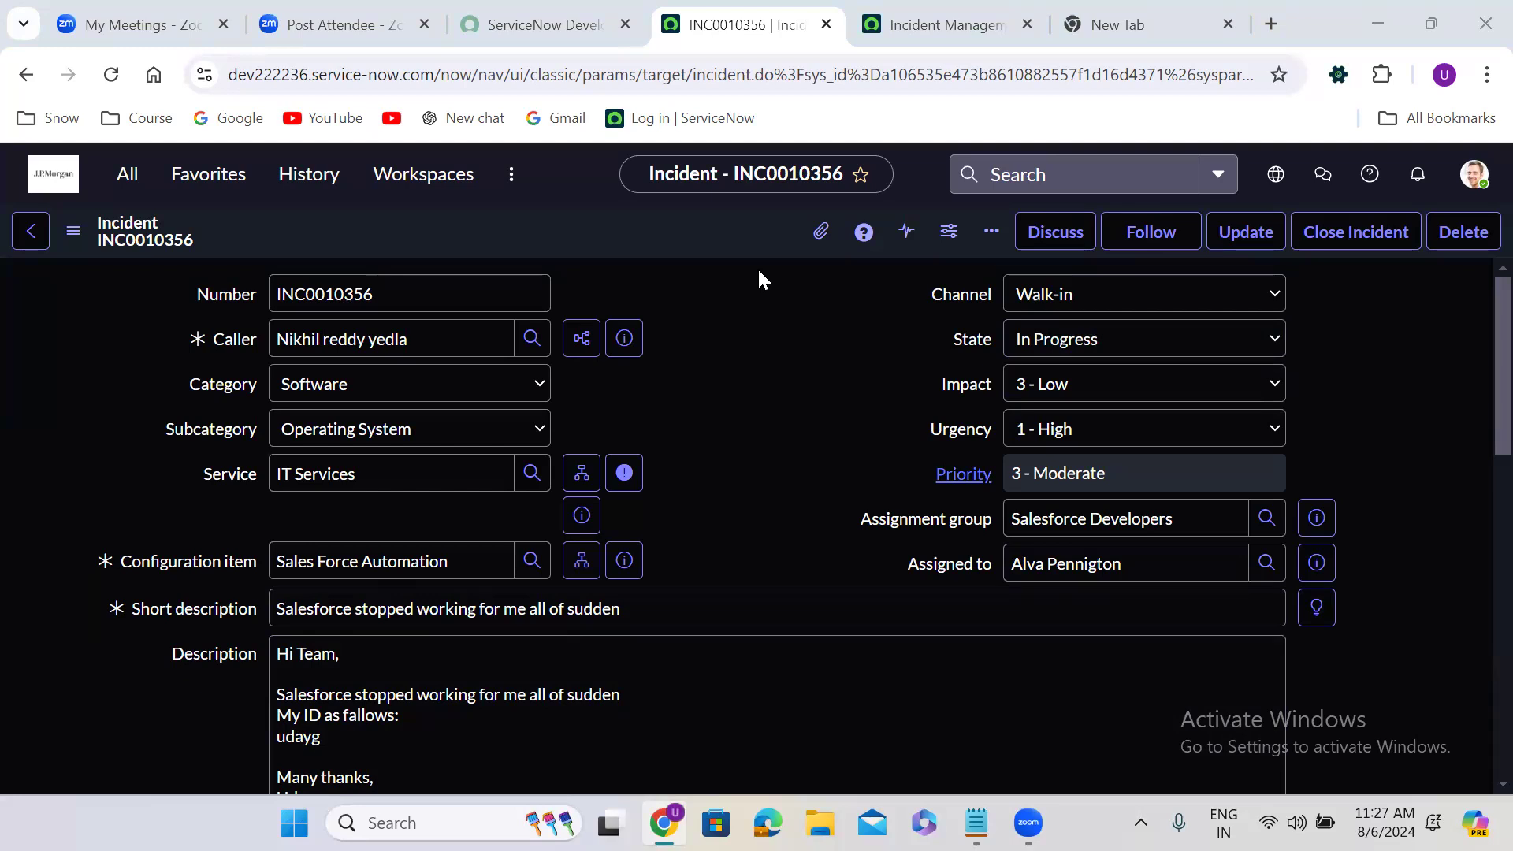
pyautogui.rightClick(693, 231)
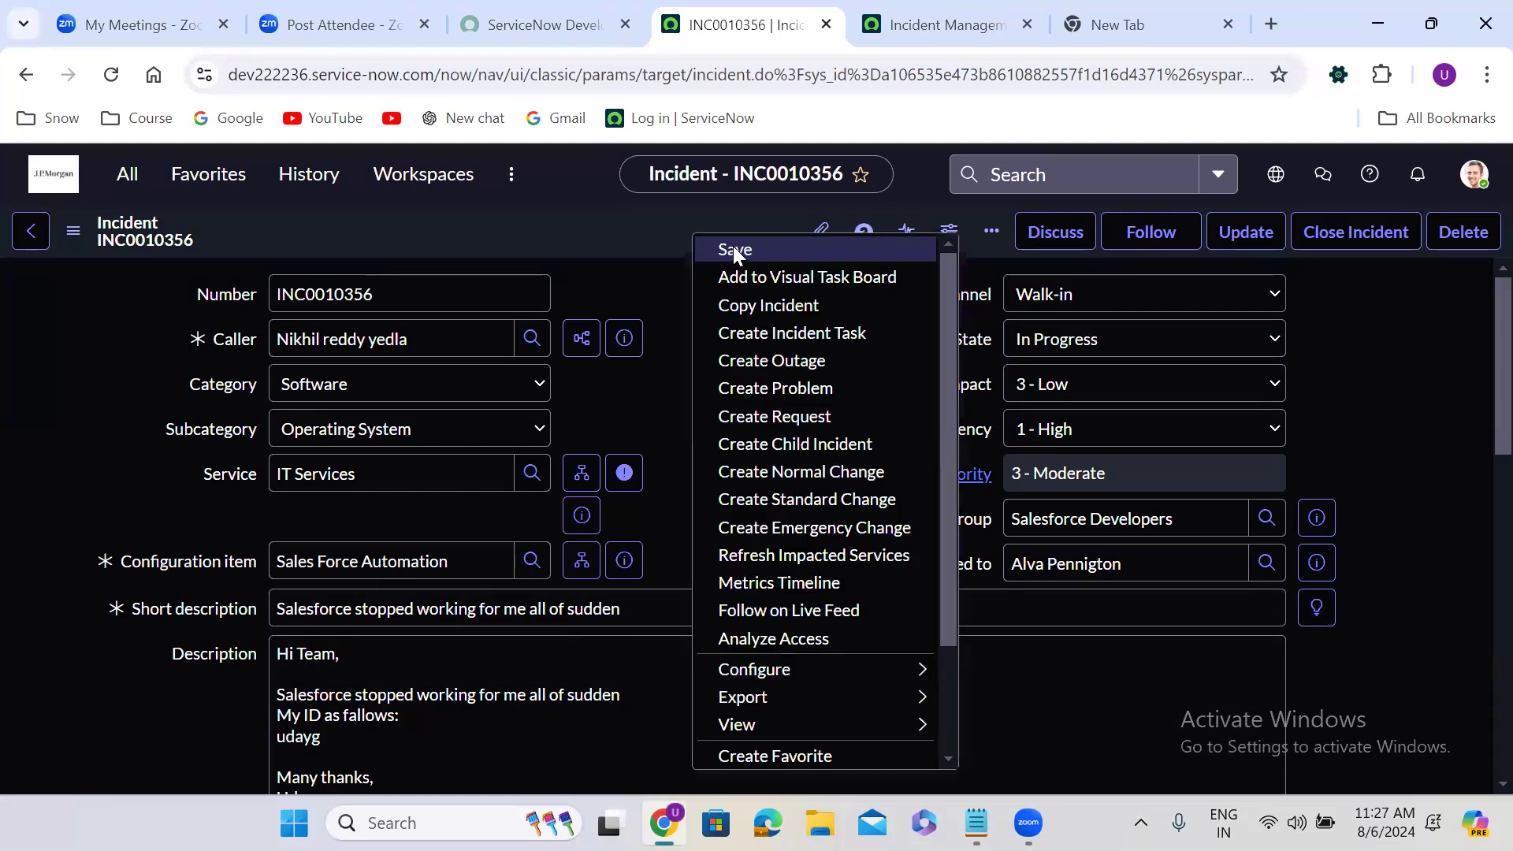
pyautogui.click(732, 245)
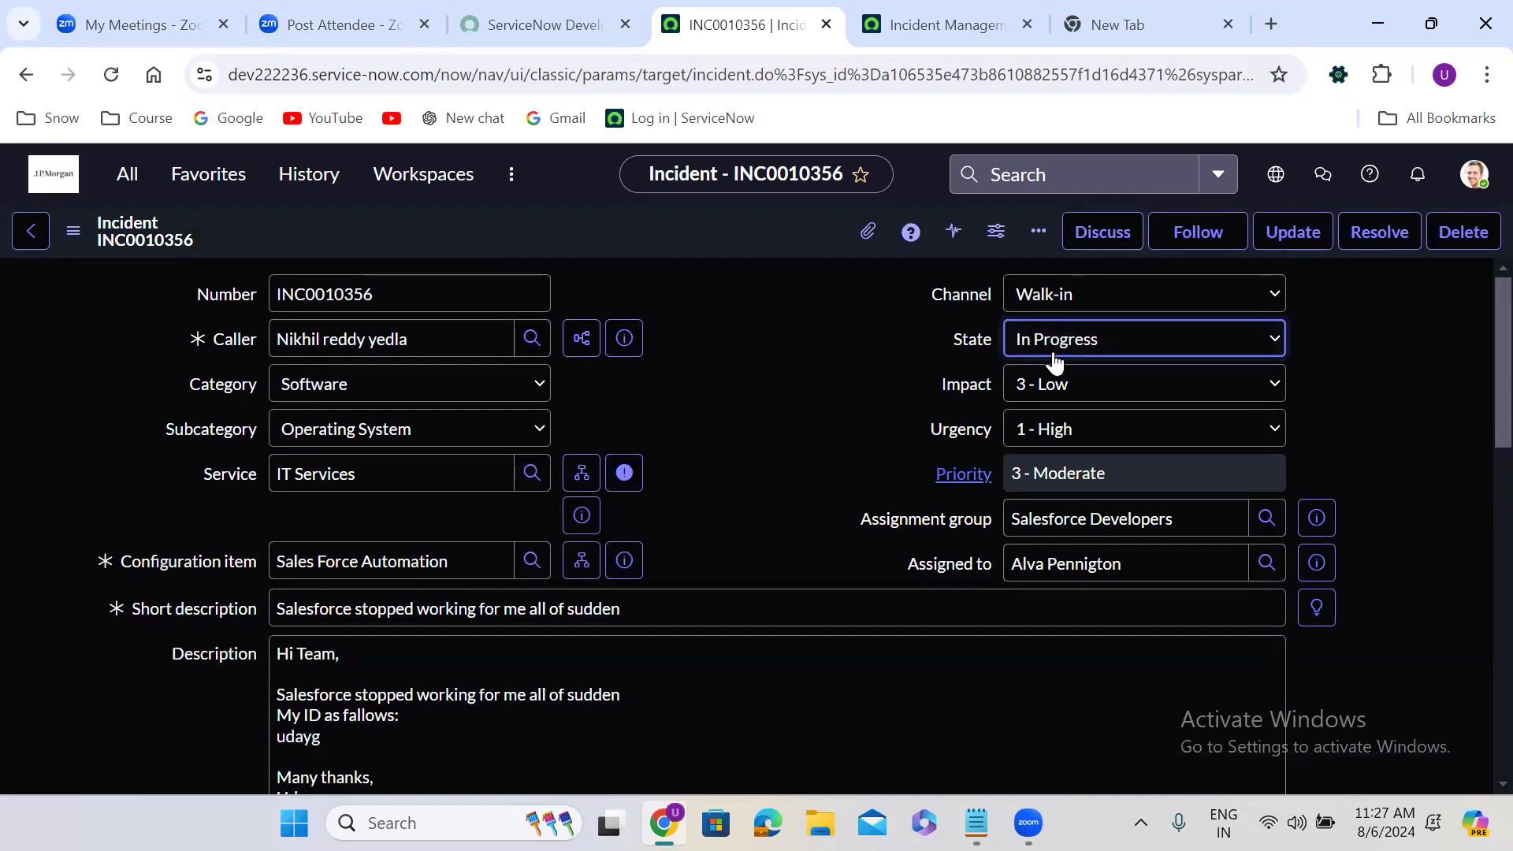
# Set the incident's state to Closed and try to save the record
pyautogui.click(1096, 339)
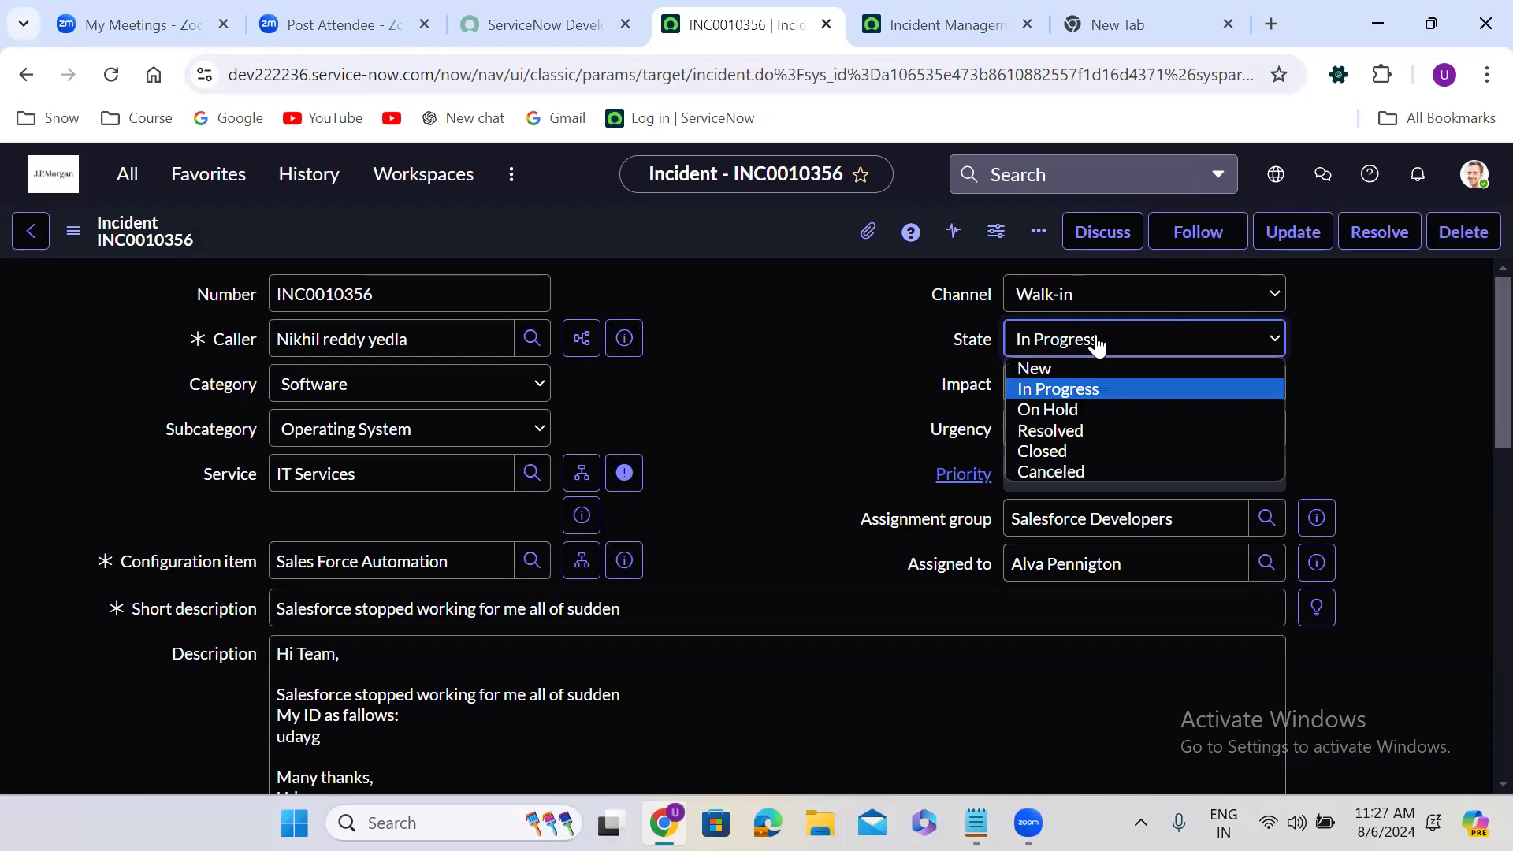
pyautogui.click(1086, 450)
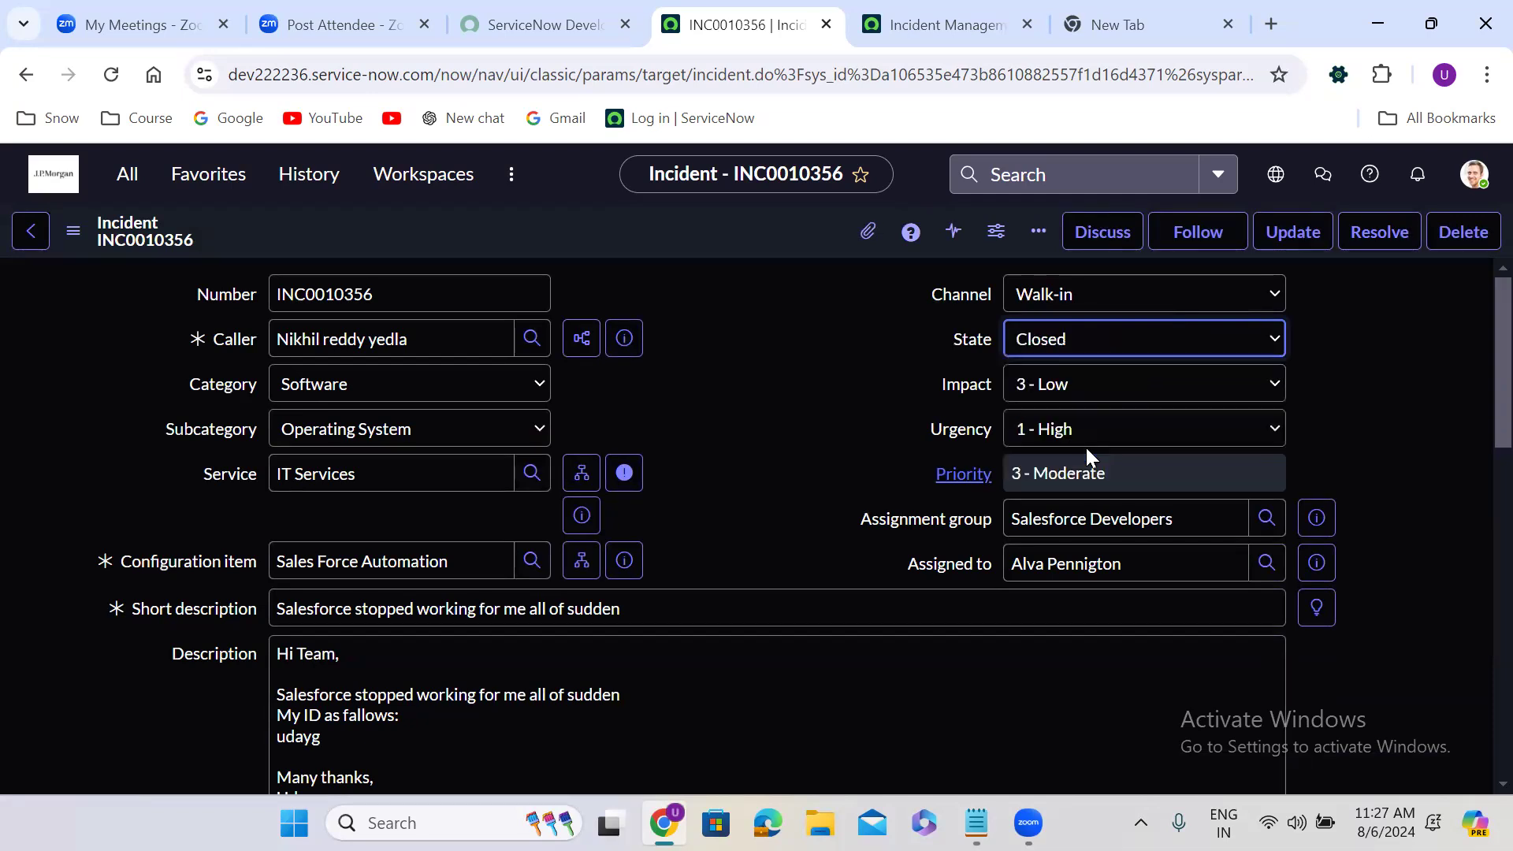
pyautogui.rightClick(676, 222)
pyautogui.click(713, 237)
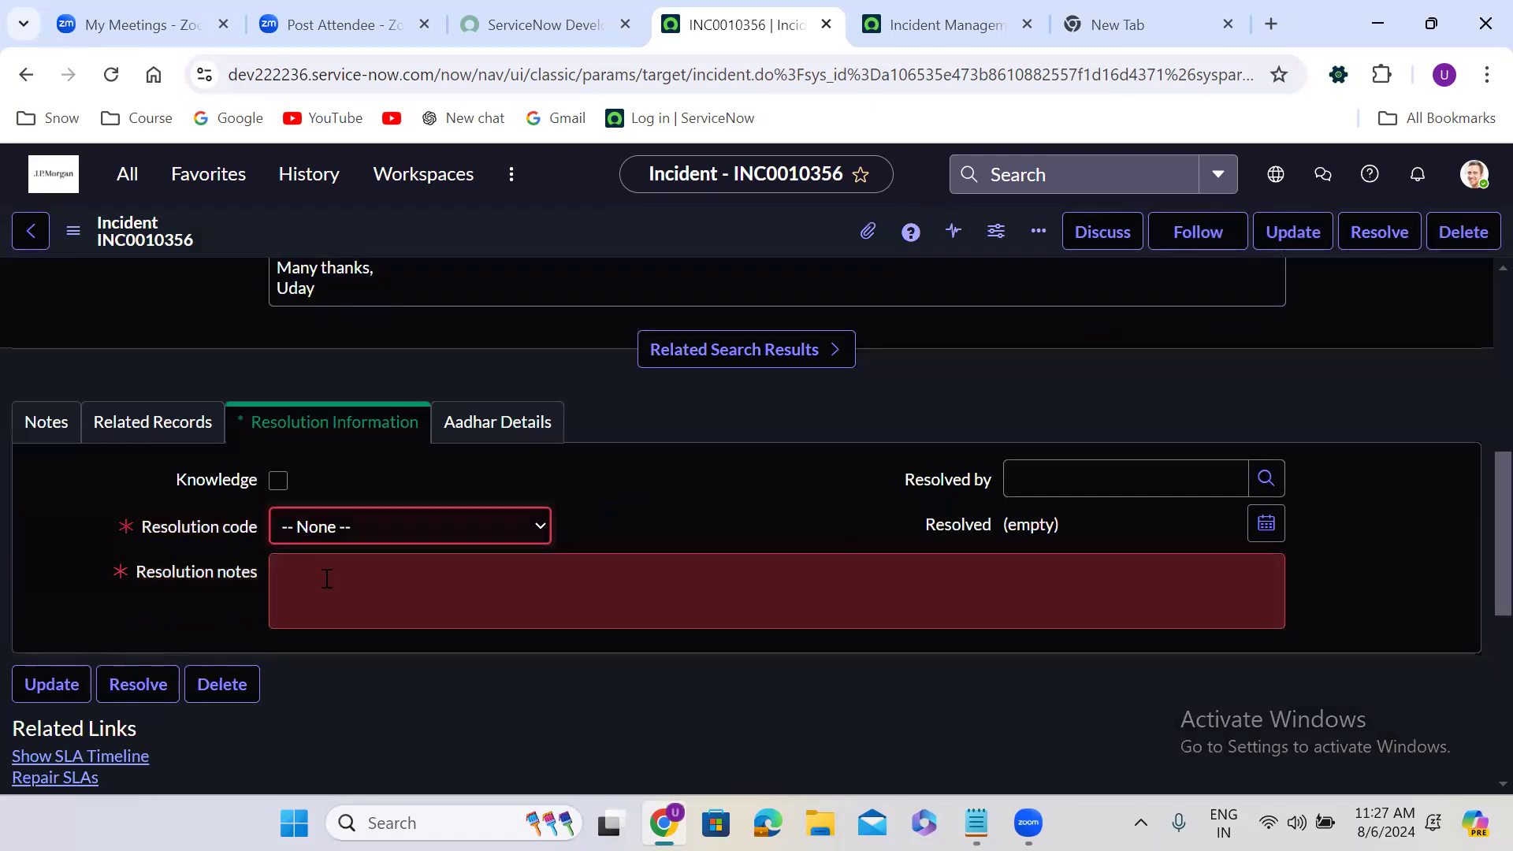
# Fill in the mandatory resolution details with code Solution provided and notes "test wrer", and save the closed incident
pyautogui.click(324, 528)
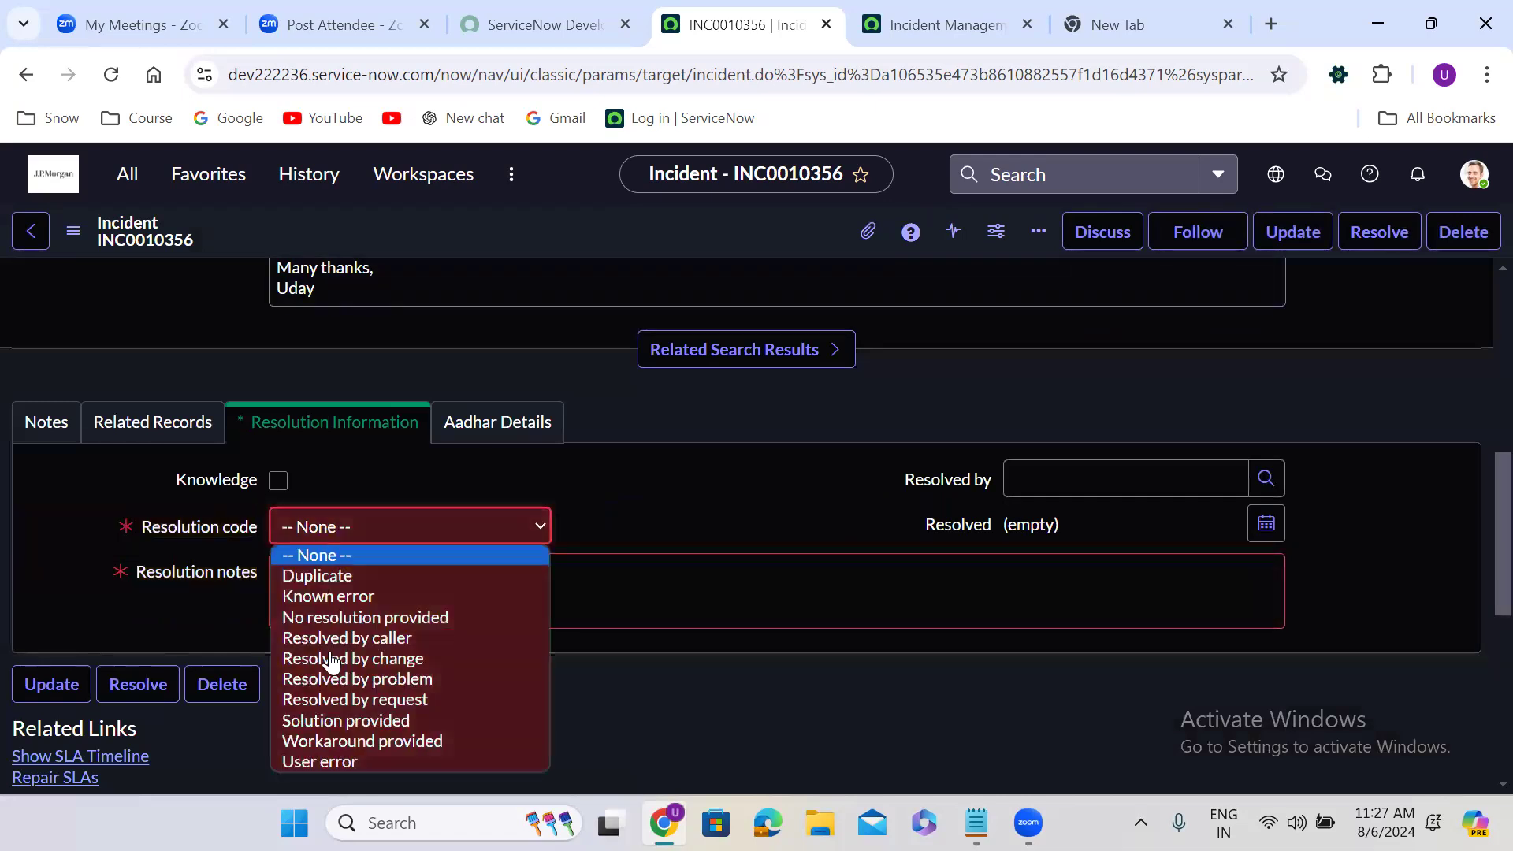
pyautogui.click(345, 720)
pyautogui.click(439, 573)
pyautogui.write('te')
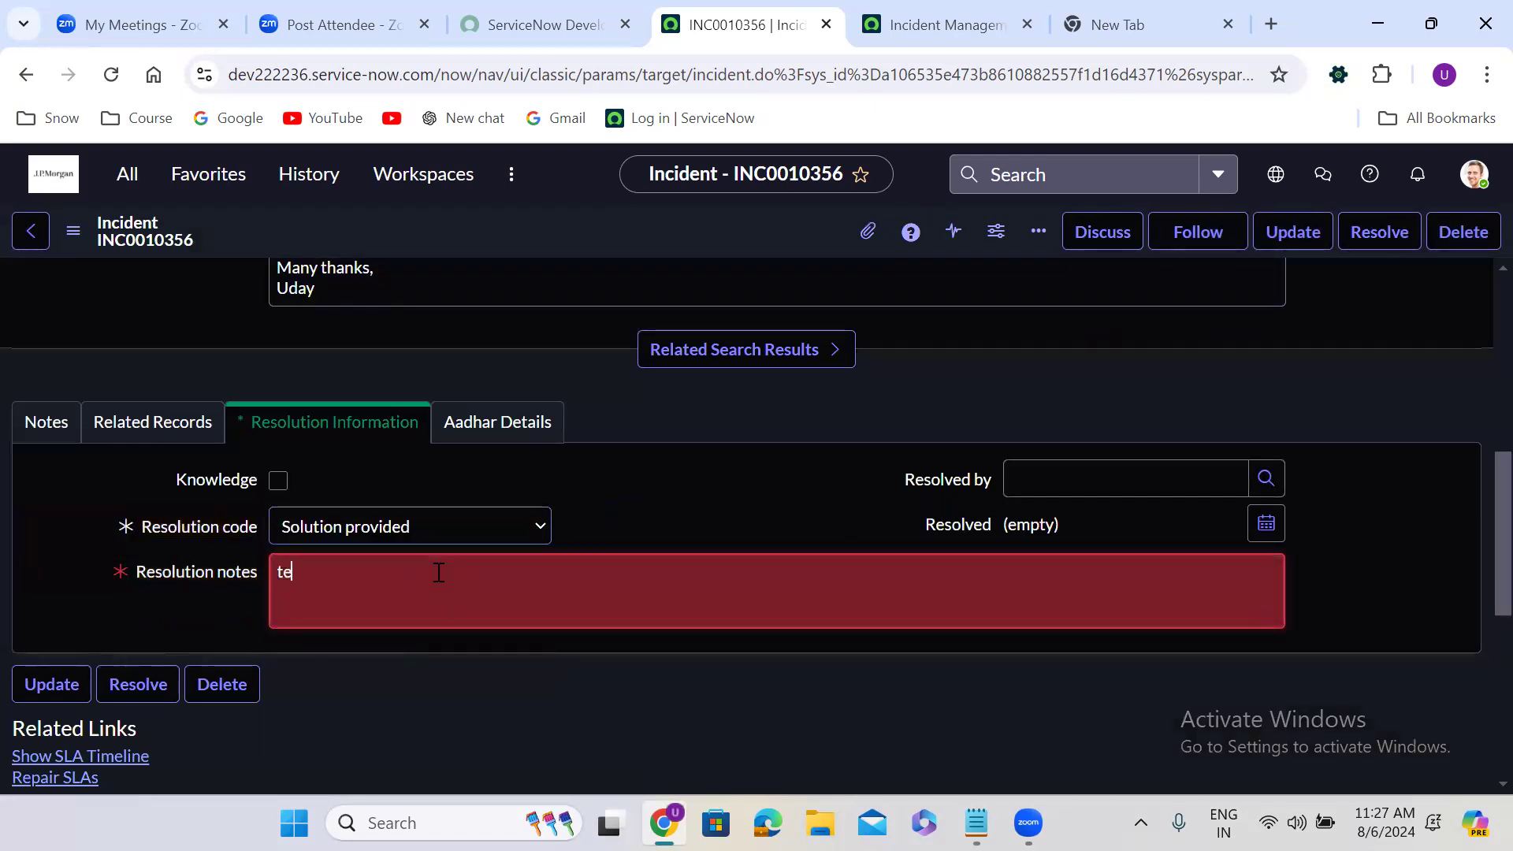
pyautogui.write('st wrer')
pyautogui.rightClick(517, 223)
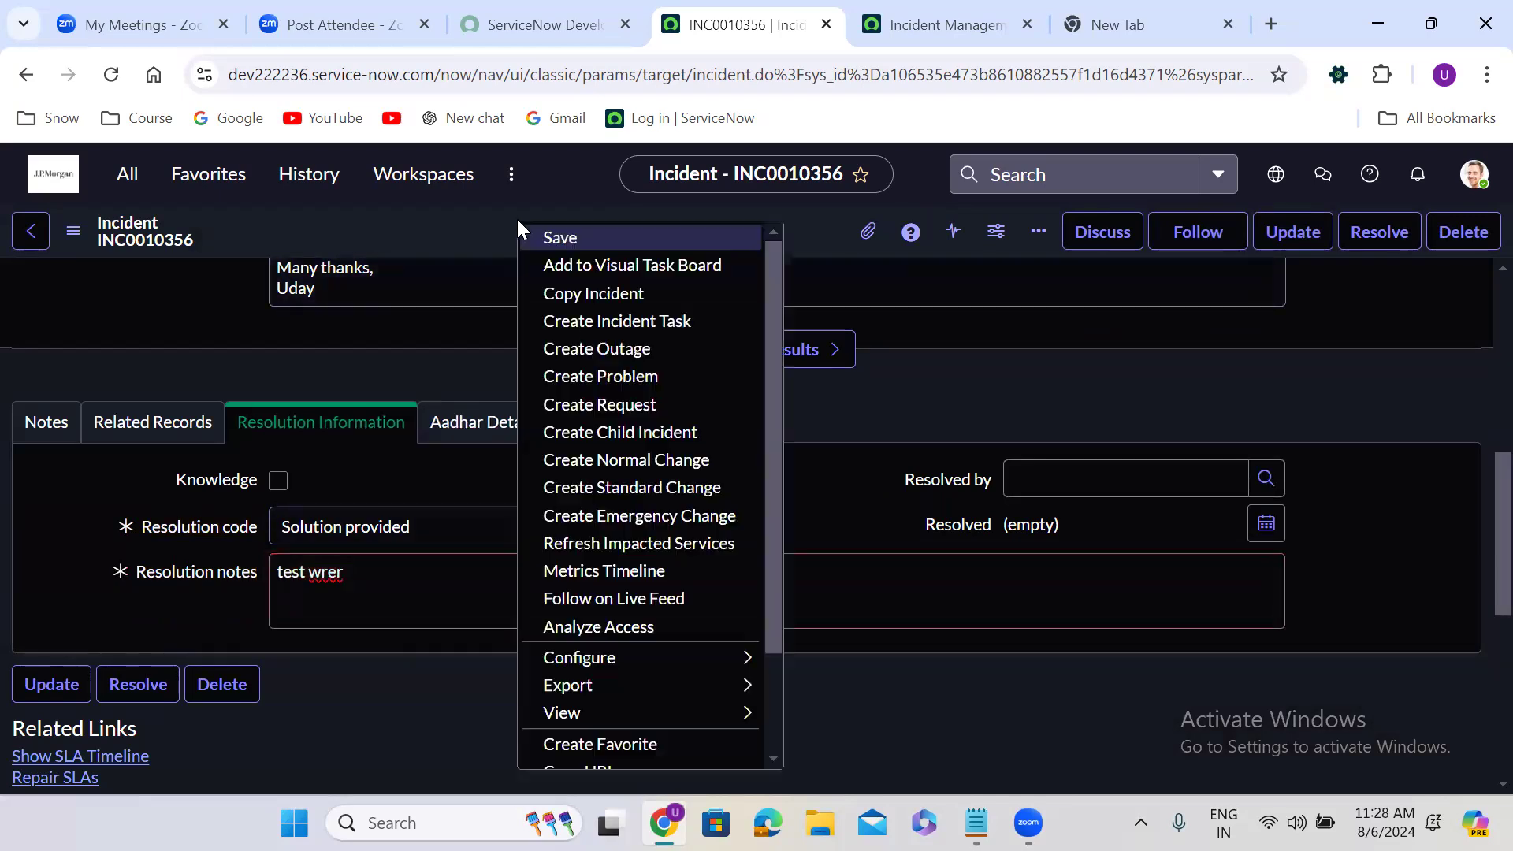
pyautogui.click(558, 235)
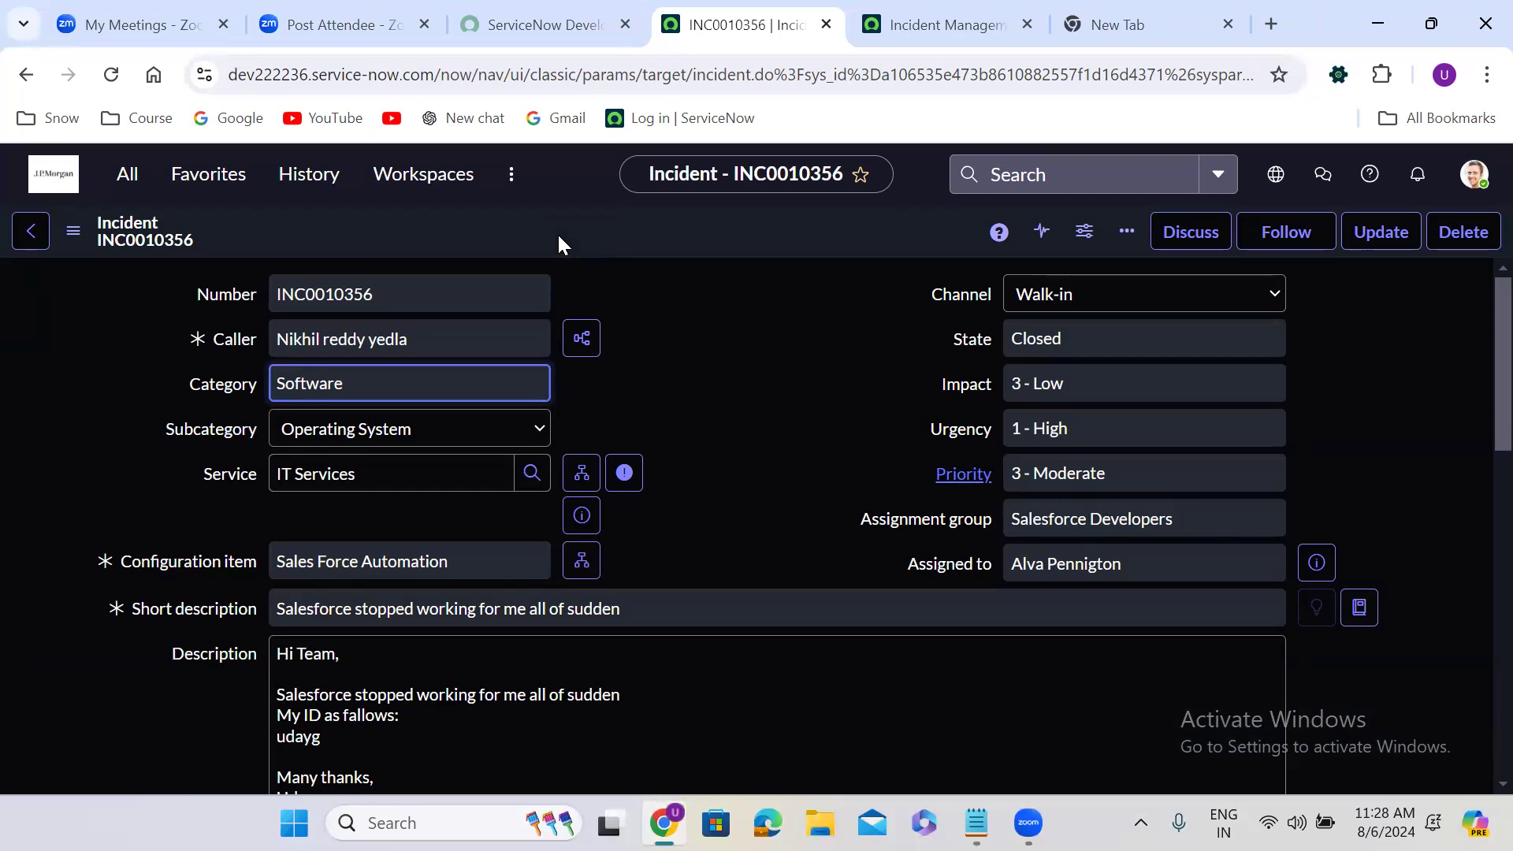
pyautogui.click(715, 366)
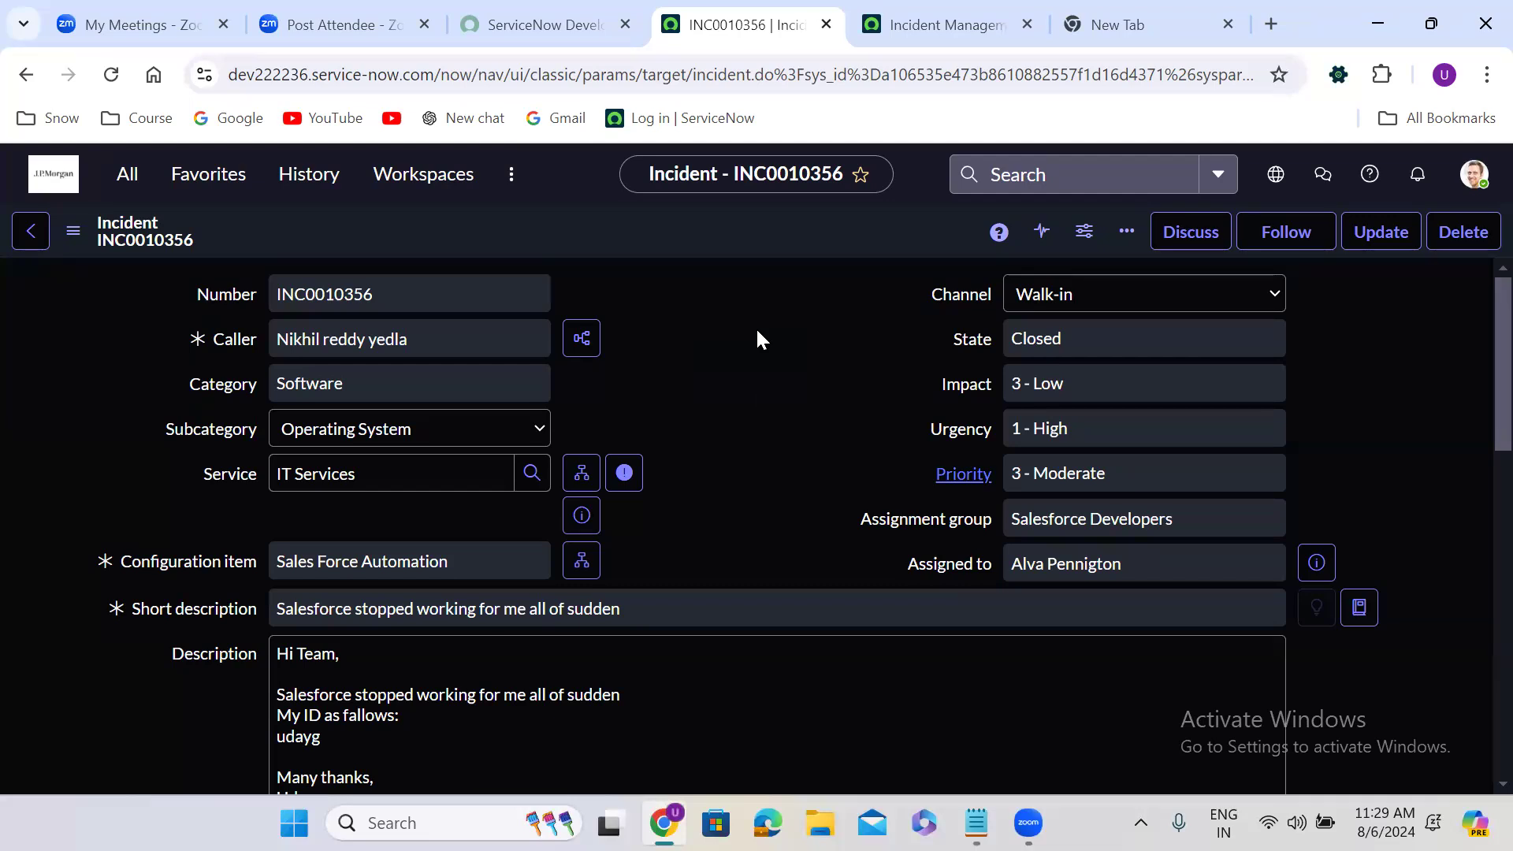
pyautogui.click(602, 690)
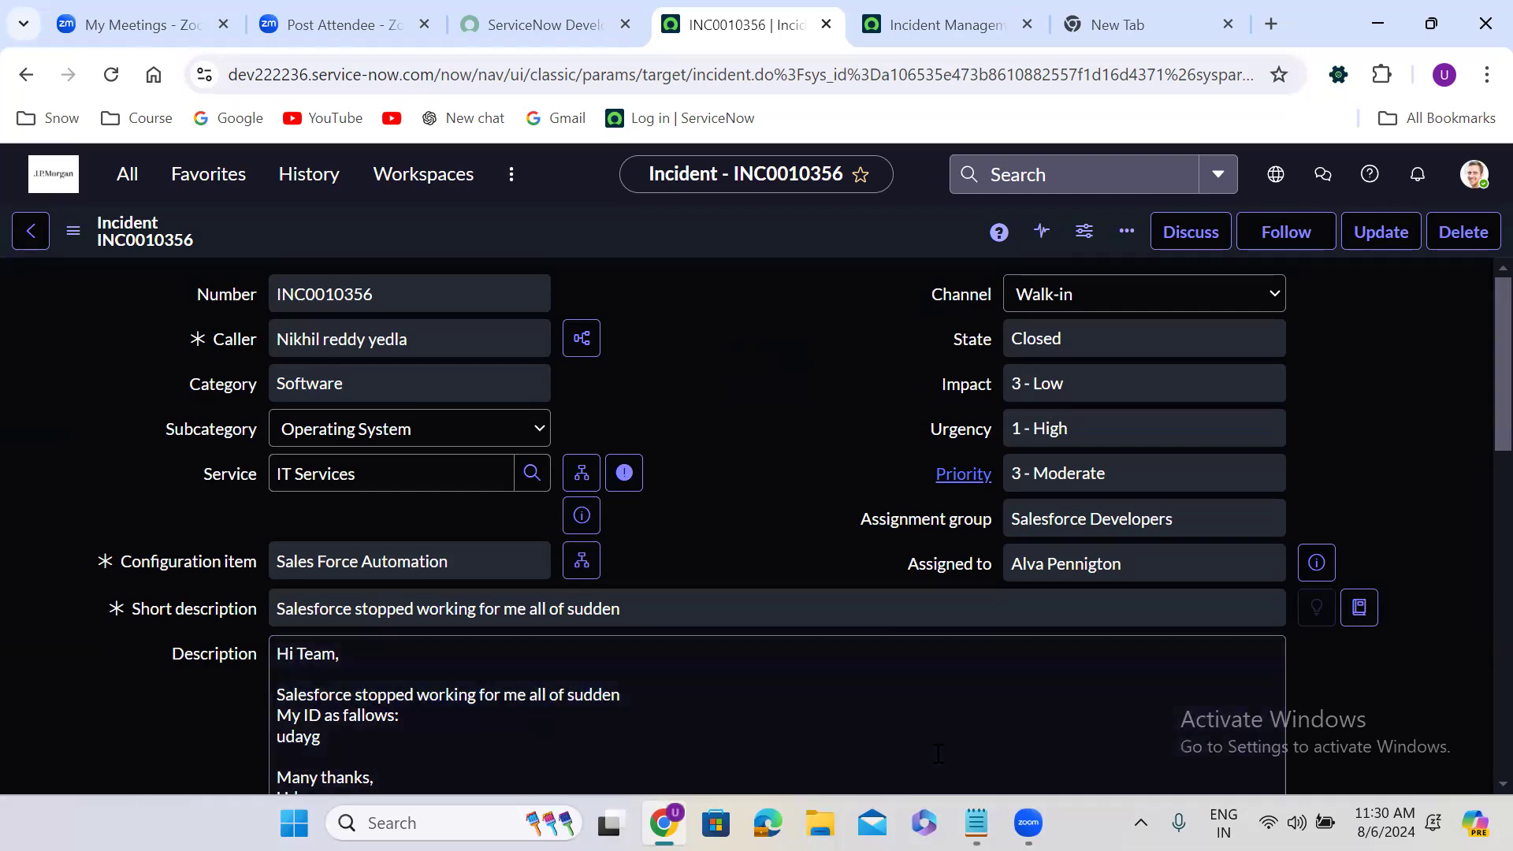
# Switch to the Notepad notes and add the heading "Problem Management:" below the incident definition, separated by blank lines
pyautogui.click(976, 823)
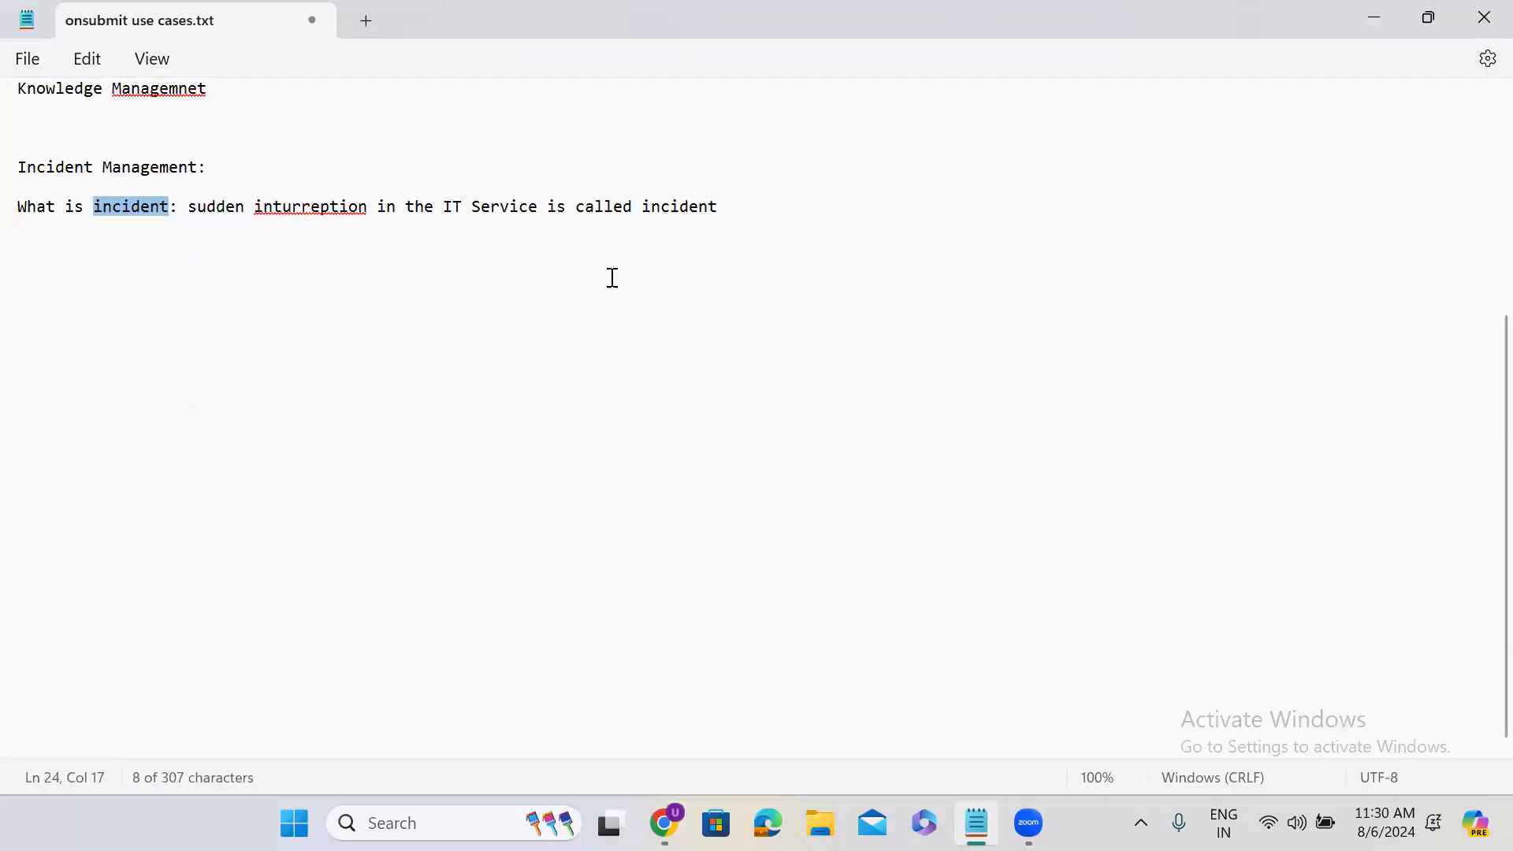
pyautogui.click(731, 213)
pyautogui.press('Return')
pyautogui.press('Return')
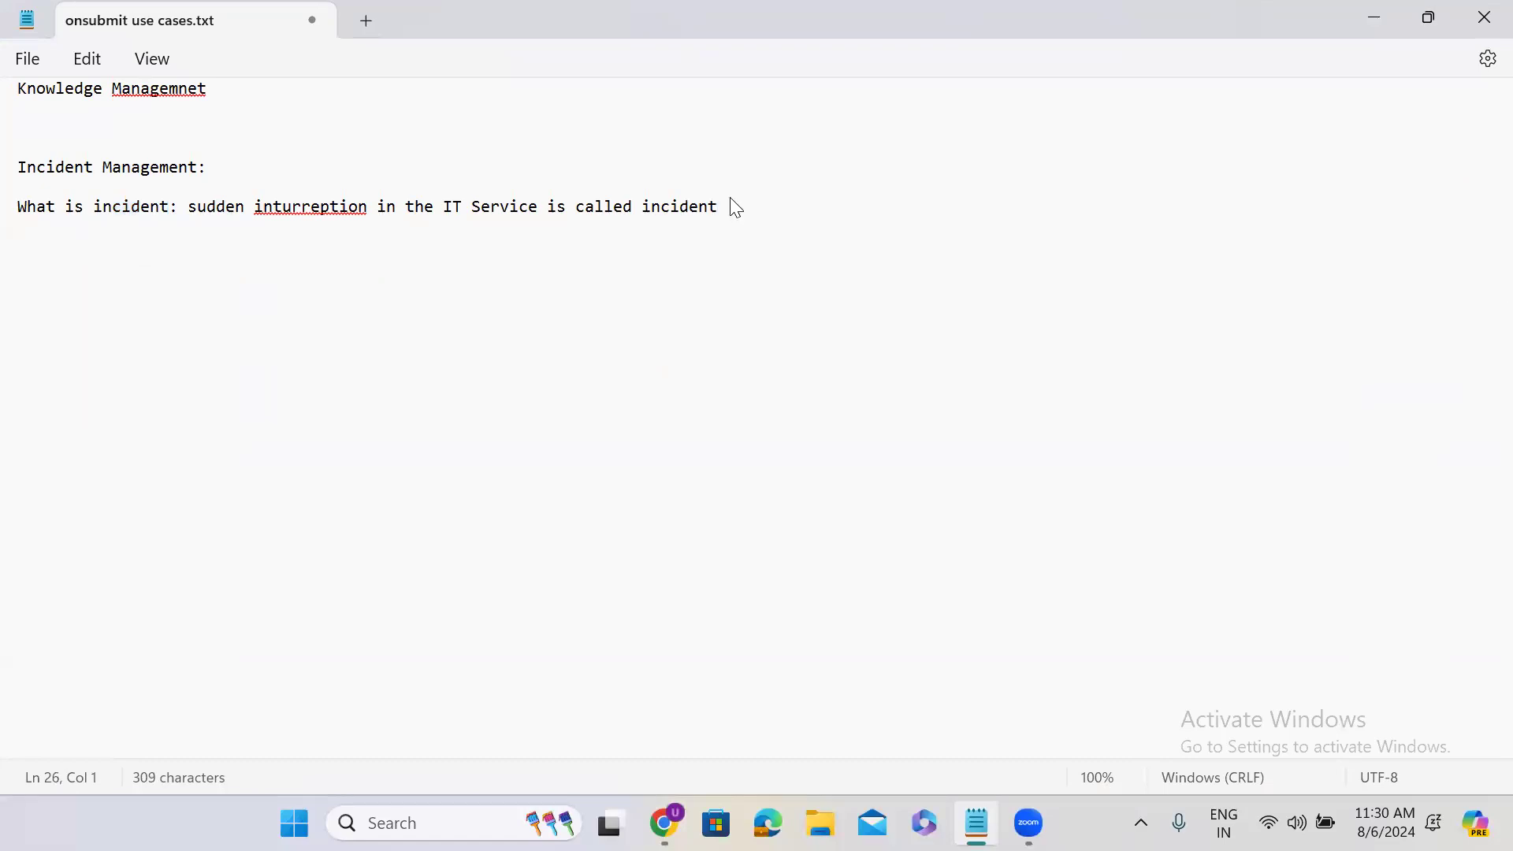
pyautogui.press('Return')
pyautogui.press('Return')
pyautogui.write('Problem Management:')
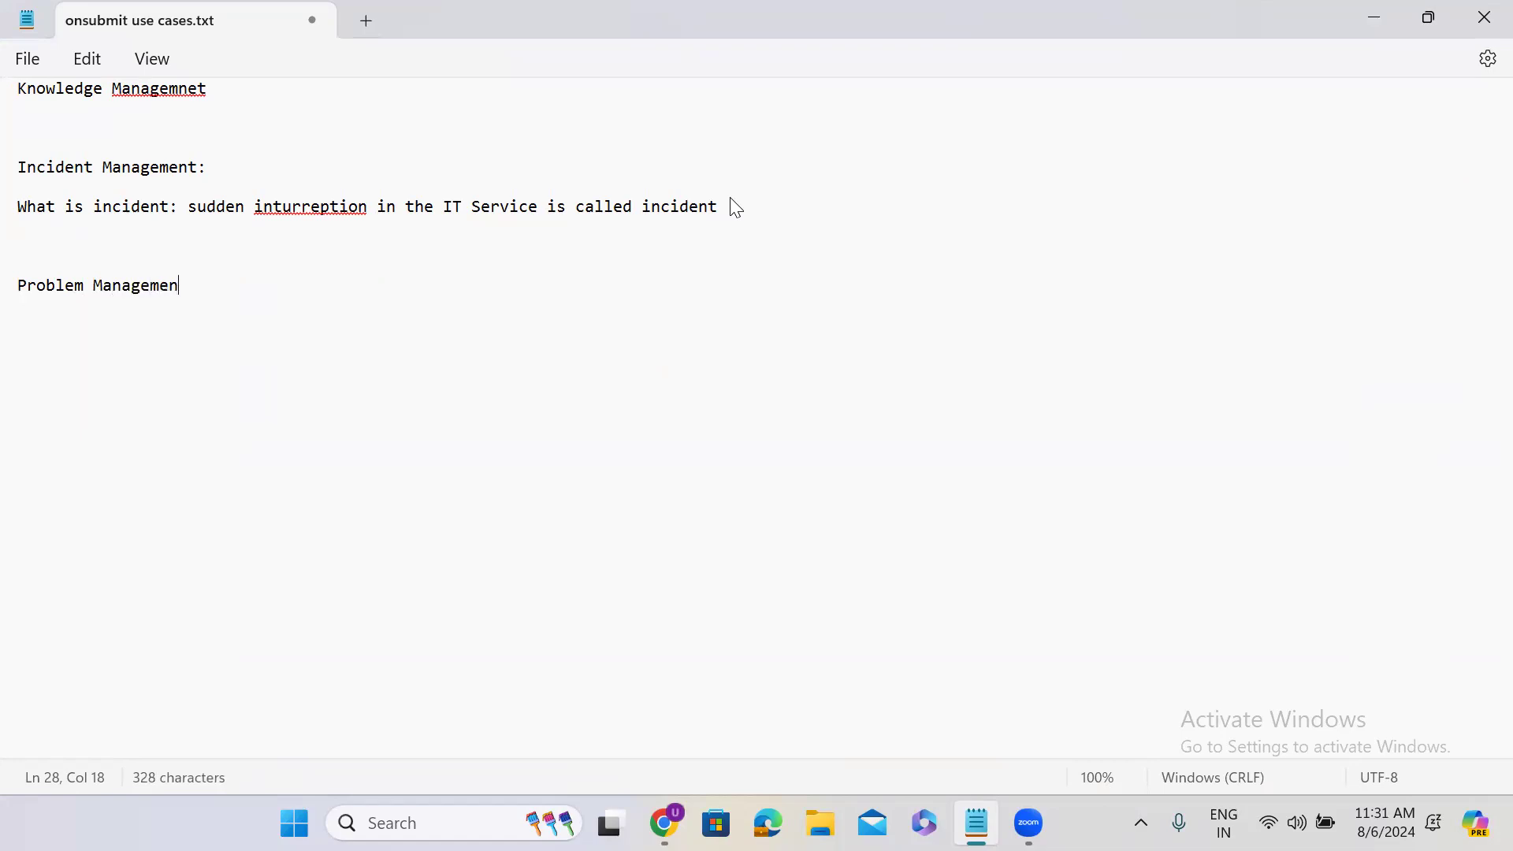
# Add the question "What is problem?" beneath the Problem Management heading and start a new line below it
pyautogui.press('Return')
pyautogui.press('Return')
pyautogui.write('What is problem?')
pyautogui.press('Return')
pyautogui.press('Return')
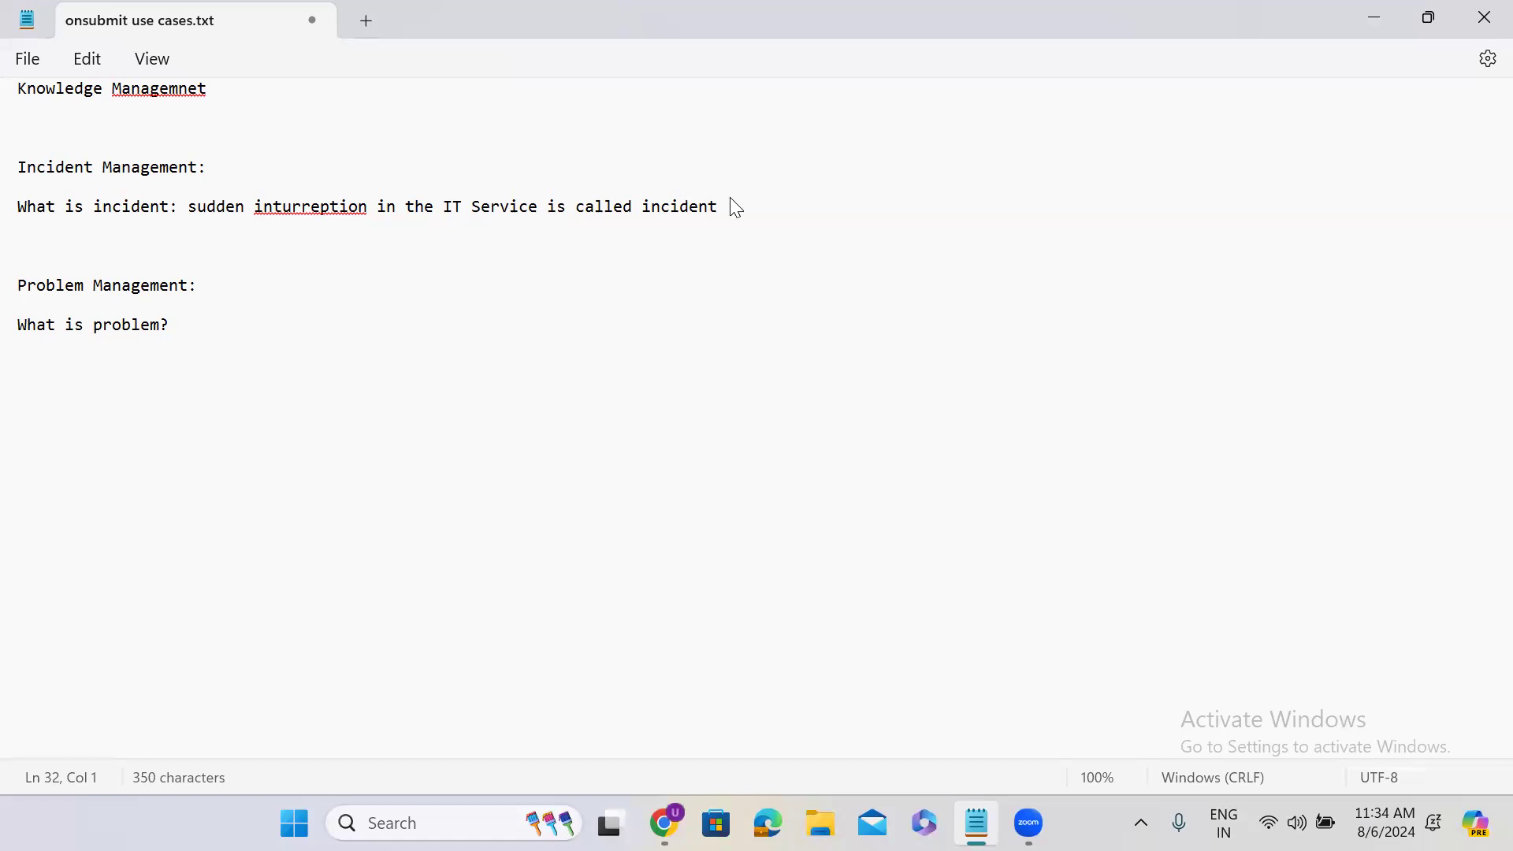
# Answer "What is problem?" on the same line with "repeated inturreption in the service is called problem." and start a new line below it
pyautogui.click(219, 312)
pyautogui.click(193, 326)
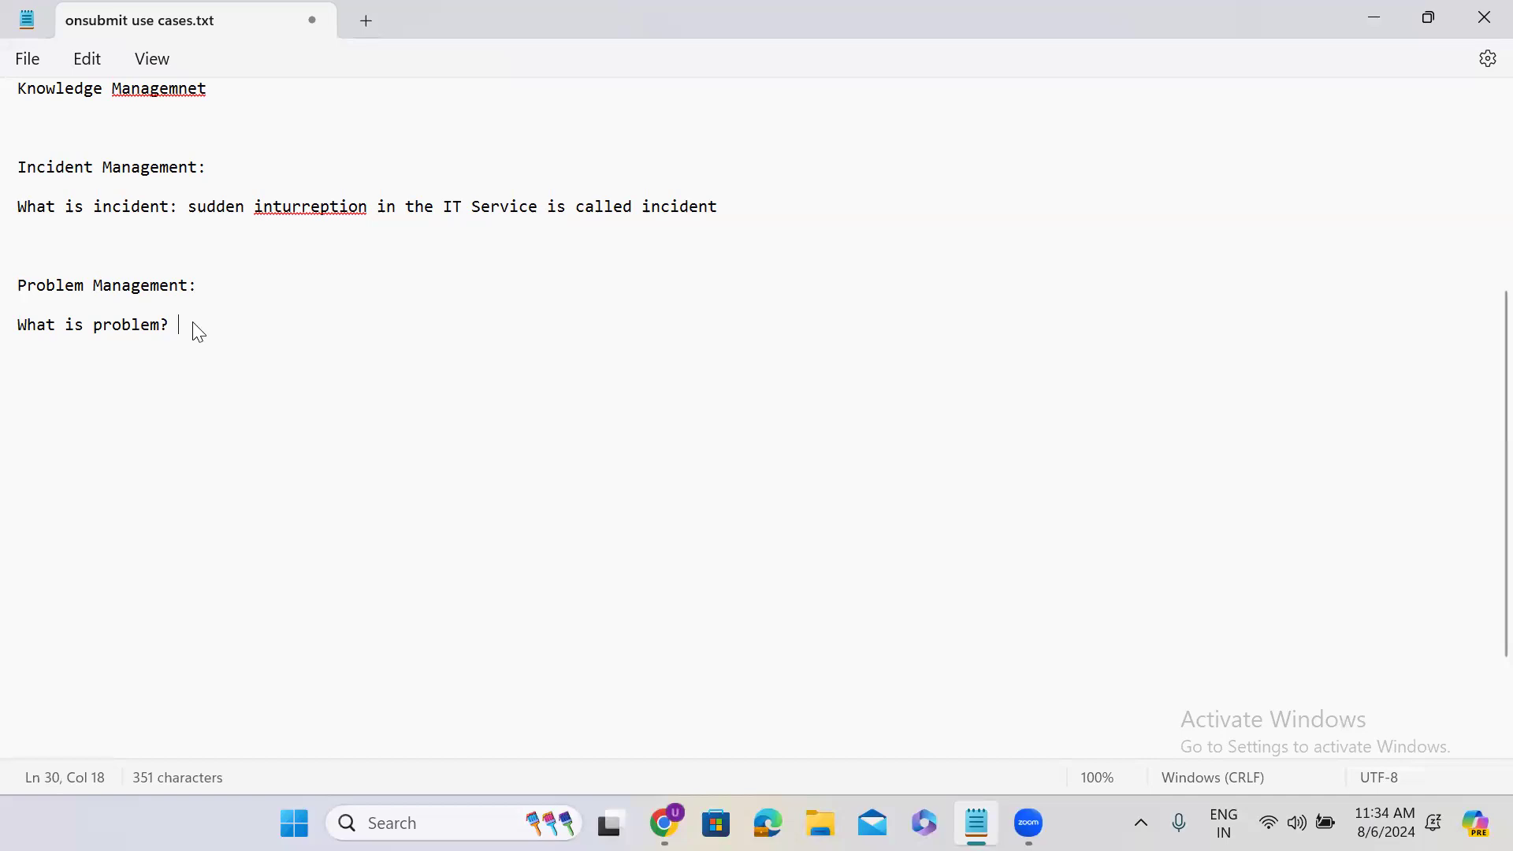
pyautogui.write('-> re')
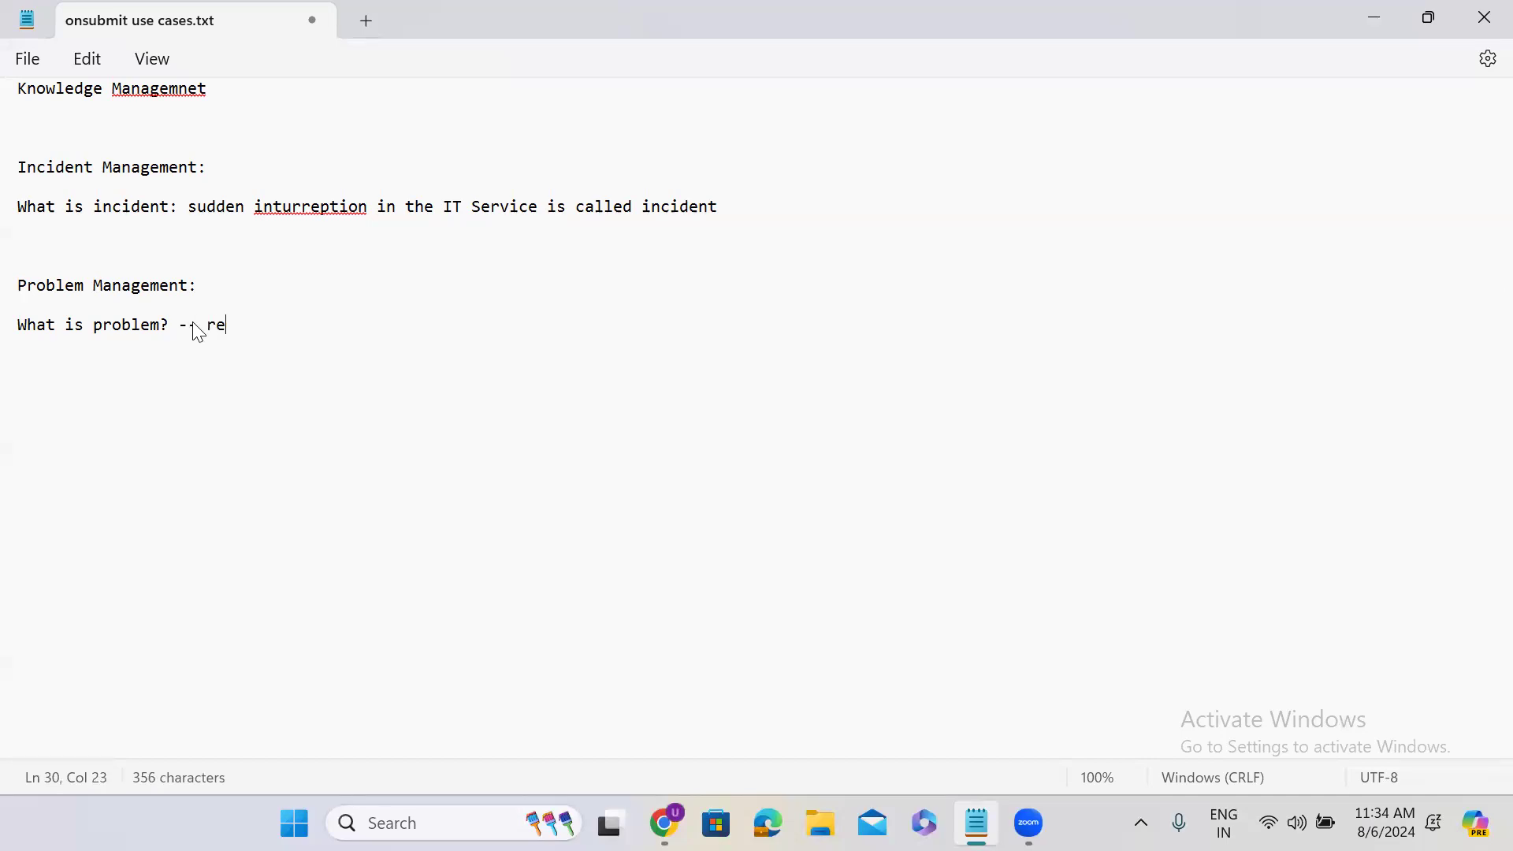
pyautogui.write('peated inturrept')
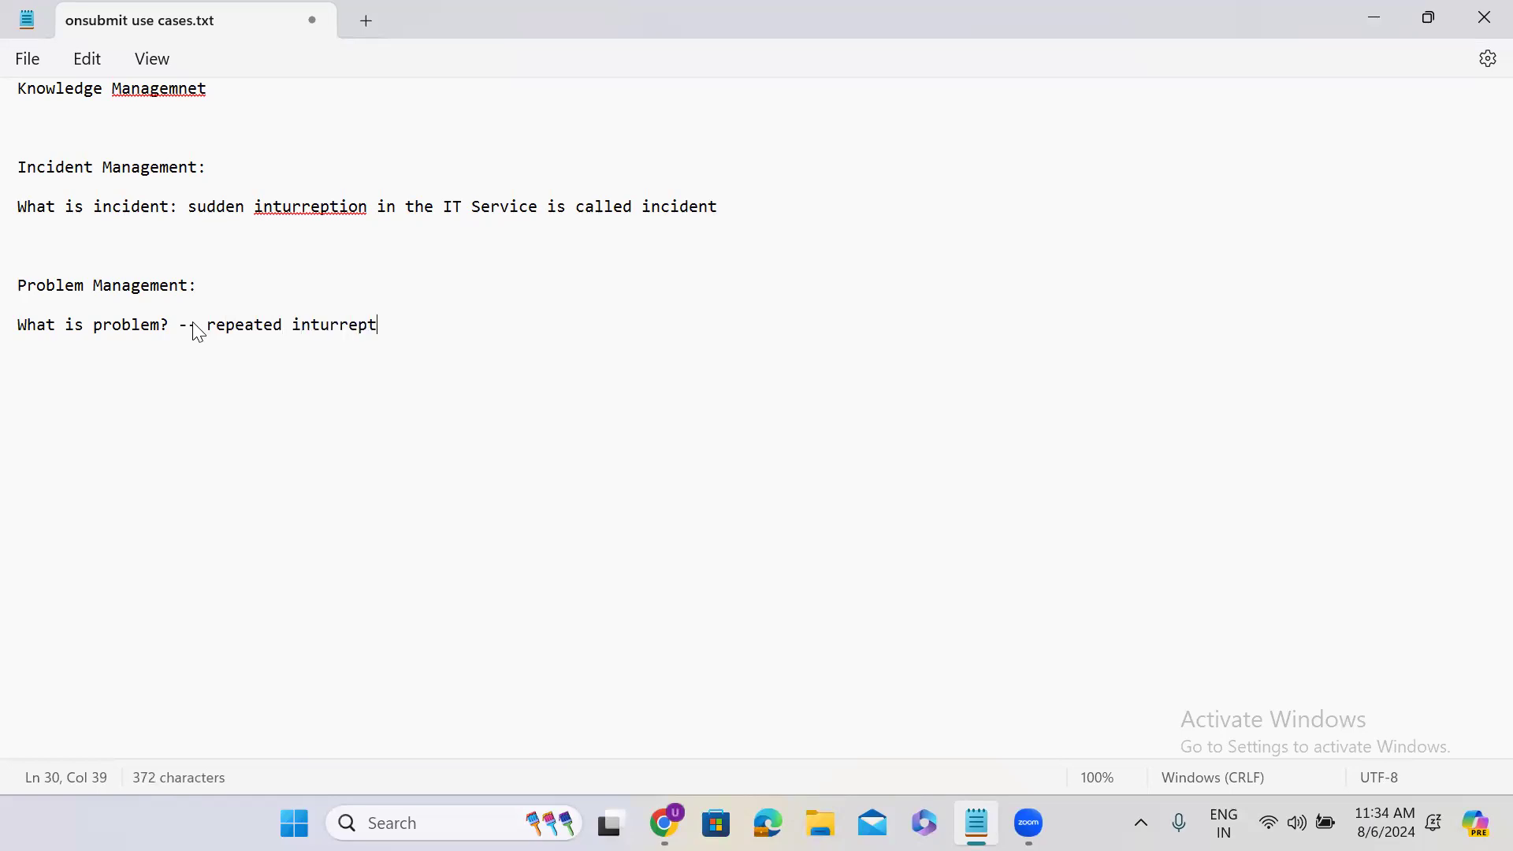
pyautogui.write('ion in the service')
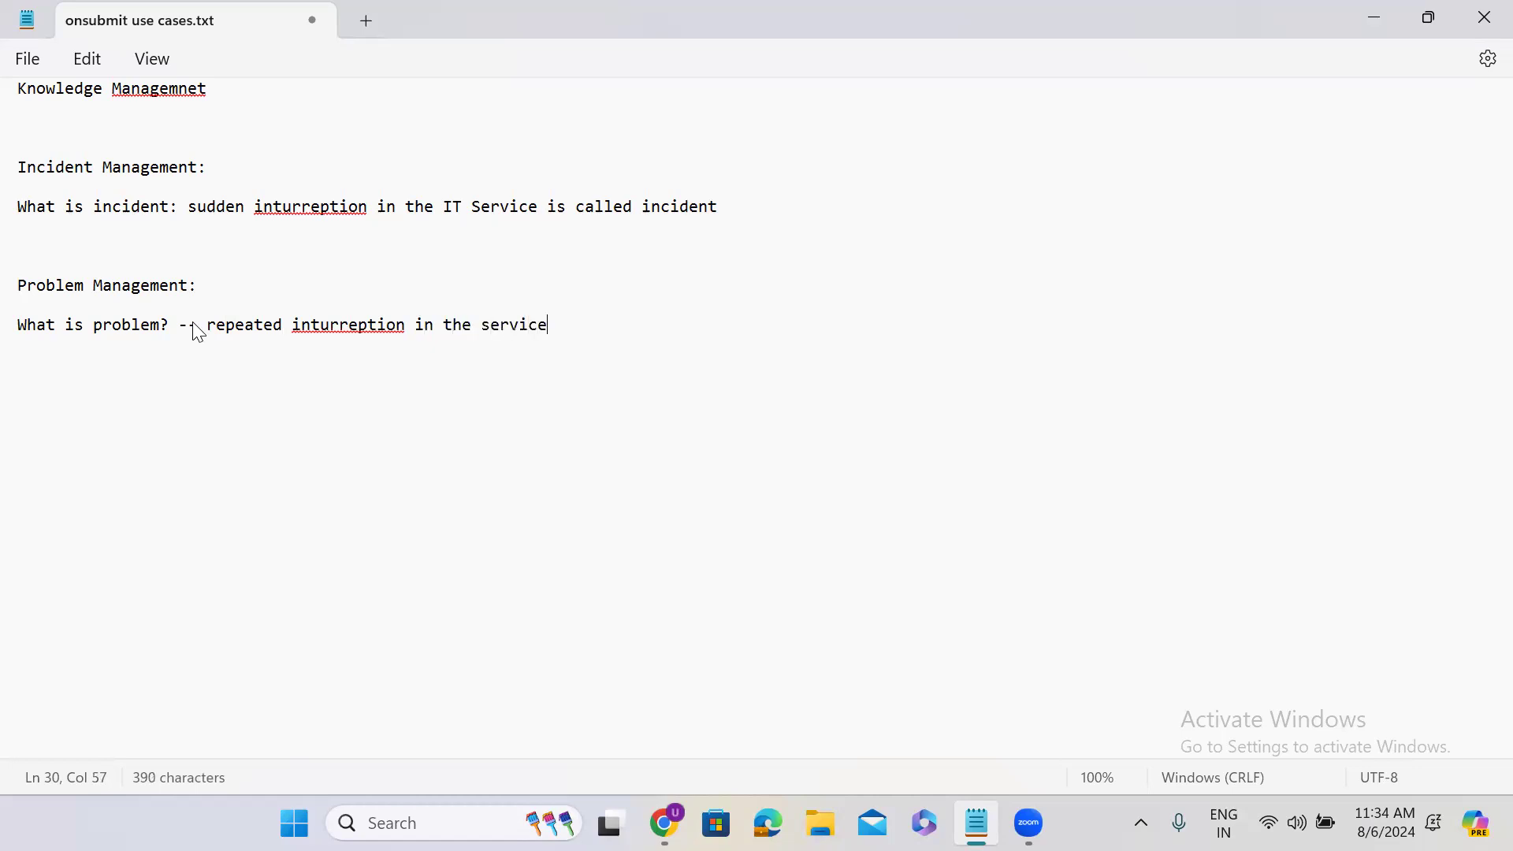
pyautogui.write(' is called problem.')
pyautogui.press('Return')
pyautogui.press('Return')
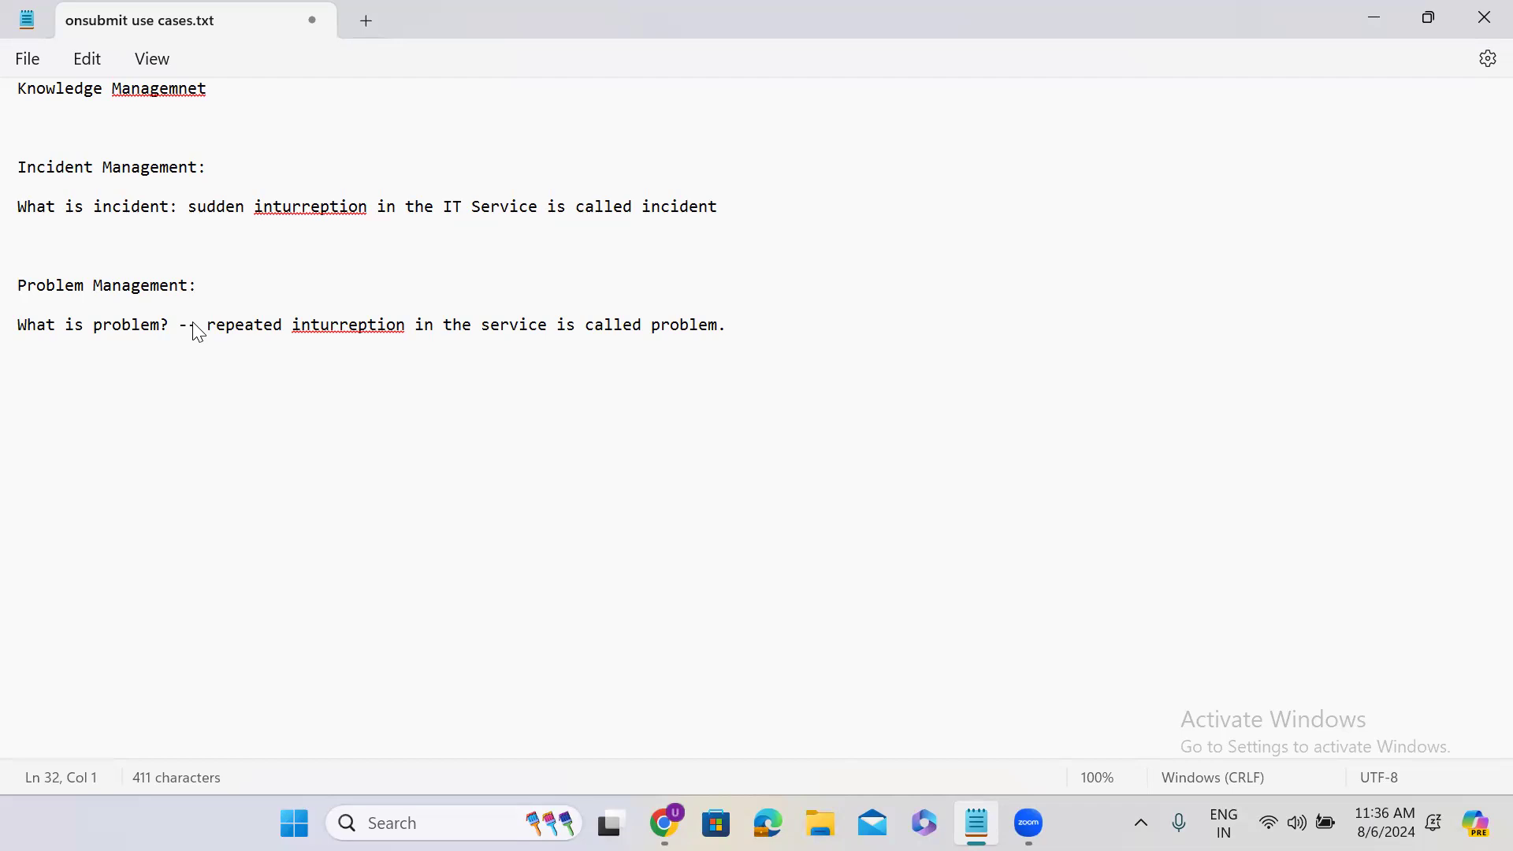
# Switch to ServiceNow in the browser and create a copy of the closed Salesforce incident
pyautogui.click(1369, 22)
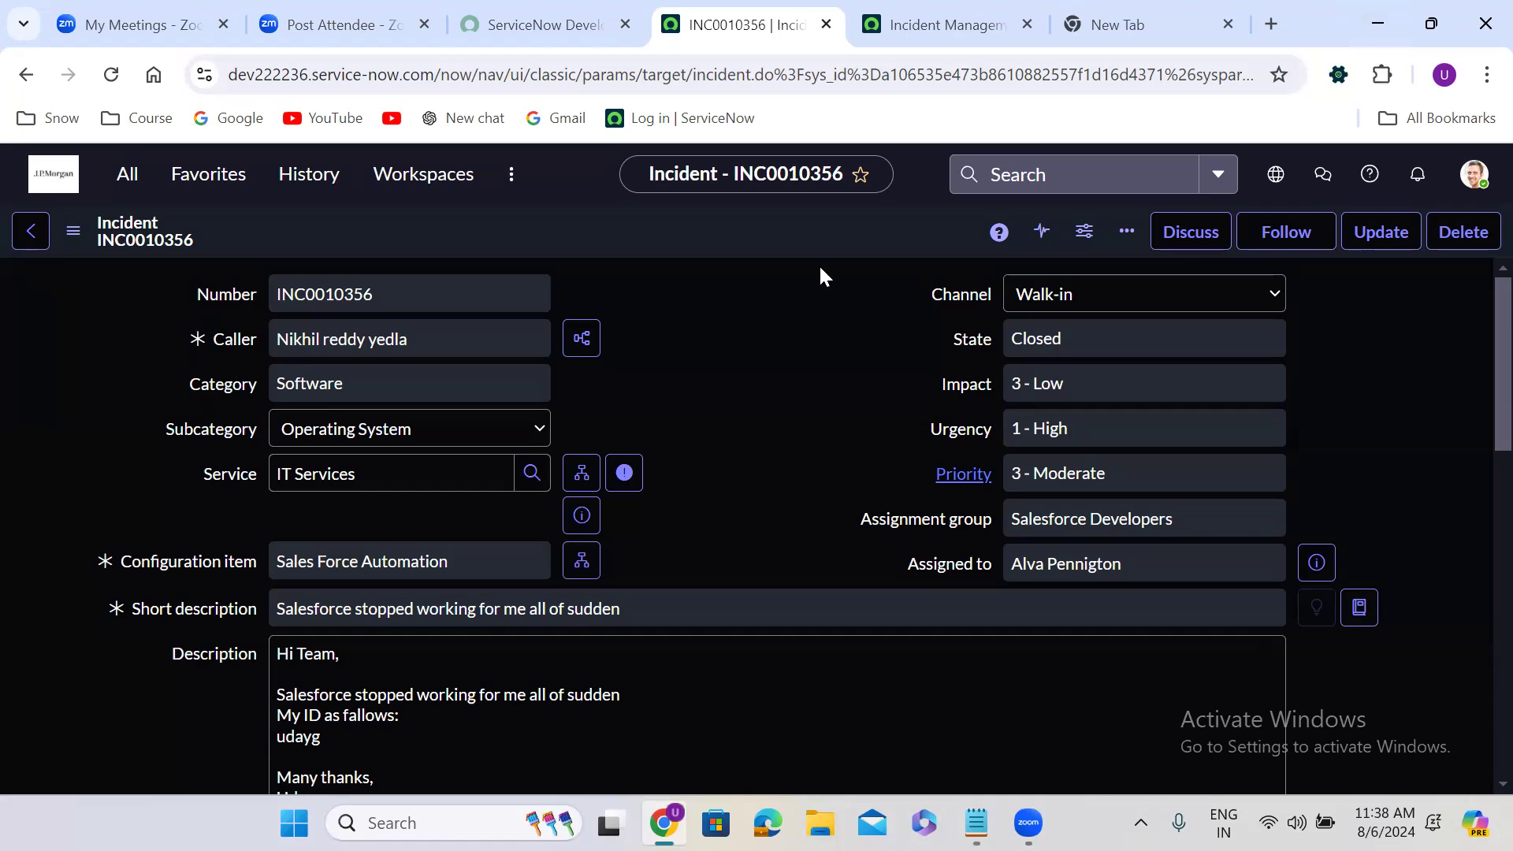
pyautogui.rightClick(681, 224)
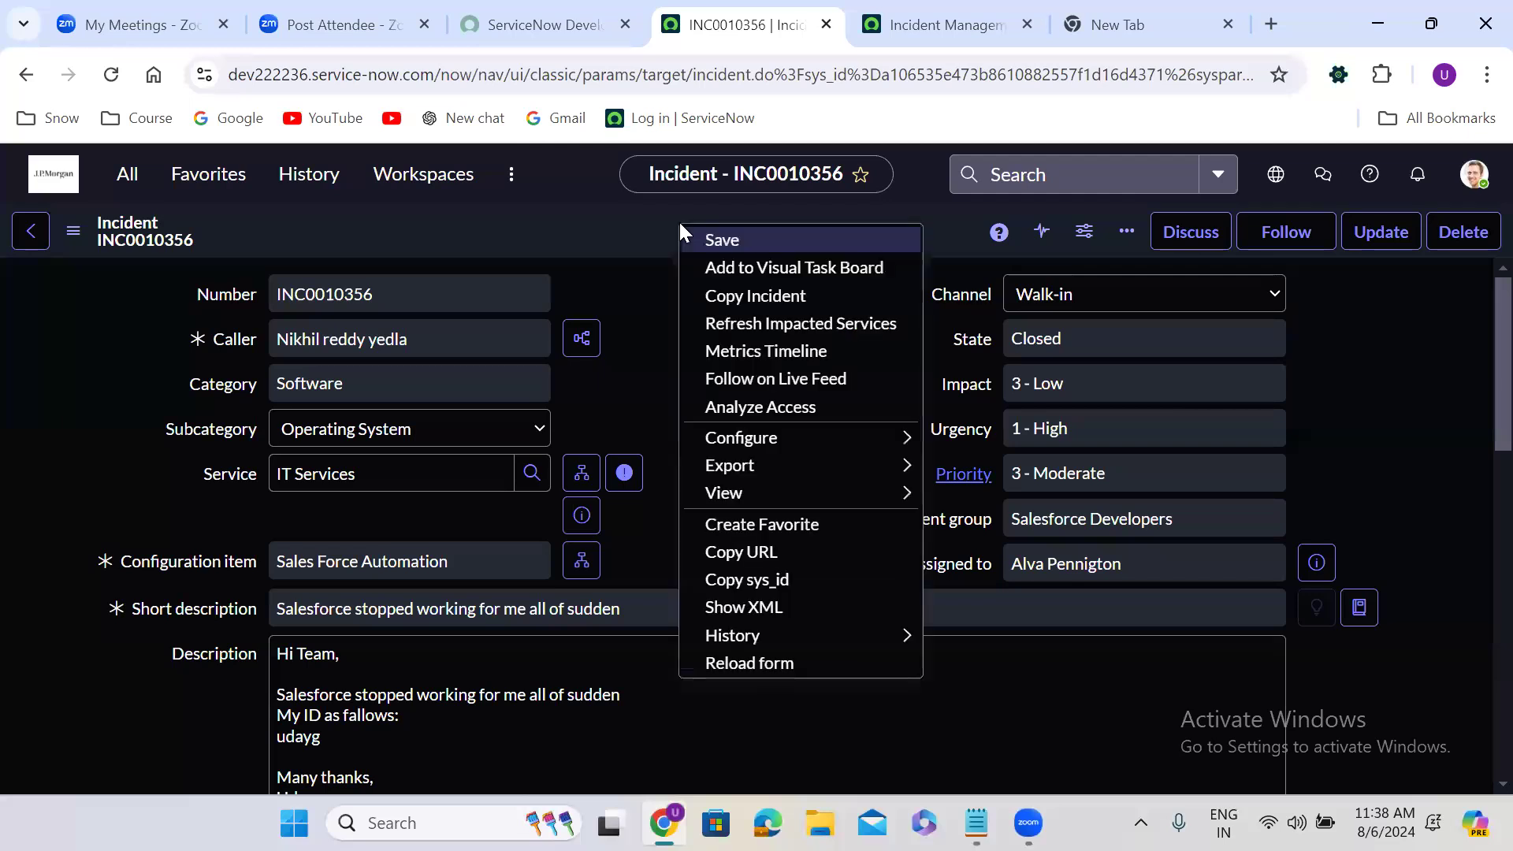
pyautogui.click(766, 289)
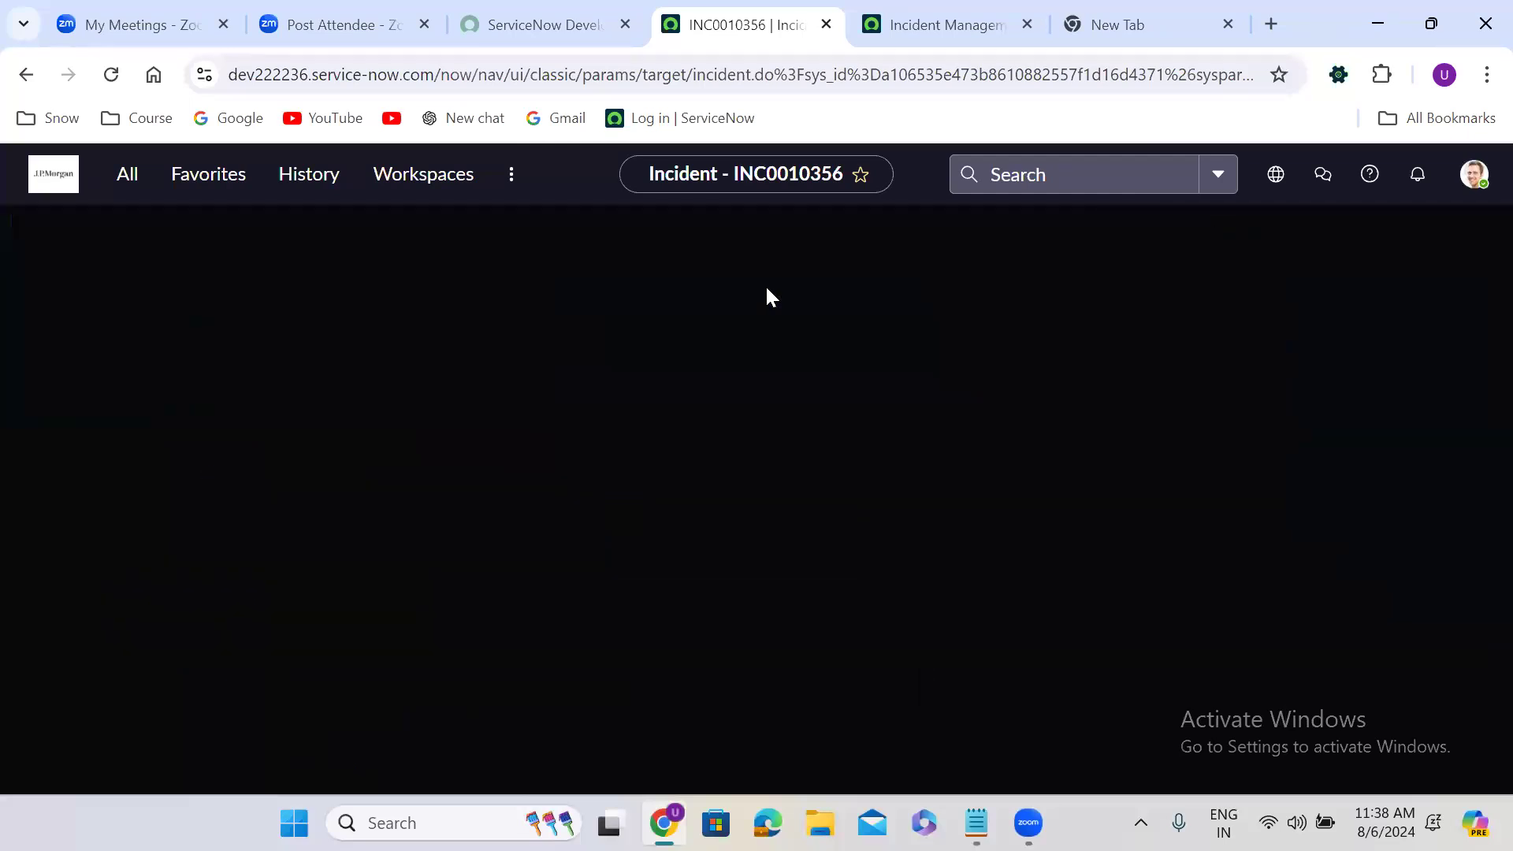
# Select the original incident's caller on the copied incident and save the new record
pyautogui.click(401, 336)
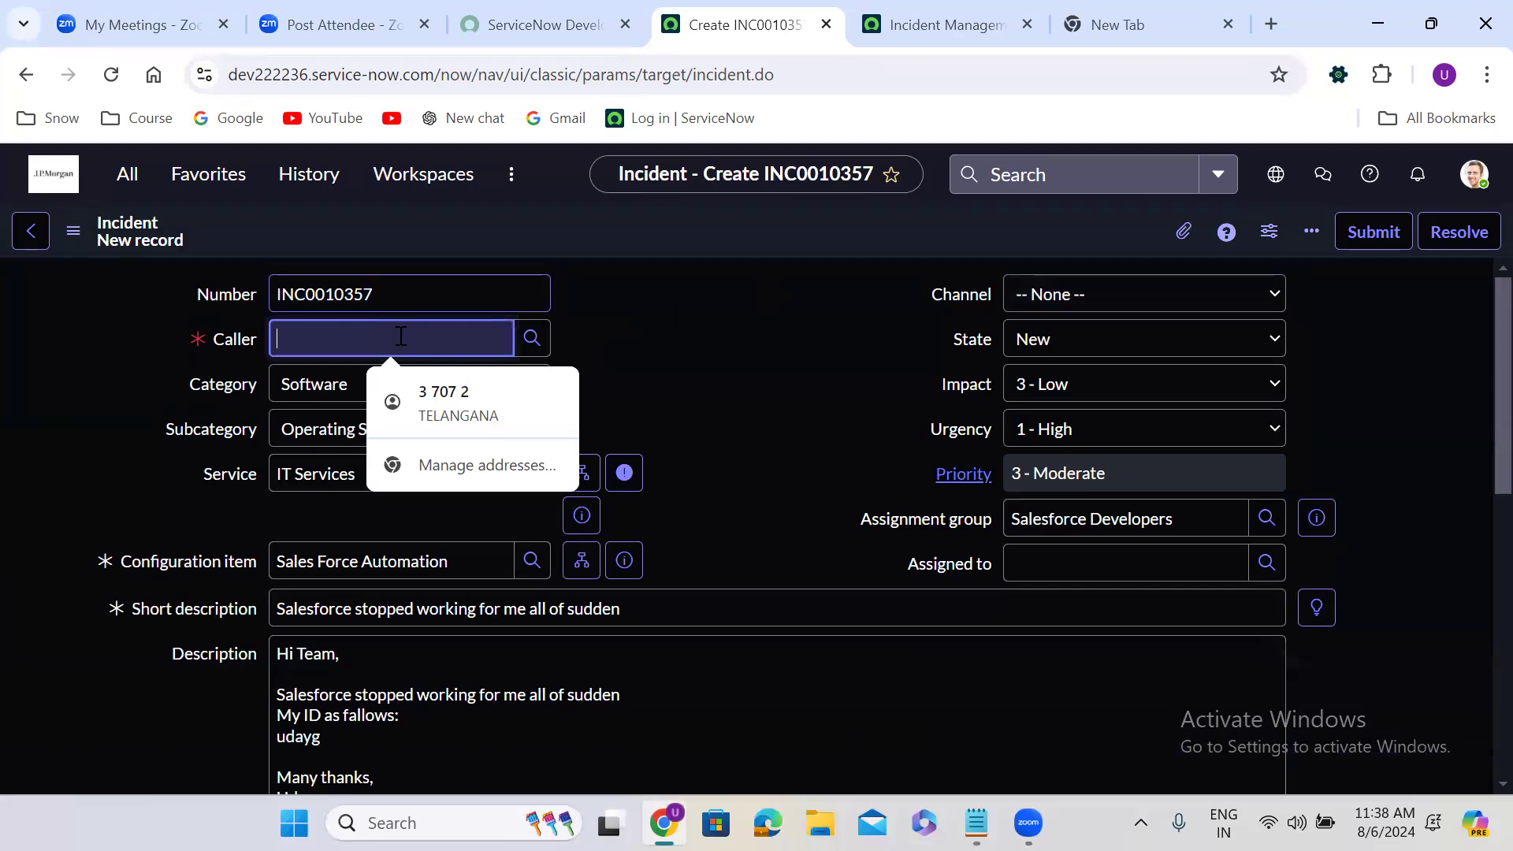
pyautogui.write('nik')
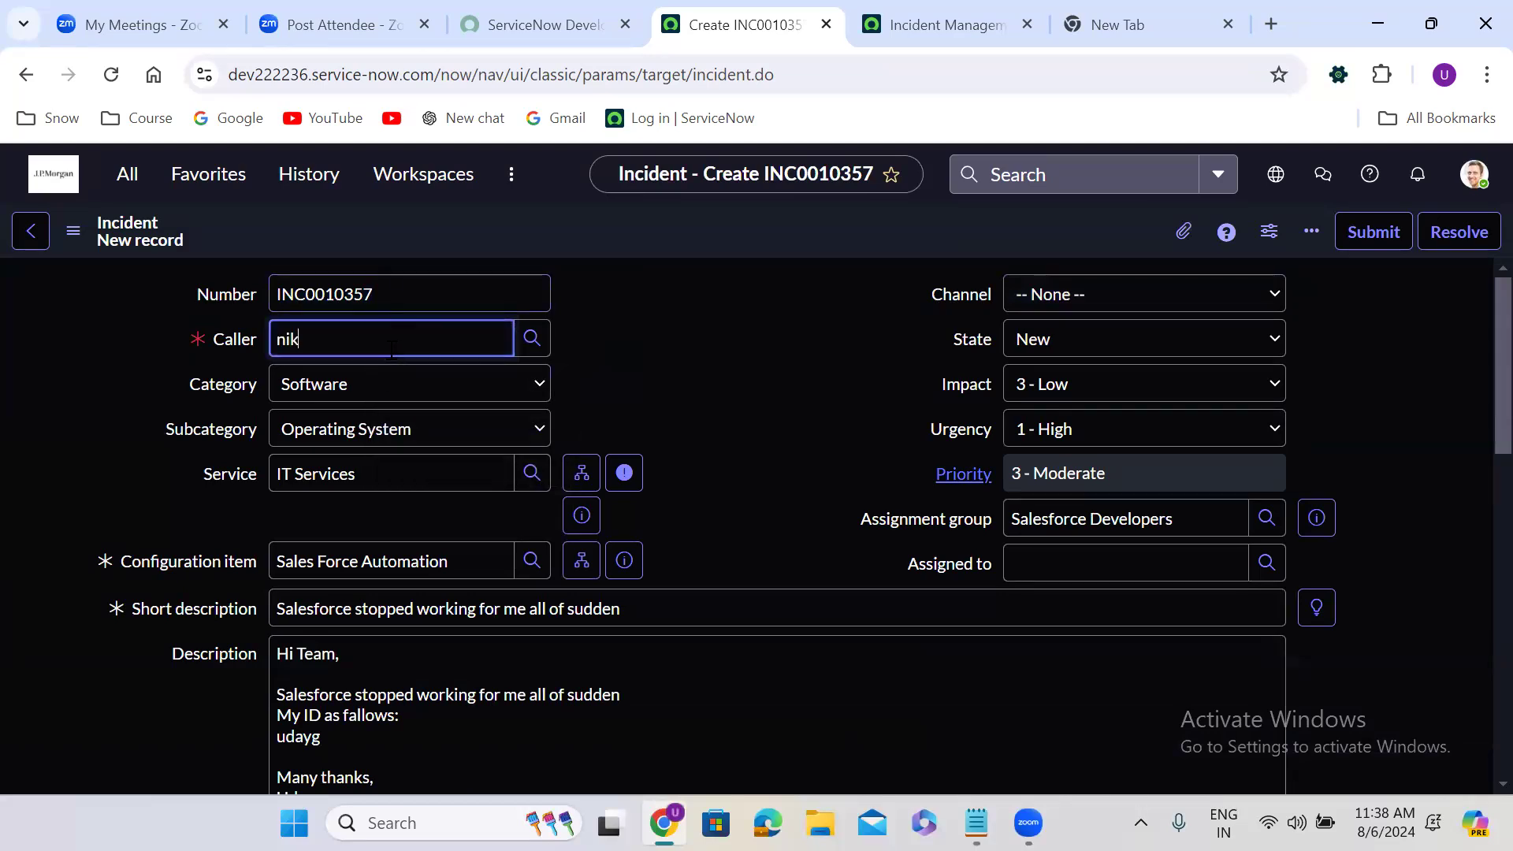
pyautogui.press('BackSpace')
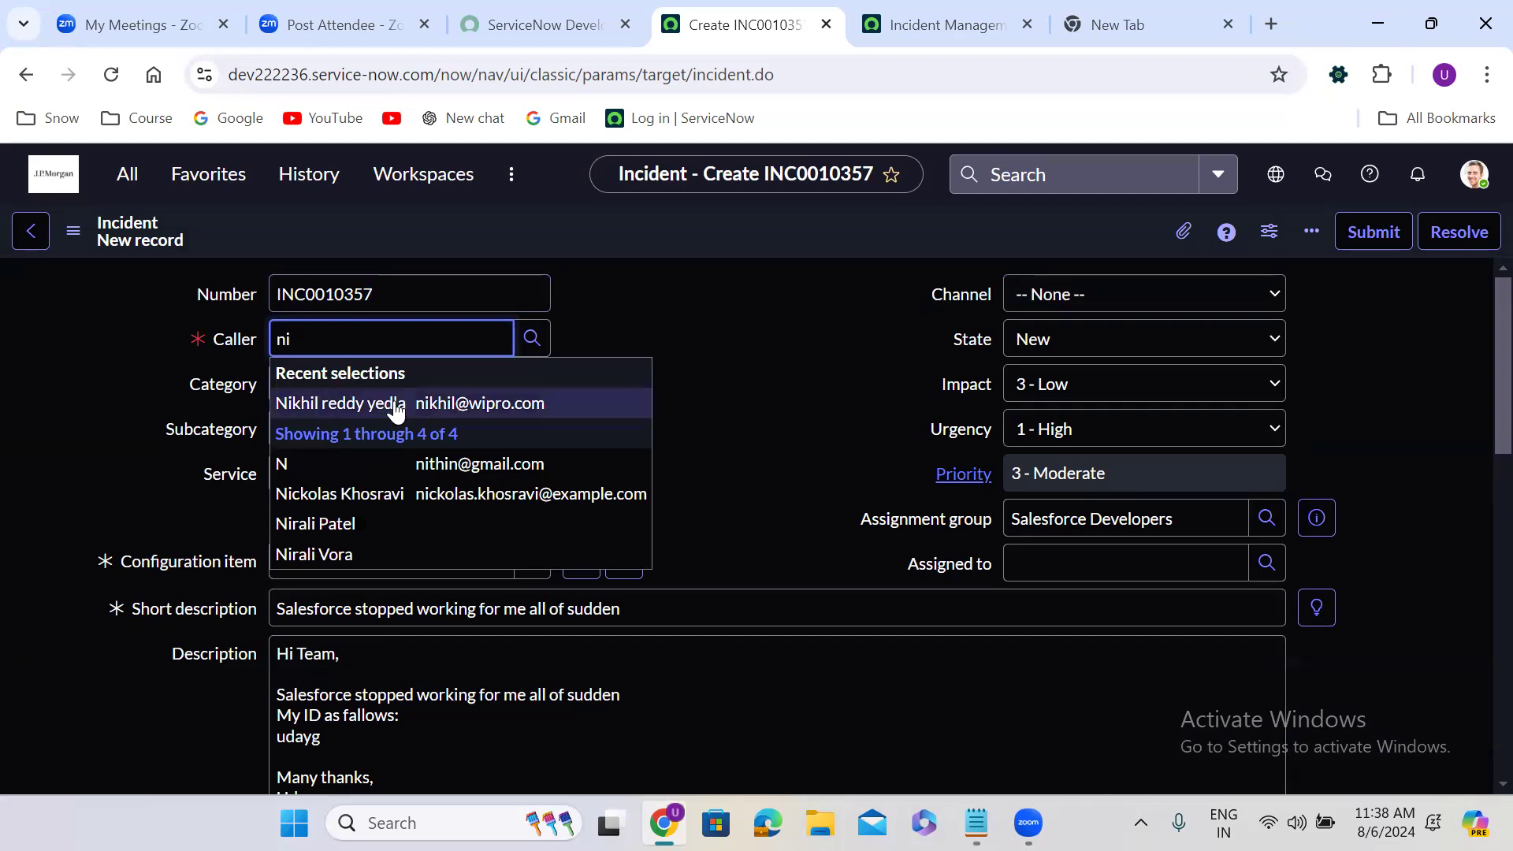
pyautogui.click(395, 403)
pyautogui.click(736, 324)
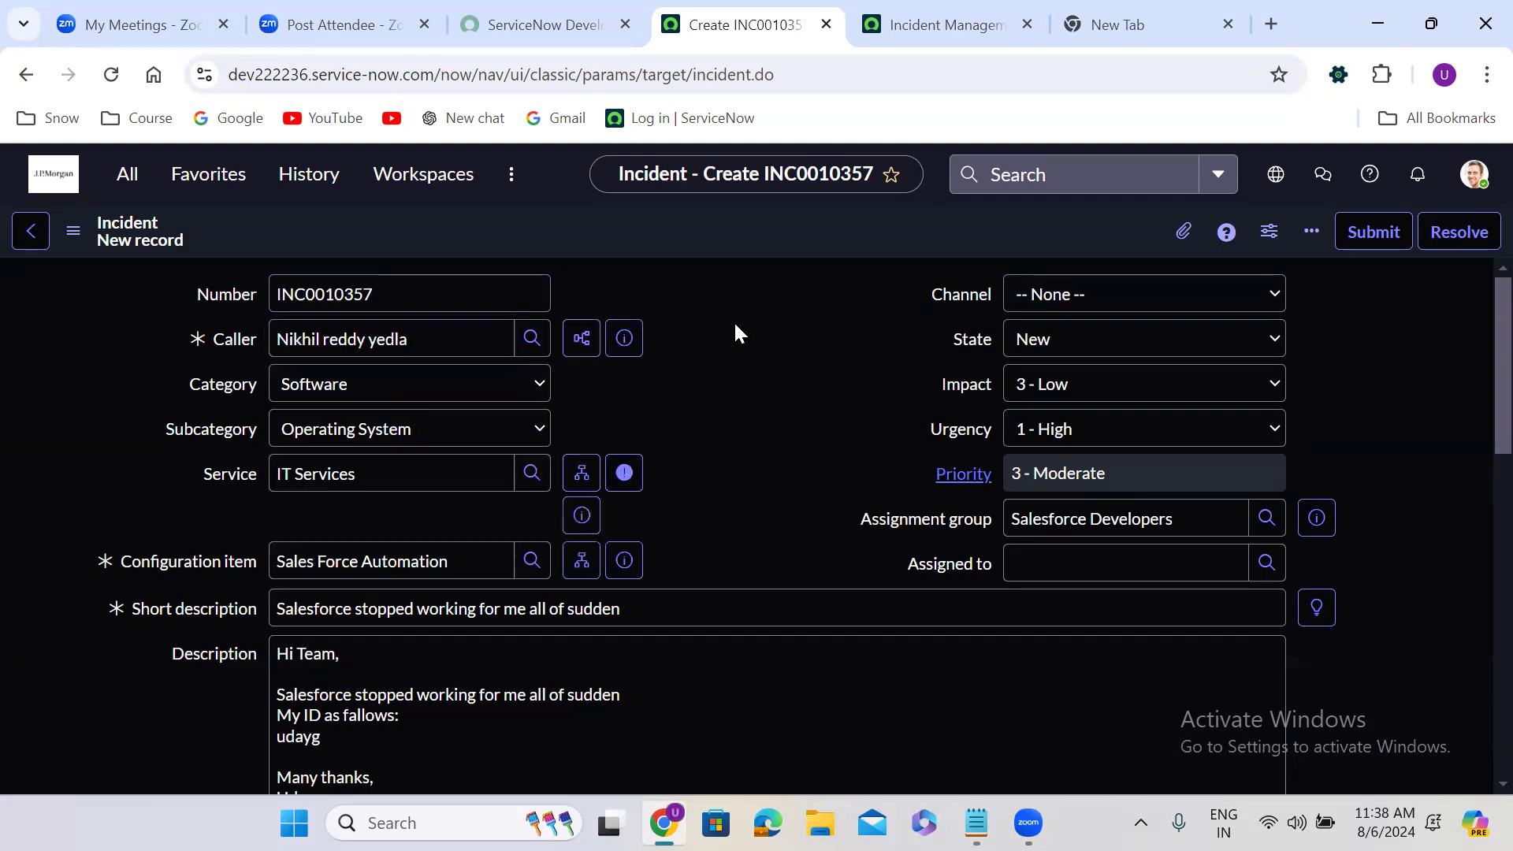
pyautogui.rightClick(607, 222)
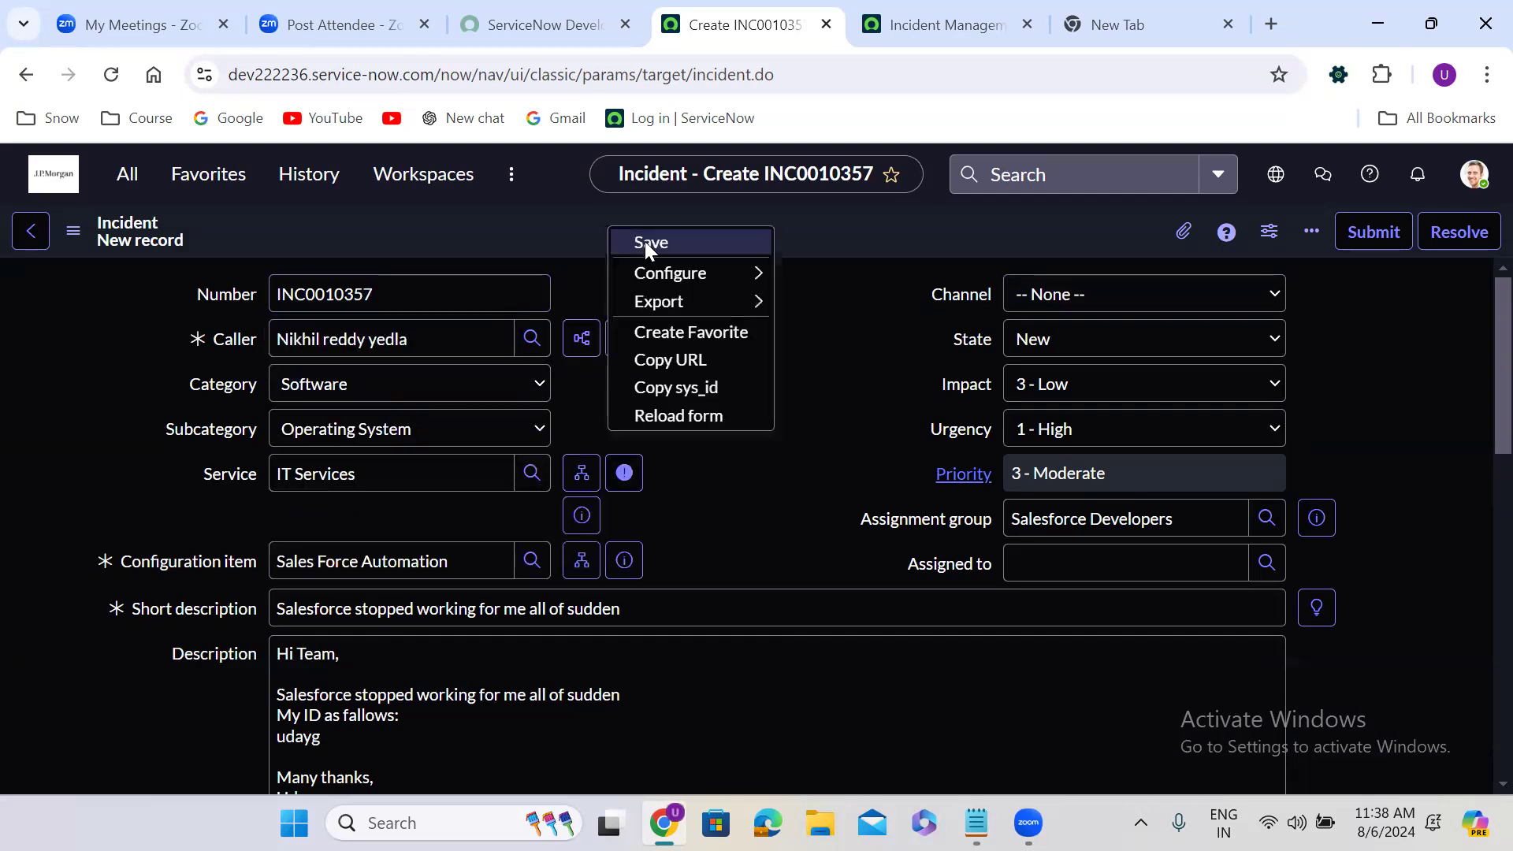
pyautogui.click(645, 240)
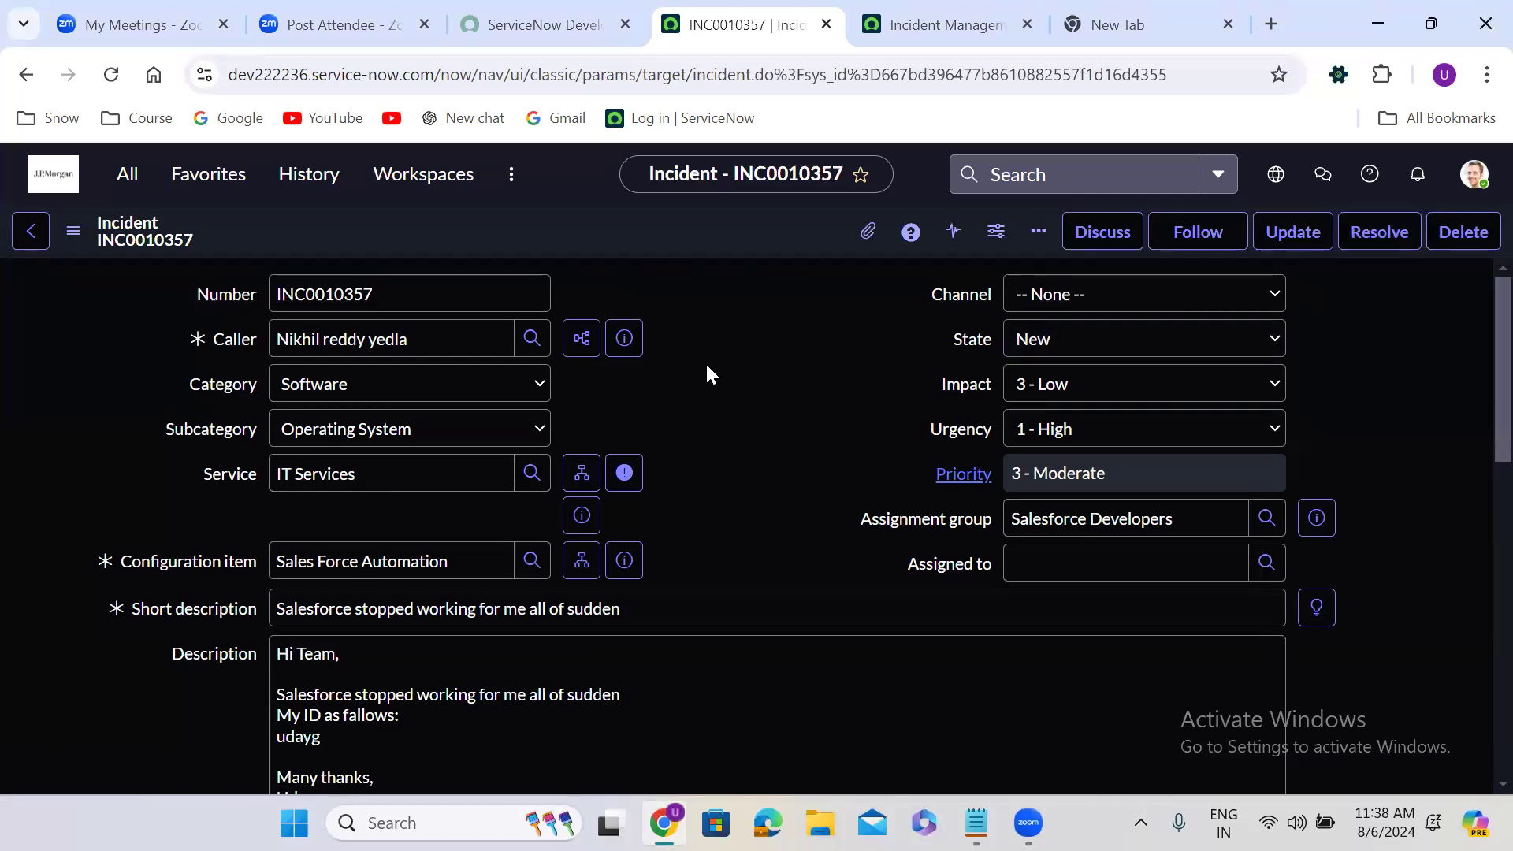
# Set the copied incident's state to Closed with resolution code Solution provided and resolution notes "test record", and save it
pyautogui.click(1050, 347)
pyautogui.click(1084, 449)
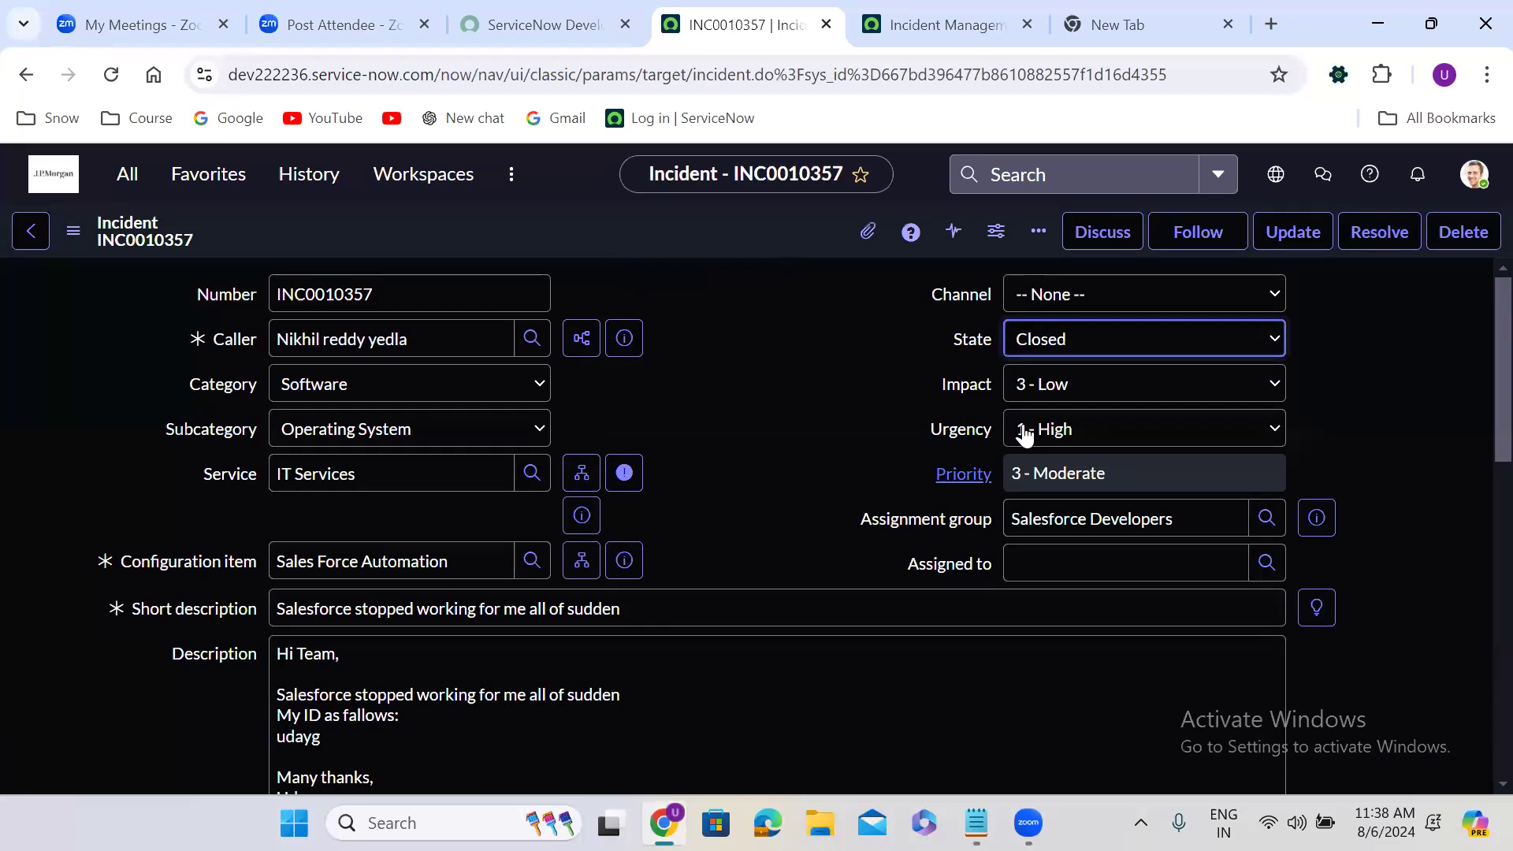
pyautogui.scroll(-8, 736, 483)
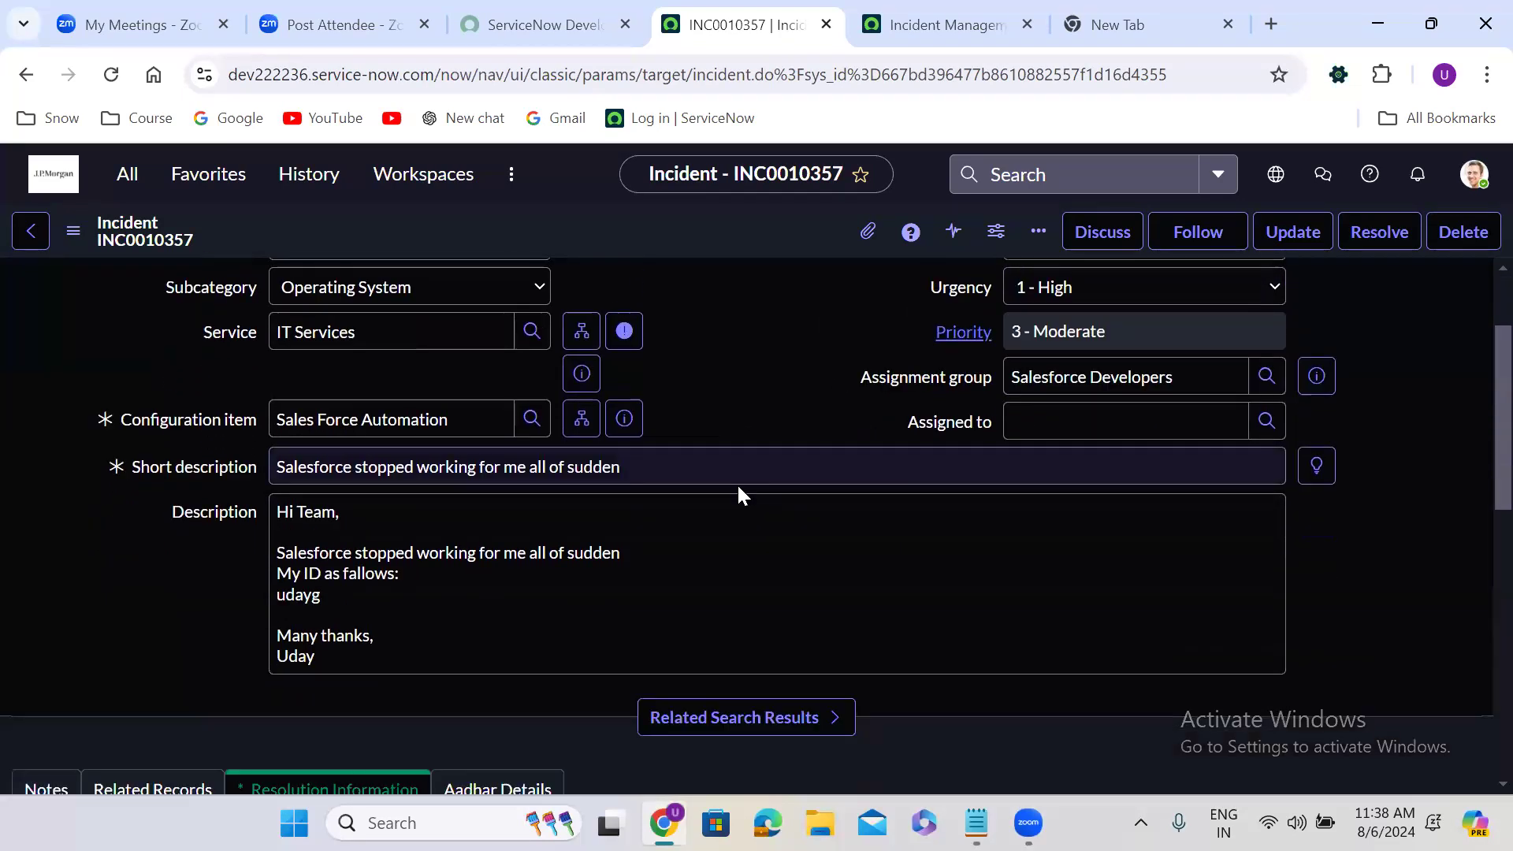
pyautogui.click(384, 438)
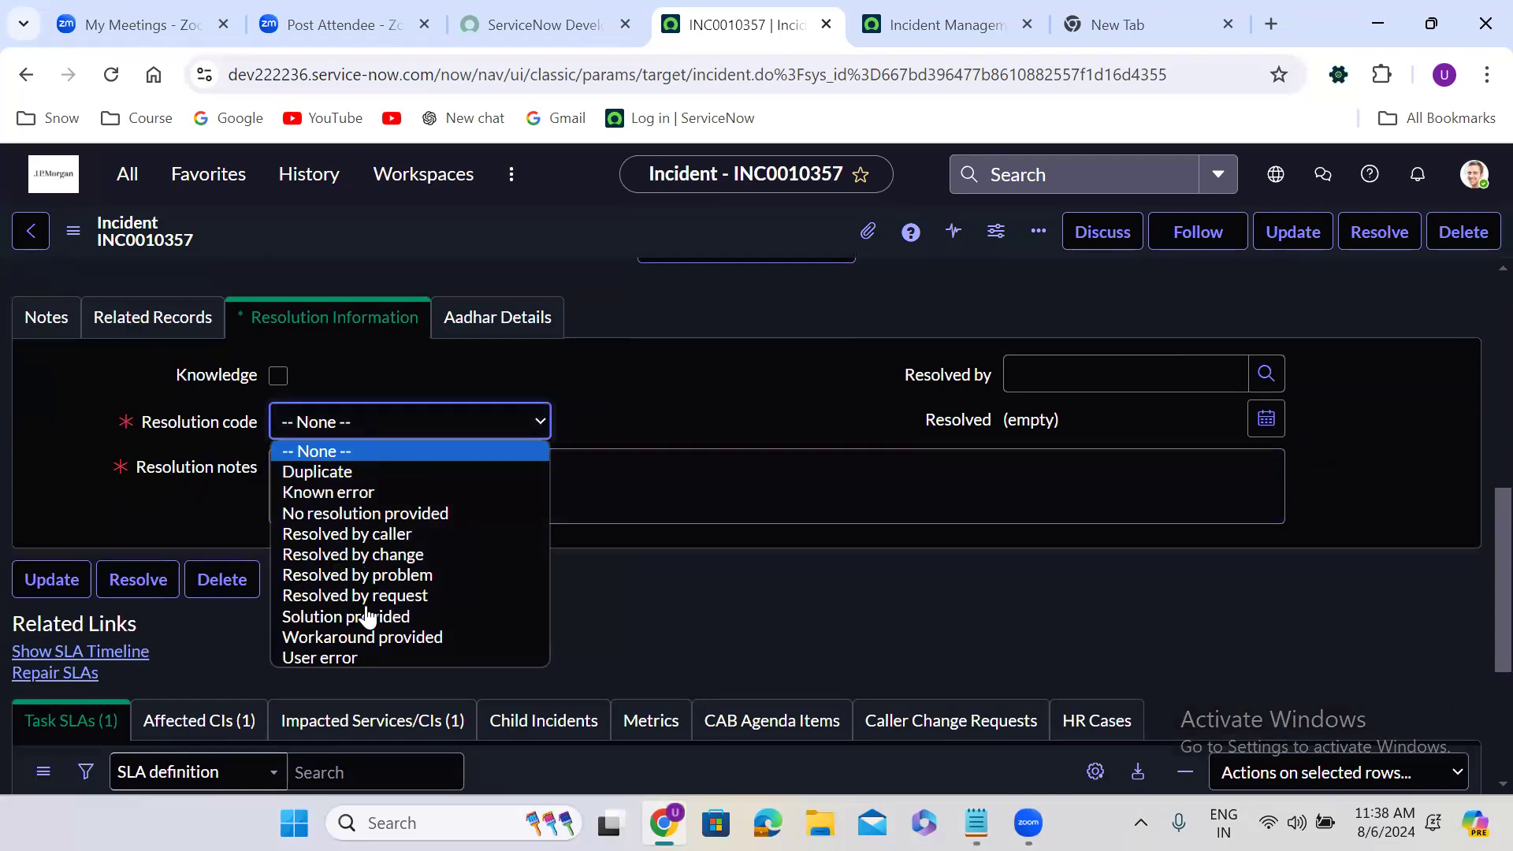
pyautogui.click(370, 618)
pyautogui.click(384, 495)
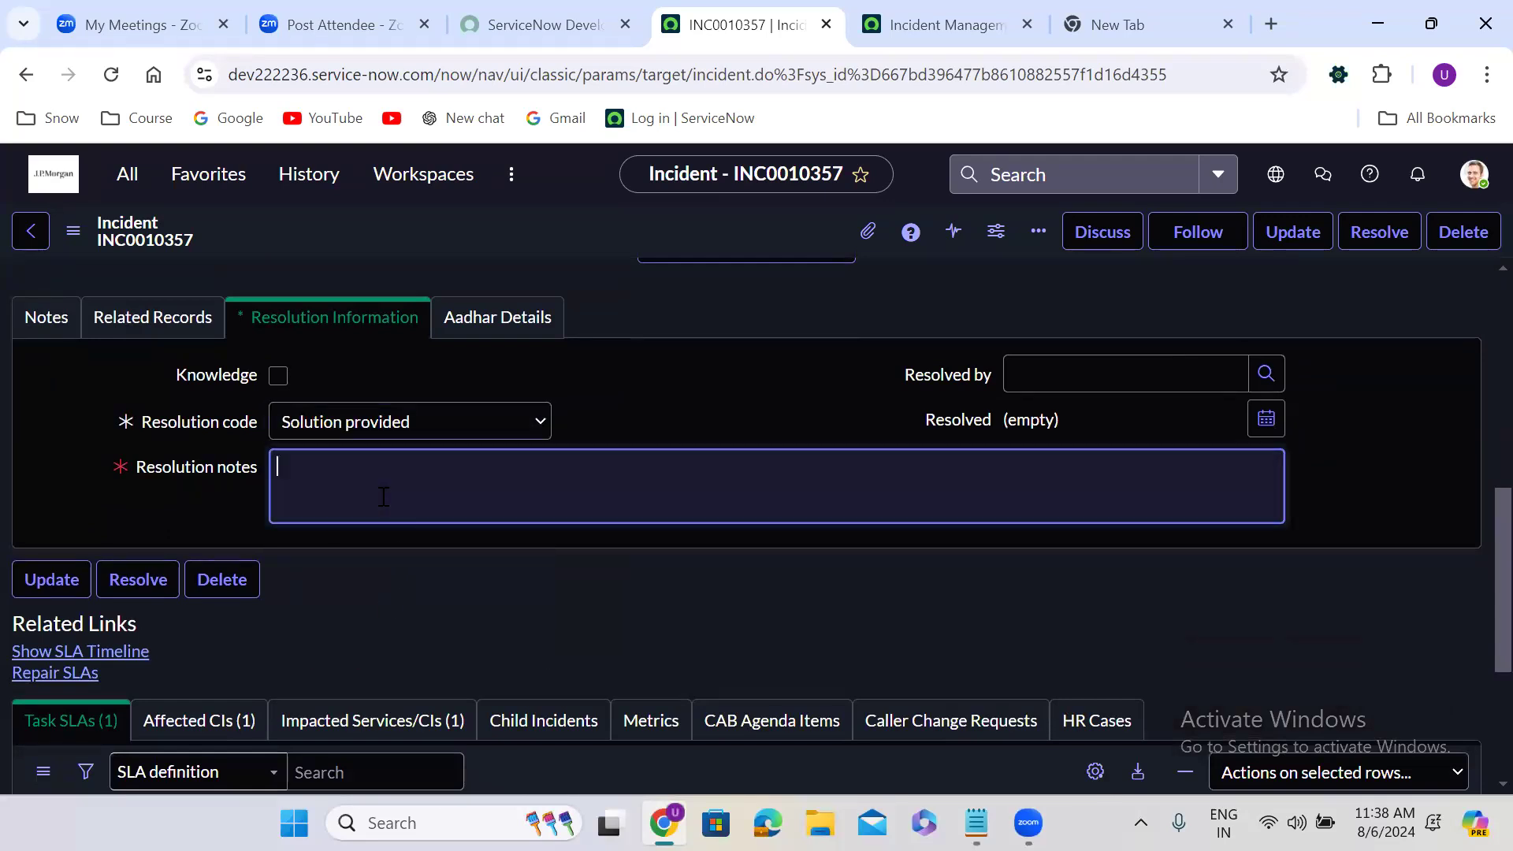
pyautogui.write('test record')
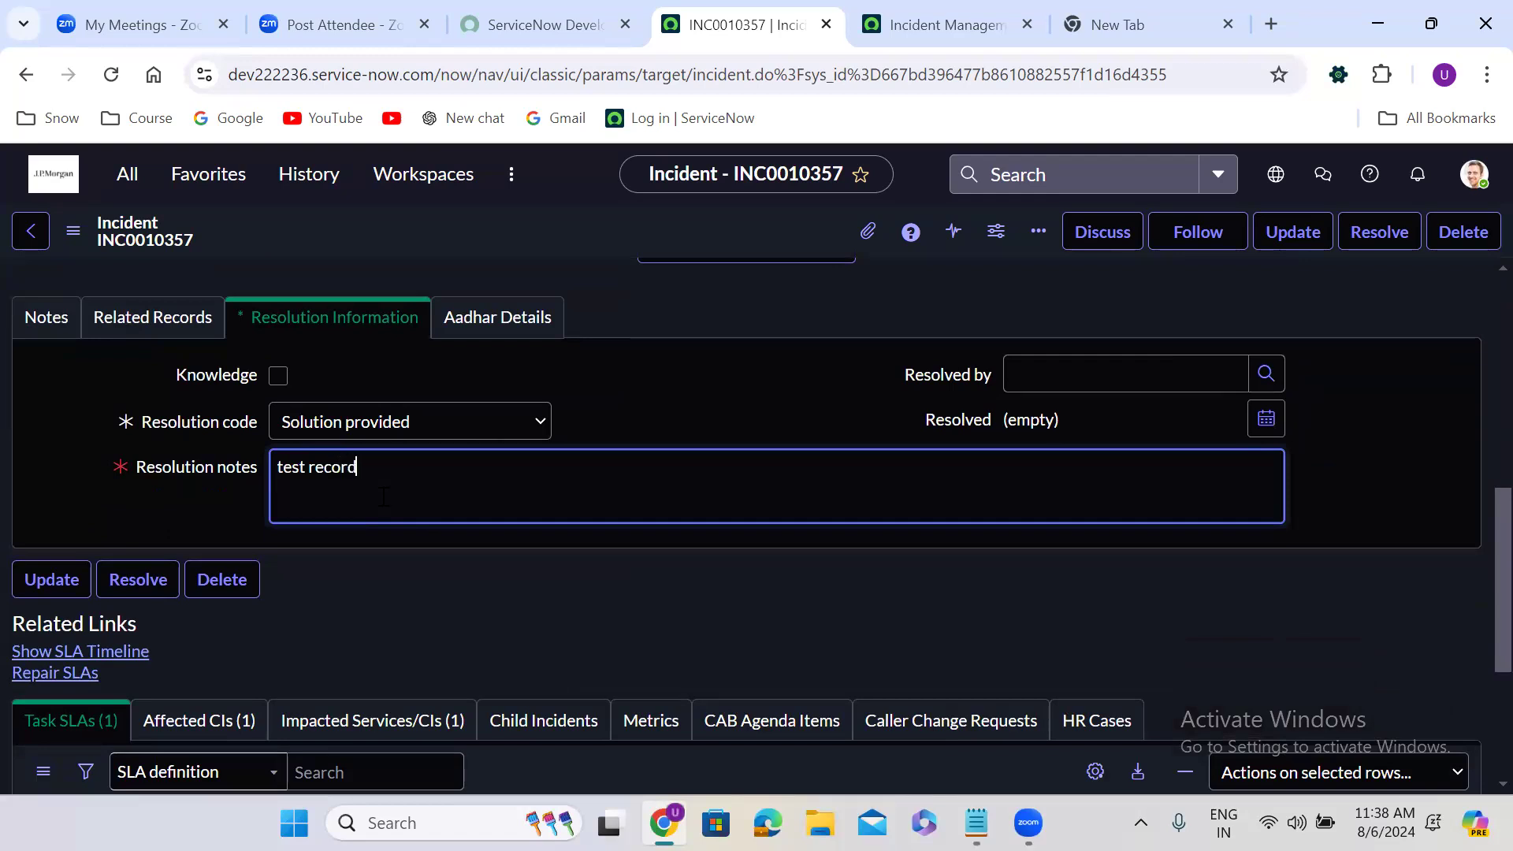
pyautogui.rightClick(605, 219)
pyautogui.click(684, 240)
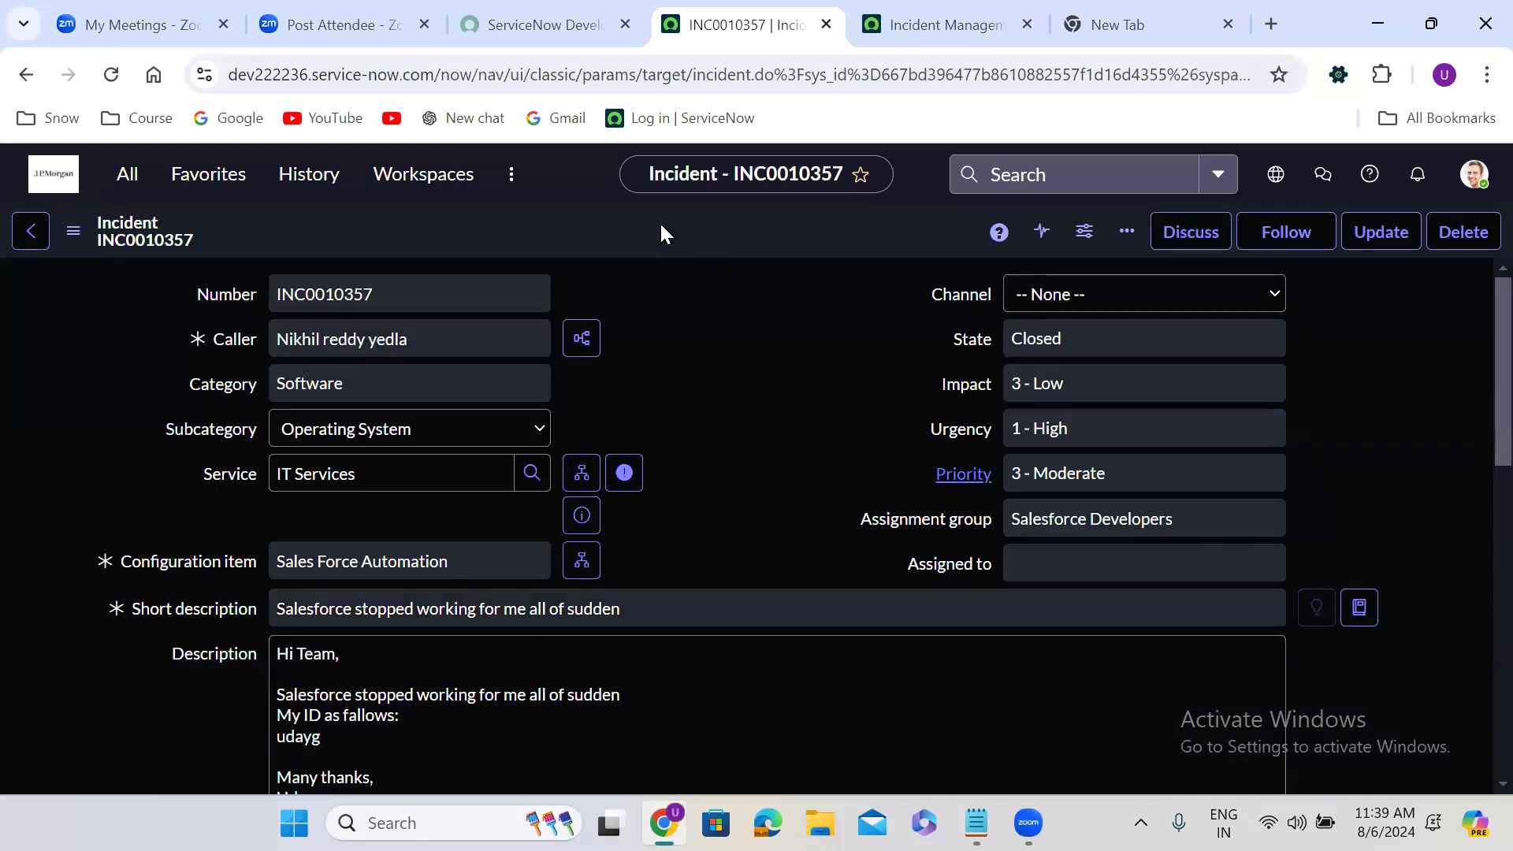
# Copy the newly closed incident and select the same caller on the second copy
pyautogui.rightClick(661, 226)
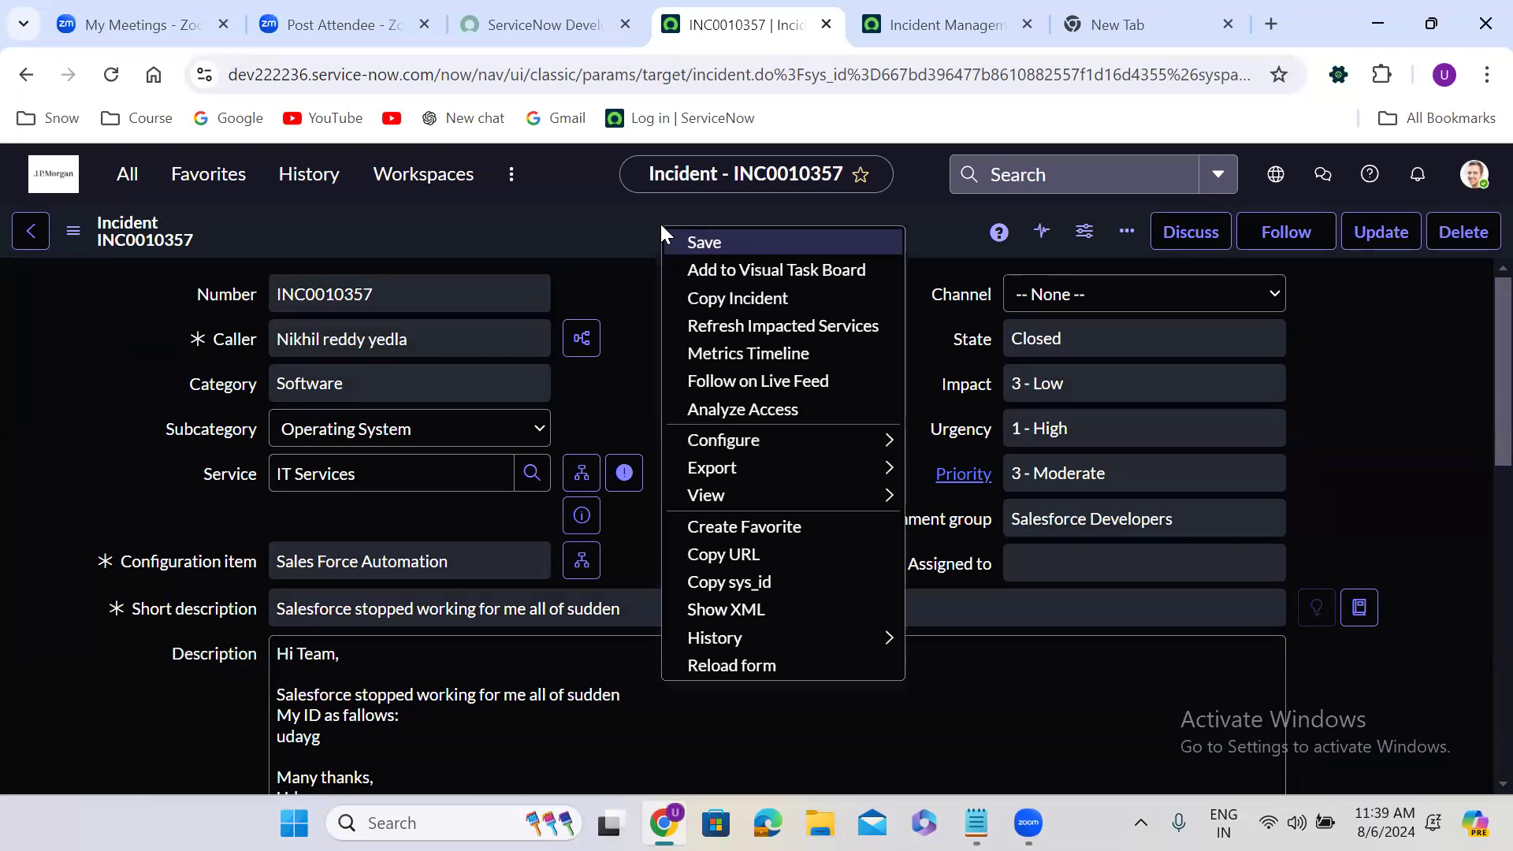
pyautogui.click(740, 289)
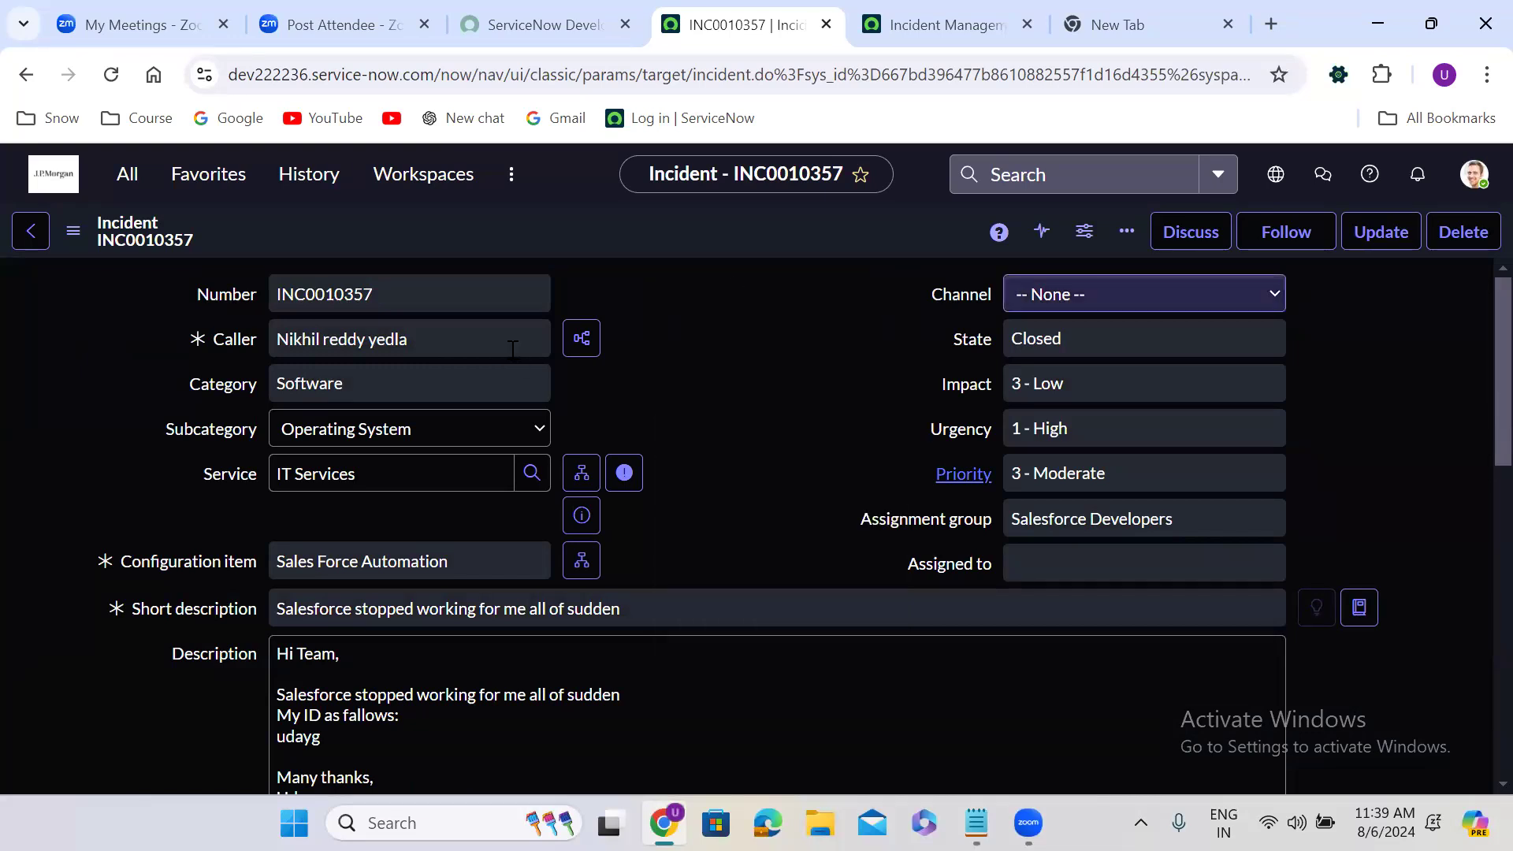
pyautogui.click(360, 340)
pyautogui.write('nik')
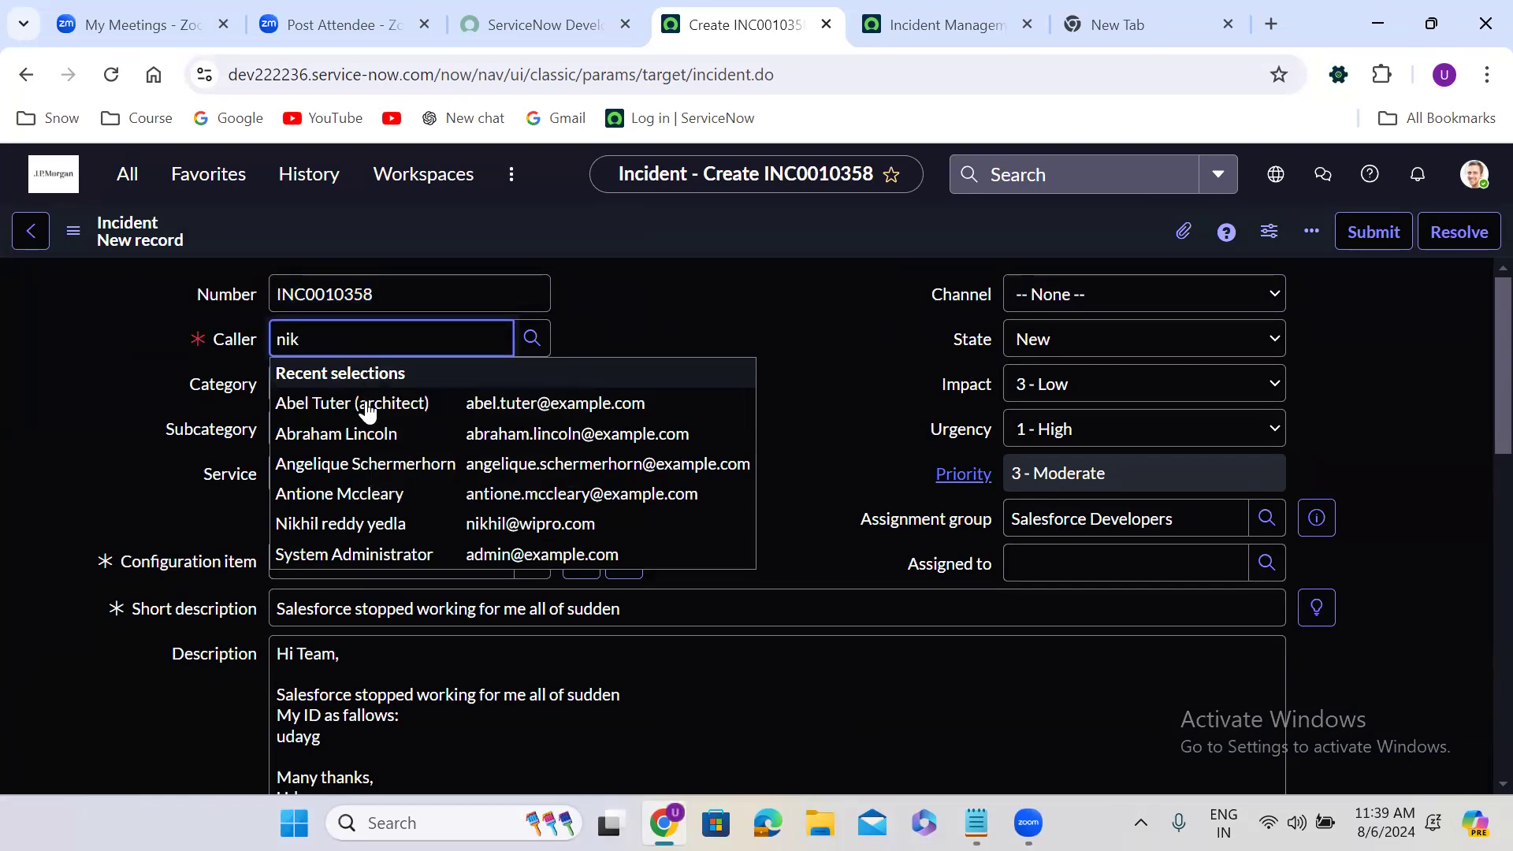
pyautogui.press('Return')
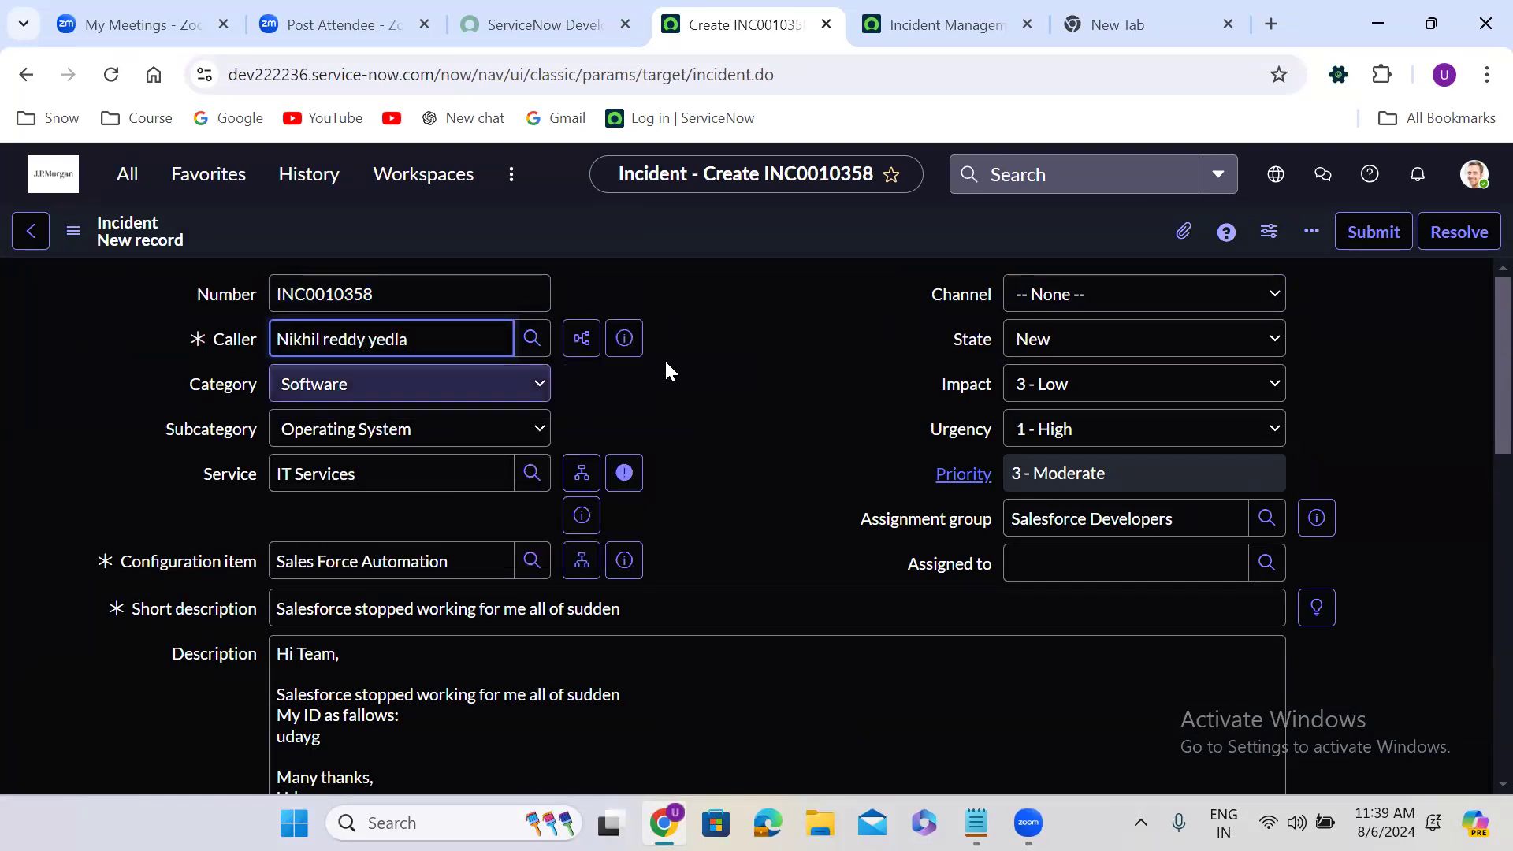
pyautogui.click(666, 363)
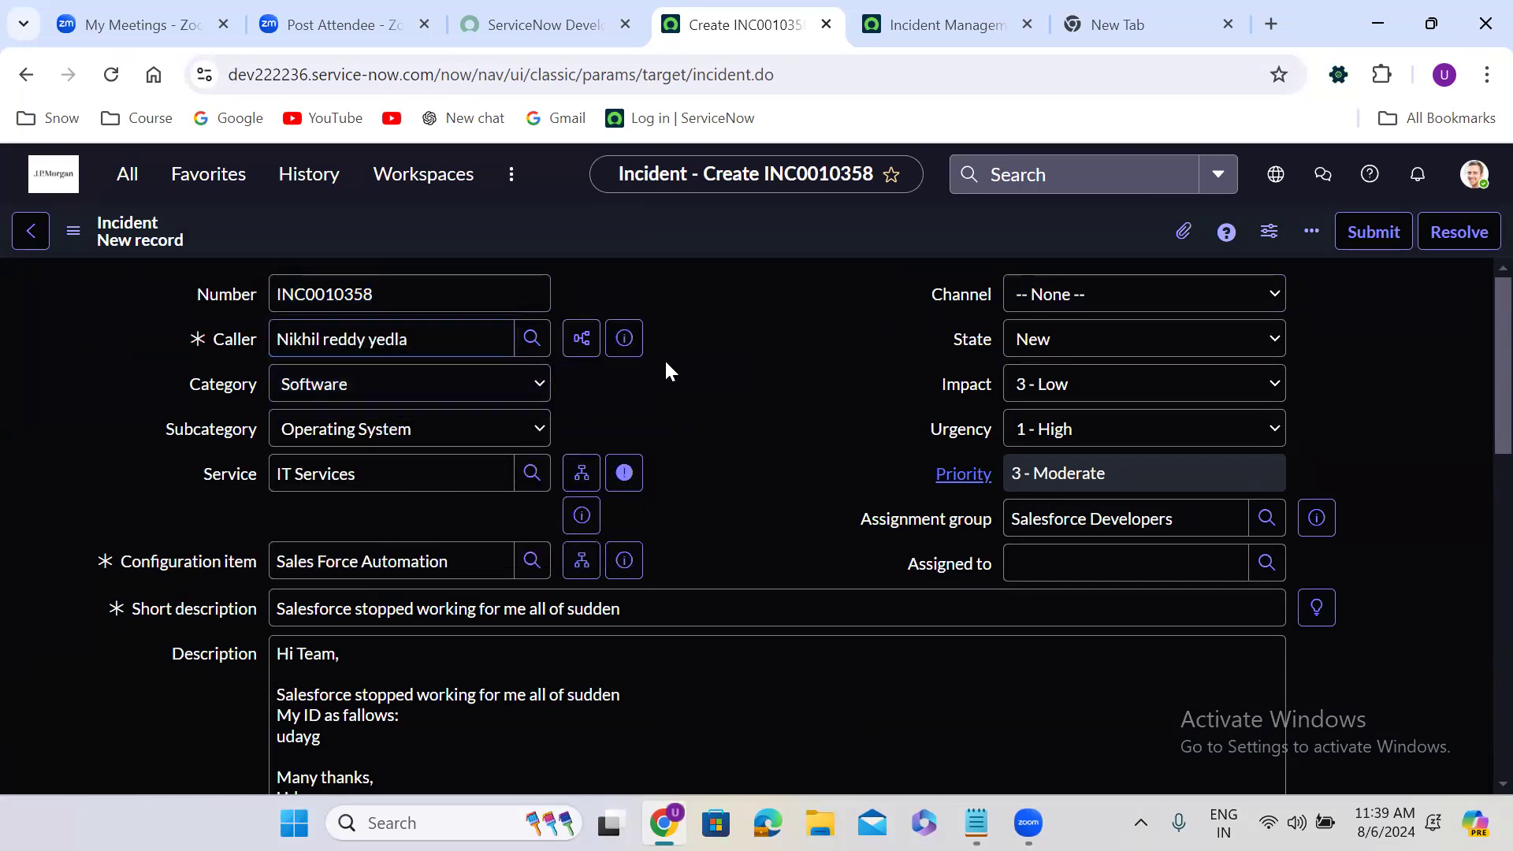
# Set the state of the second incident copy to Closed
pyautogui.click(1067, 341)
pyautogui.click(1032, 431)
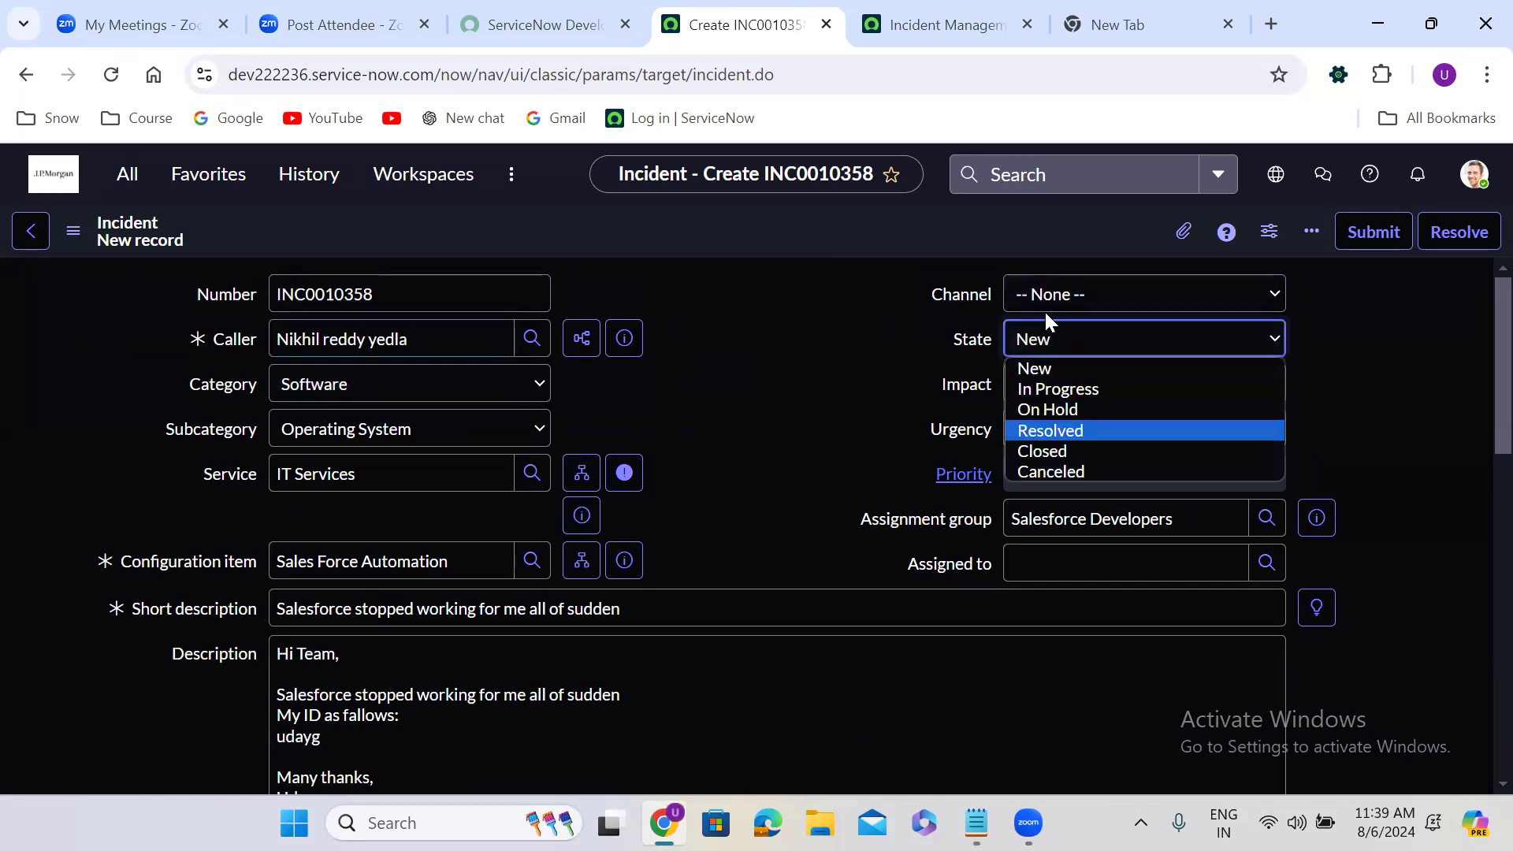
pyautogui.click(1058, 344)
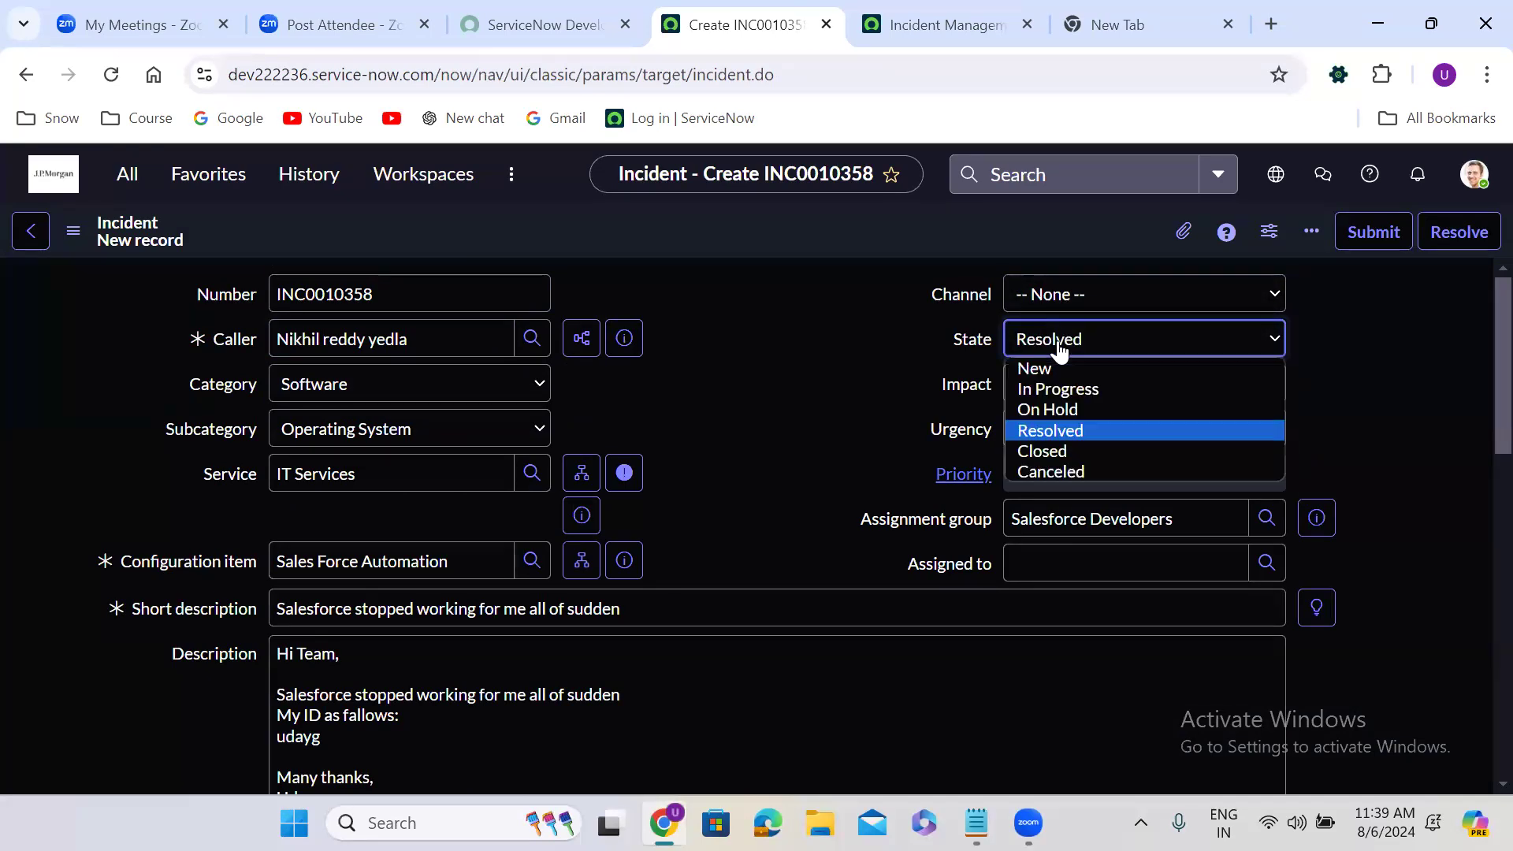
pyautogui.click(1075, 452)
# Enter resolution code Solution provided and resolution notes "test" on the second copy, and save the record
pyautogui.scroll(-7, 717, 505)
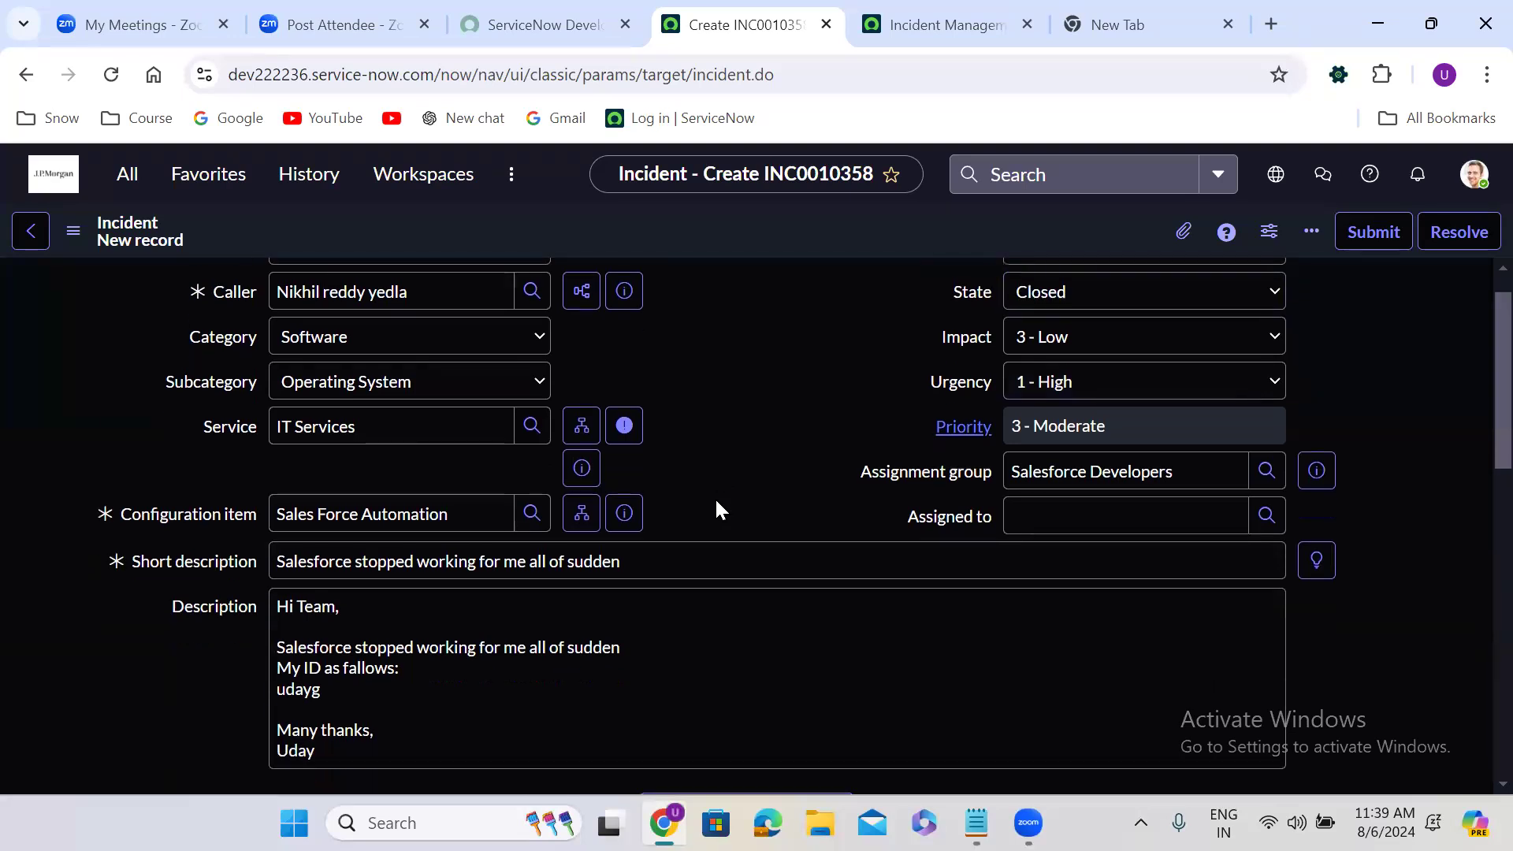
pyautogui.scroll(-5, 716, 500)
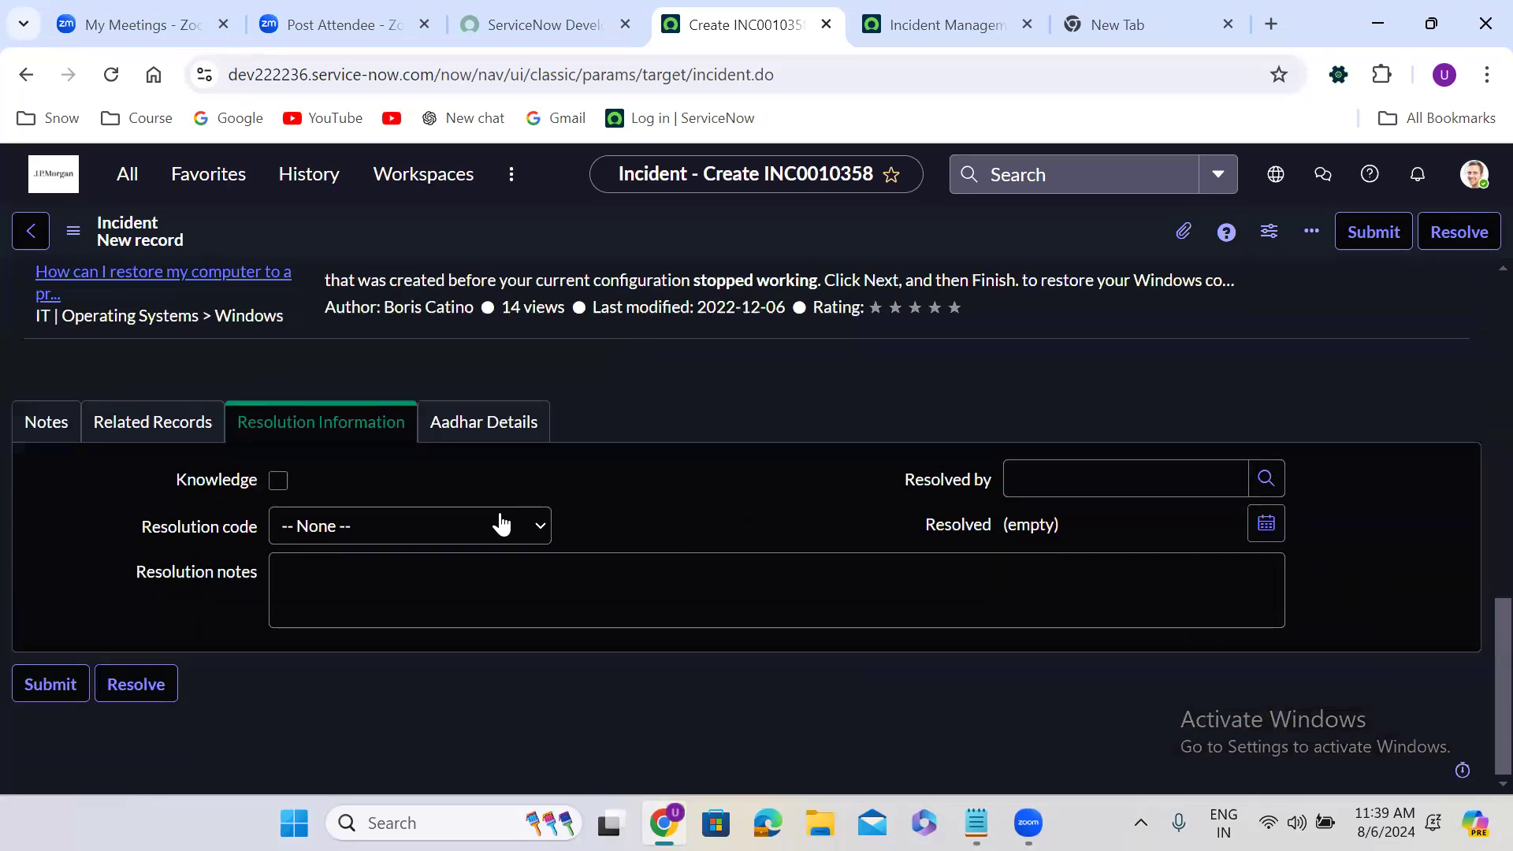
pyautogui.click(390, 525)
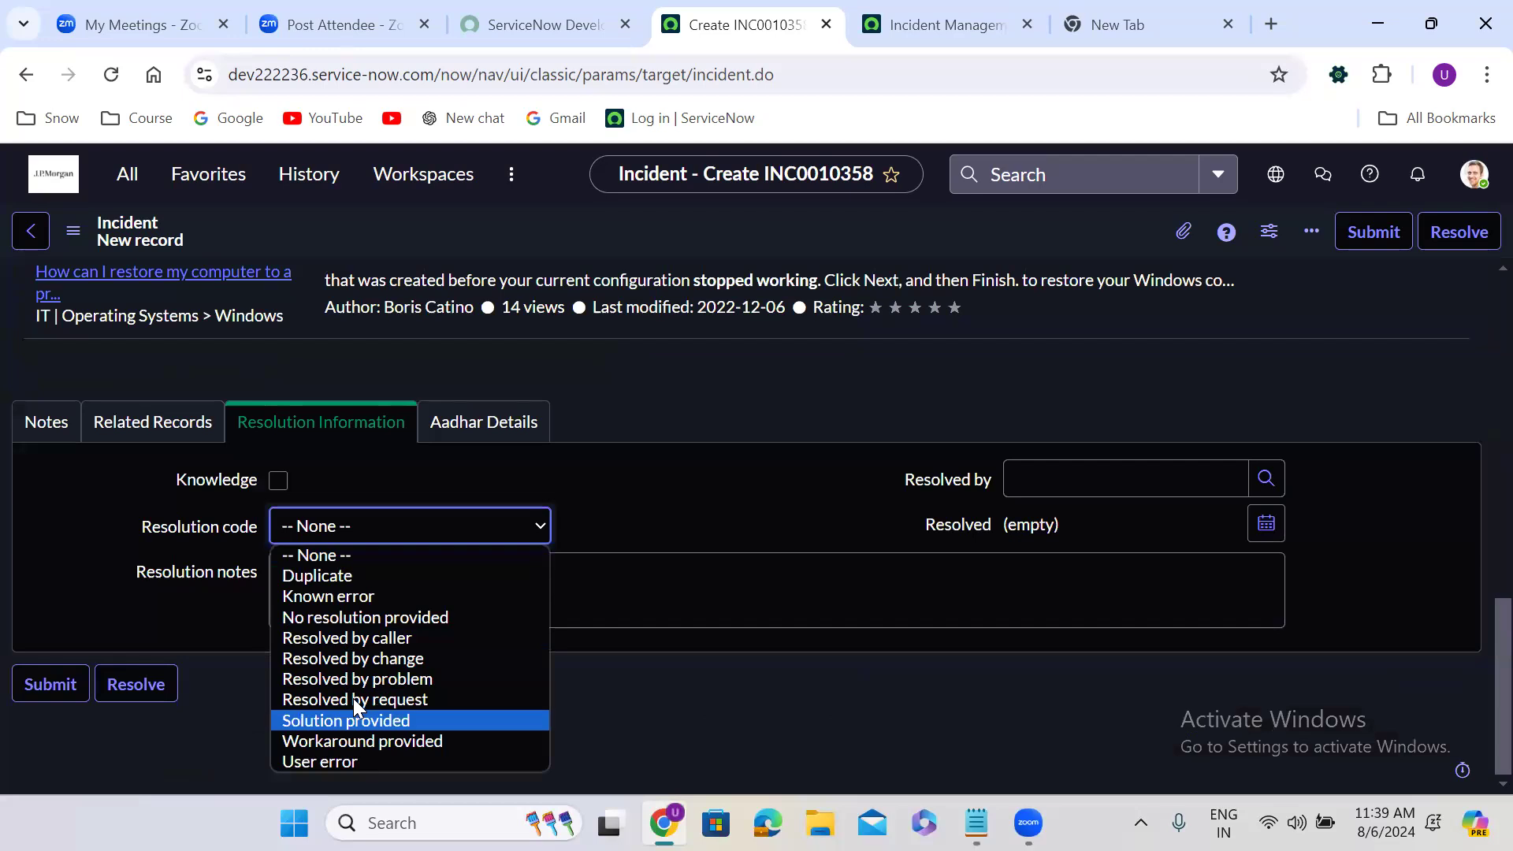
pyautogui.click(353, 719)
pyautogui.click(402, 561)
pyautogui.write('test')
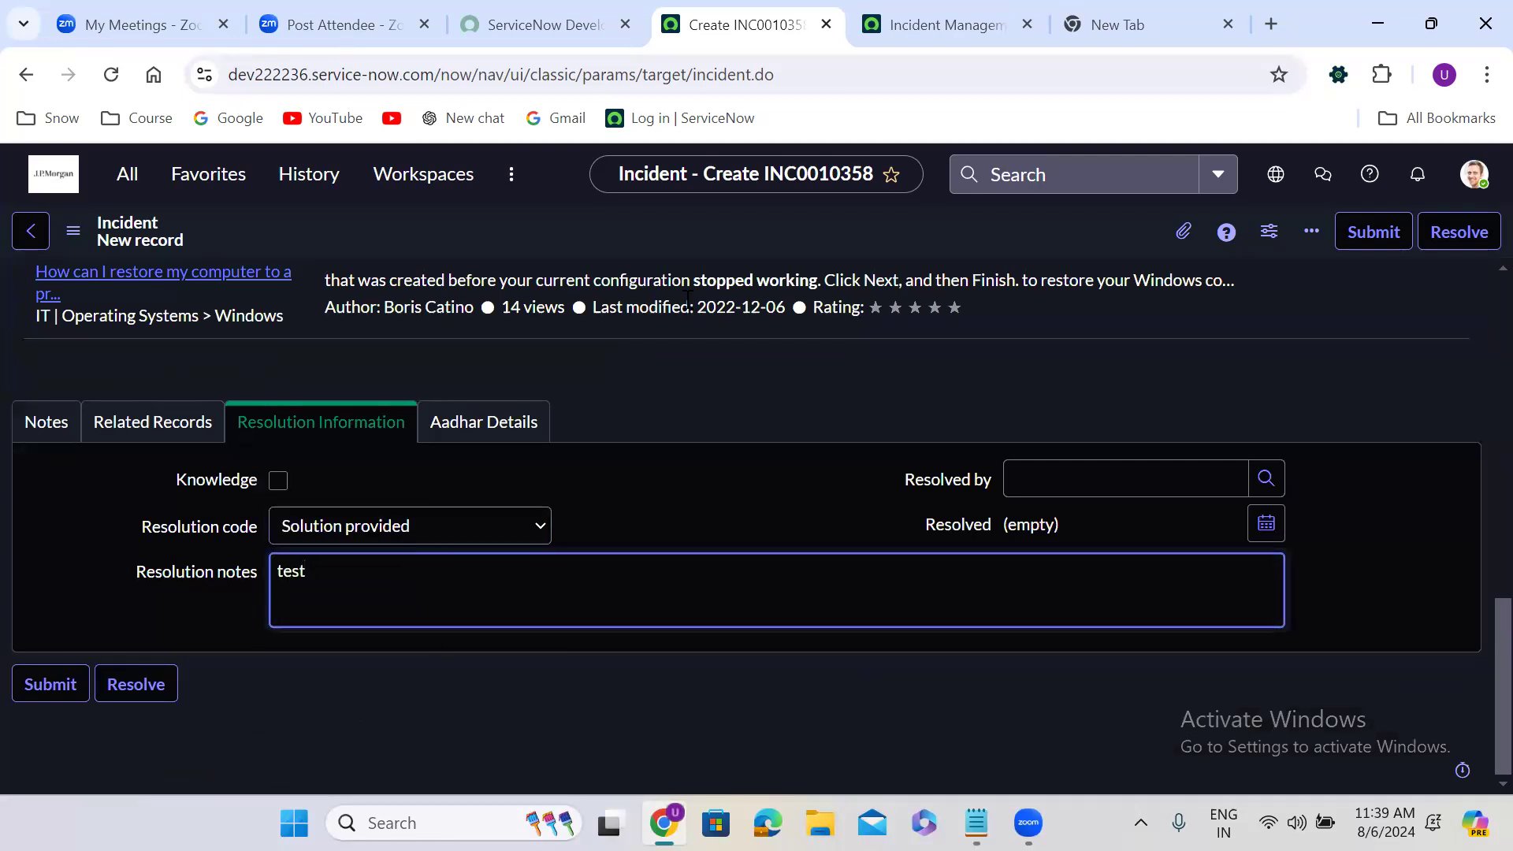
pyautogui.click(645, 215)
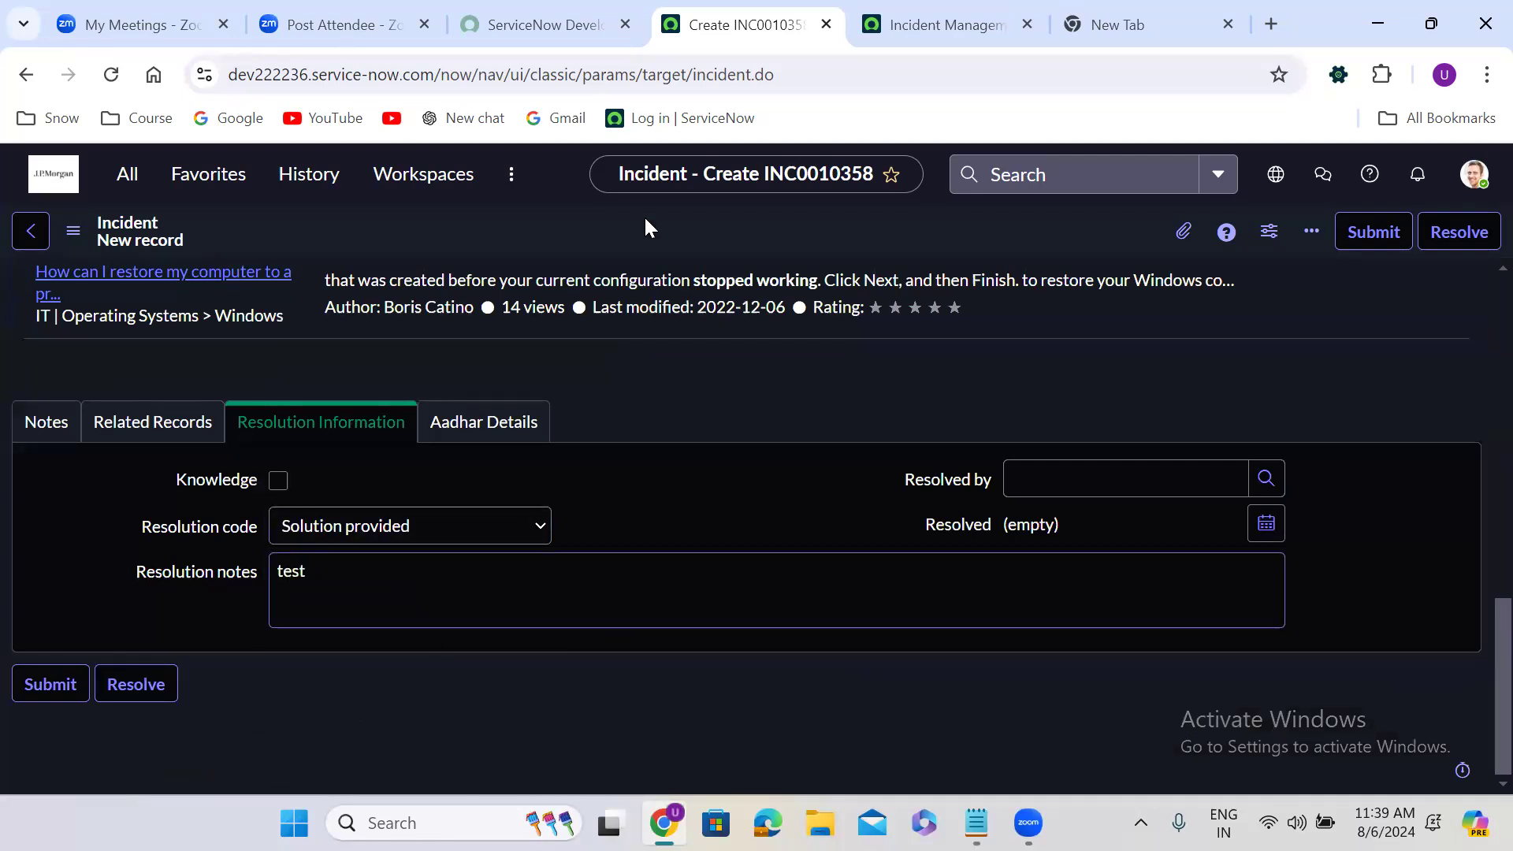
pyautogui.hotkey('alt', 'Left')
pyautogui.click(934, 235)
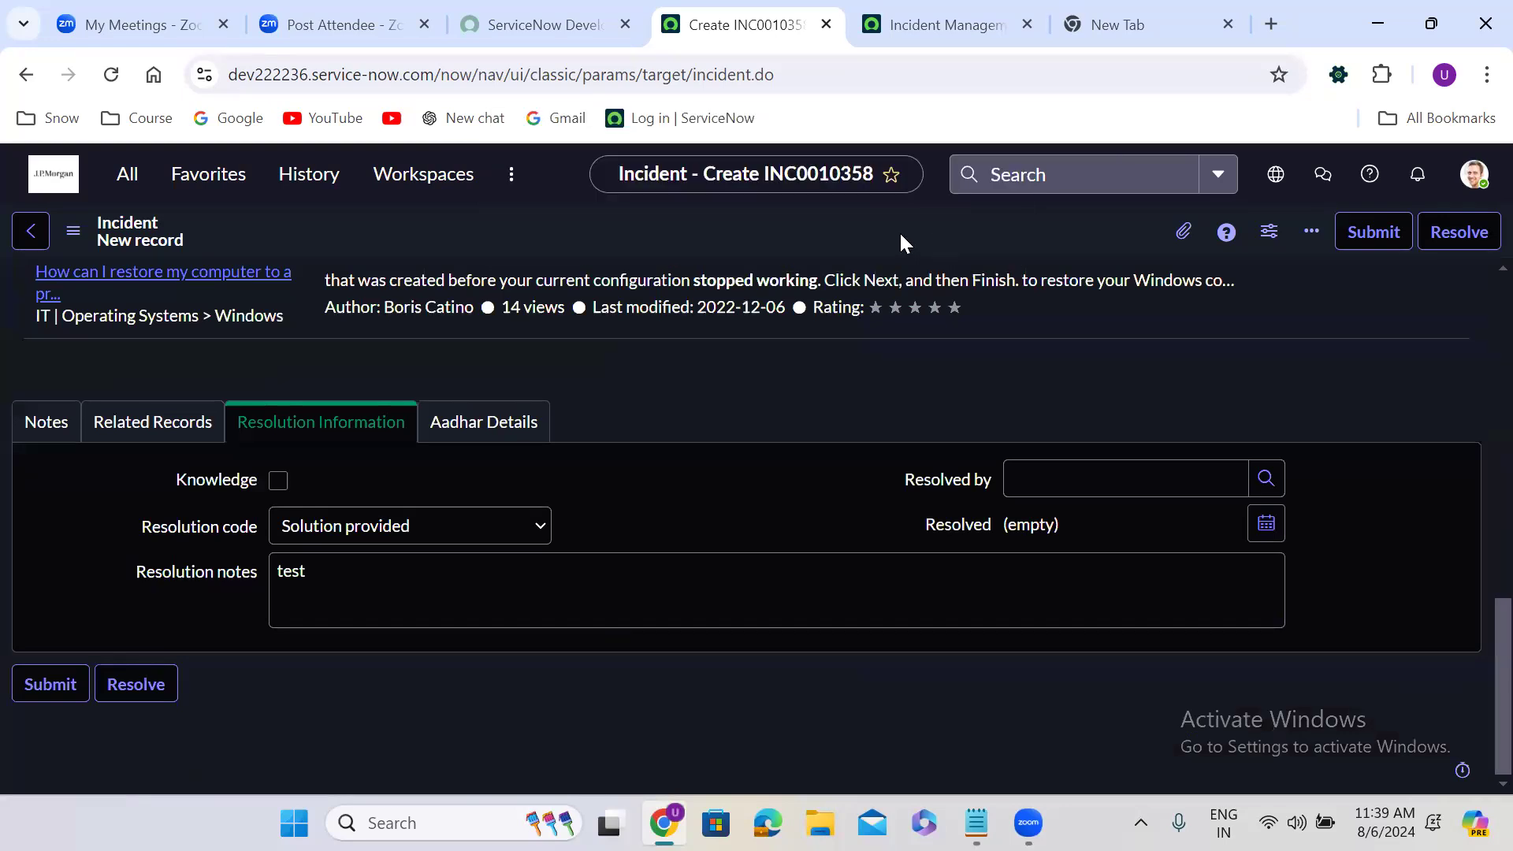
pyautogui.rightClick(685, 231)
pyautogui.click(741, 242)
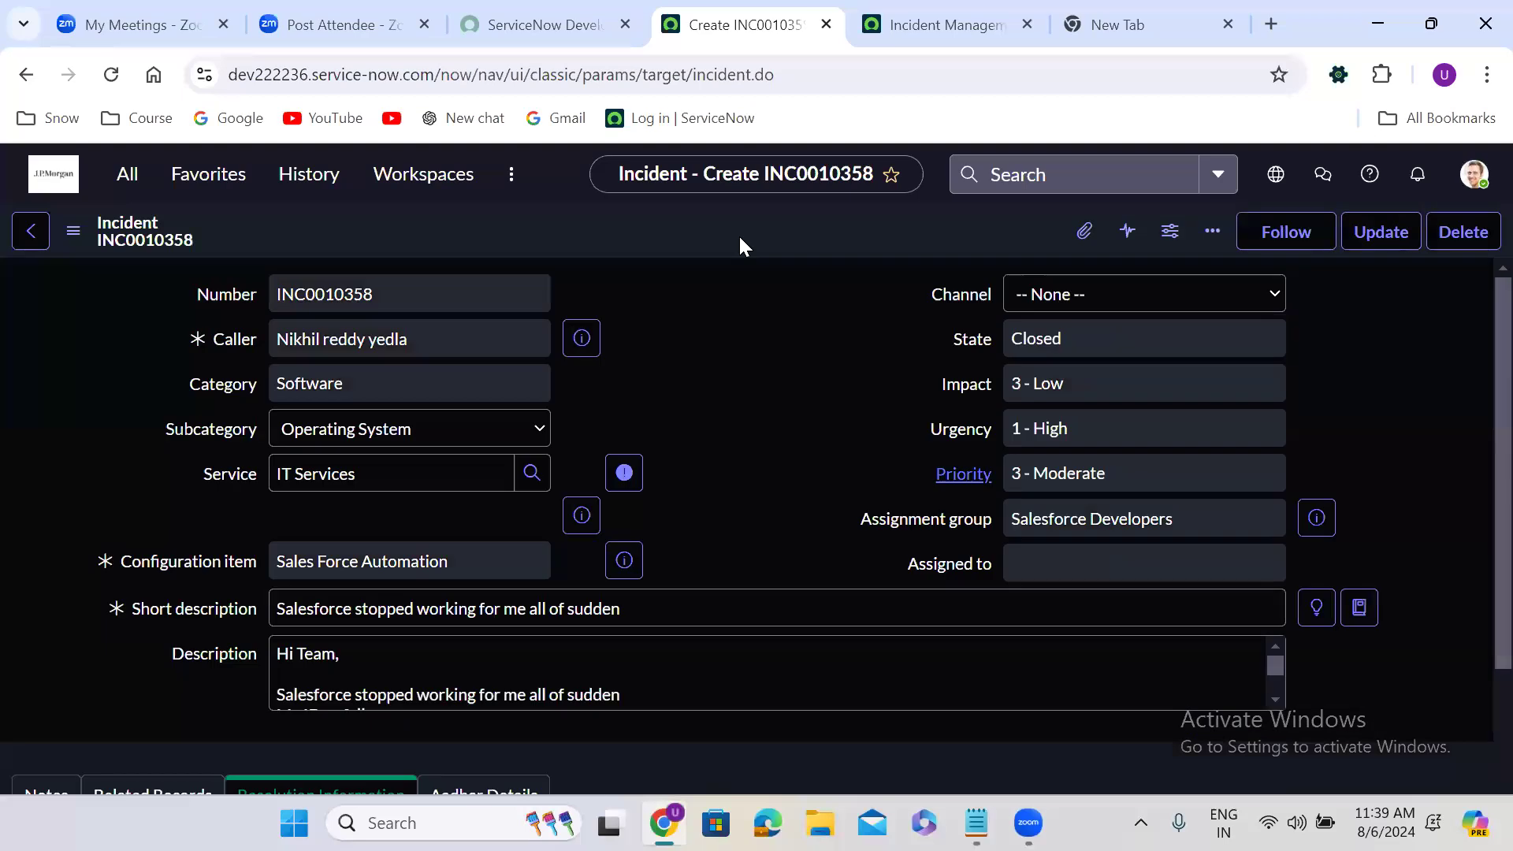
# Copy the closed incident again, select the same caller on the new copy, and save it in the New state
pyautogui.rightClick(635, 219)
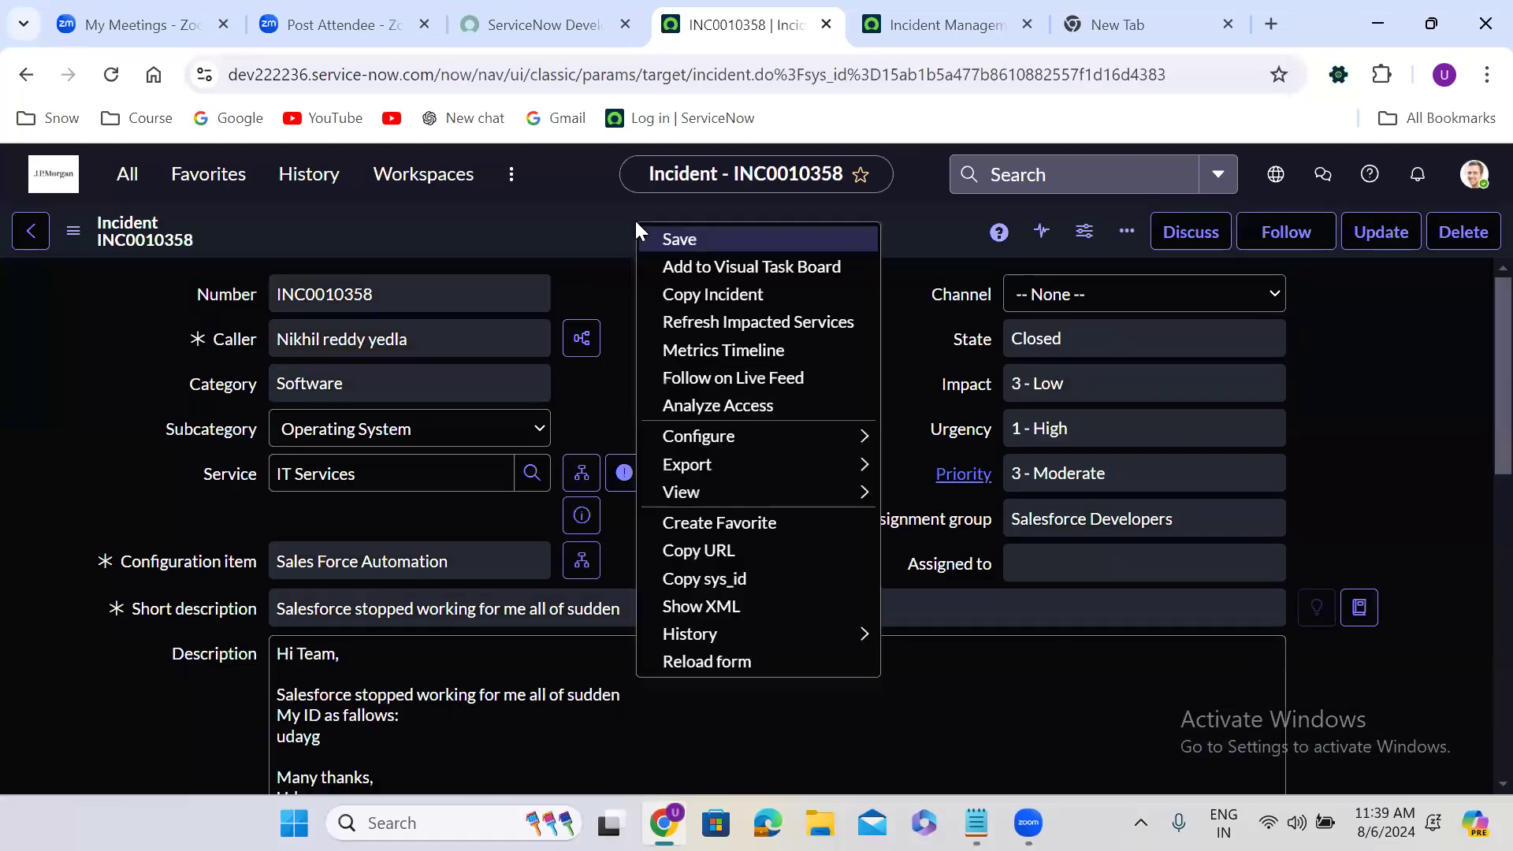
pyautogui.click(715, 297)
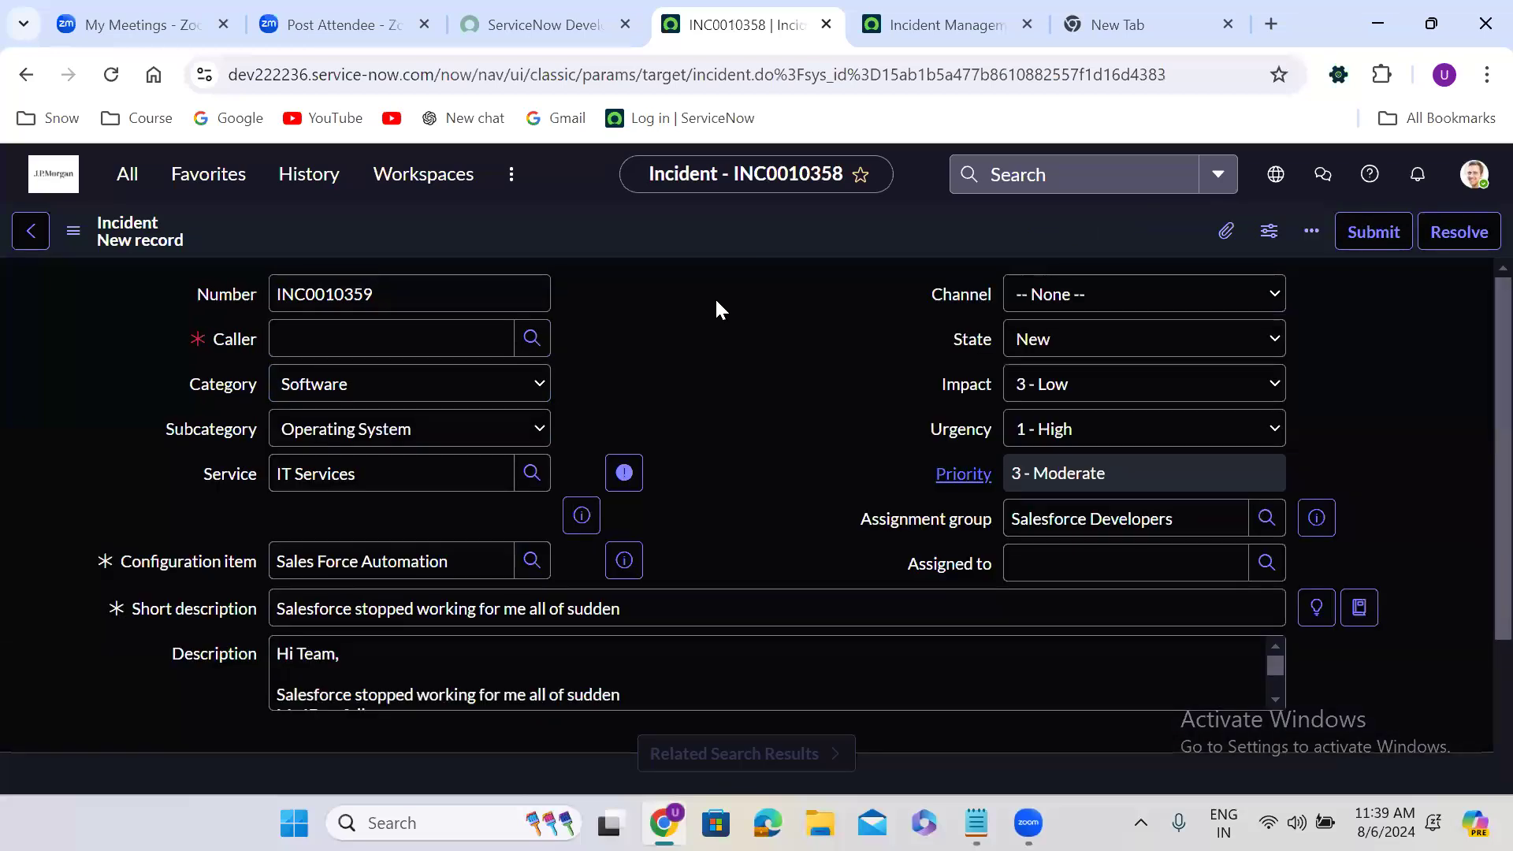
pyautogui.click(376, 348)
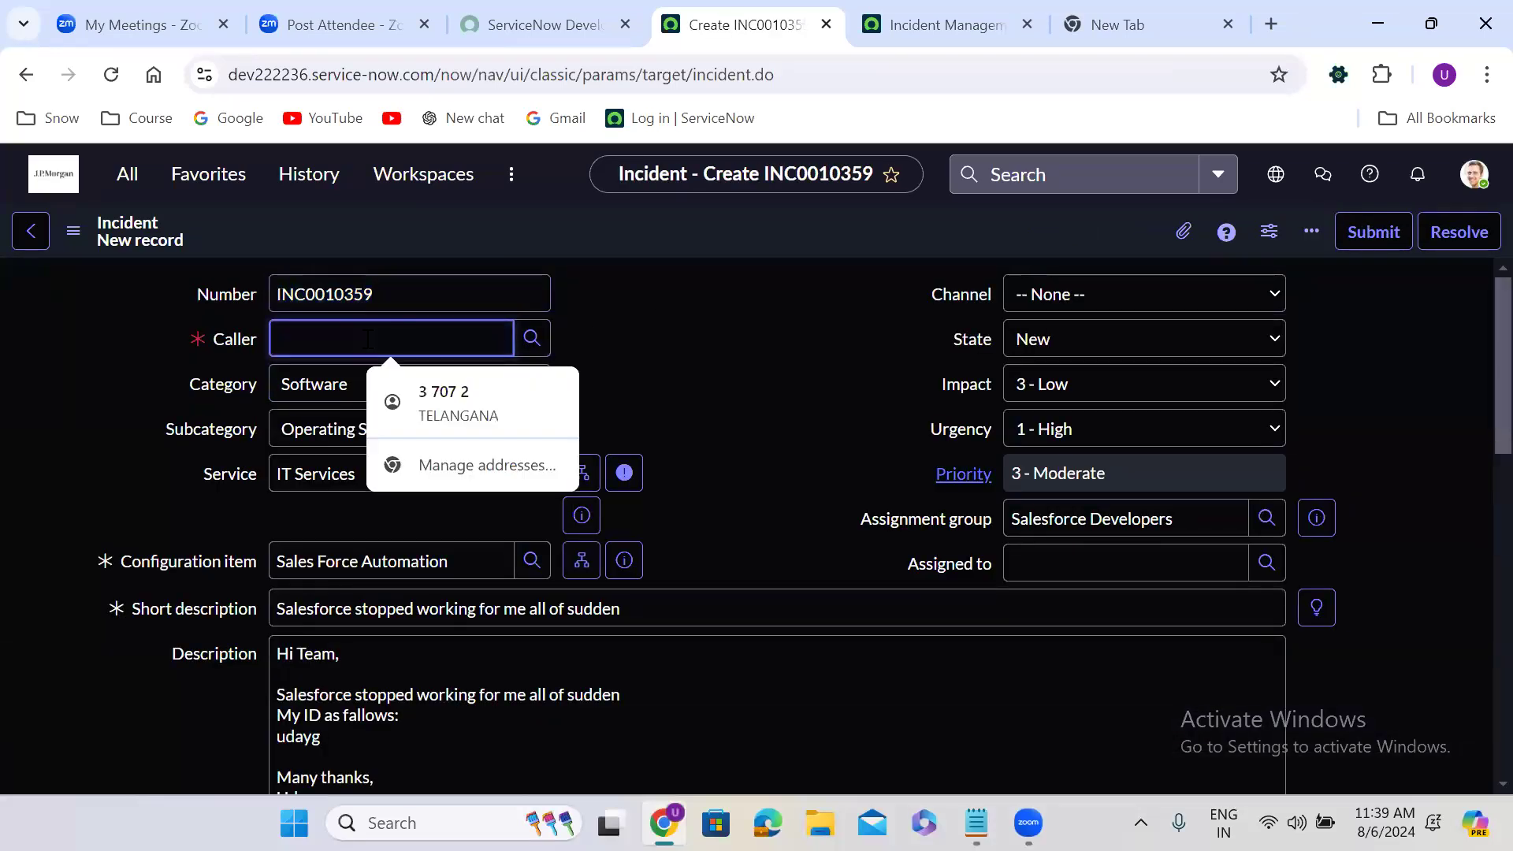
pyautogui.write('nik')
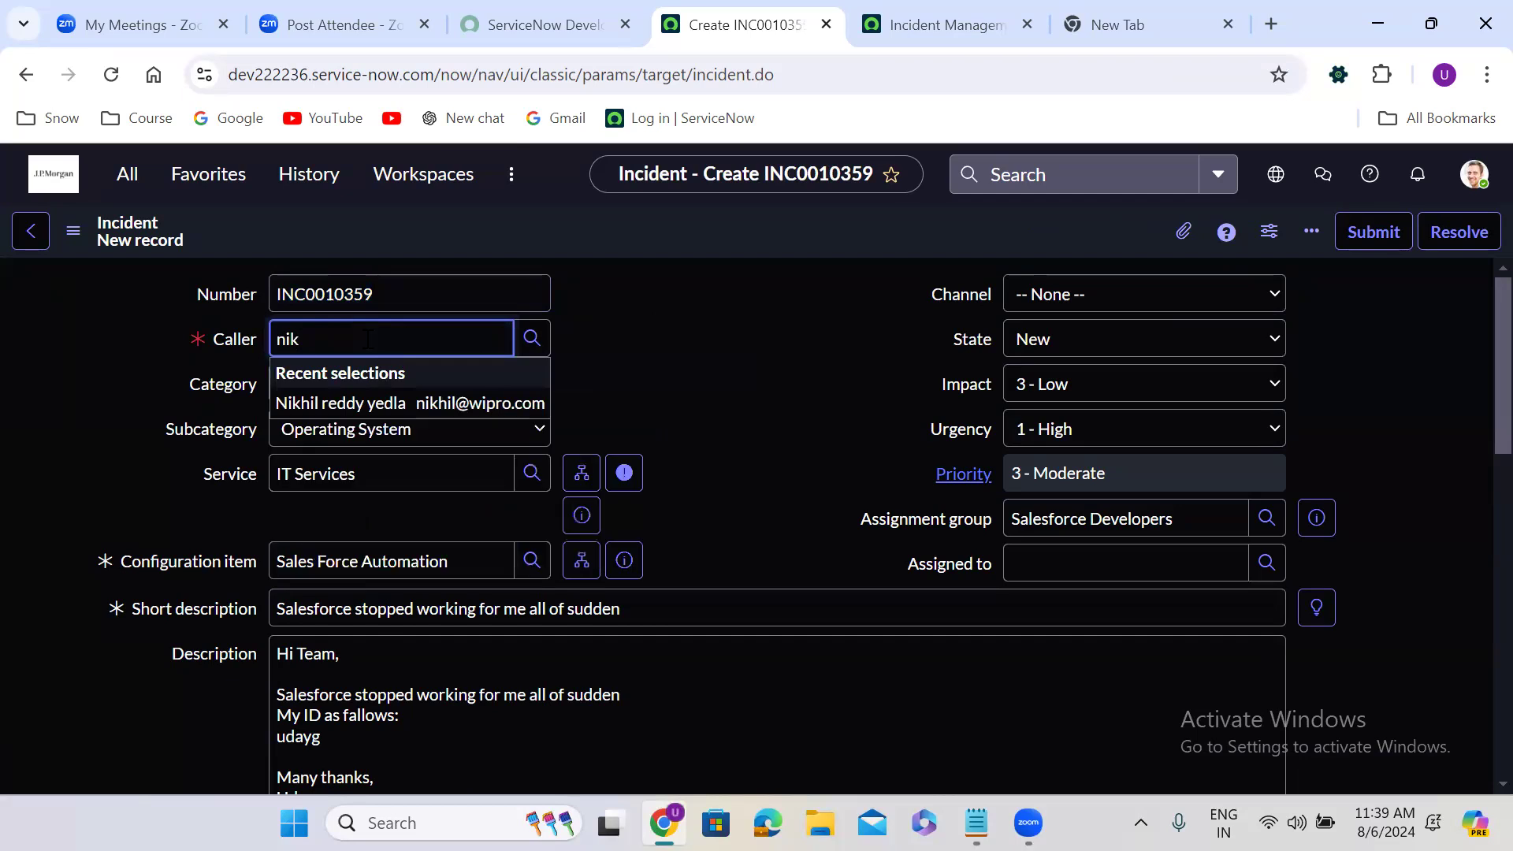
pyautogui.click(381, 400)
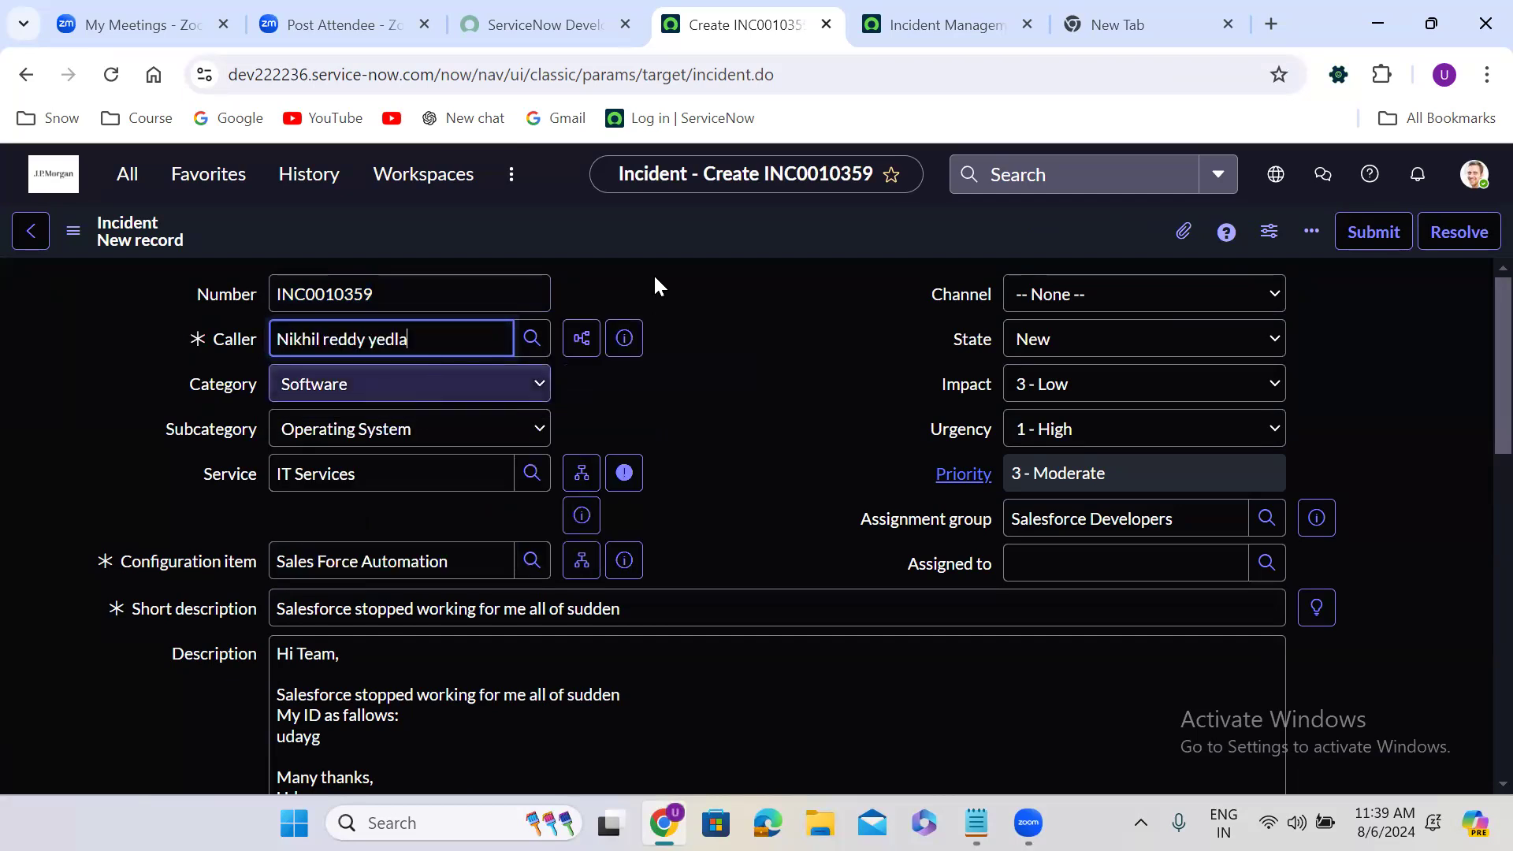
pyautogui.rightClick(654, 224)
pyautogui.click(704, 241)
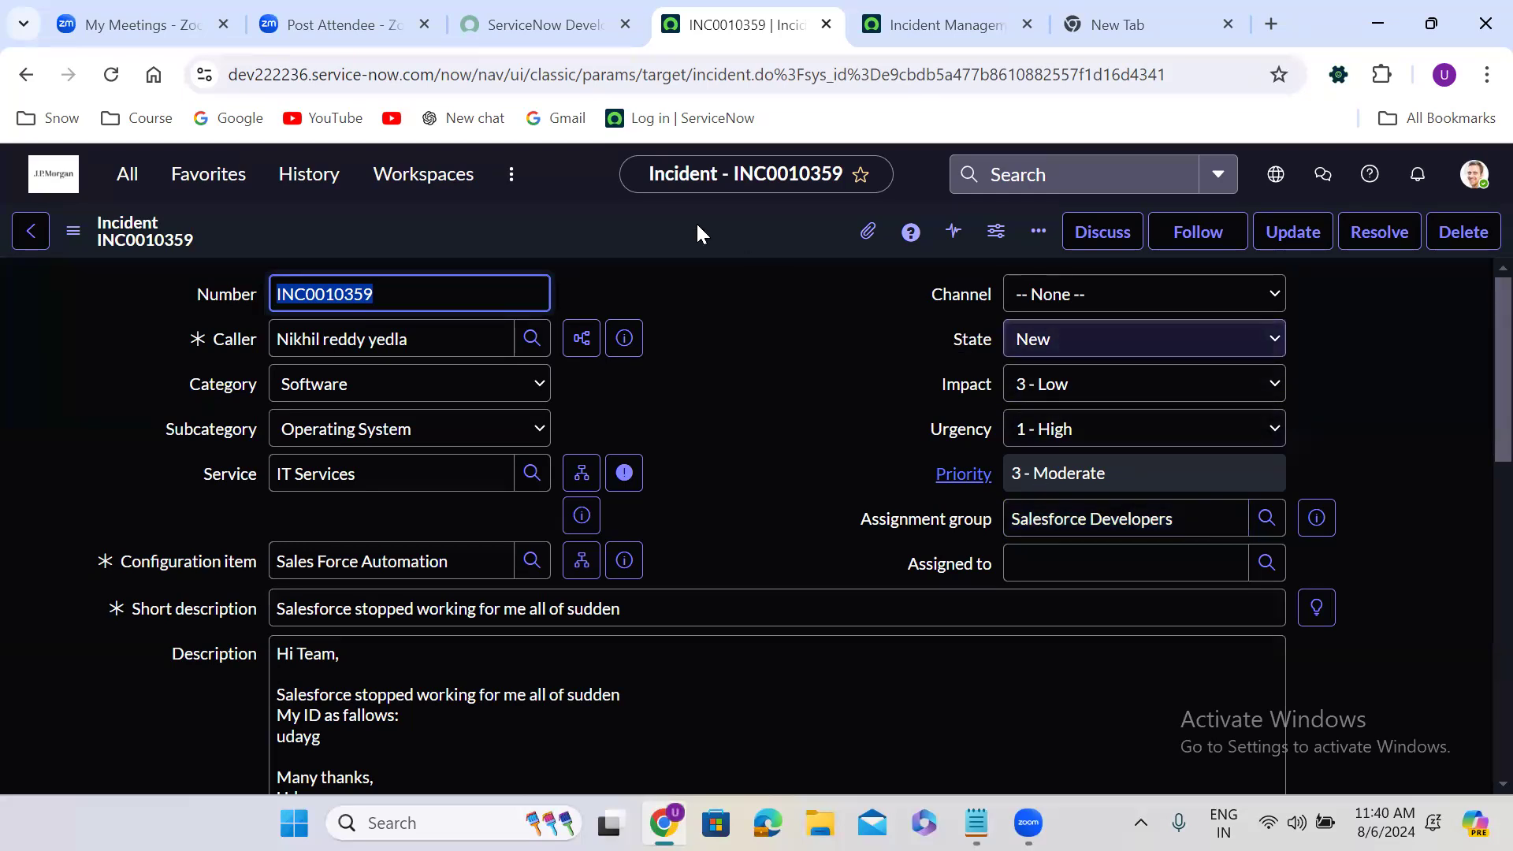
# Create a problem record from the newly saved incident copy and dismiss the creation message
pyautogui.click(637, 237)
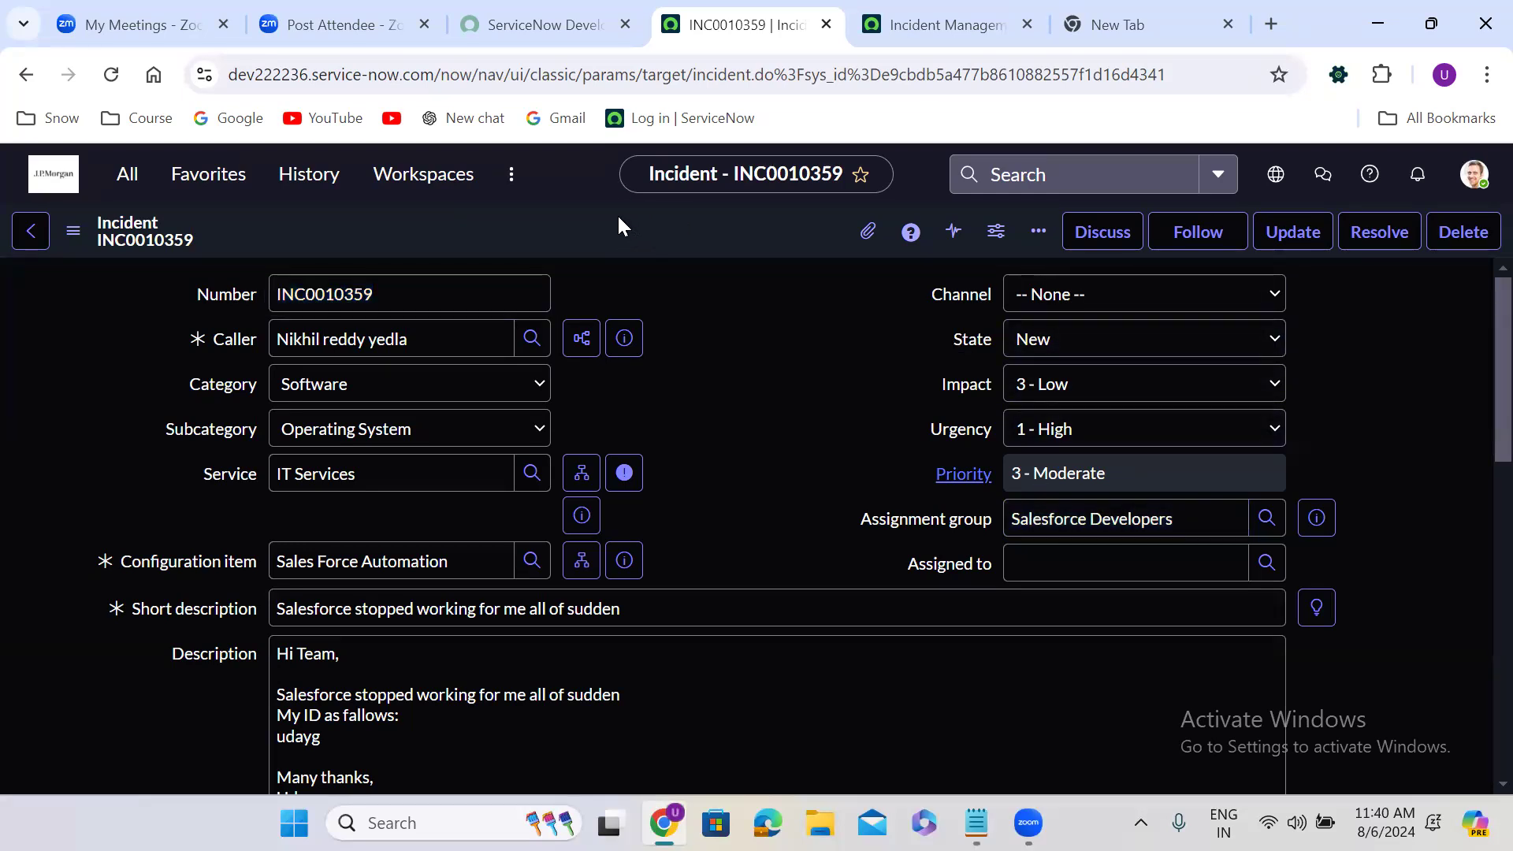
pyautogui.rightClick(617, 214)
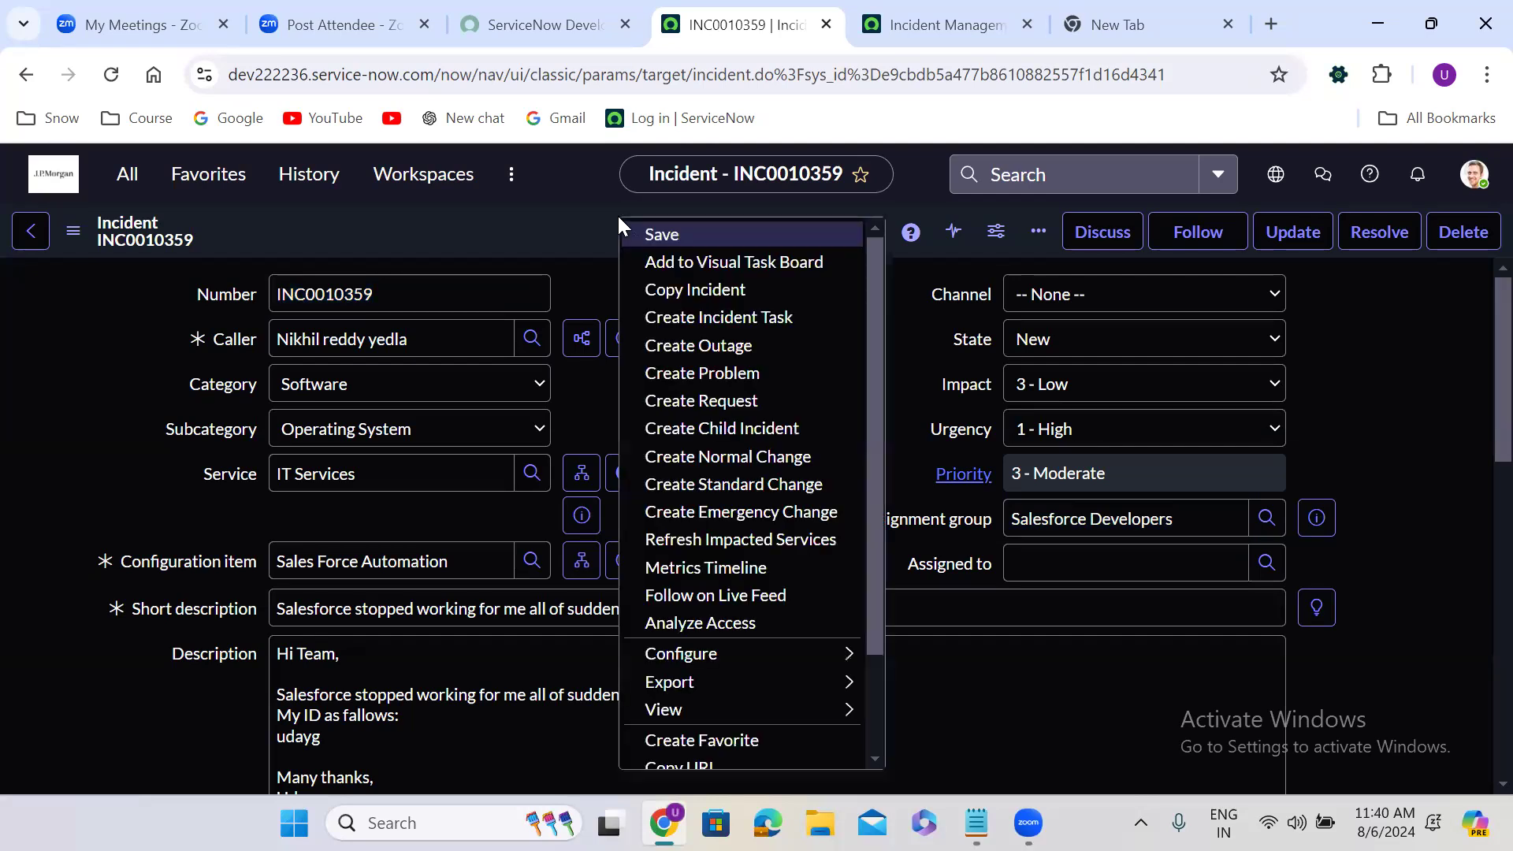
pyautogui.click(694, 375)
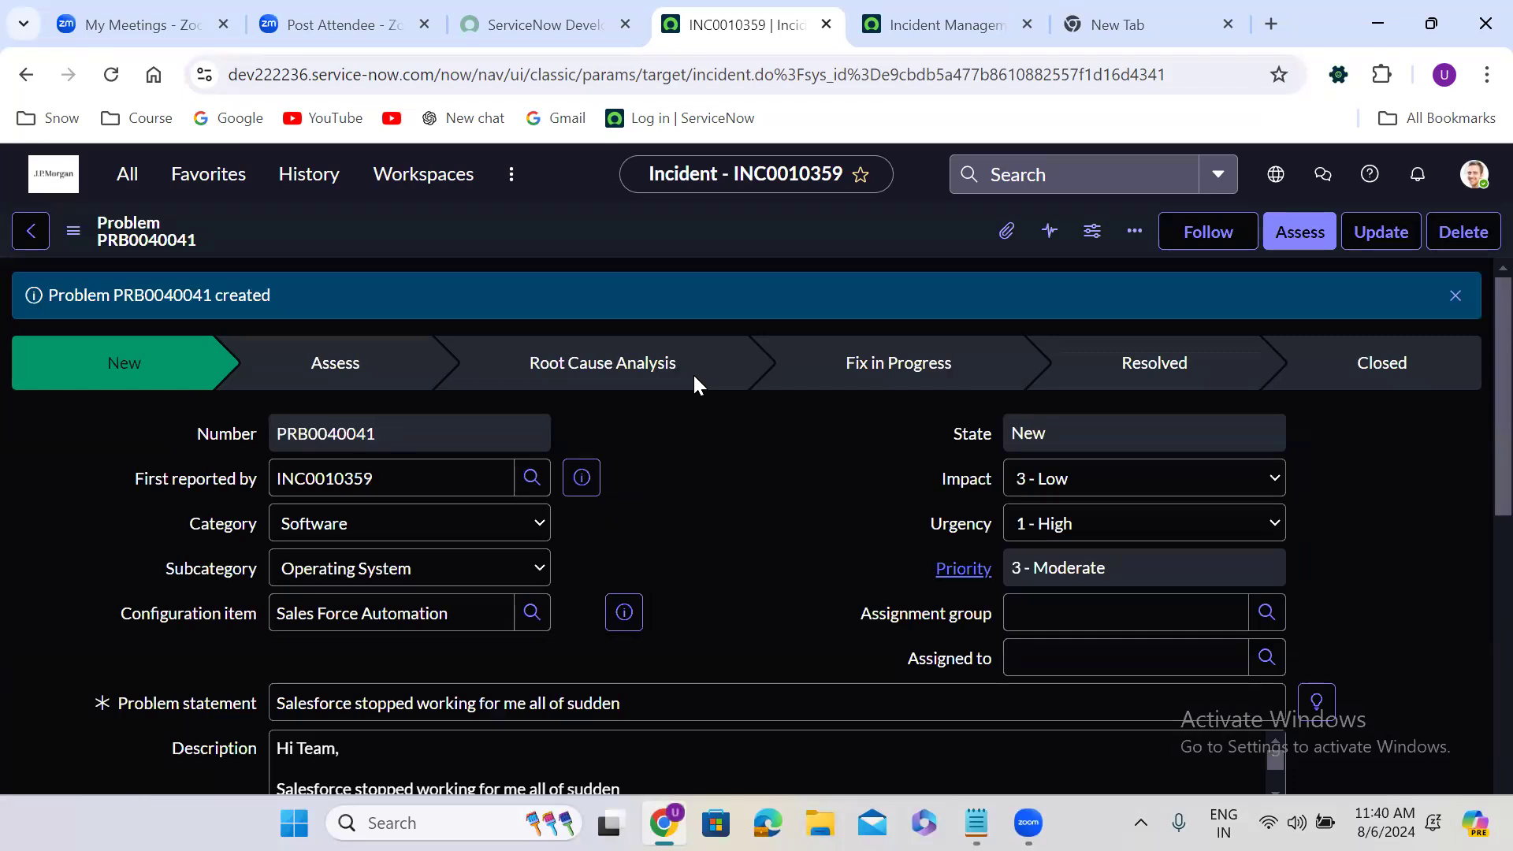
pyautogui.click(1456, 294)
# Set the problem's assignment group to Problem Analyzers and save the record
pyautogui.click(1102, 550)
pyautogui.write('p')
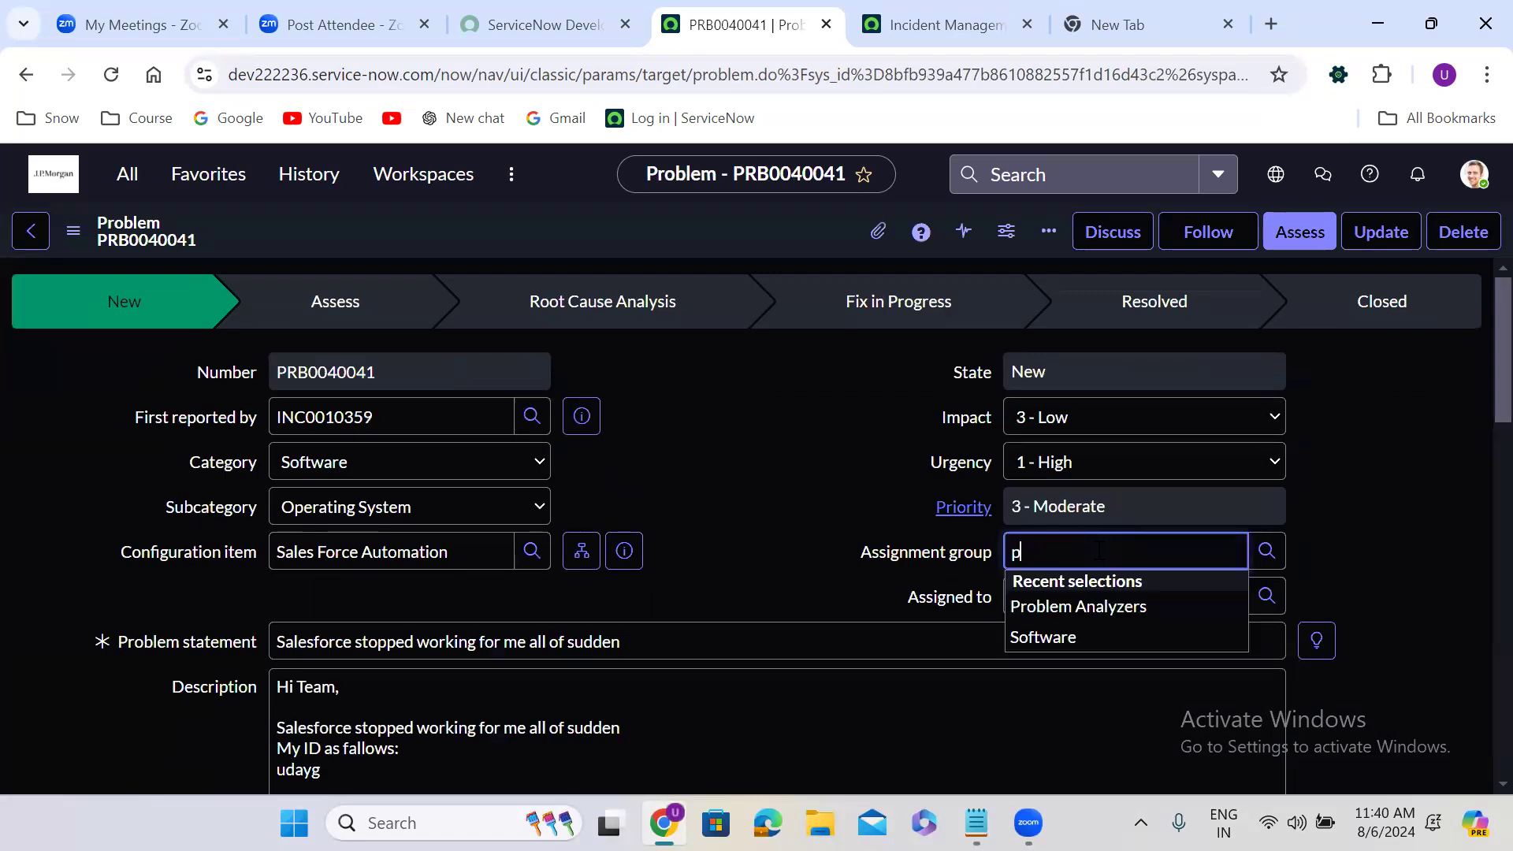
pyautogui.click(1108, 606)
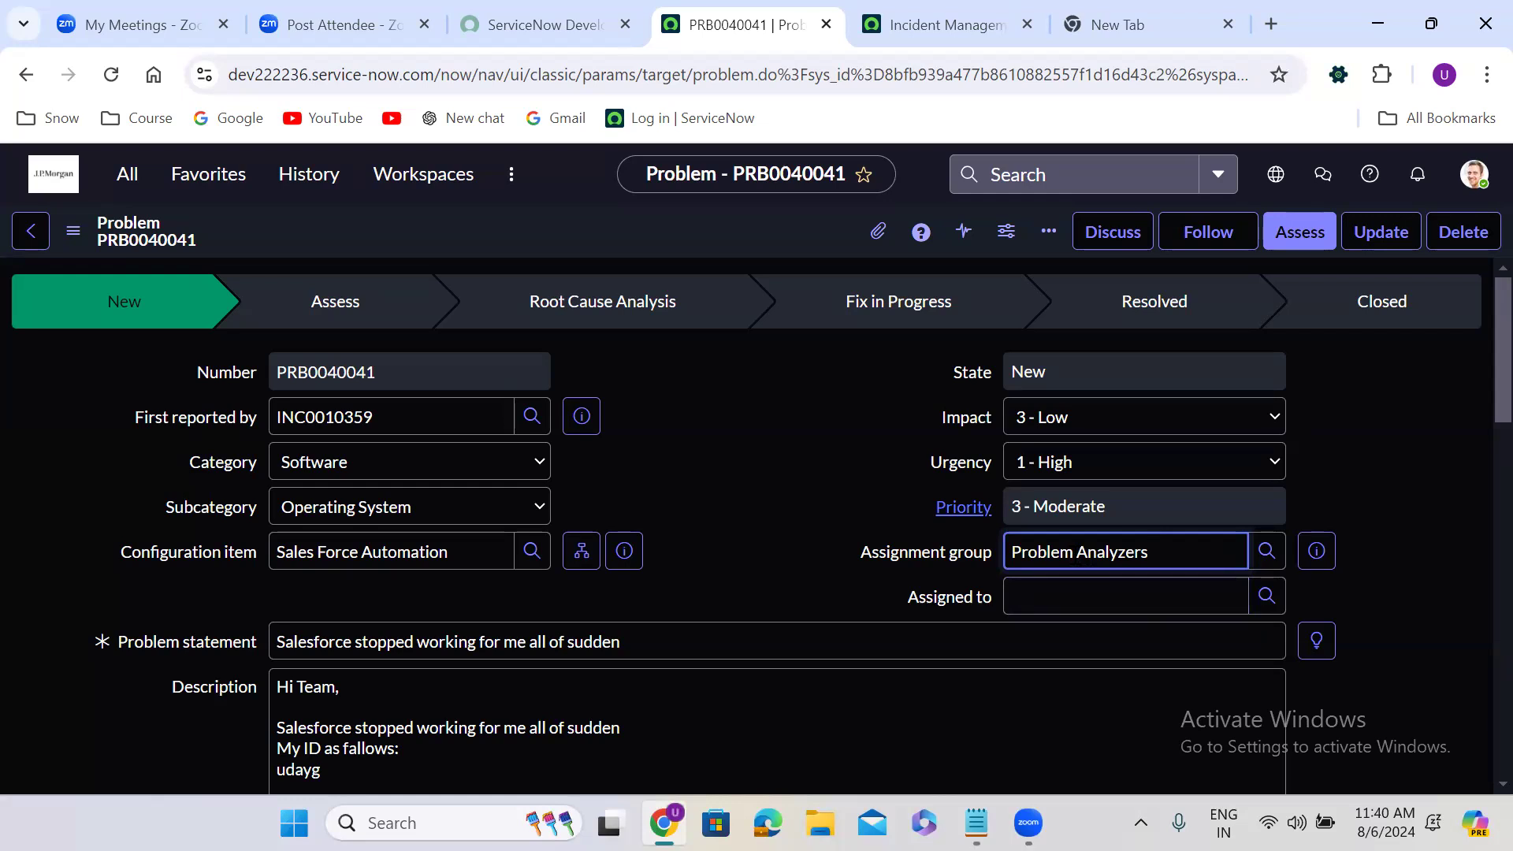
pyautogui.click(1269, 597)
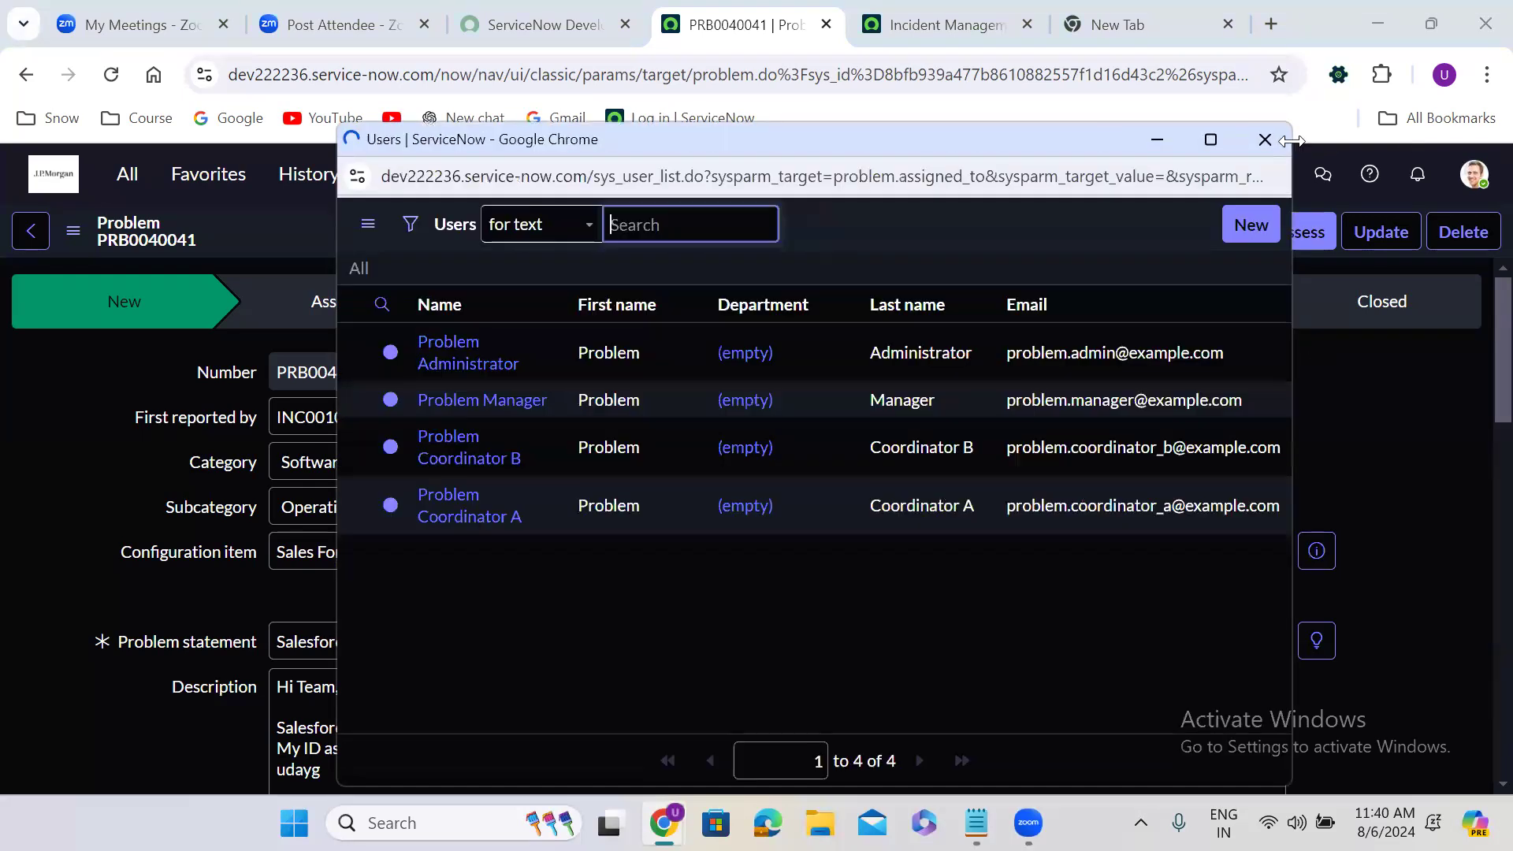
pyautogui.click(1267, 141)
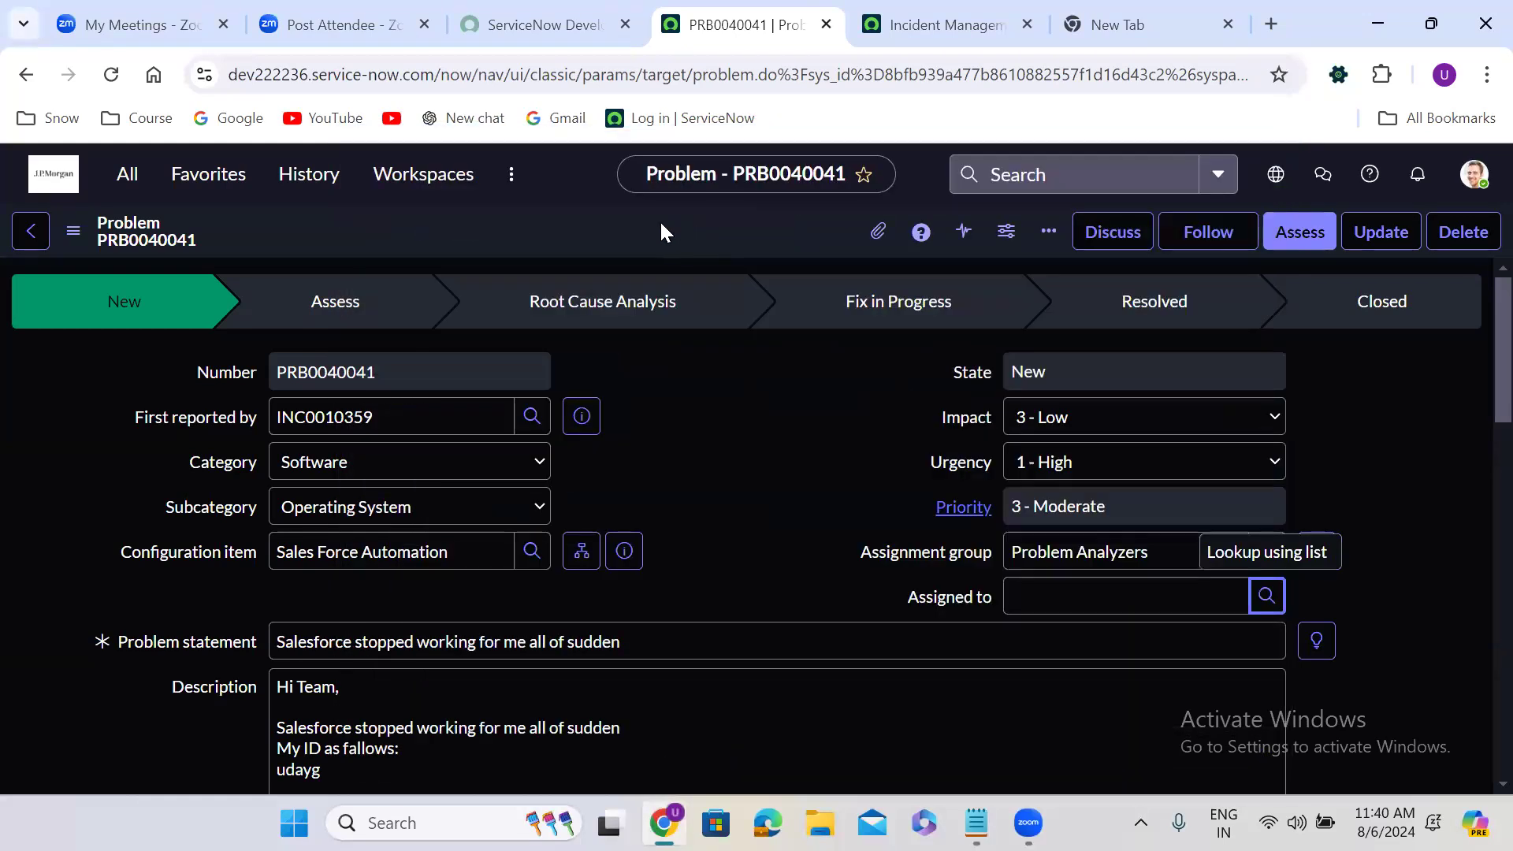
pyautogui.rightClick(660, 222)
pyautogui.click(461, 249)
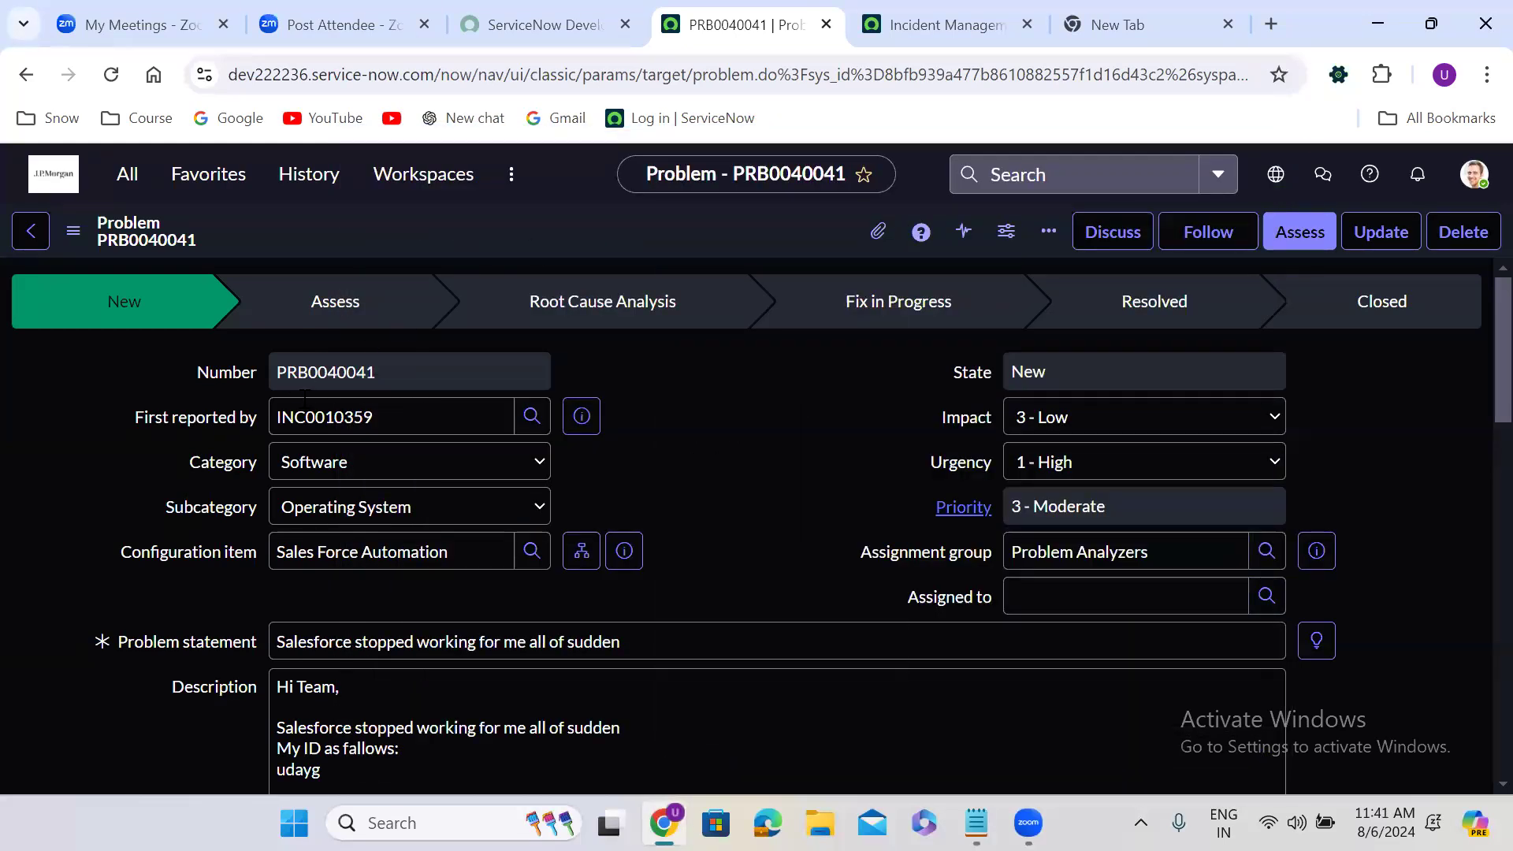
pyautogui.doubleClick(310, 417)
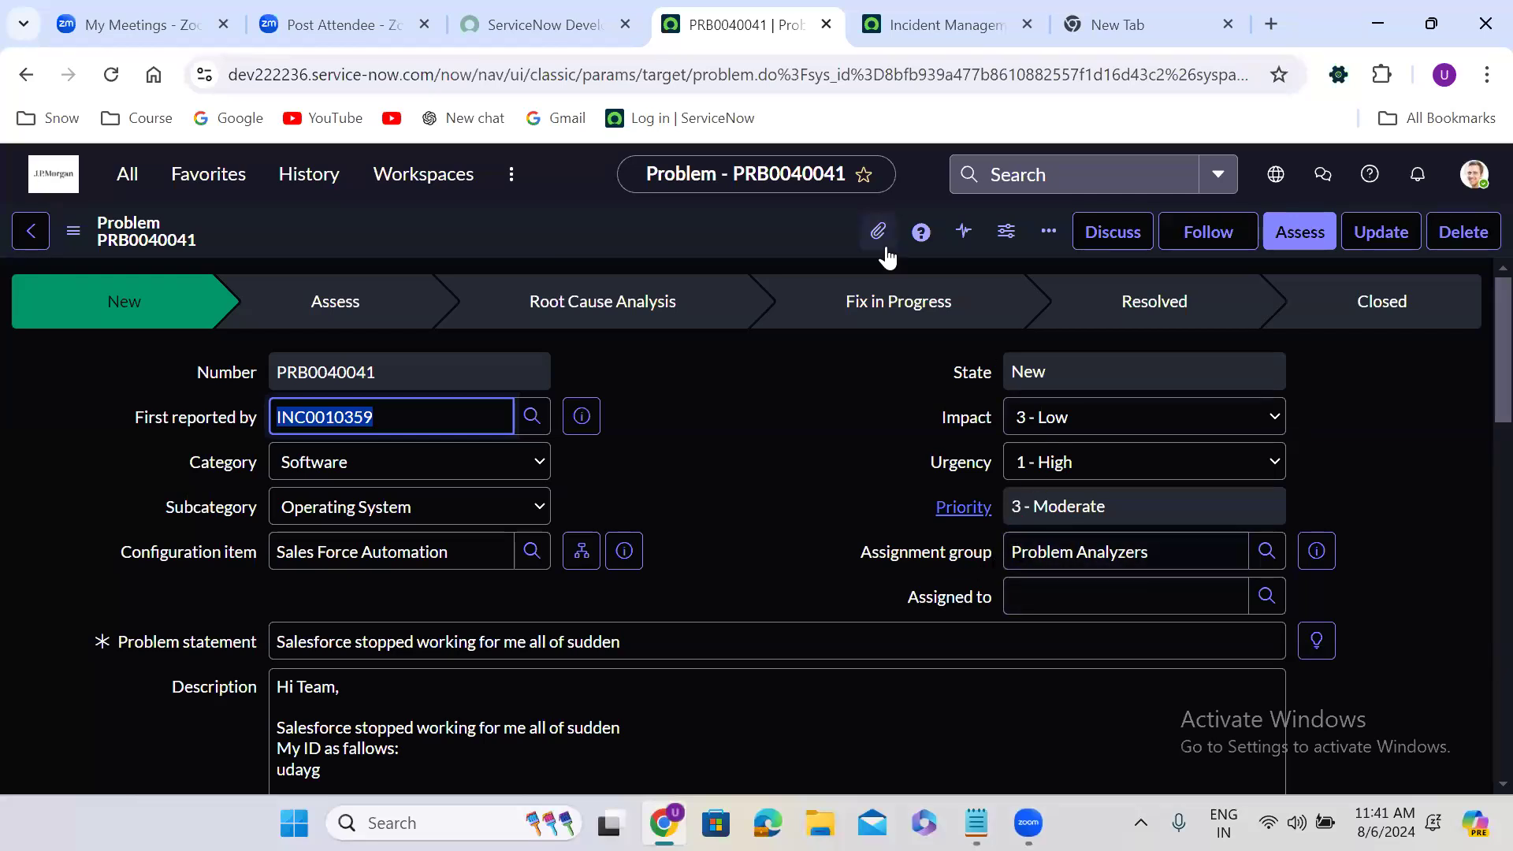
pyautogui.rightClick(682, 229)
pyautogui.click(727, 240)
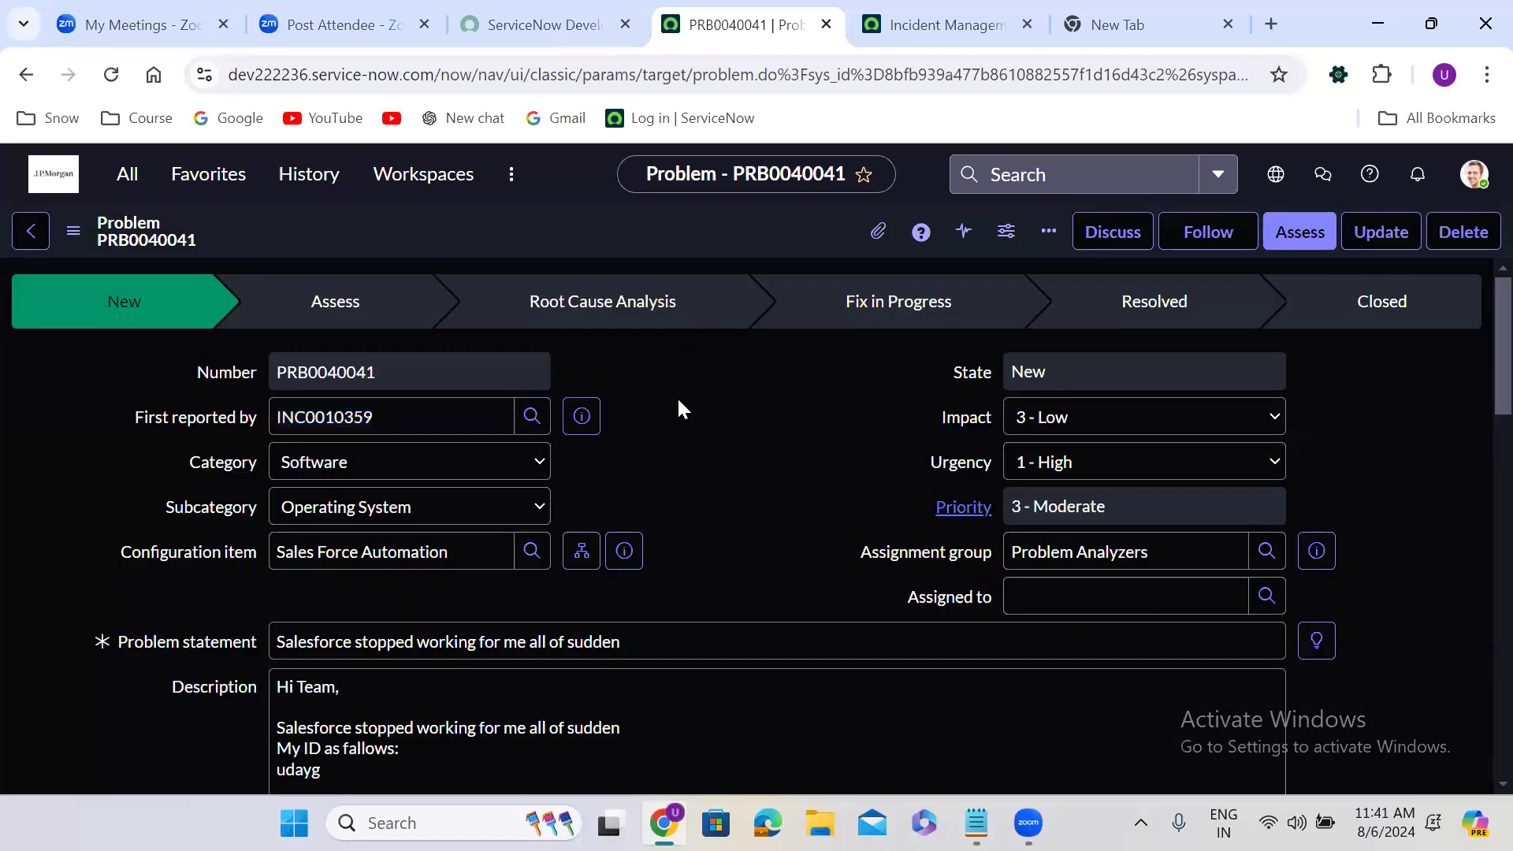
# Assign the problem to Problem Administrator and advance the record to the Assess state
pyautogui.click(1267, 595)
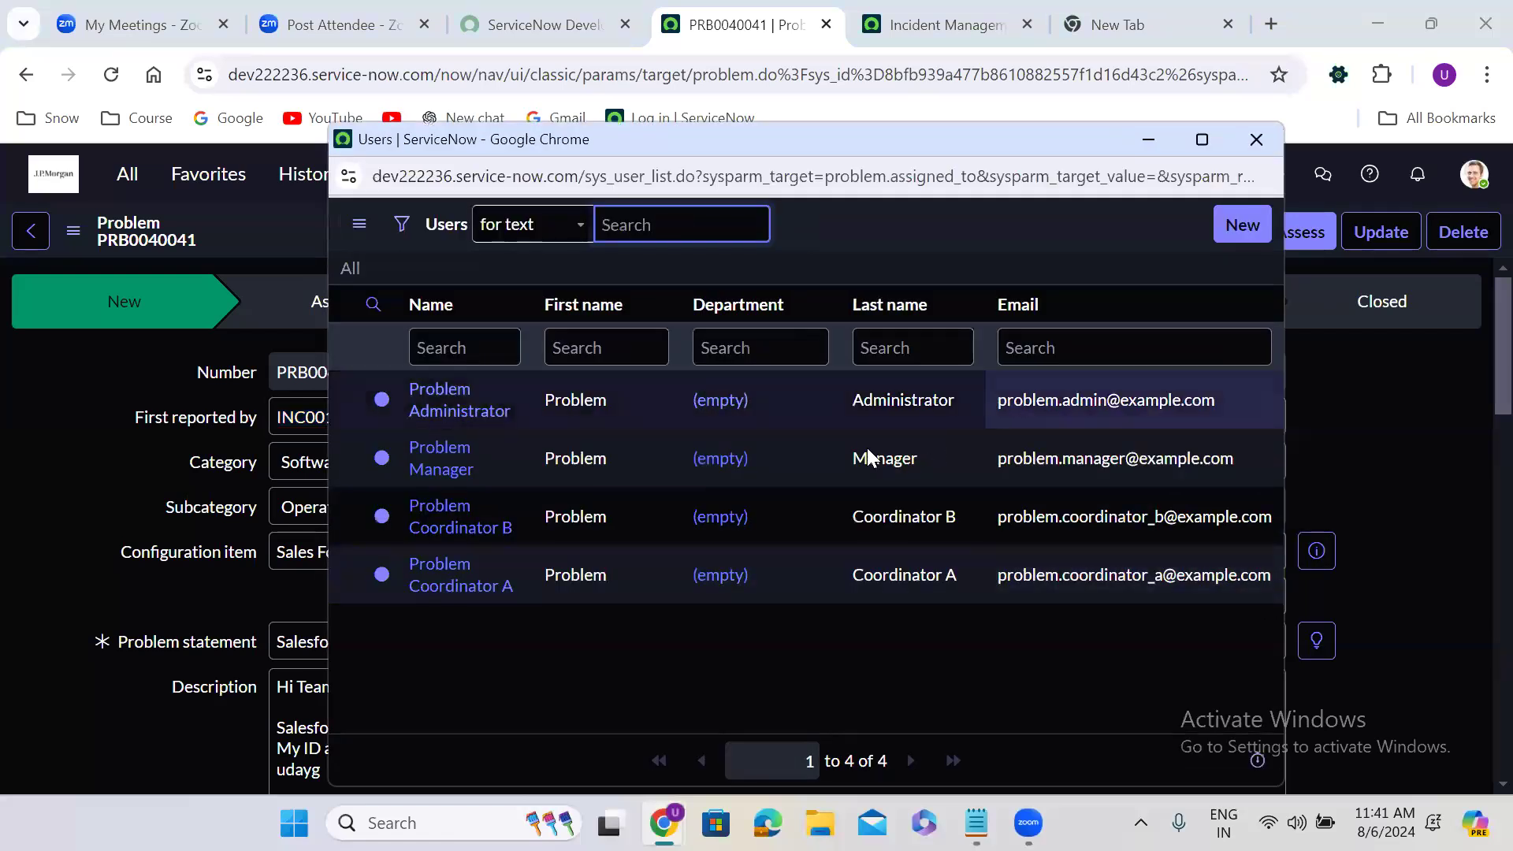
pyautogui.click(453, 422)
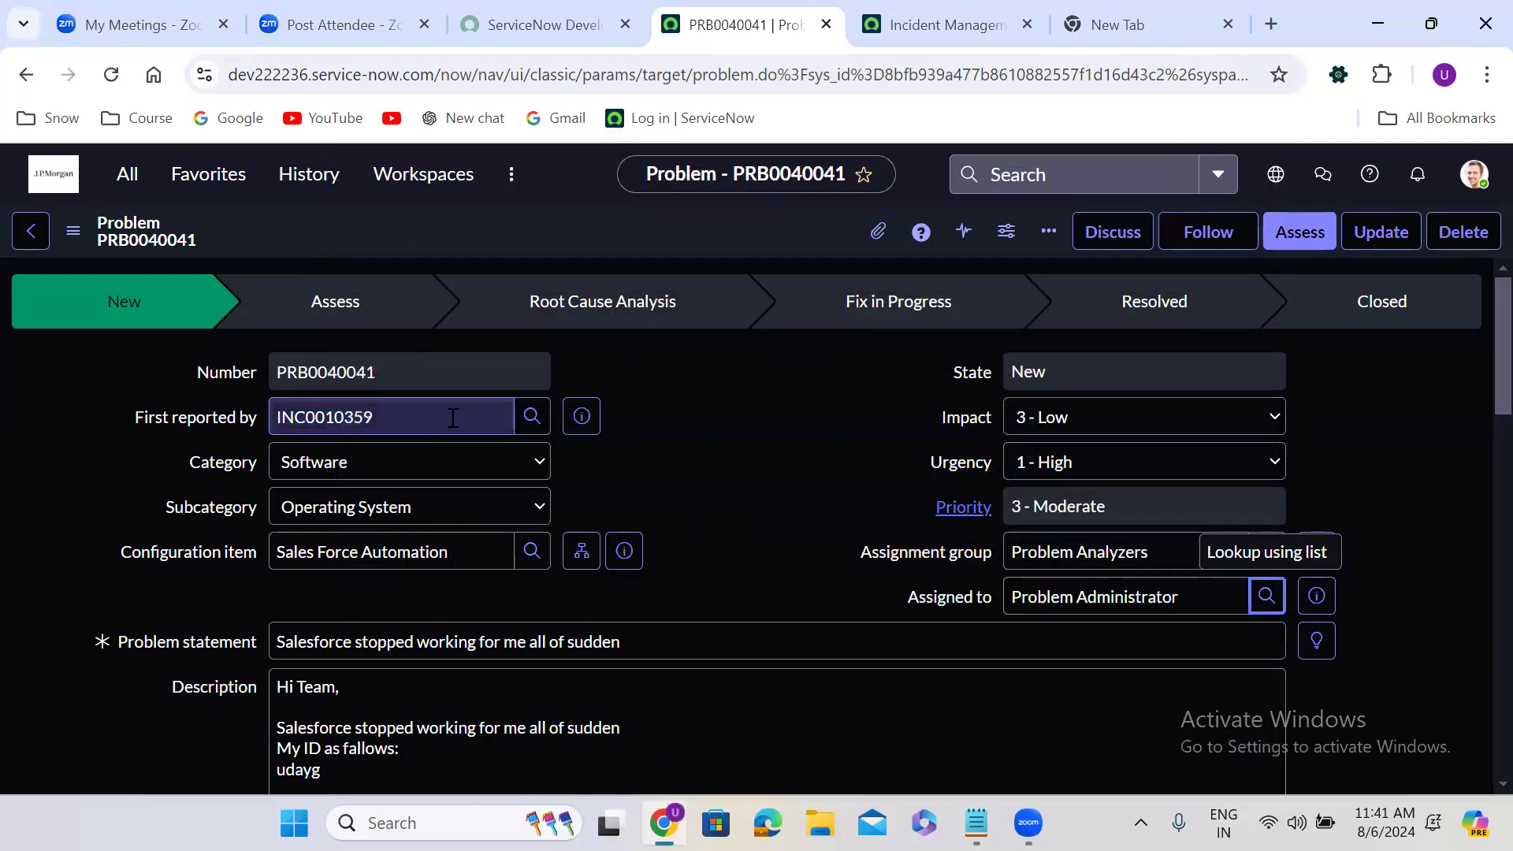
pyautogui.rightClick(670, 225)
pyautogui.click(709, 244)
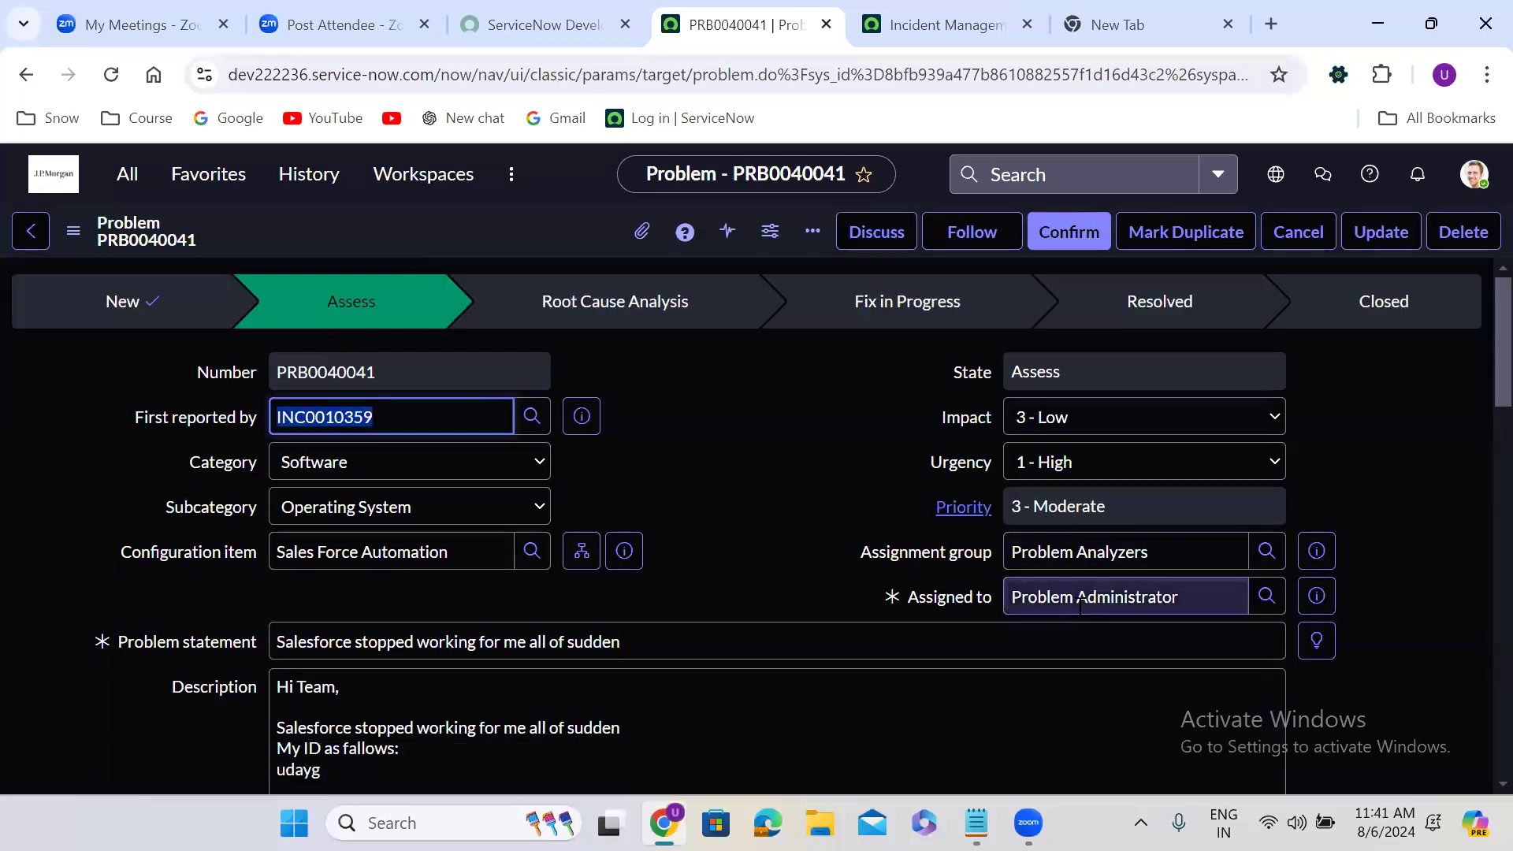
# Link the three closed Salesforce incidents INC0010358, INC0010357 and INC0010356 to the problem record
pyautogui.click(651, 580)
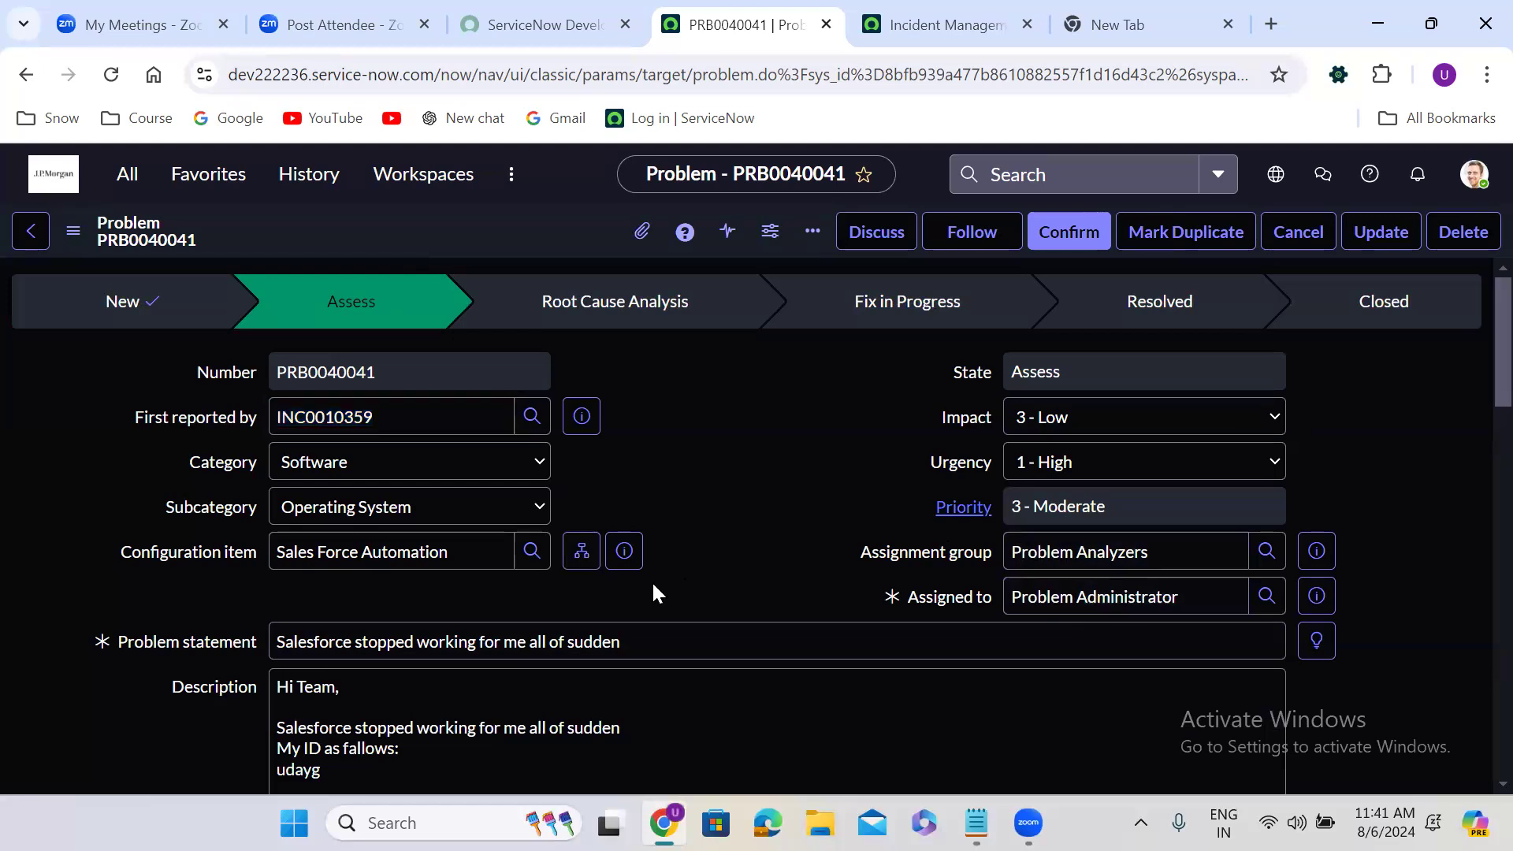
pyautogui.scroll(-1, 651, 580)
pyautogui.scroll(-15, 654, 584)
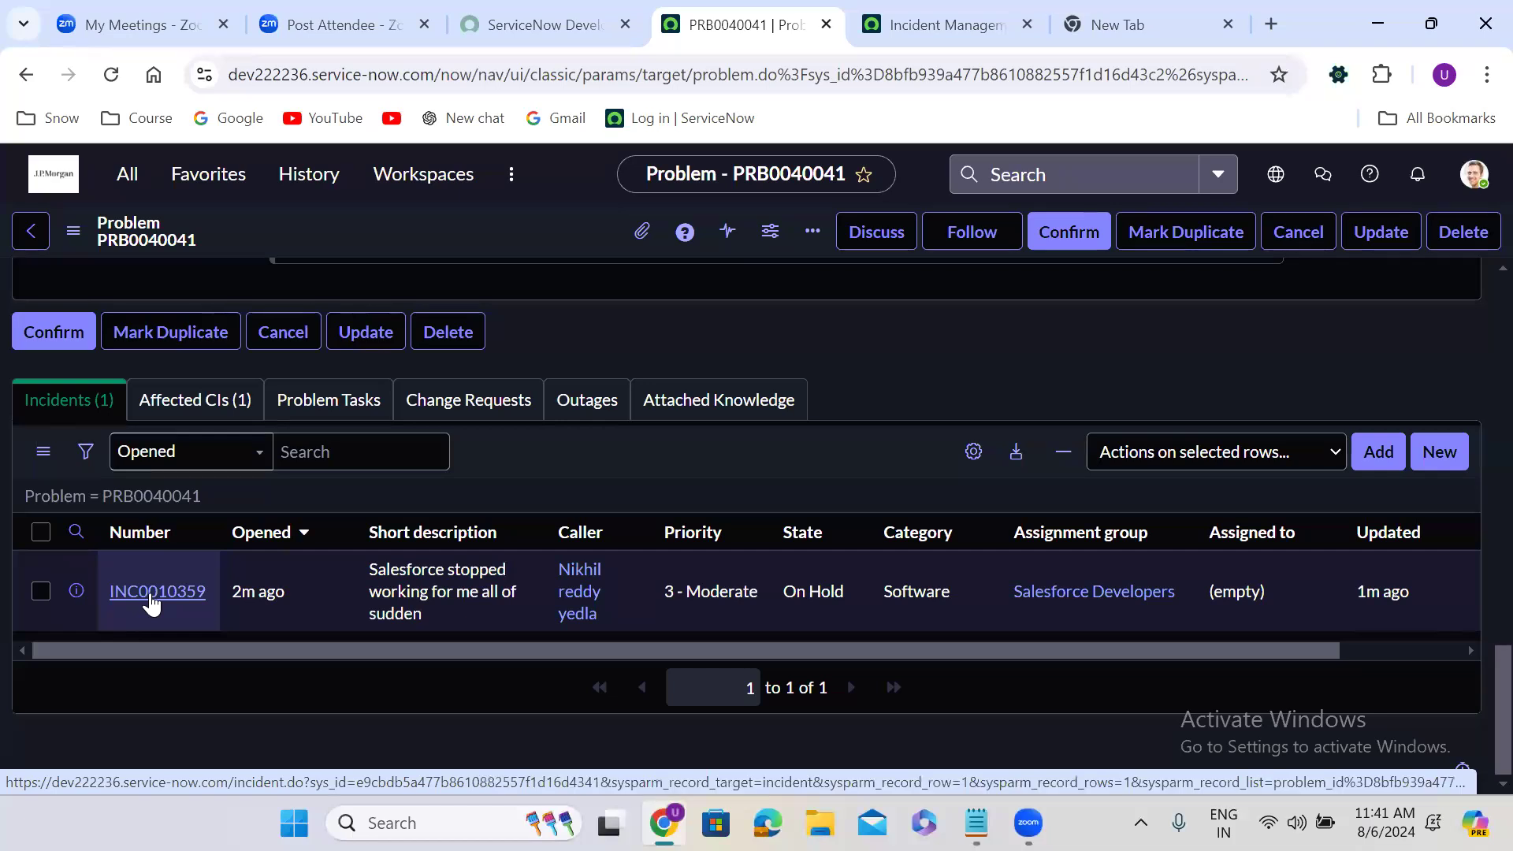
pyautogui.click(1379, 454)
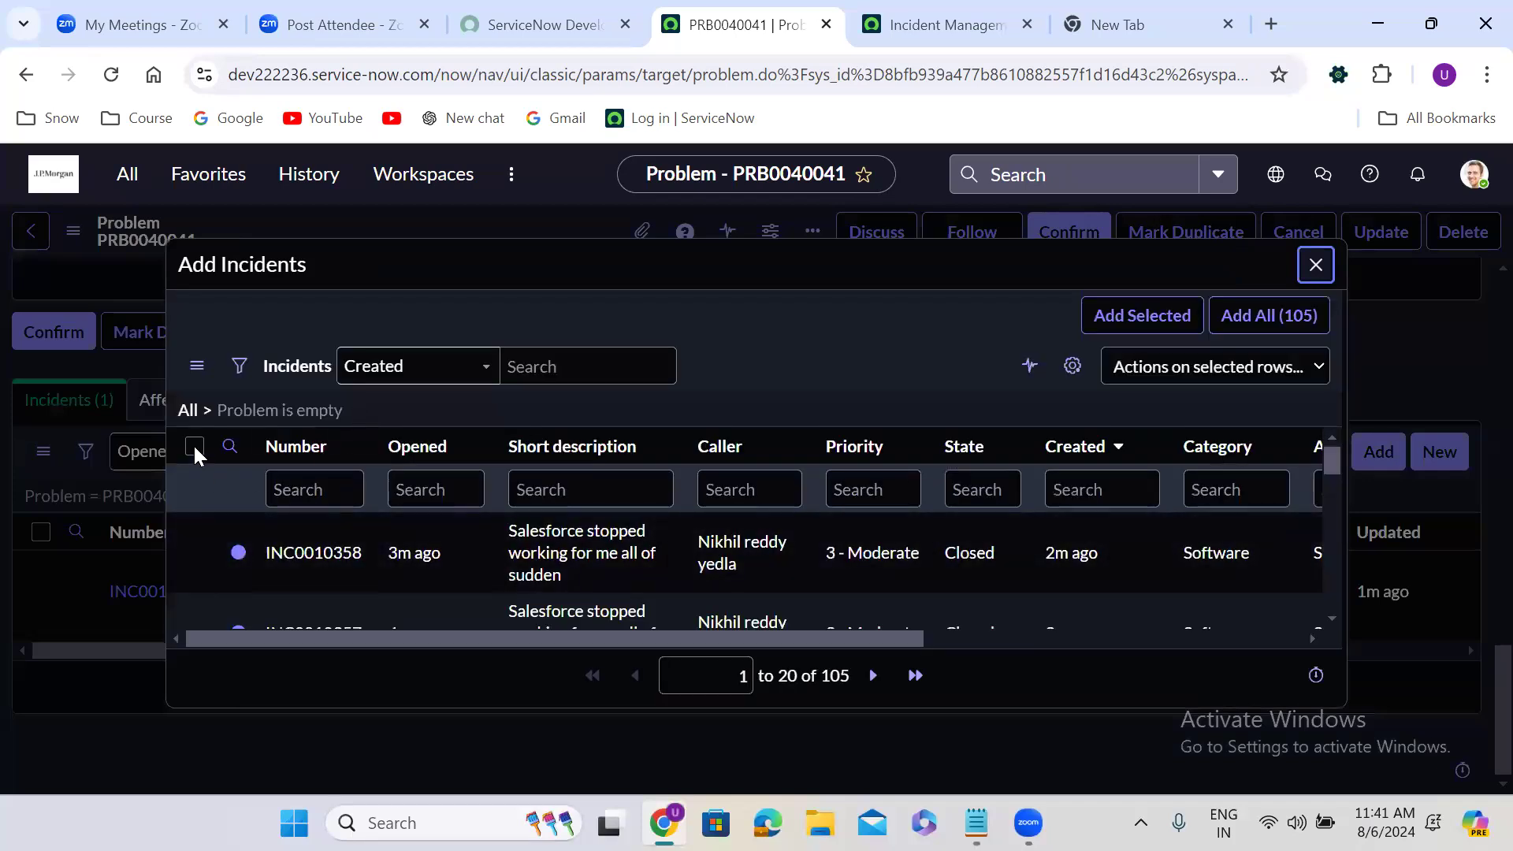
pyautogui.click(192, 445)
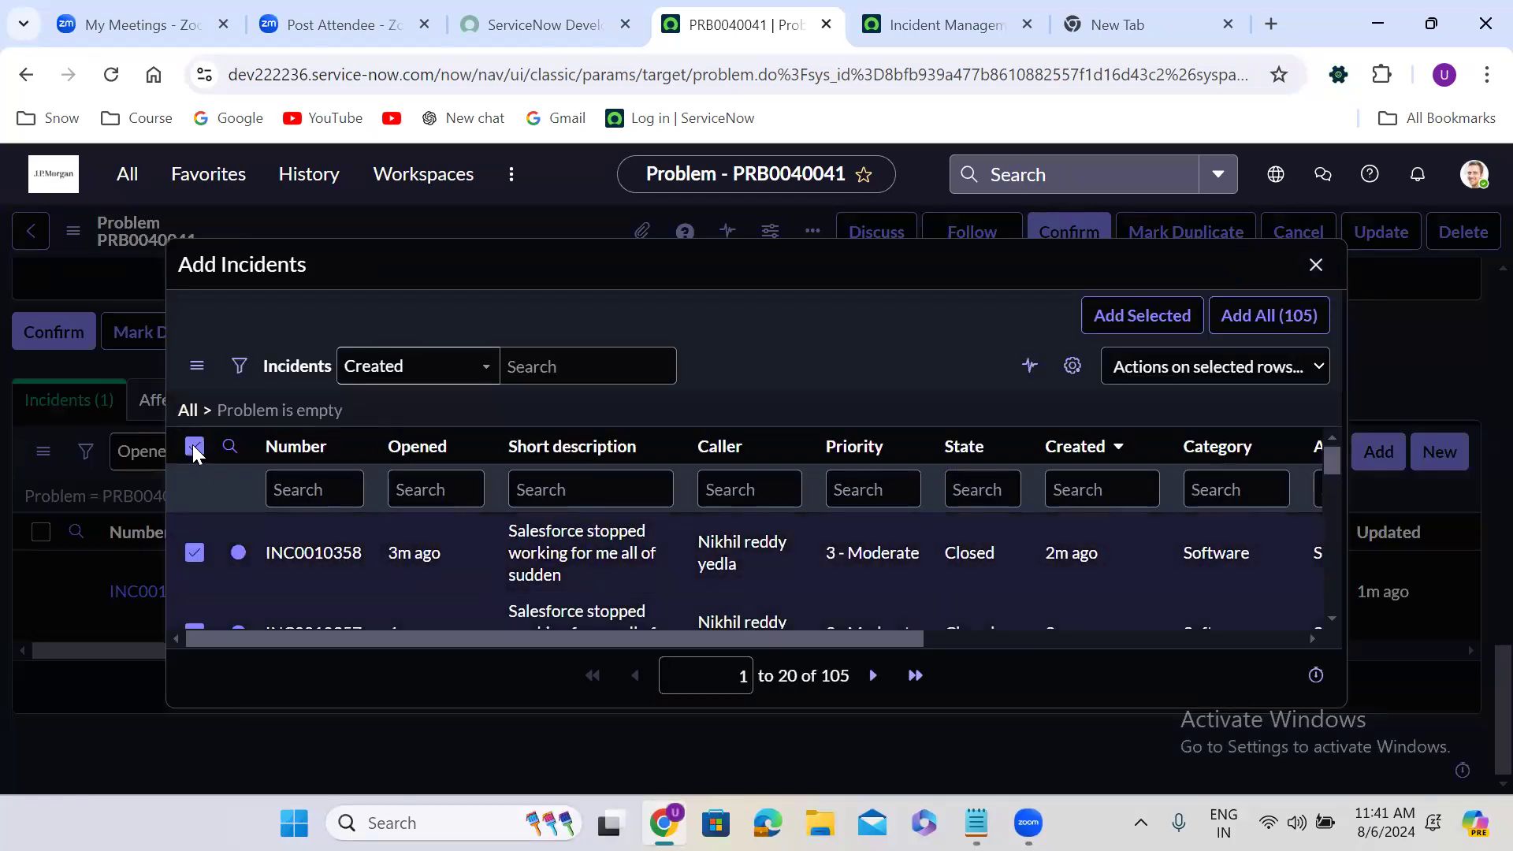
pyautogui.click(192, 446)
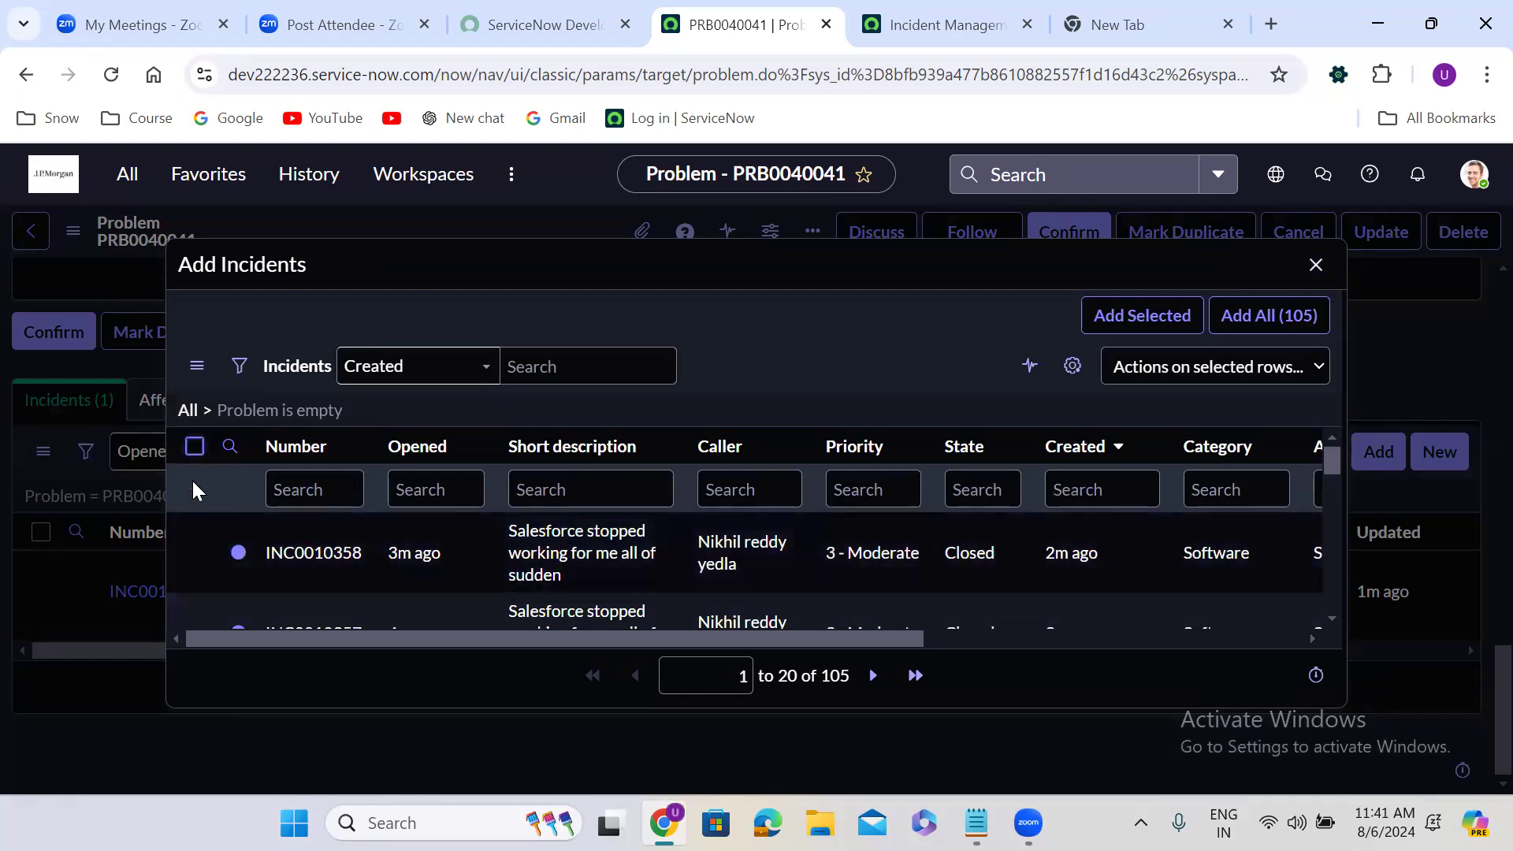
pyautogui.click(193, 553)
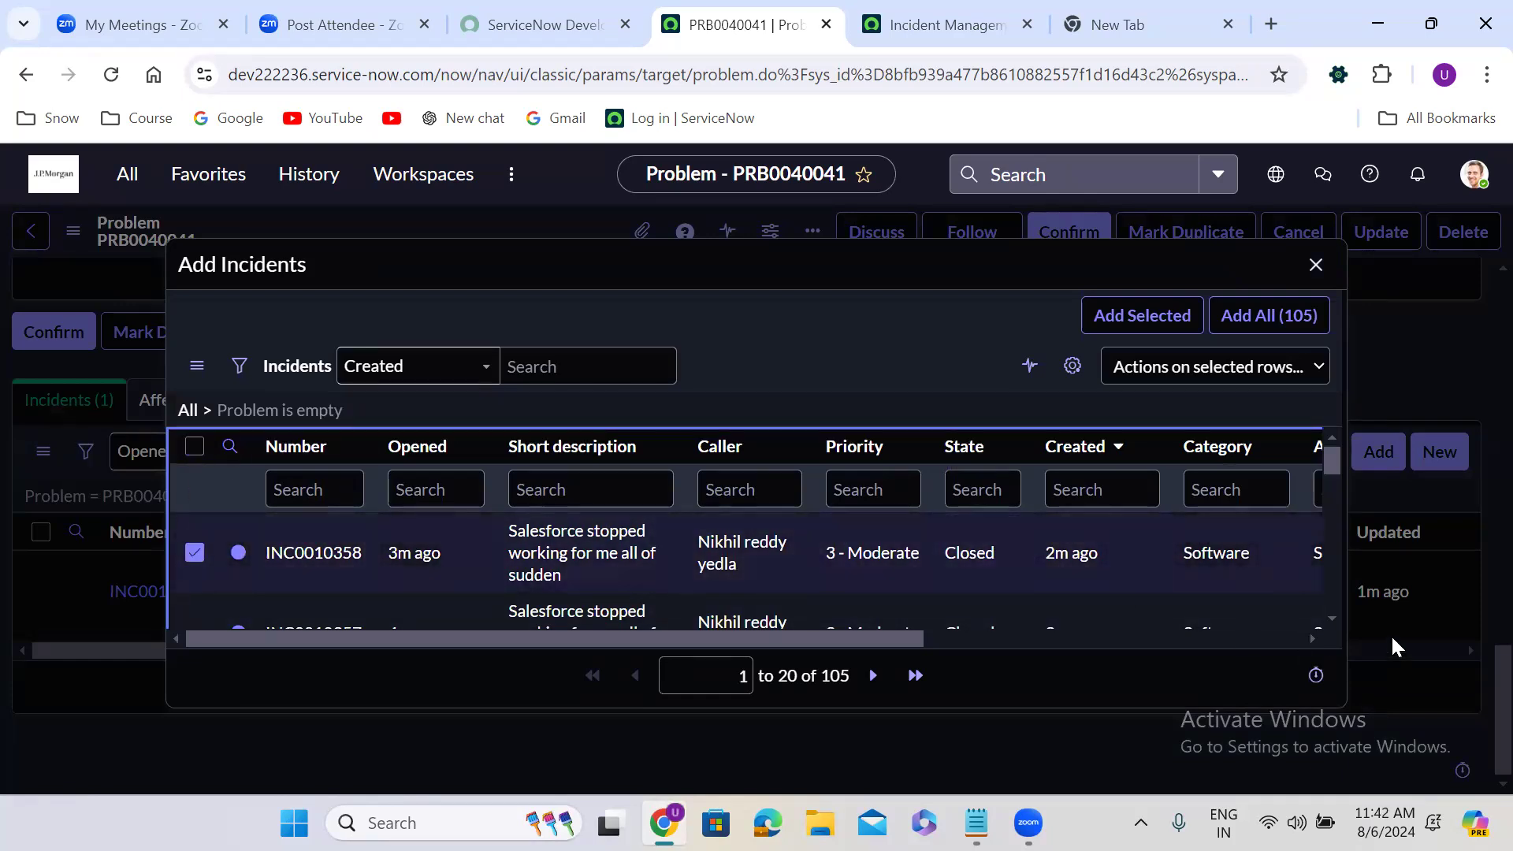
pyautogui.scroll(-1, 1331, 617)
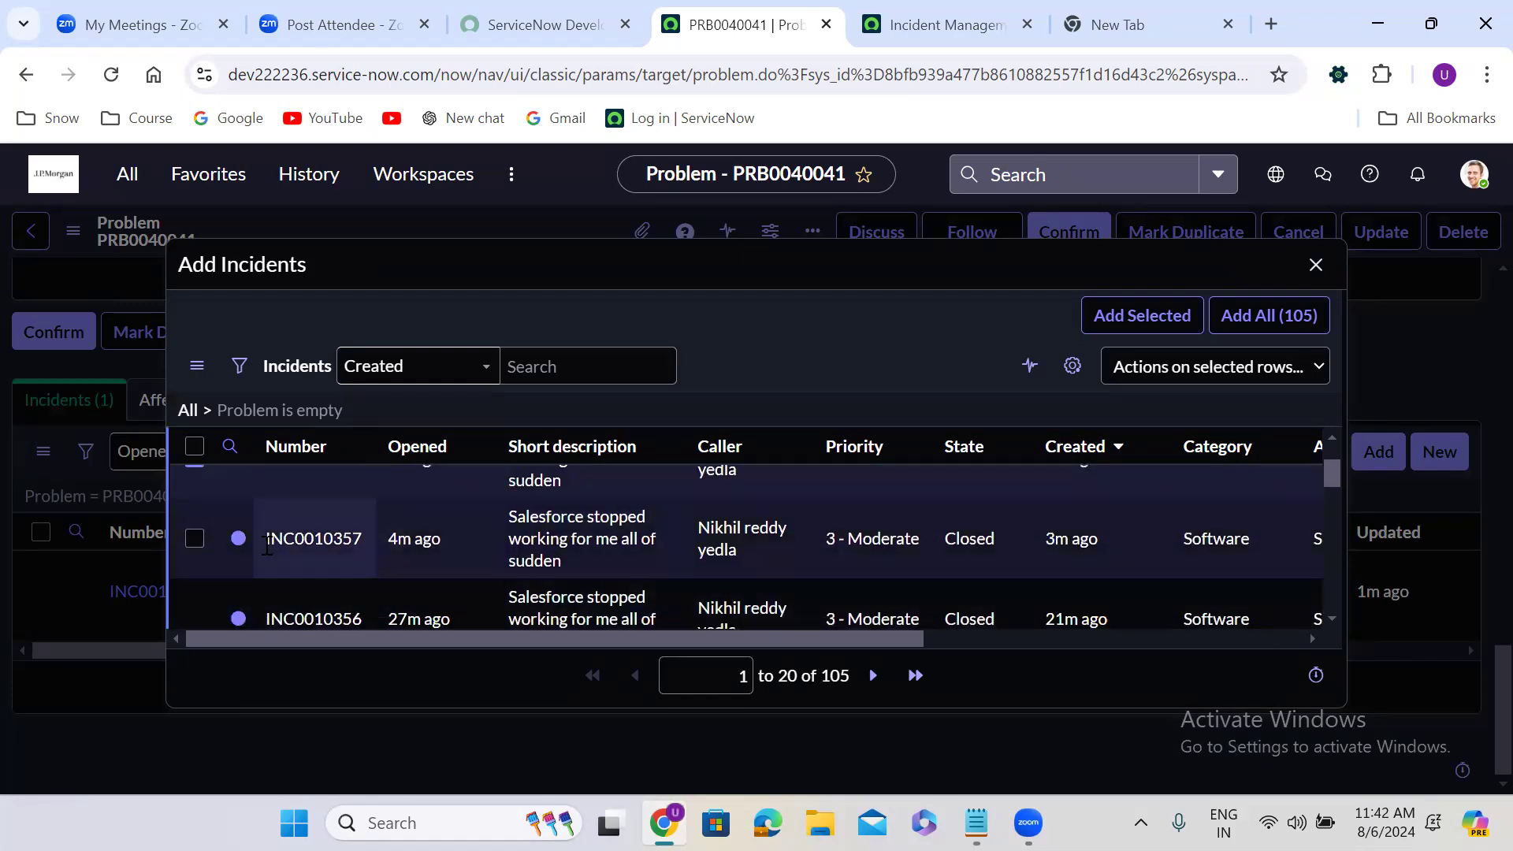
pyautogui.click(194, 538)
pyautogui.click(195, 618)
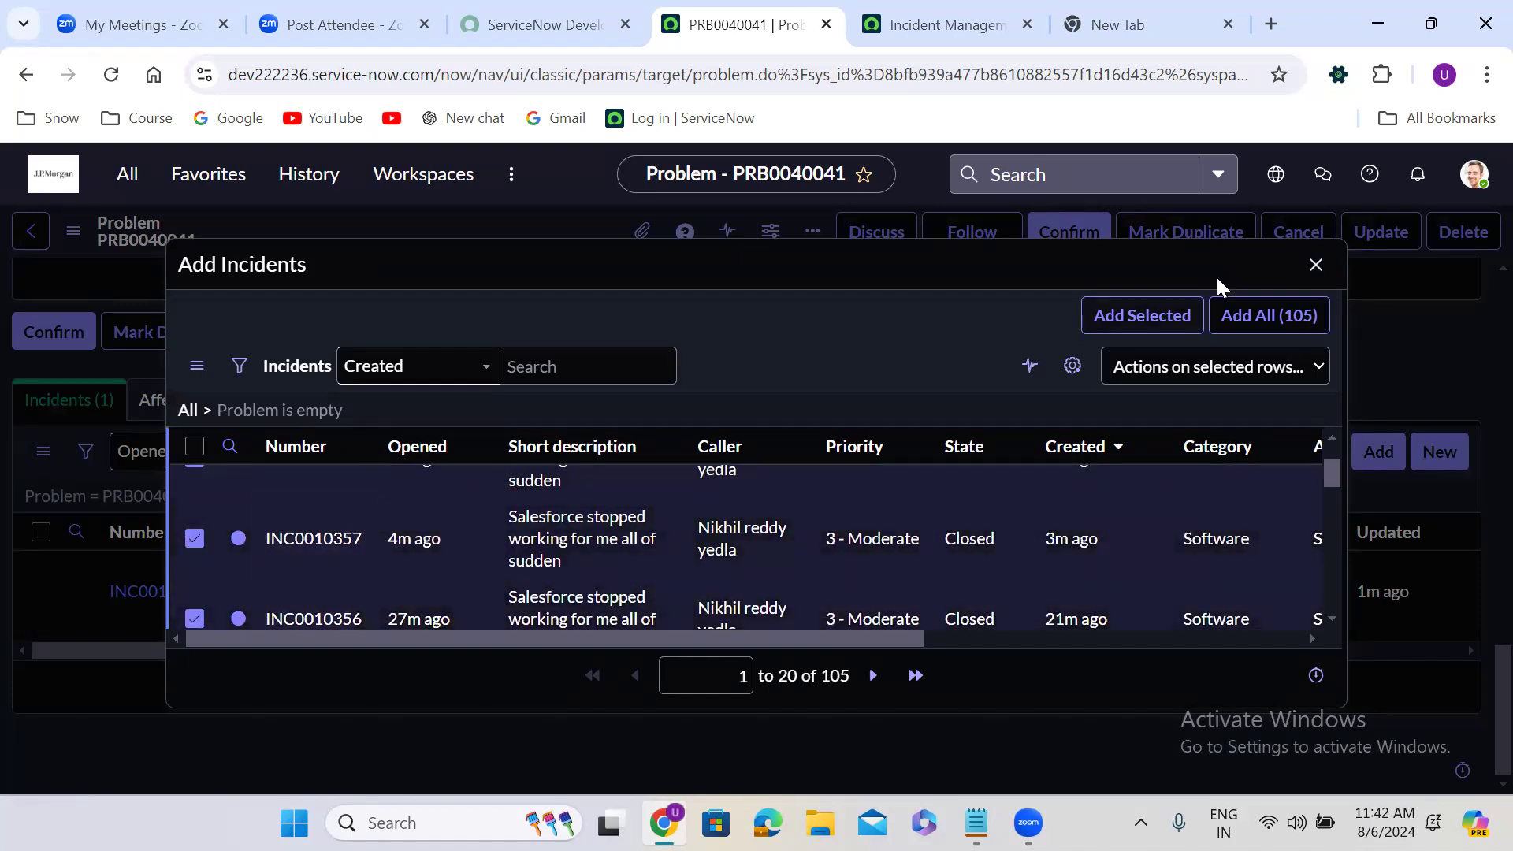
pyautogui.click(1184, 308)
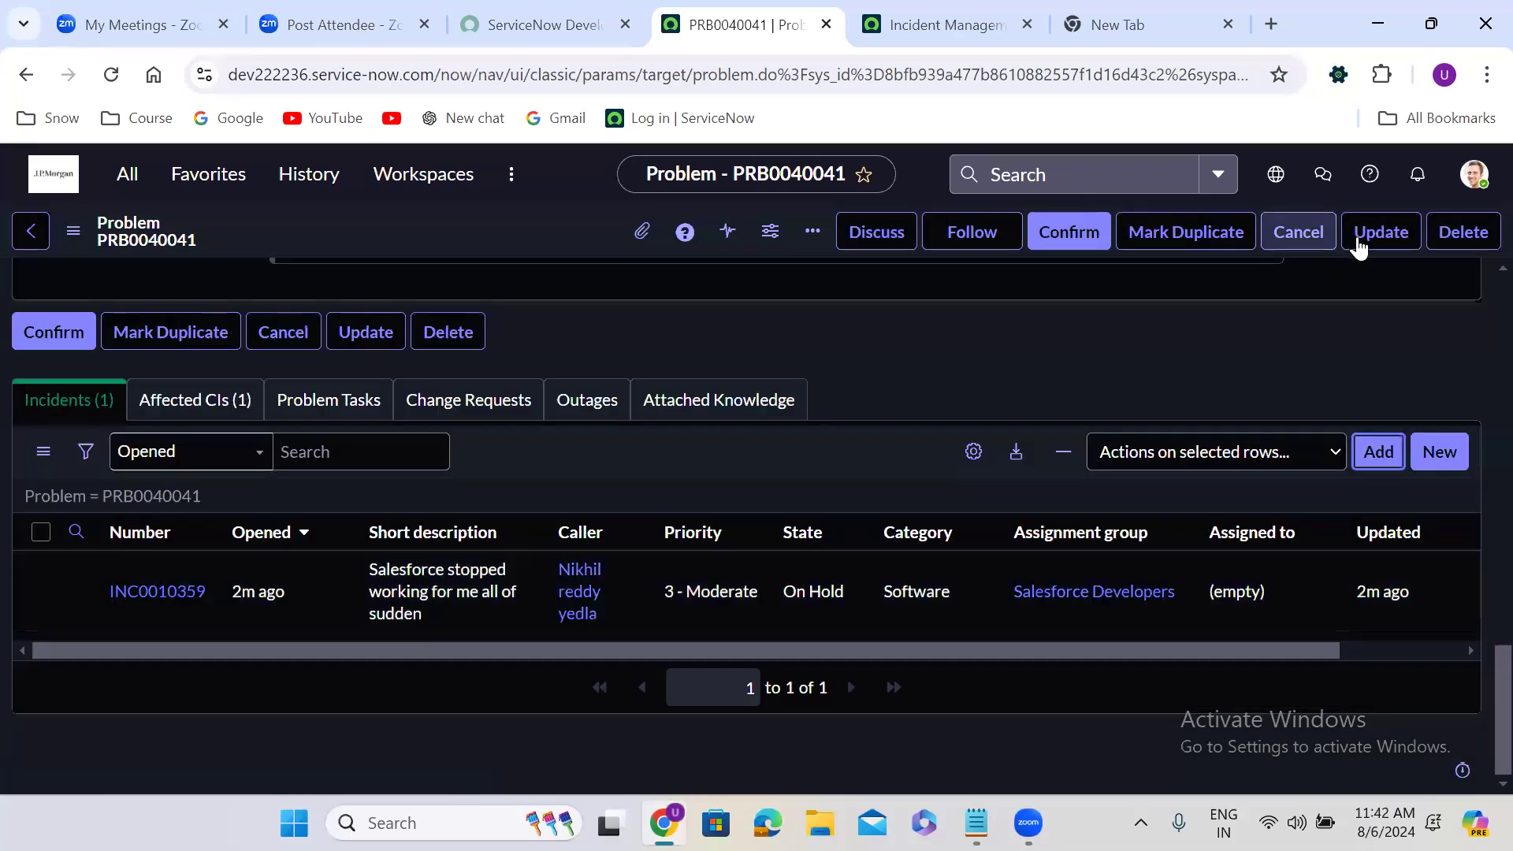
# Review the related incidents list of the problem record, checking each incident's state and assignment group
pyautogui.scroll(-1, 875, 377)
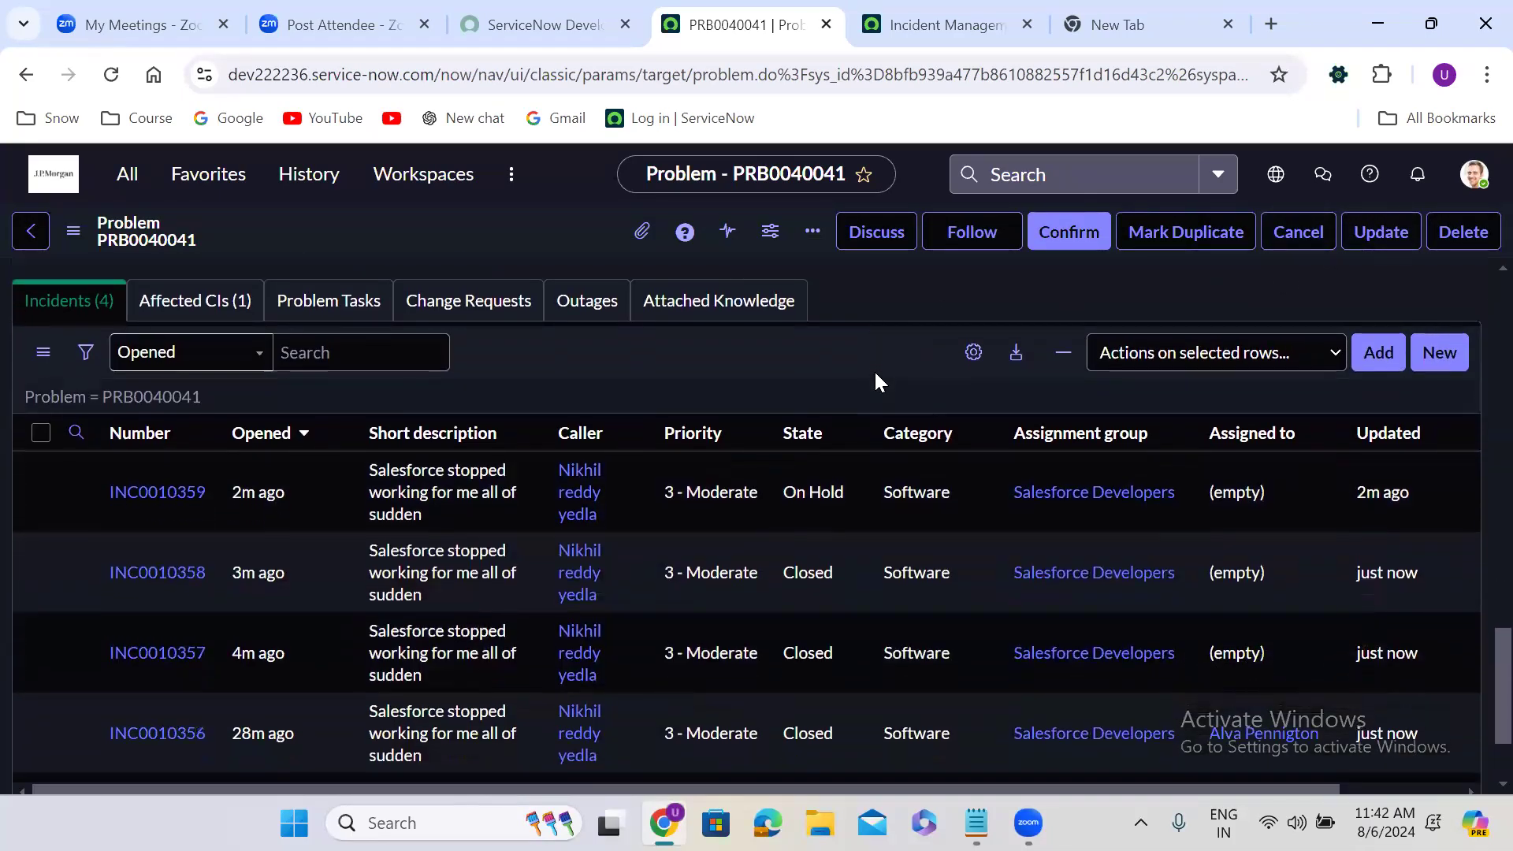
pyautogui.scroll(-1, 873, 370)
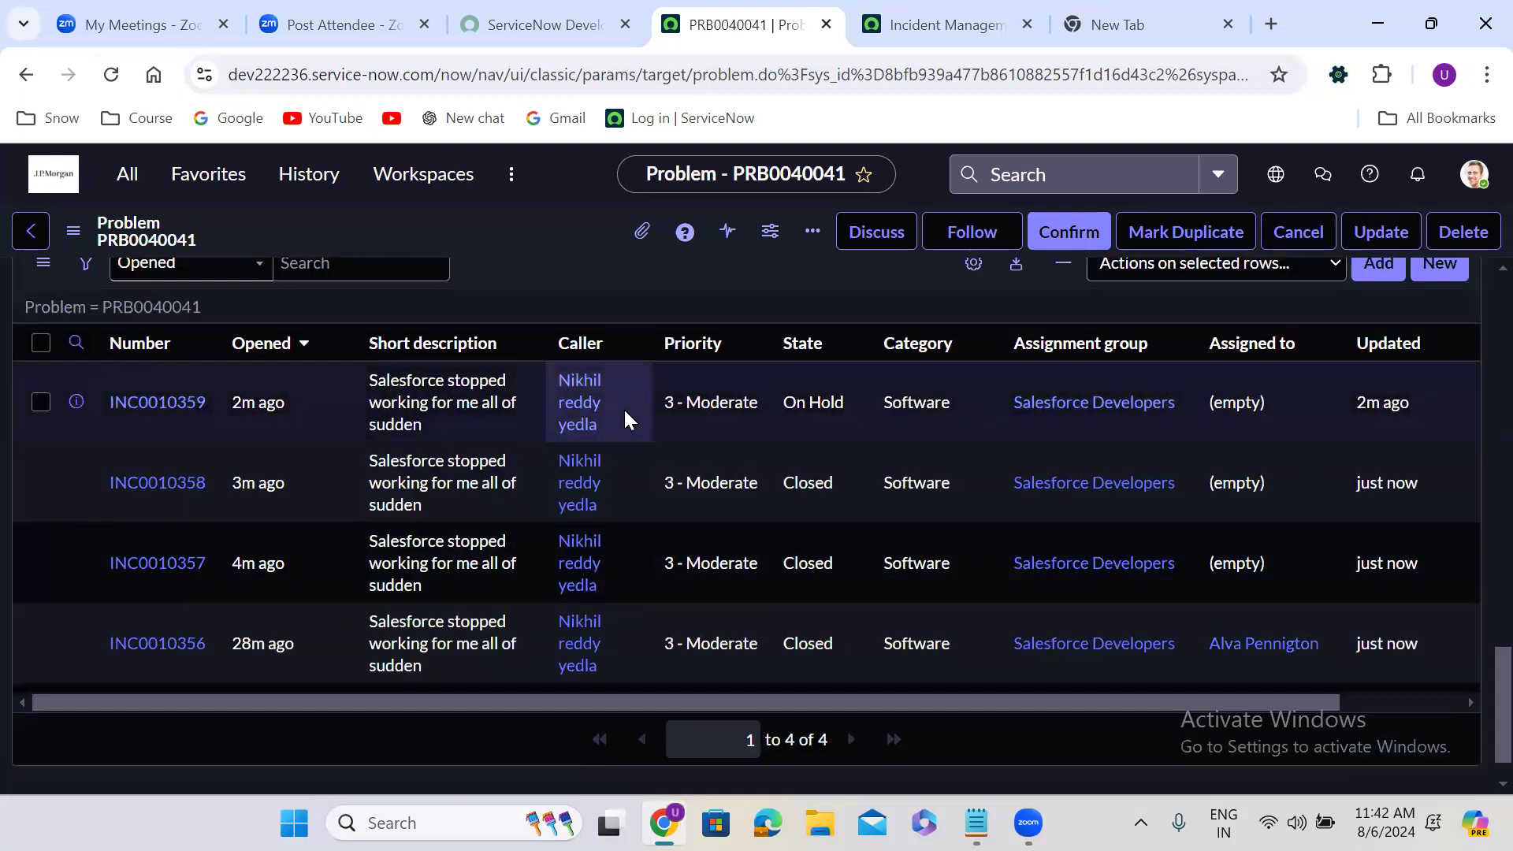
pyautogui.scroll(1, 625, 418)
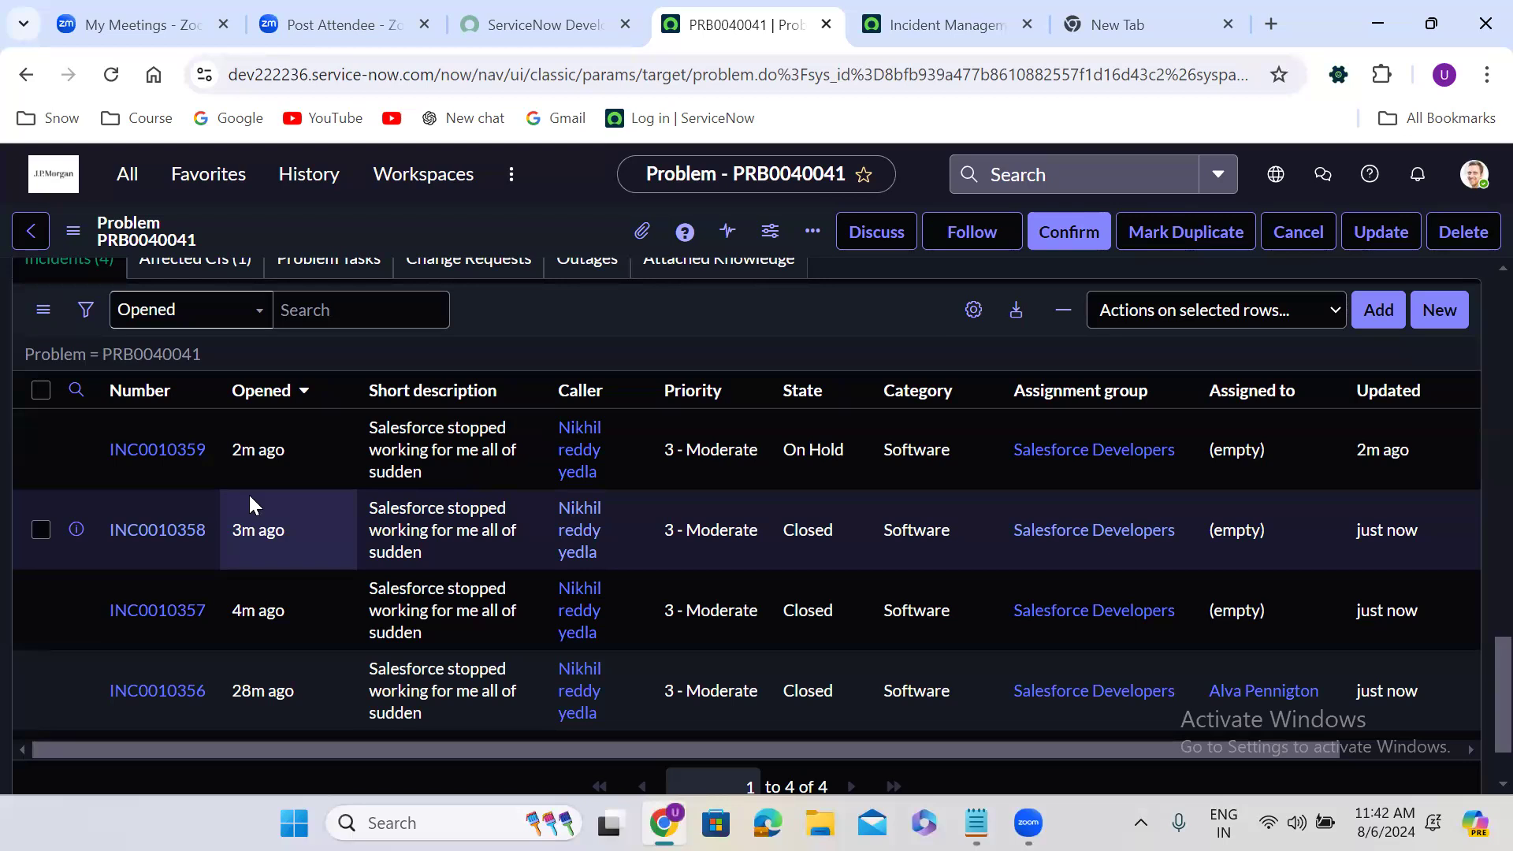
pyautogui.scroll(15, 248, 493)
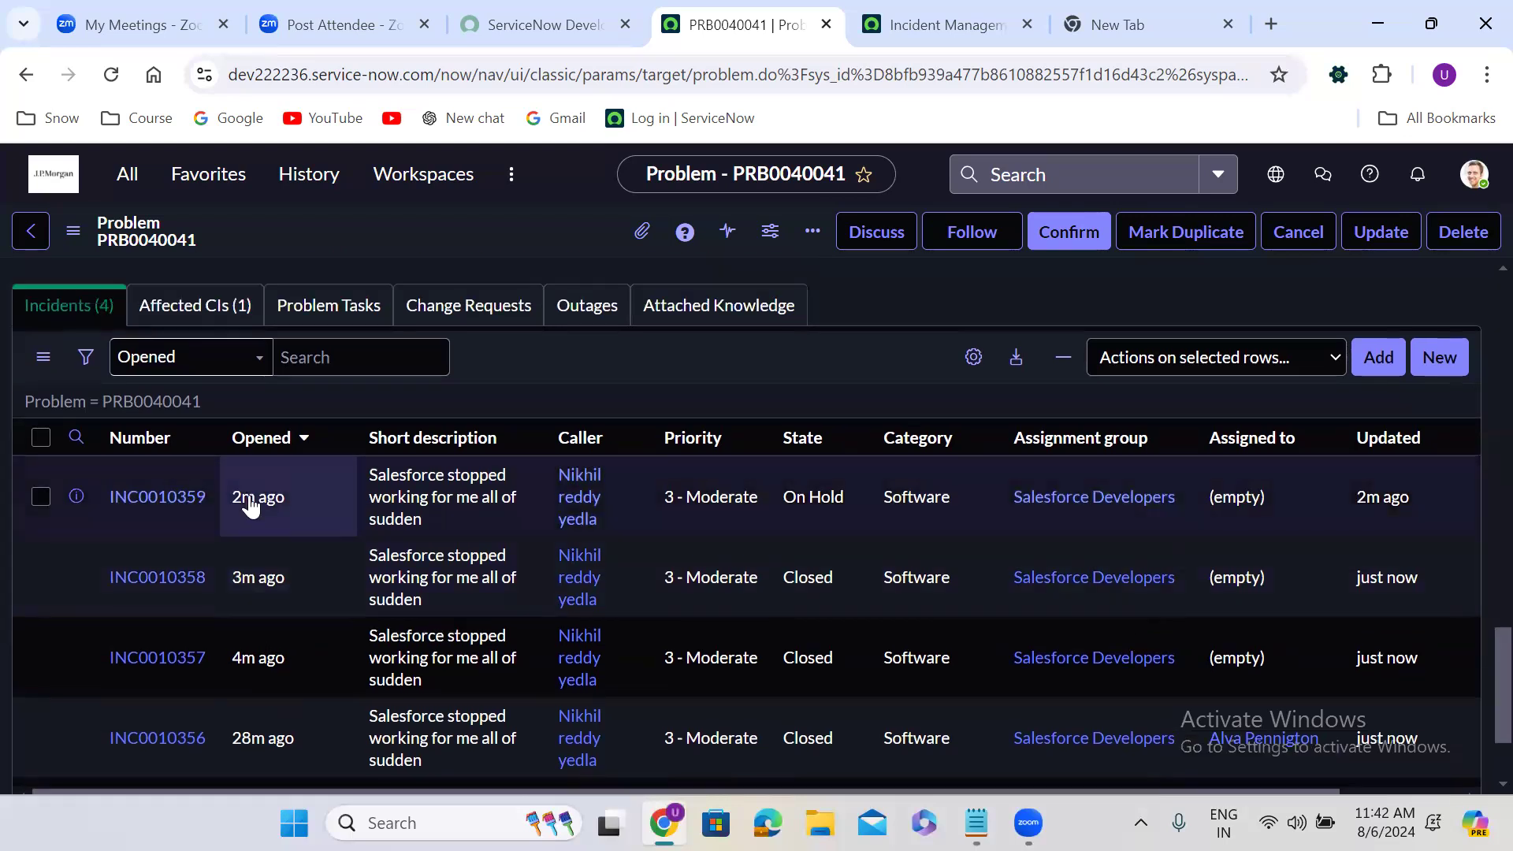
pyautogui.scroll(5, 250, 502)
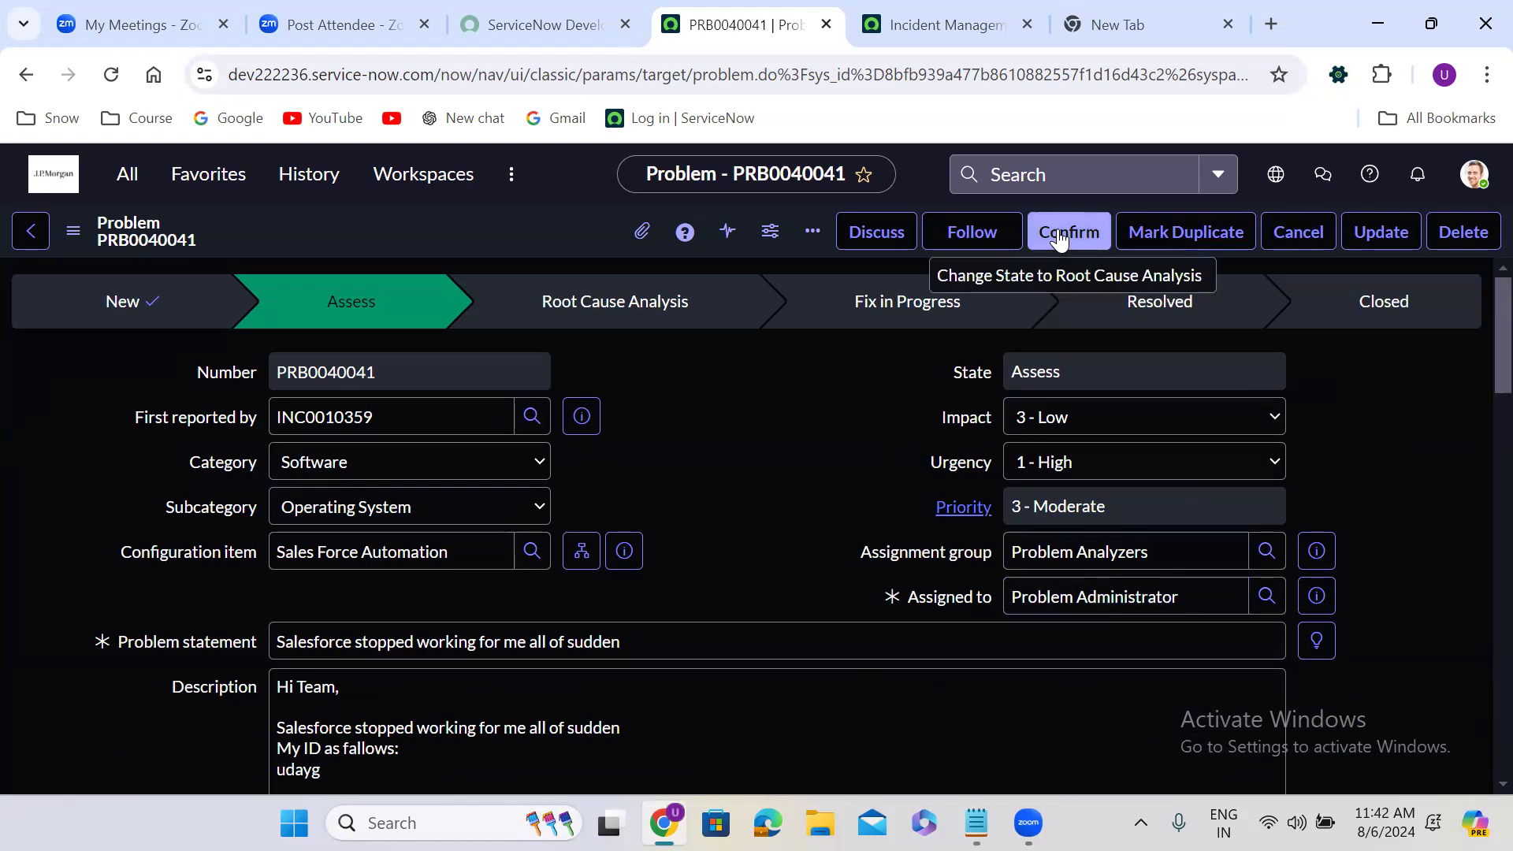
# Examine the problem's cancellation form and its Canceled reason field, and dismiss it without submitting
pyautogui.click(1299, 232)
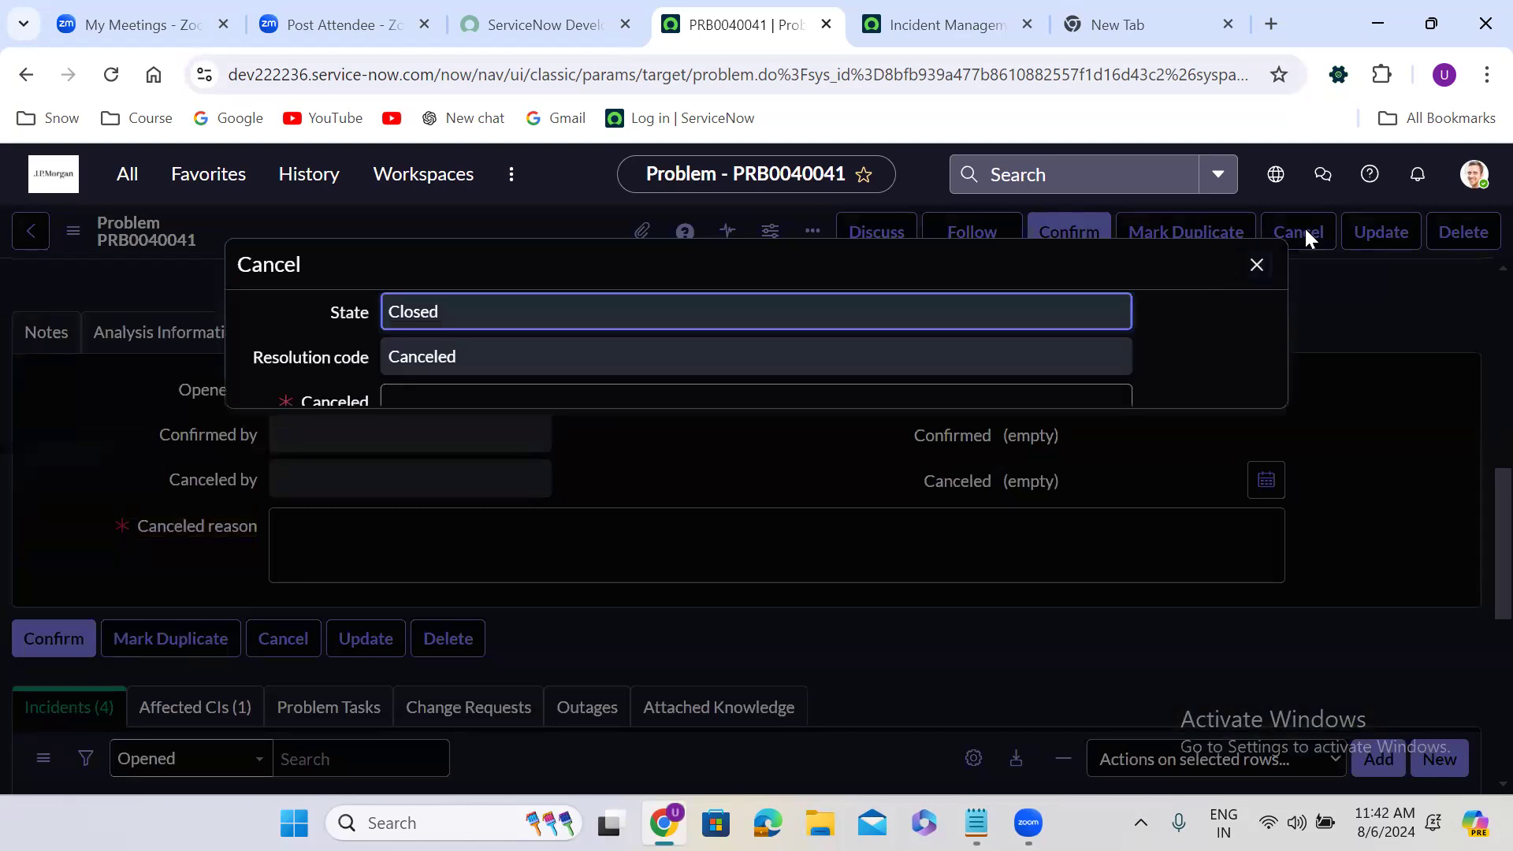
pyautogui.click(587, 440)
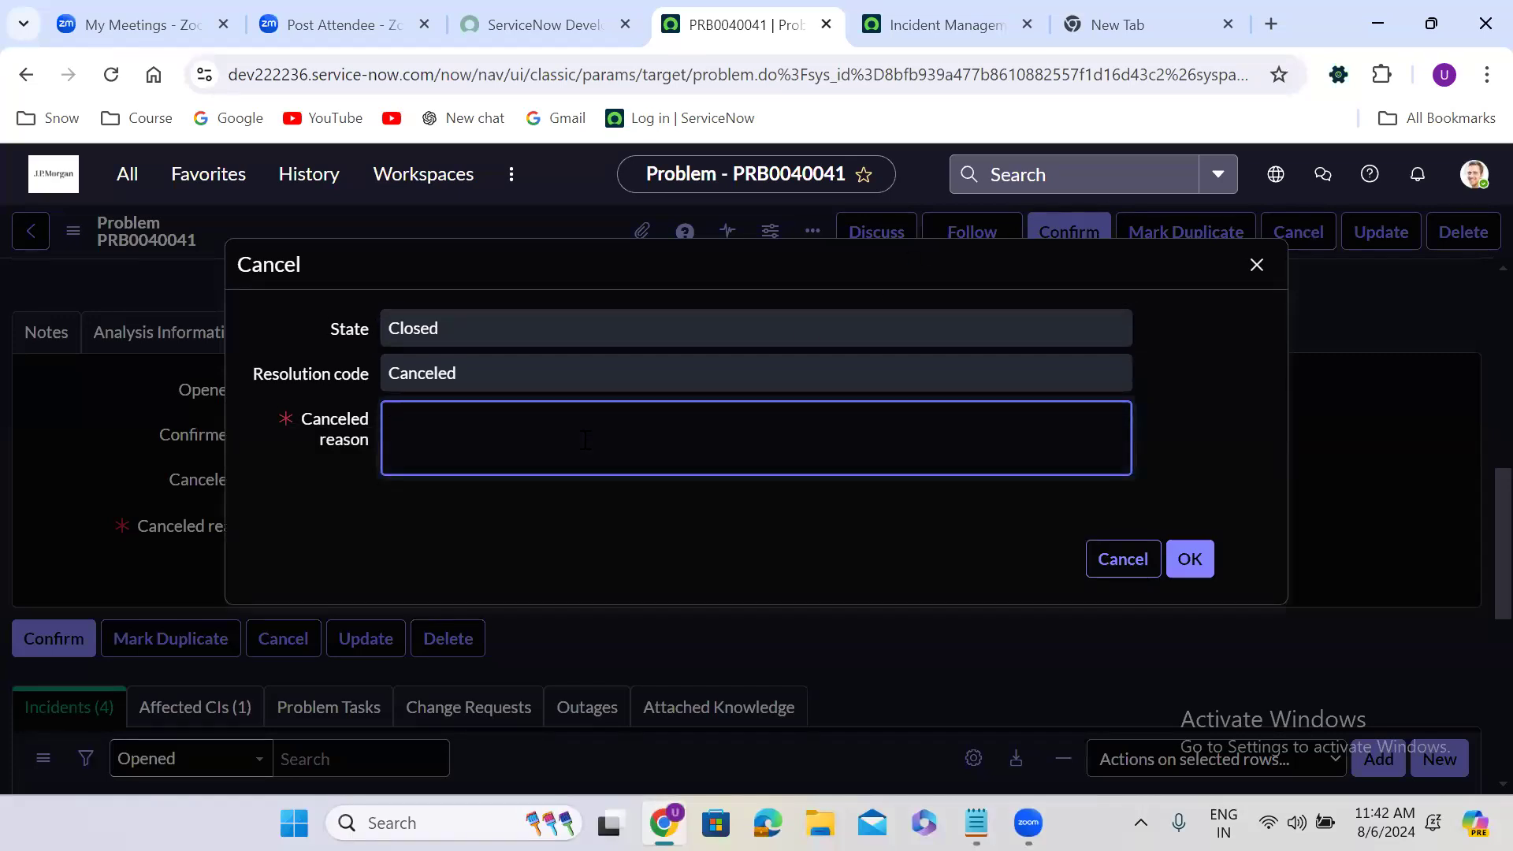
pyautogui.click(1139, 576)
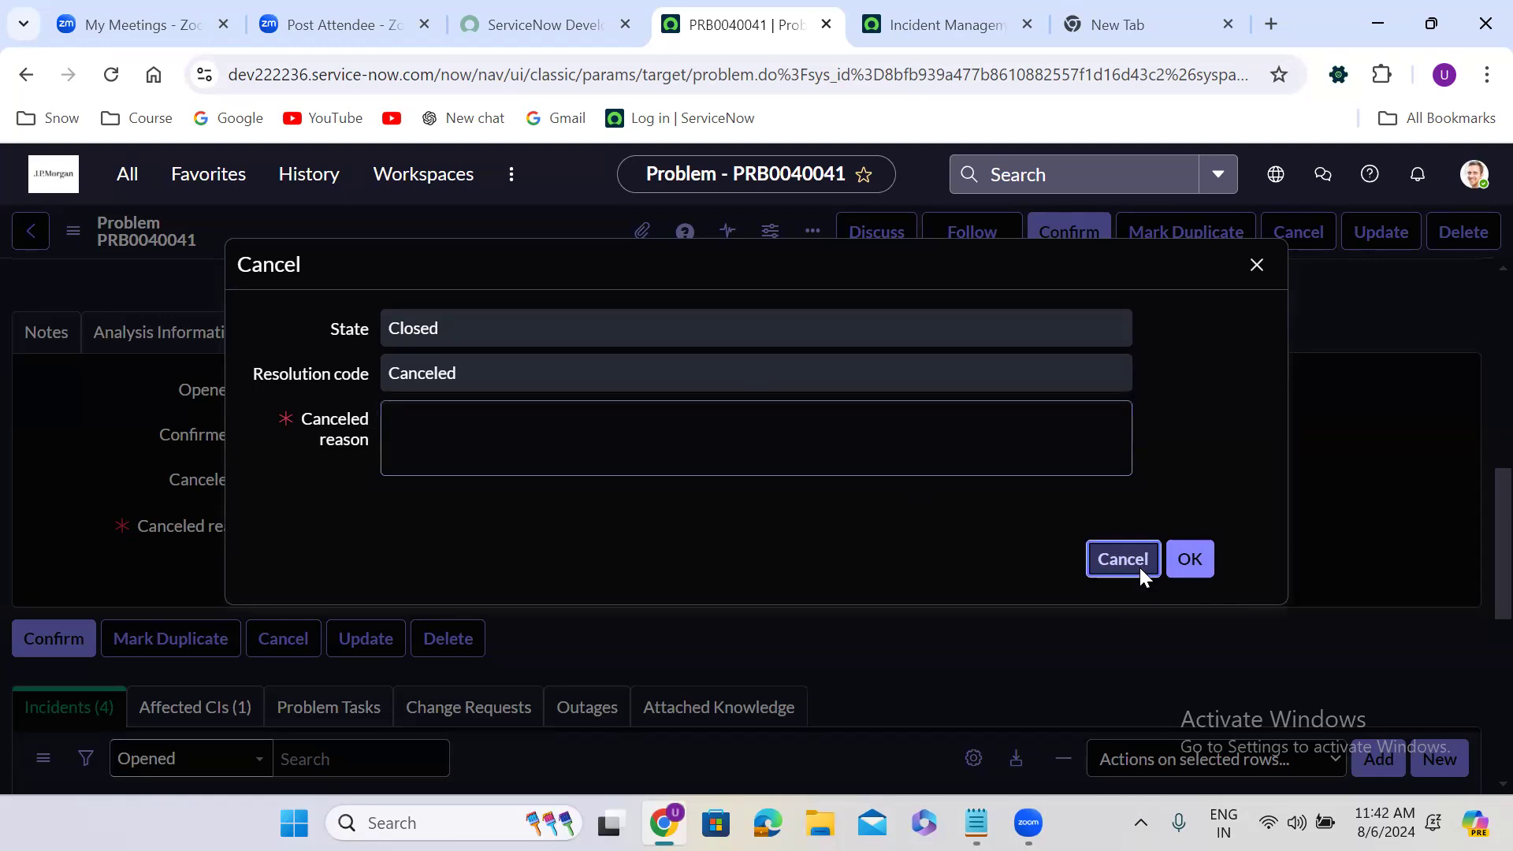
pyautogui.click(1139, 568)
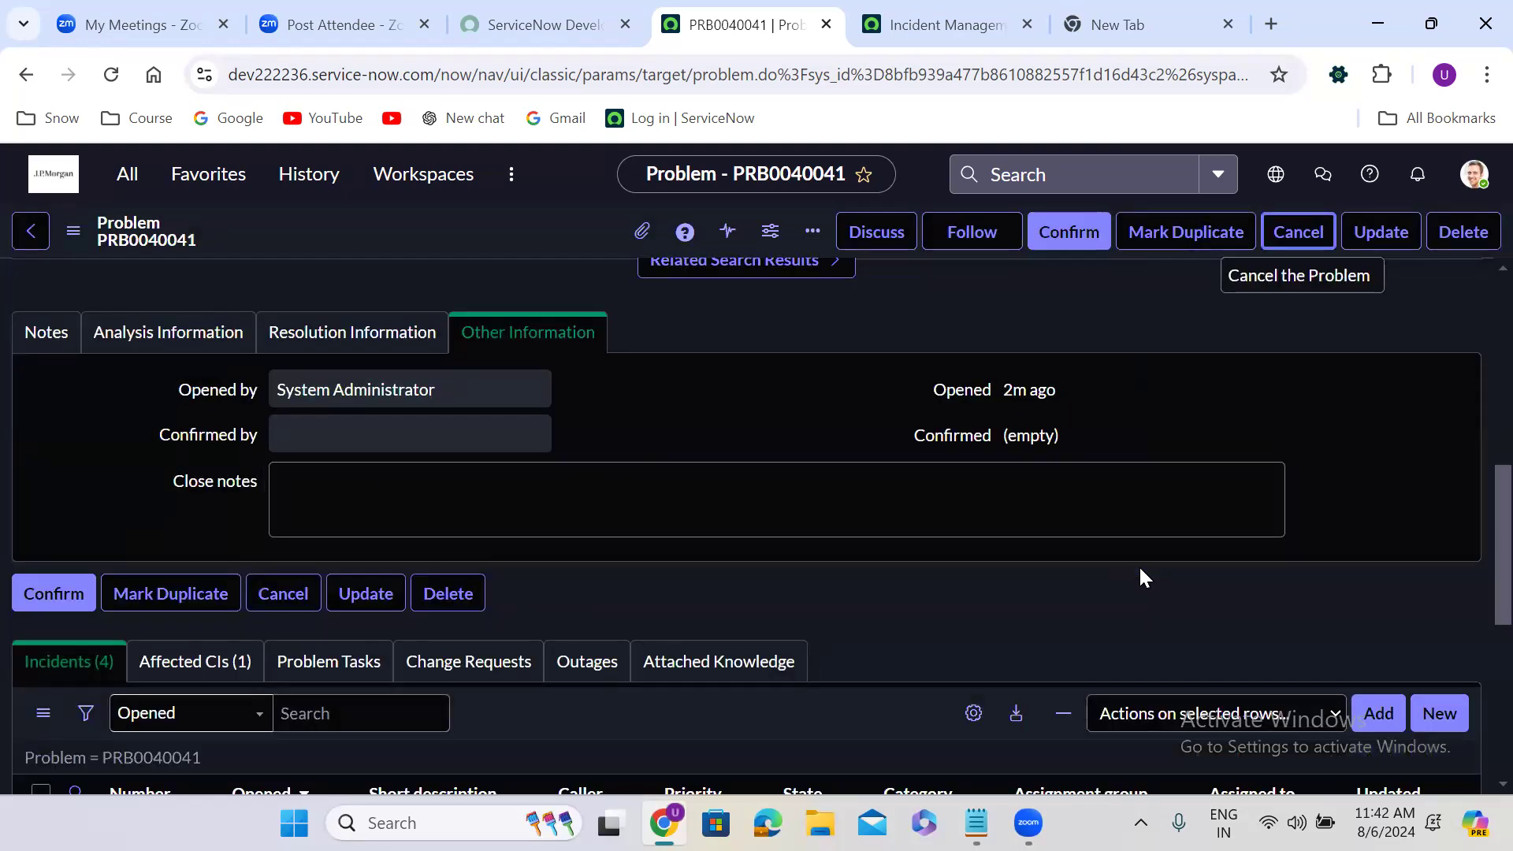
# Try marking the problem as a duplicate of PRB0000002, and back out without submitting
pyautogui.click(1169, 240)
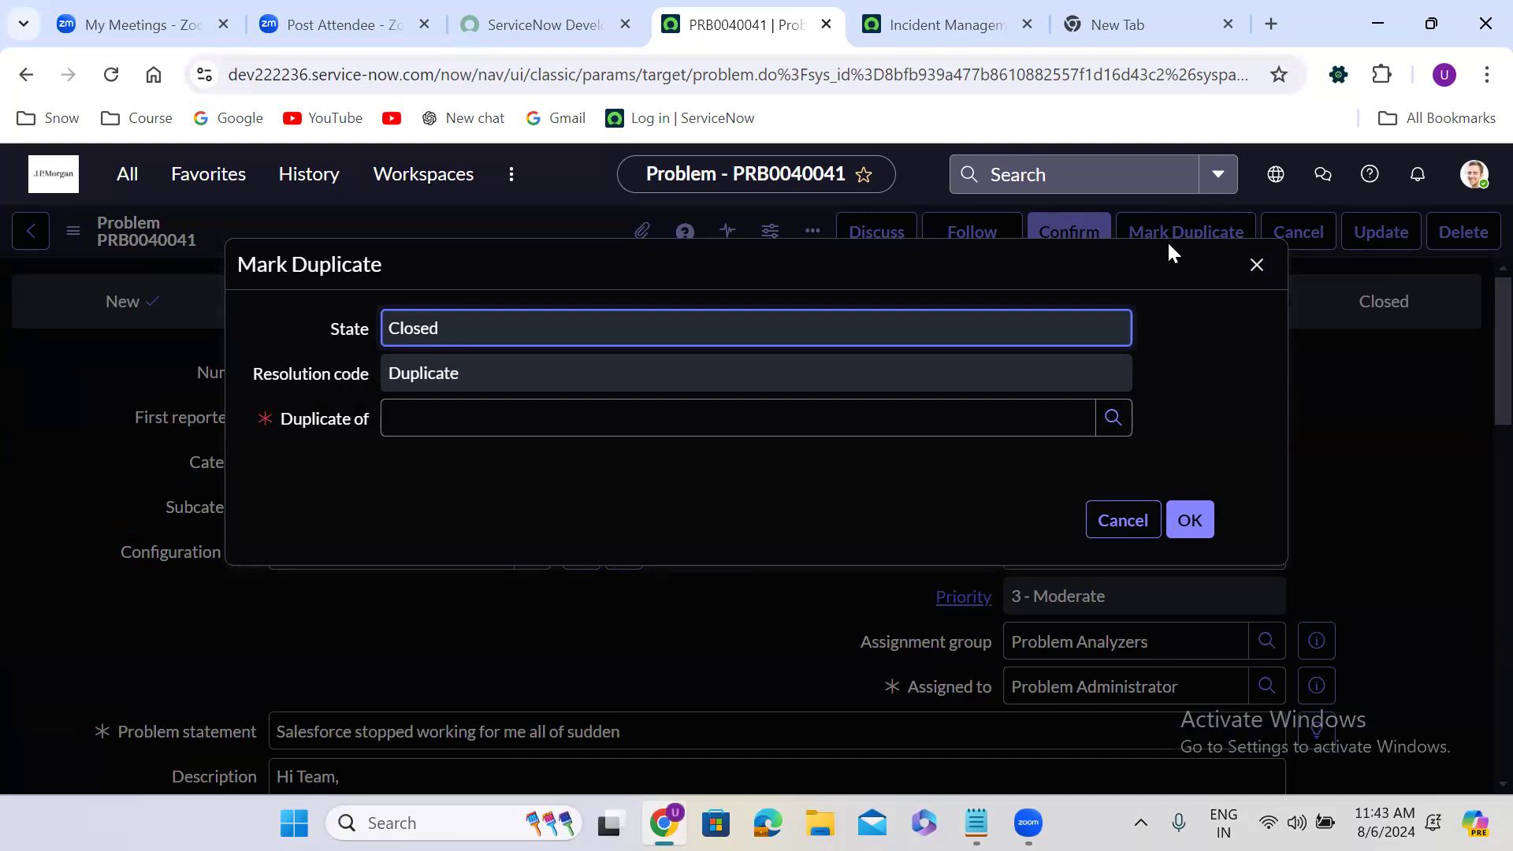
pyautogui.click(503, 418)
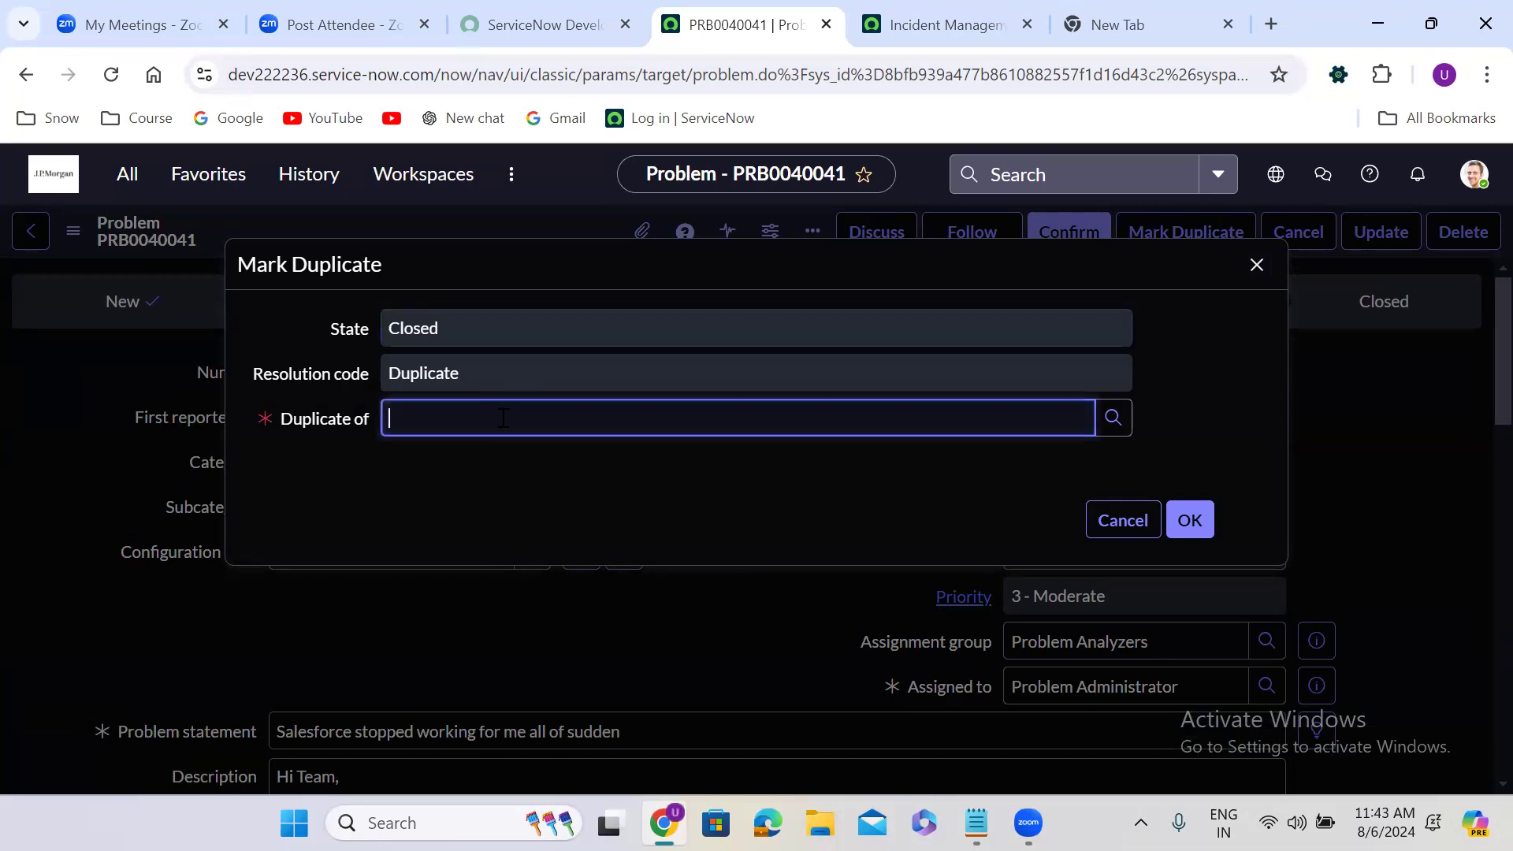
pyautogui.write('p')
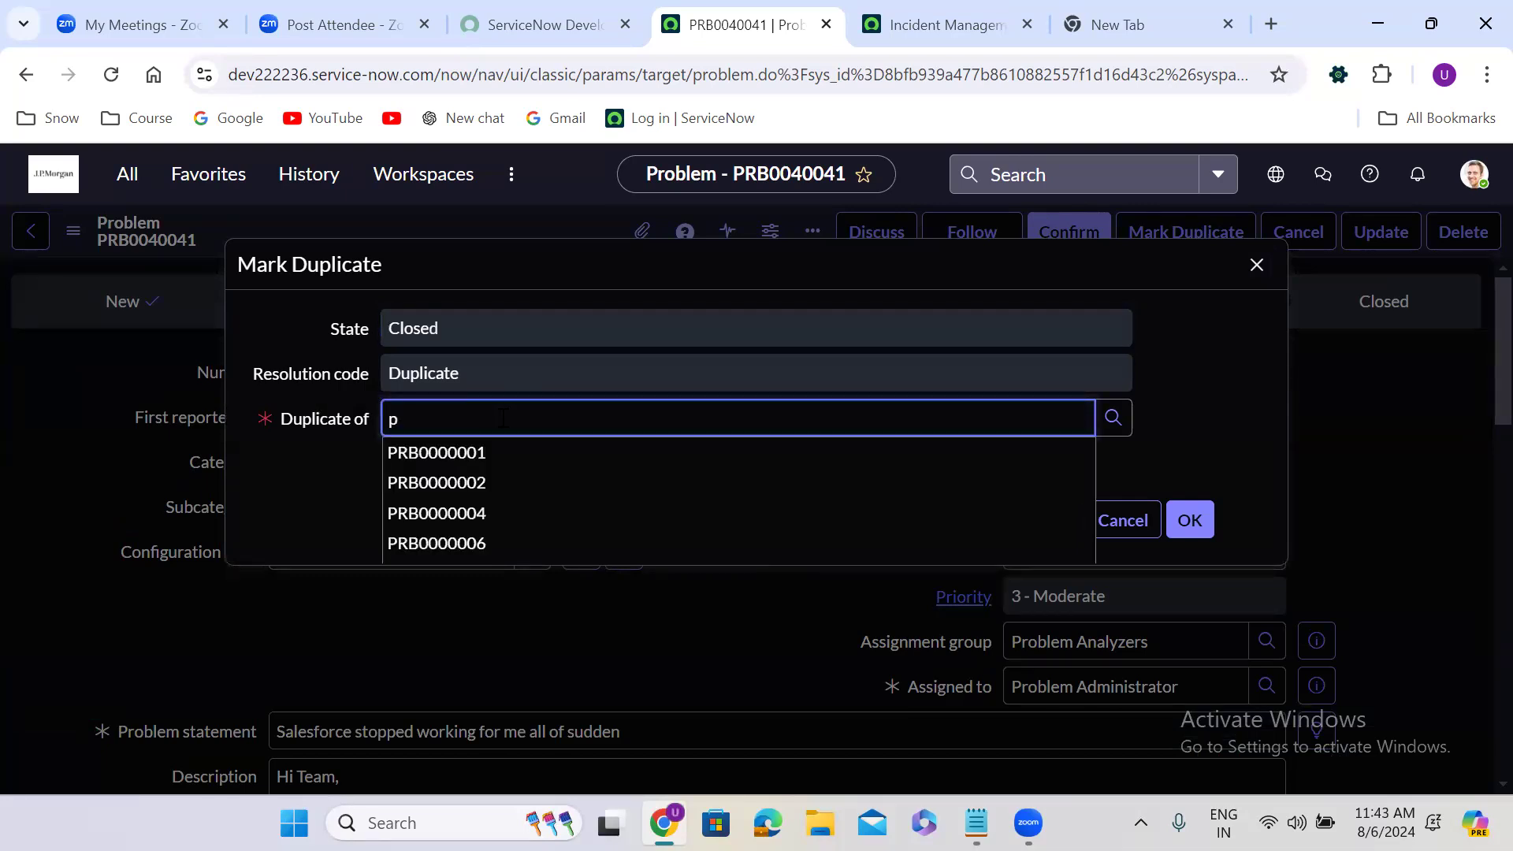
pyautogui.click(489, 482)
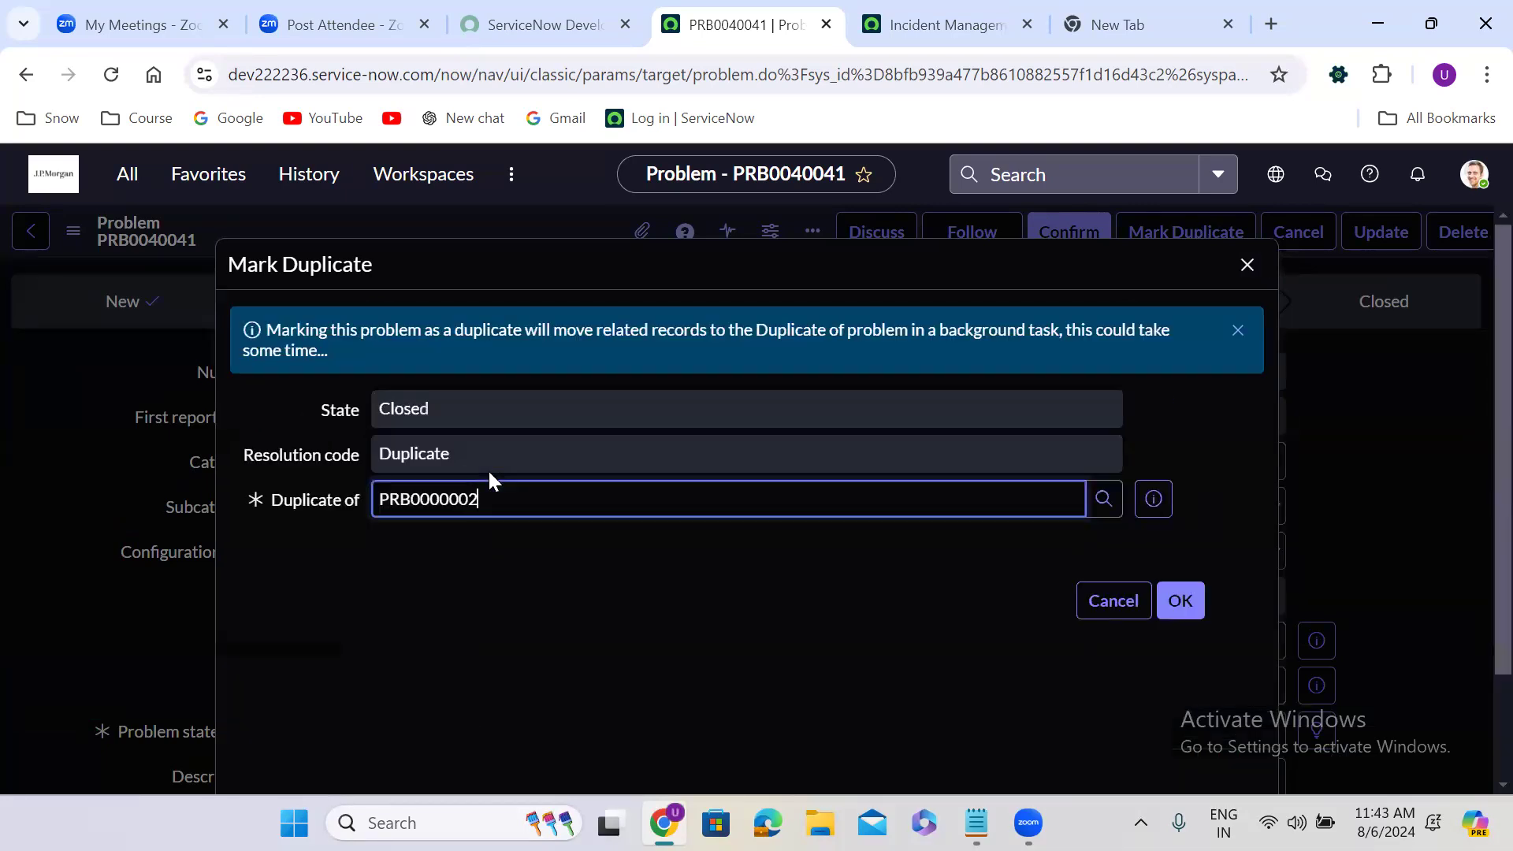
pyautogui.click(1105, 607)
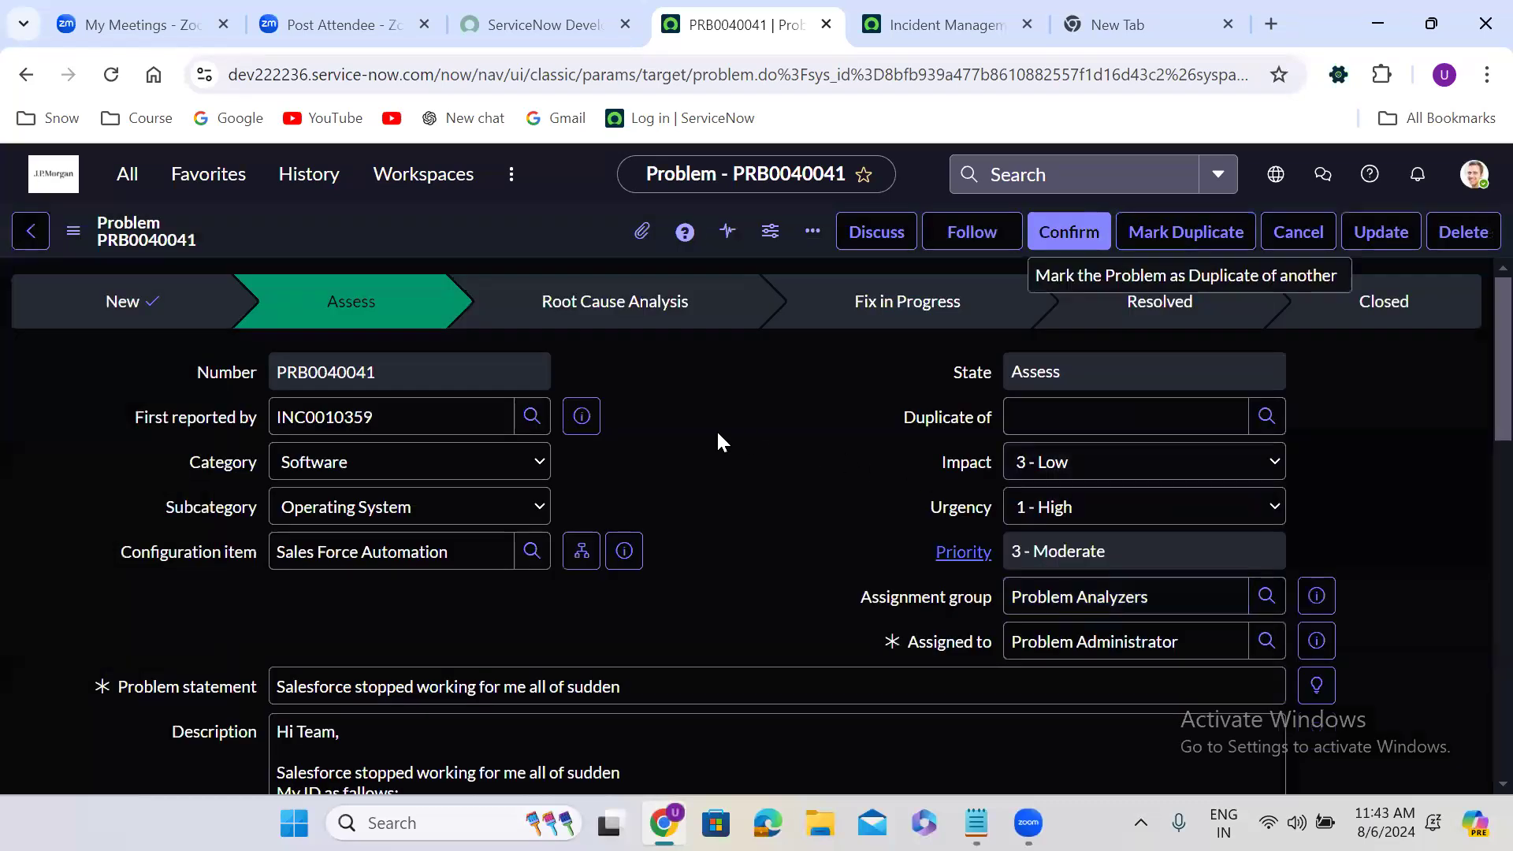
# Advance the problem to the Root Cause Analysis state and enter "test" as the workaround in its analysis information
pyautogui.click(1062, 234)
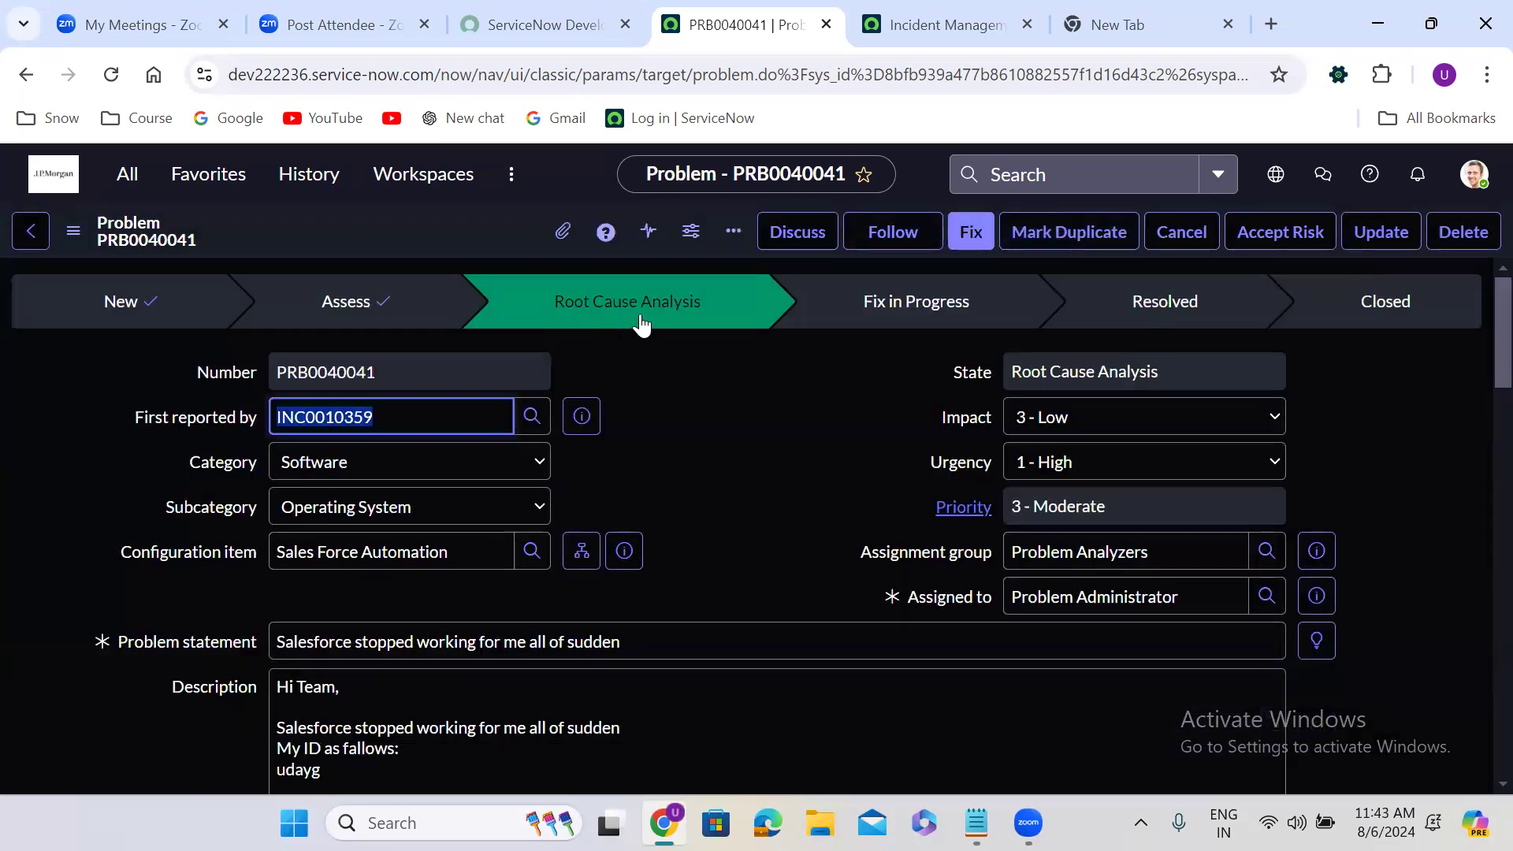
pyautogui.click(670, 406)
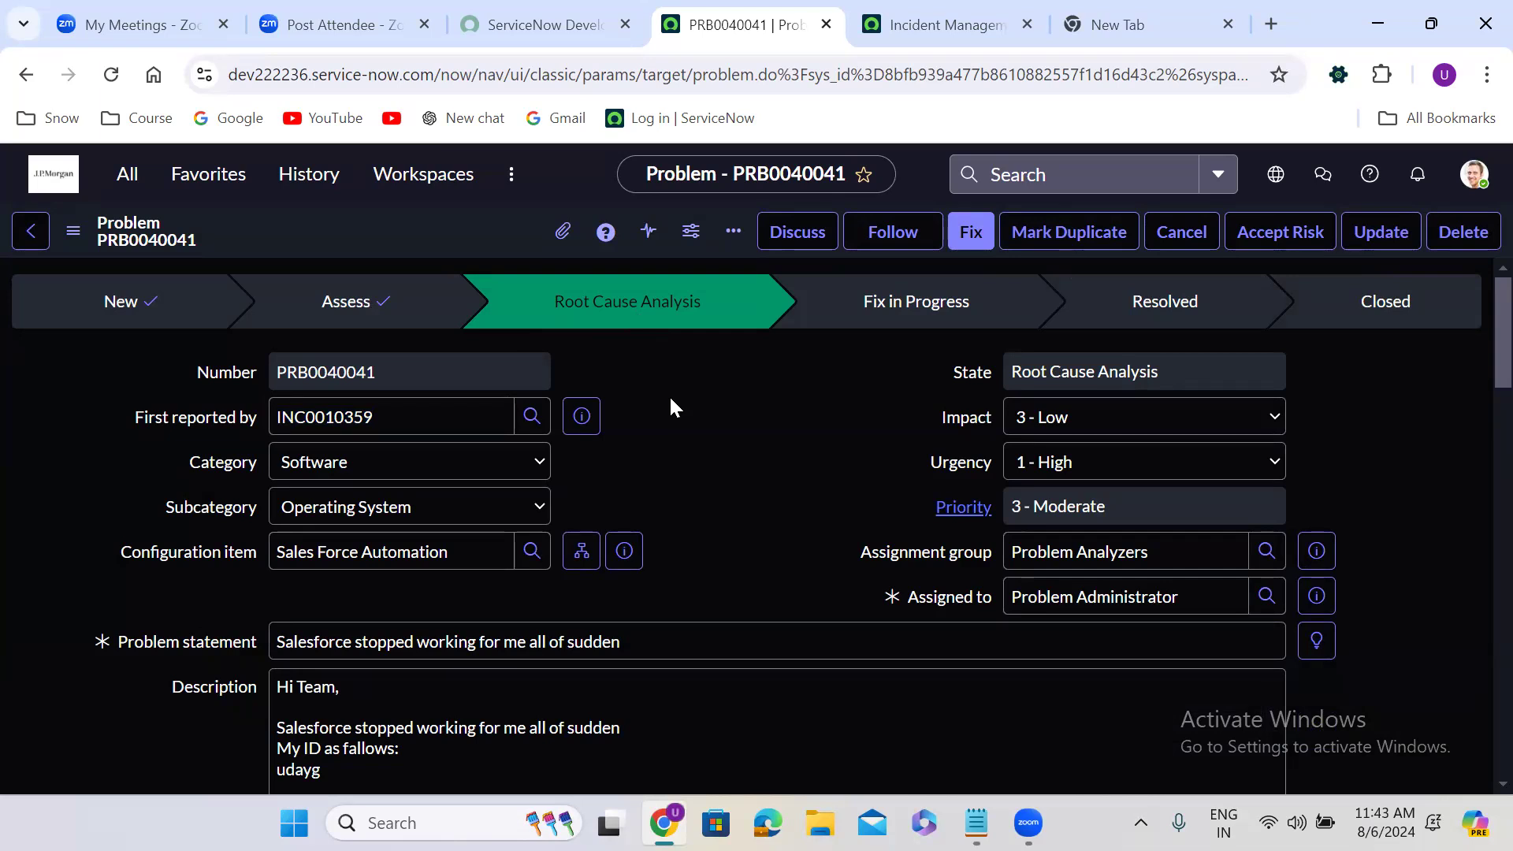
pyautogui.scroll(-8, 671, 399)
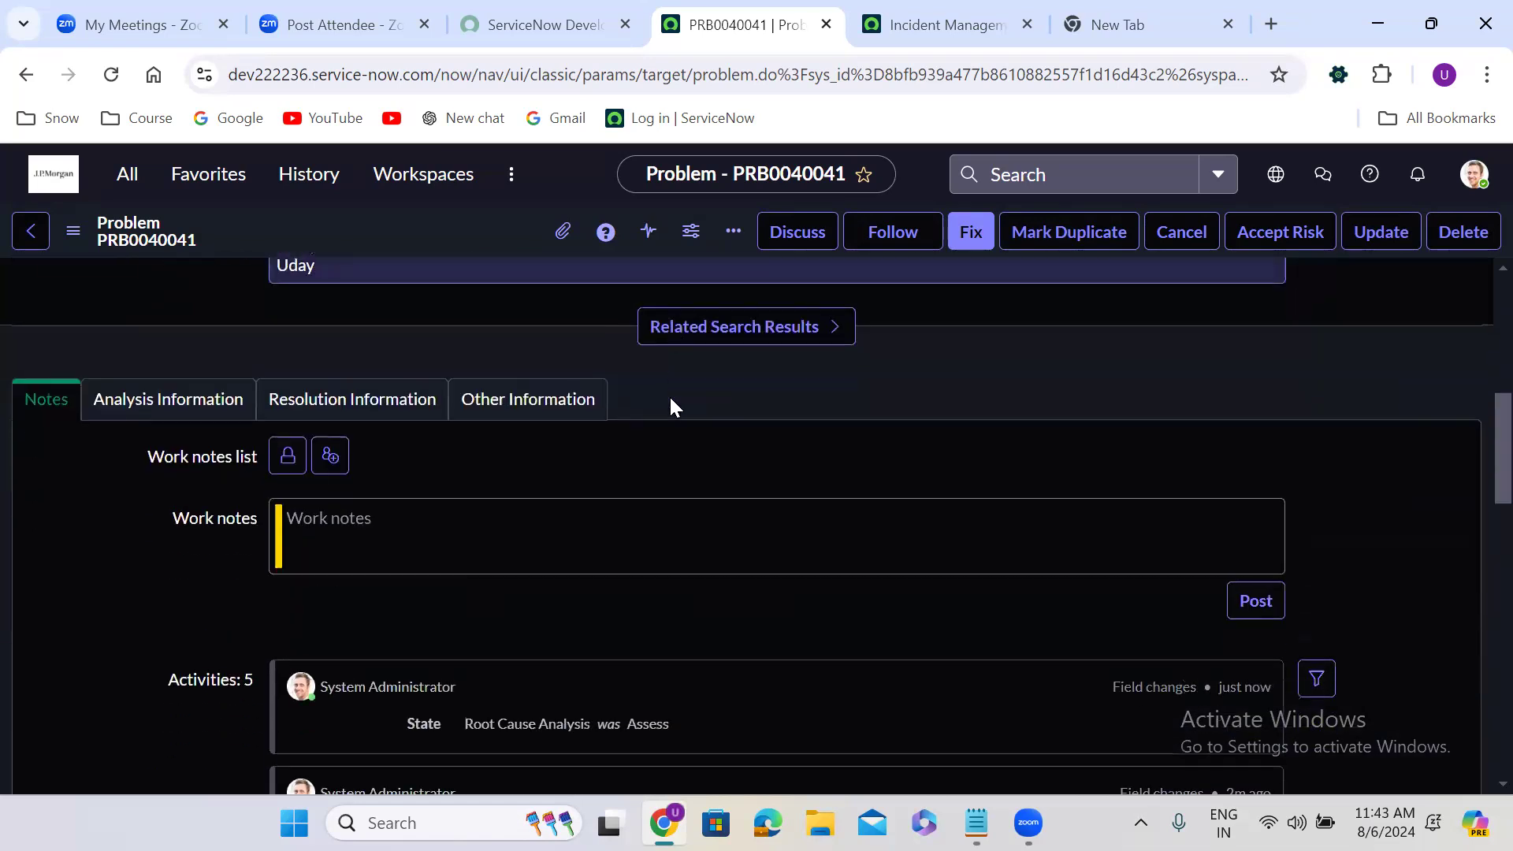
pyautogui.click(108, 398)
pyautogui.scroll(-2, 173, 533)
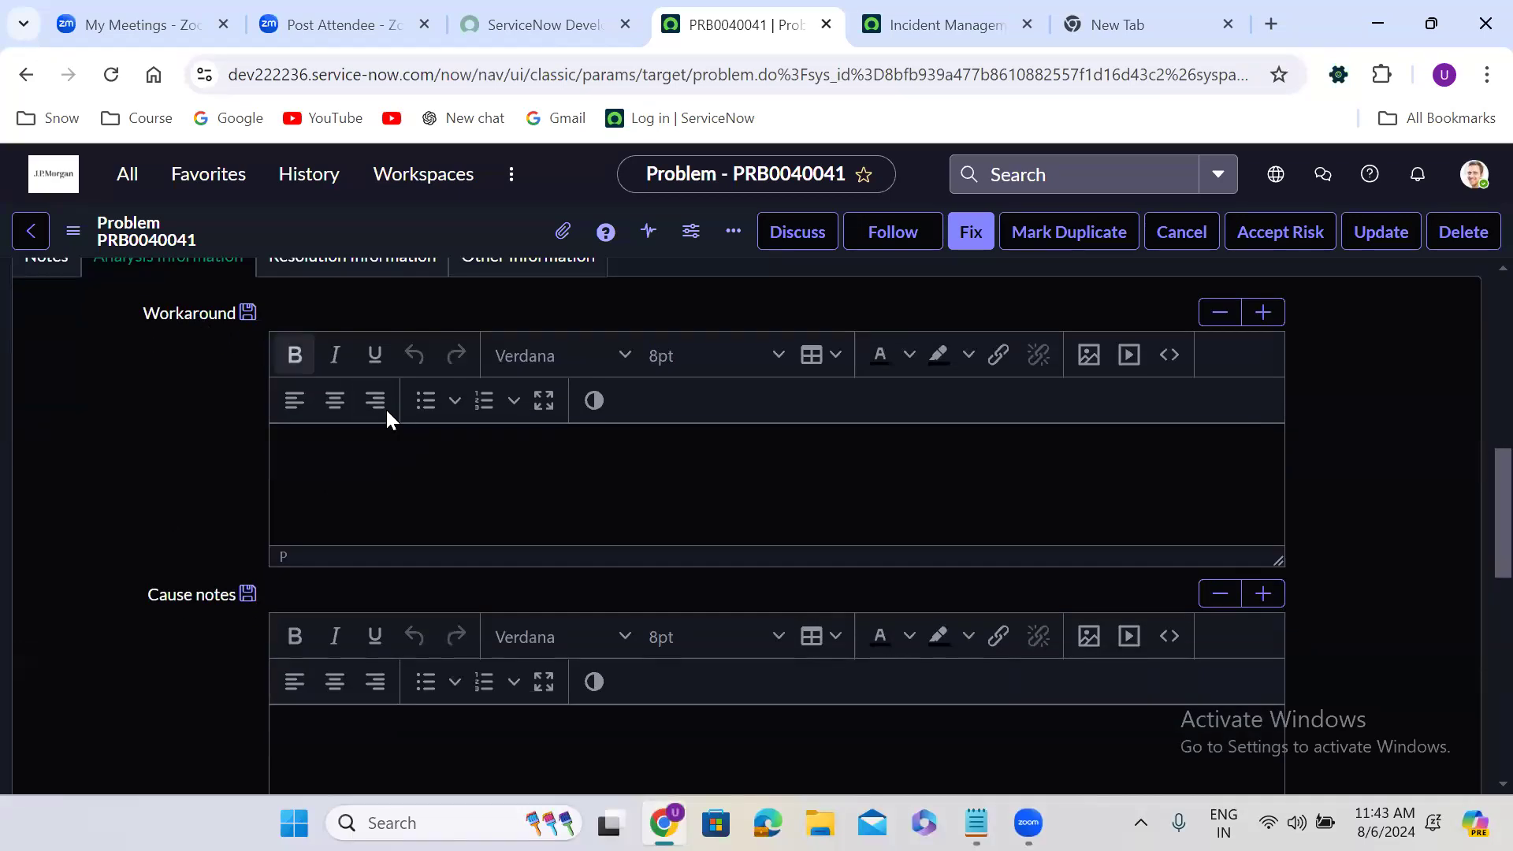
pyautogui.click(390, 454)
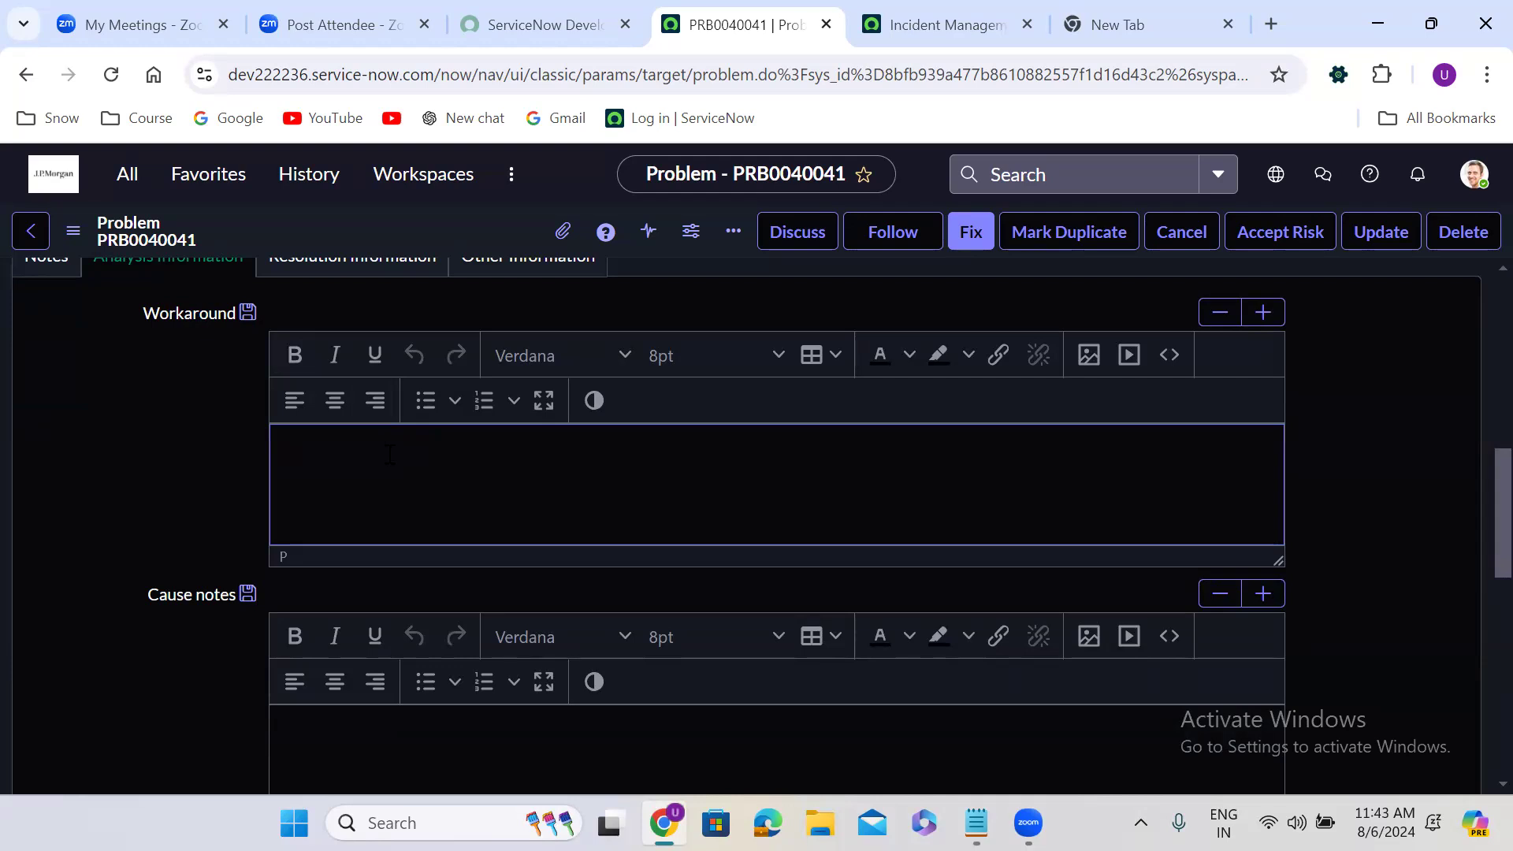
pyautogui.write('test')
pyautogui.click(211, 616)
# Enter "test" as the cause notes in the problem's analysis information
pyautogui.scroll(-2, 213, 623)
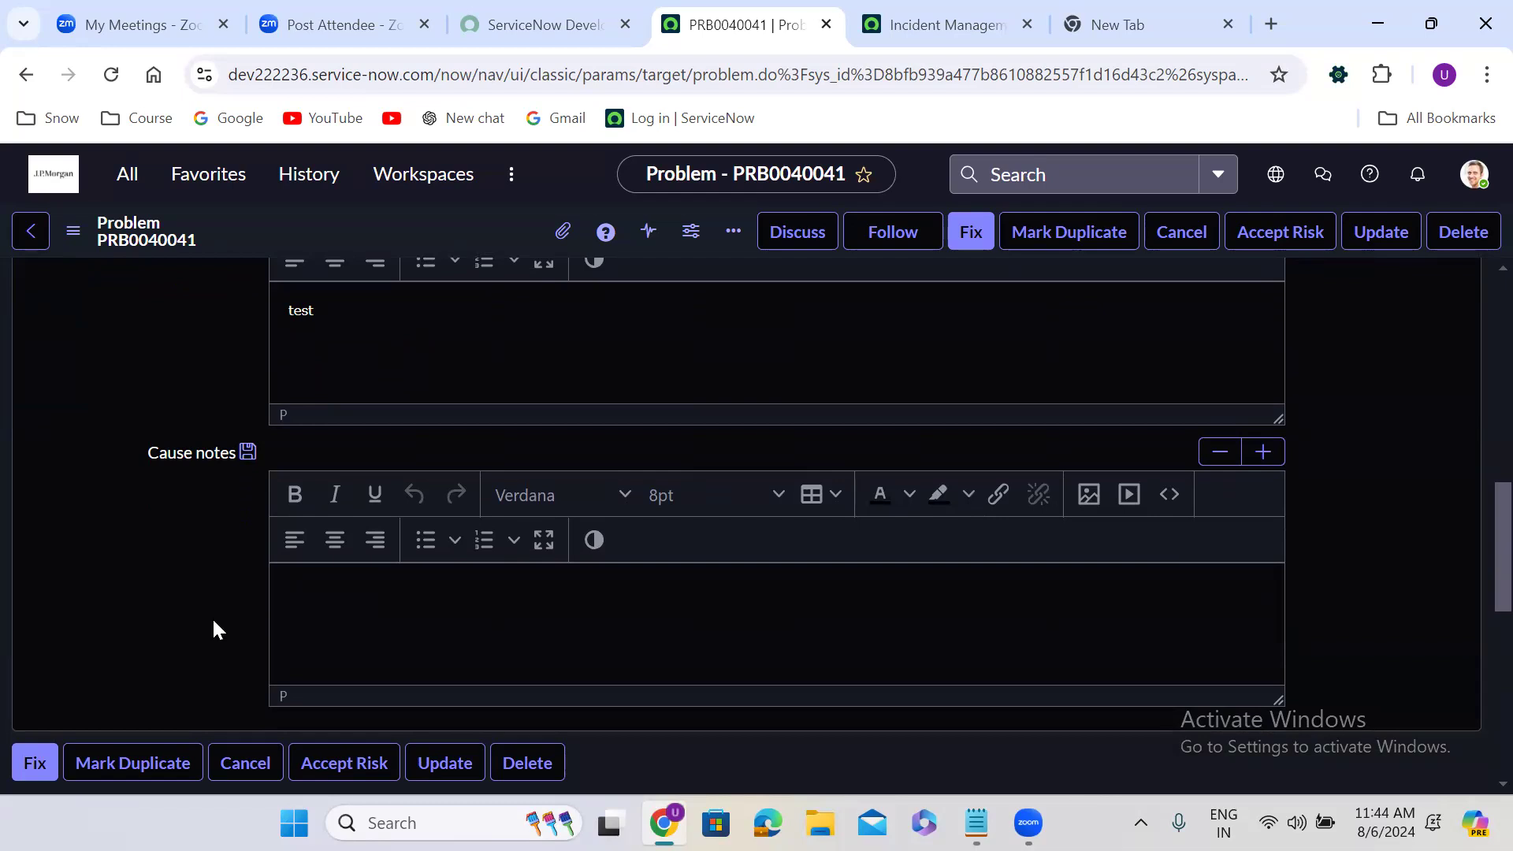
pyautogui.click(371, 618)
pyautogui.write('test')
pyautogui.click(124, 616)
# Enter "Test" as the fix notes in the resolution information and advance the problem to Fix in Progress
pyautogui.scroll(5, 124, 625)
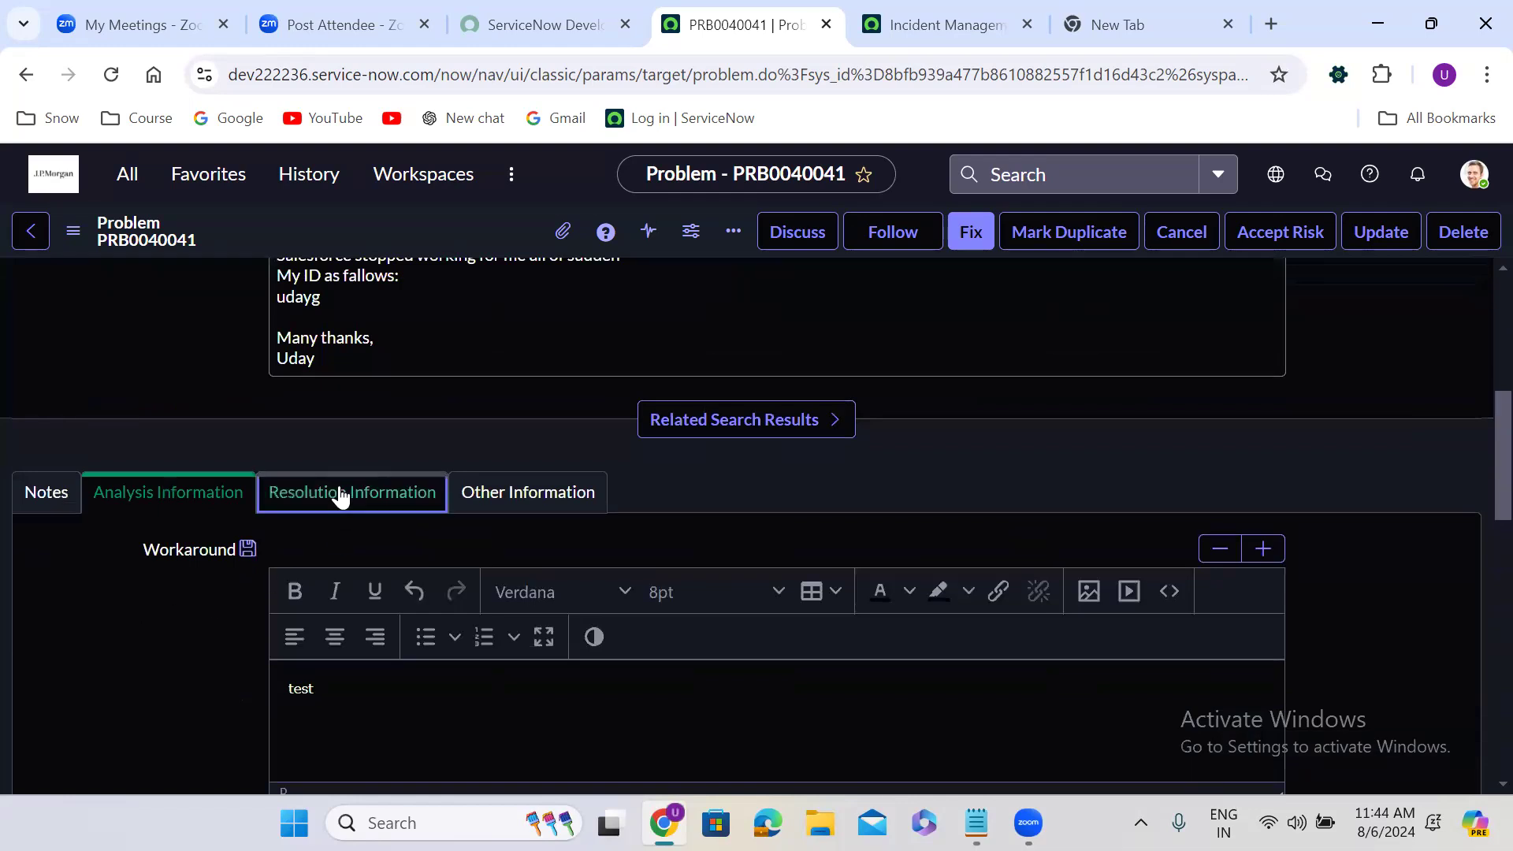
pyautogui.click(340, 497)
pyautogui.scroll(-3, 673, 526)
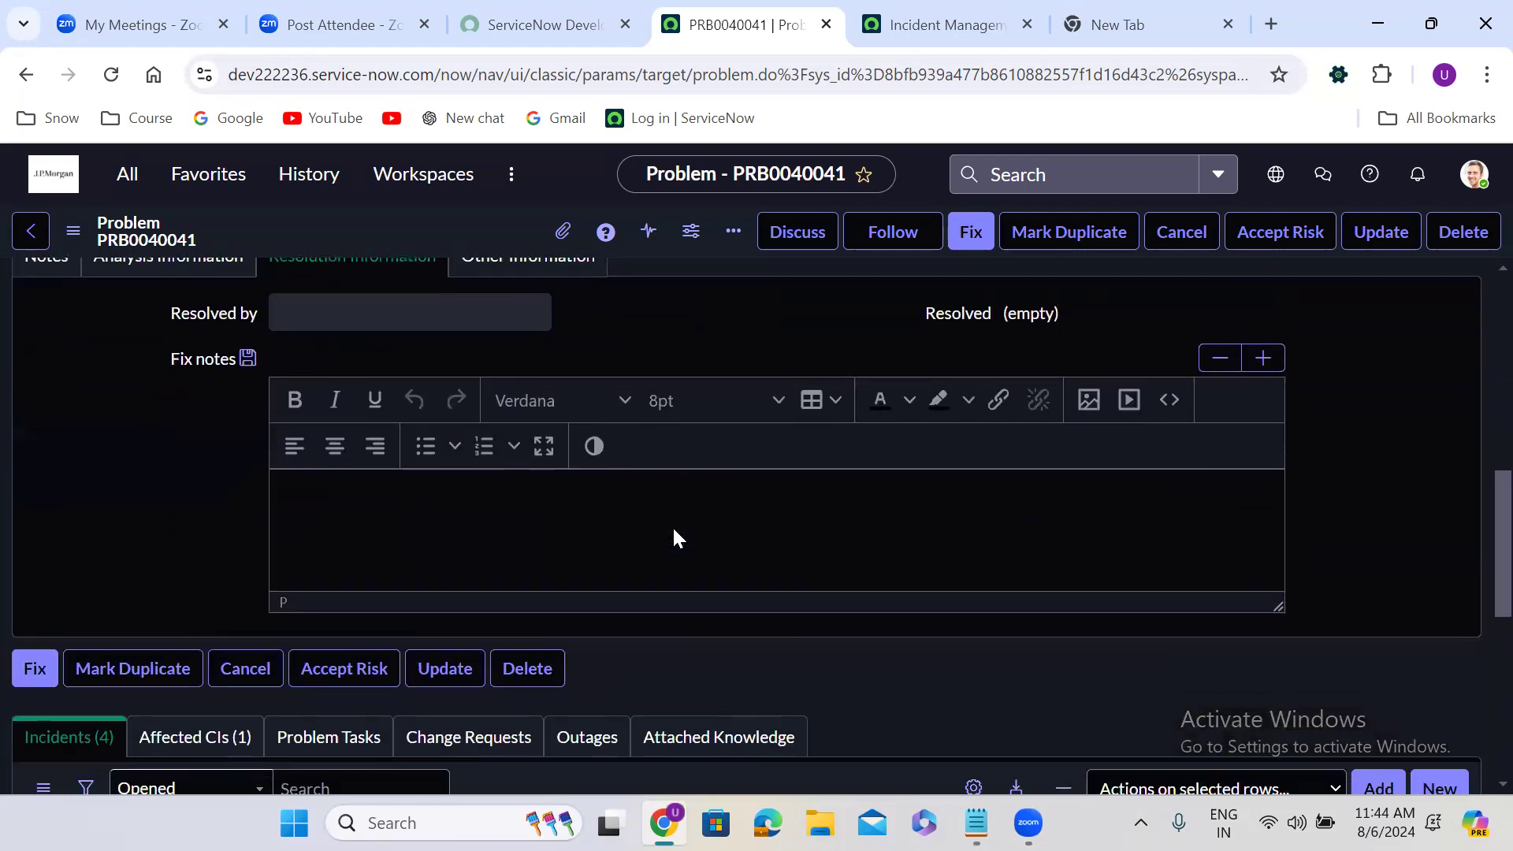
pyautogui.click(498, 509)
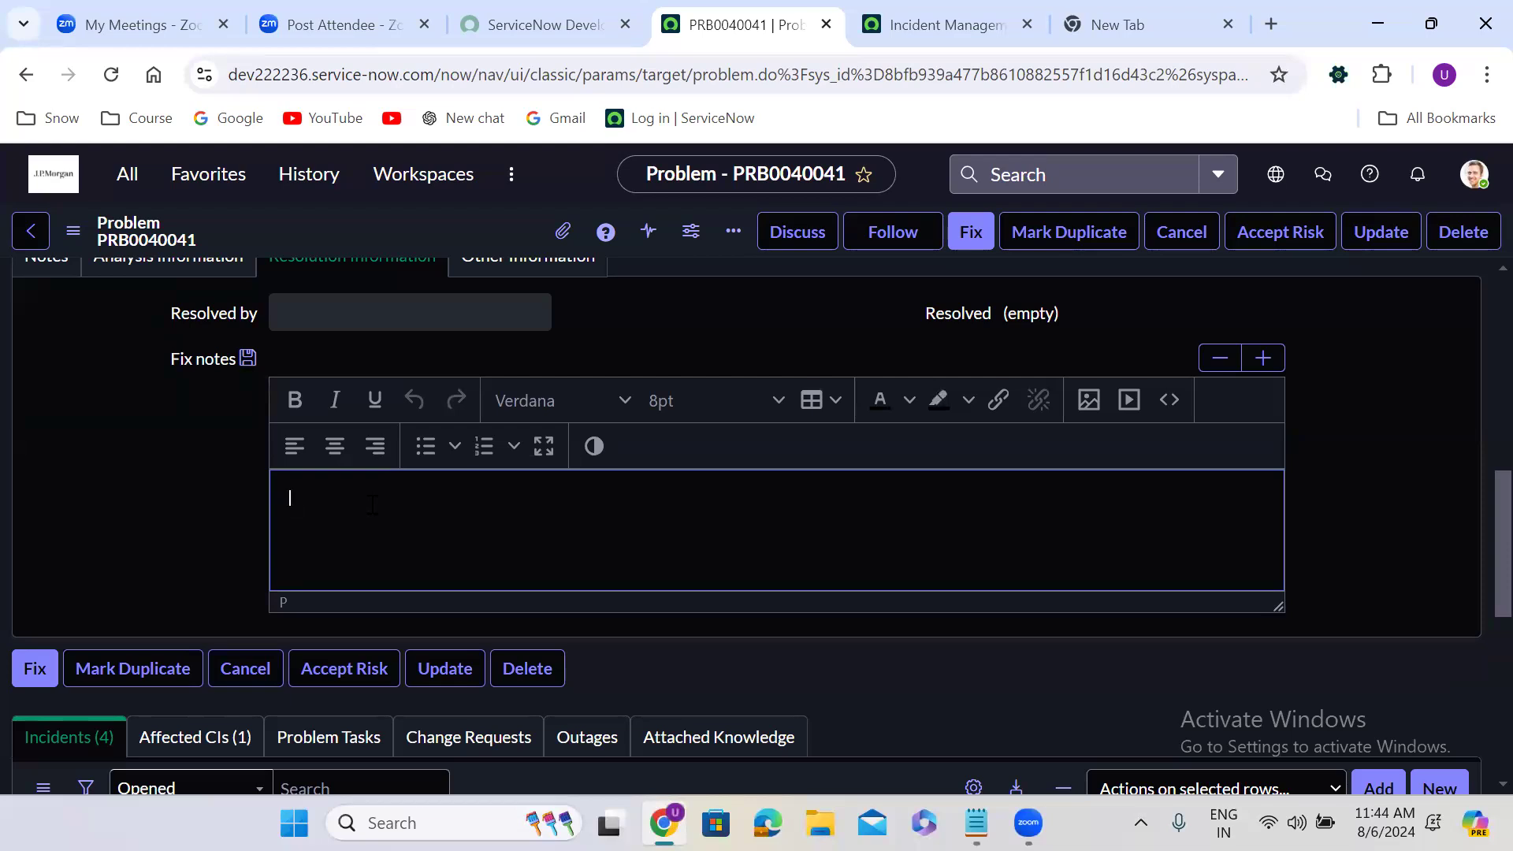
pyautogui.write('Test')
pyautogui.click(190, 483)
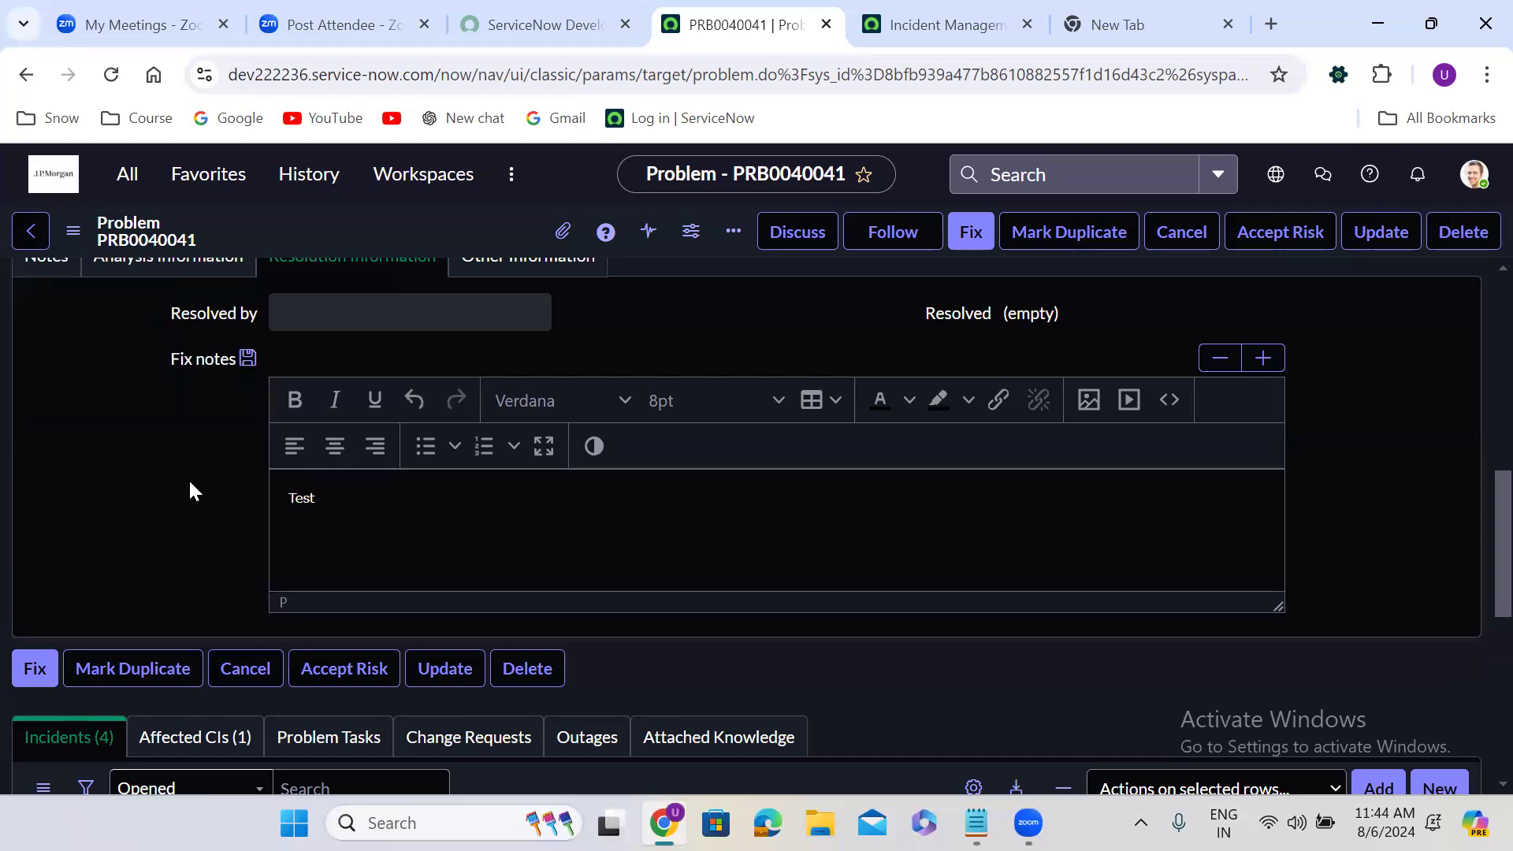
pyautogui.click(968, 234)
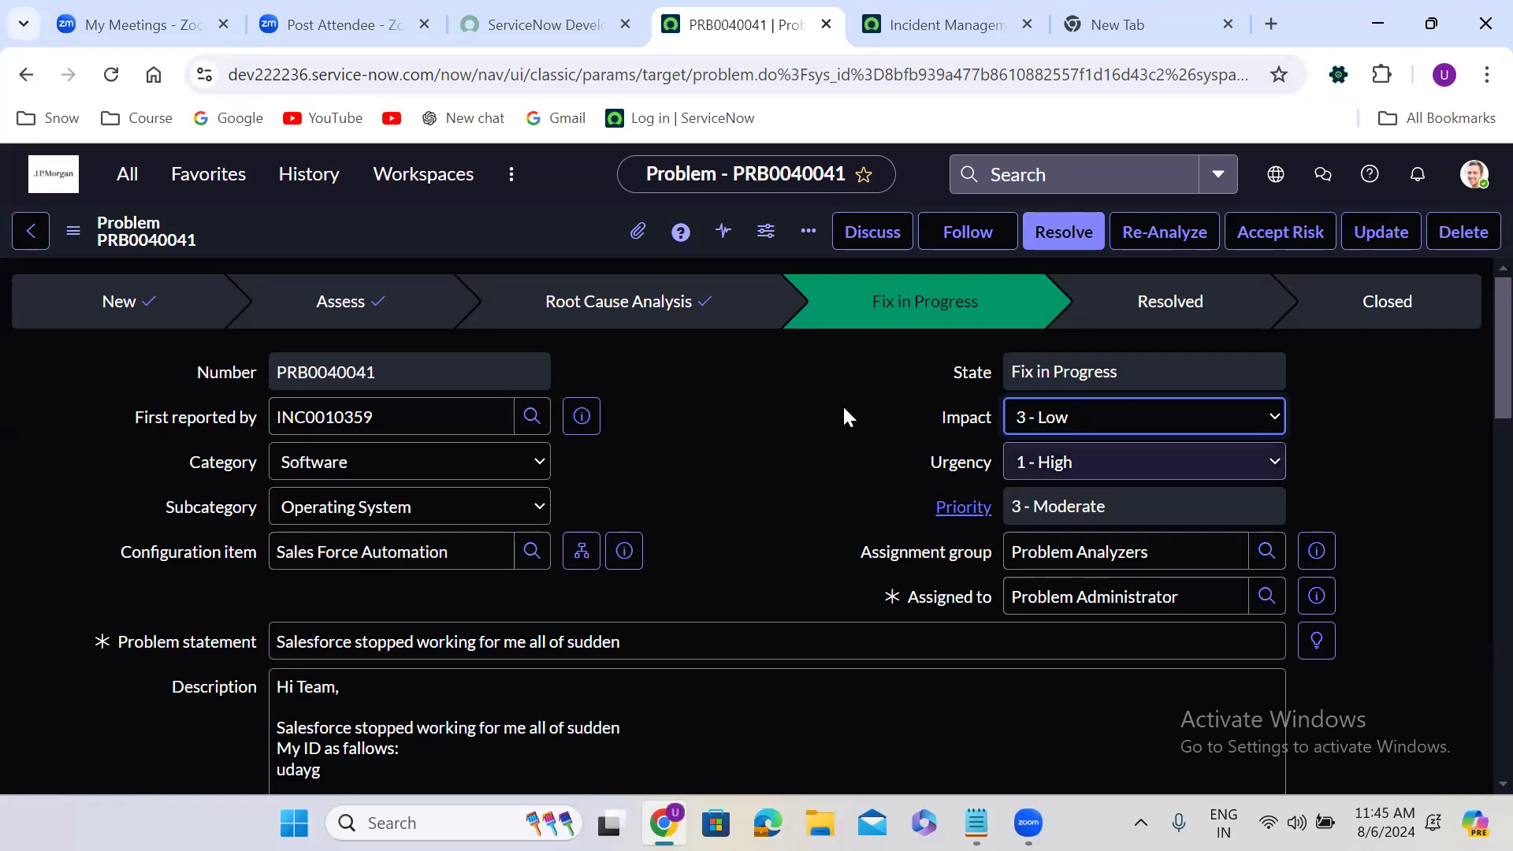
pyautogui.click(740, 432)
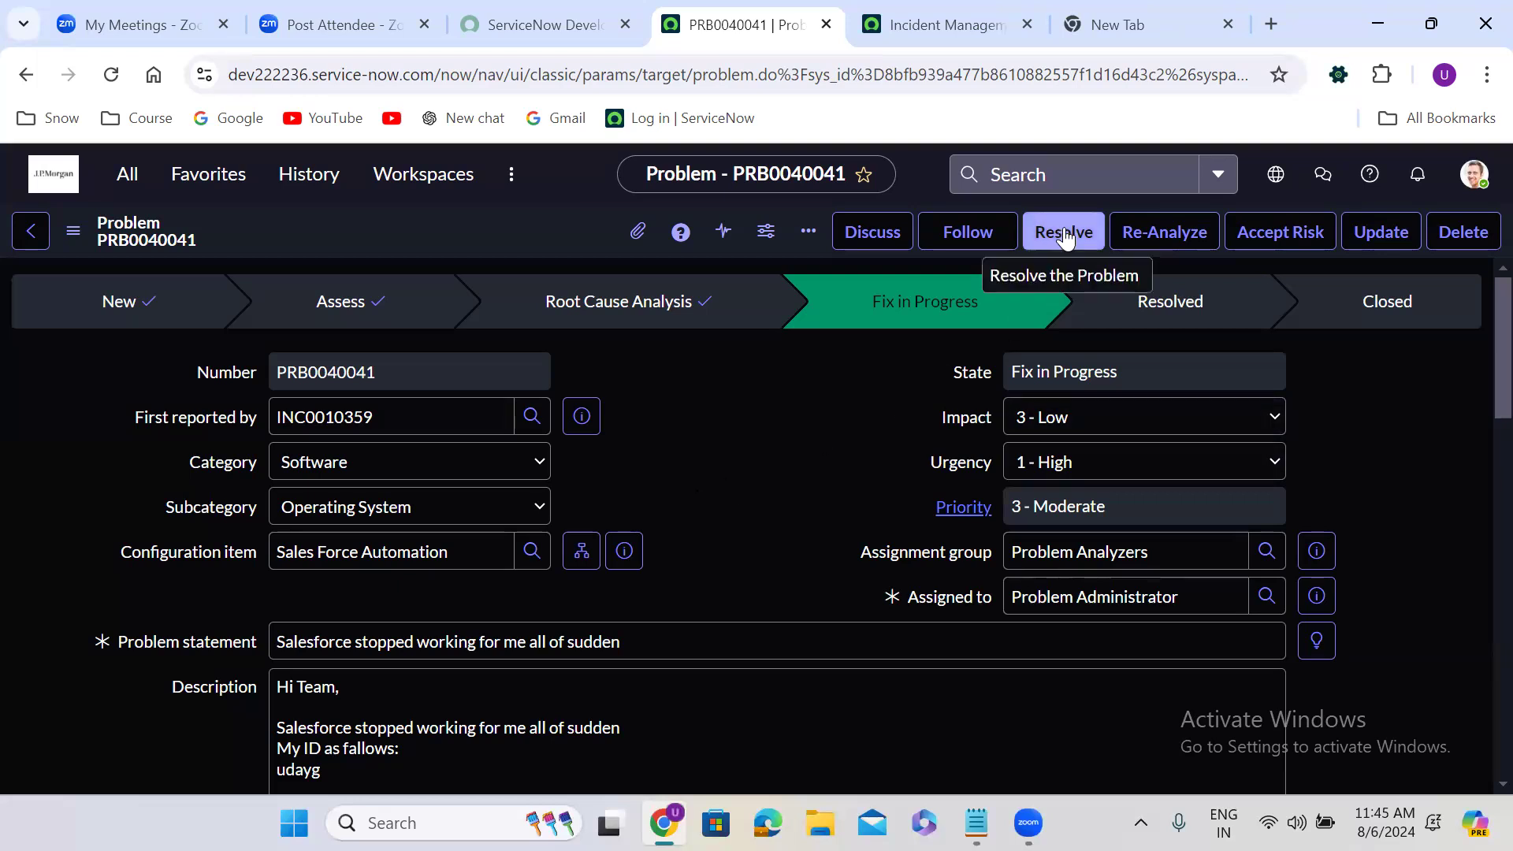
# Check the problem form's change-creation actions without choosing one, and resolve the problem
pyautogui.rightClick(507, 230)
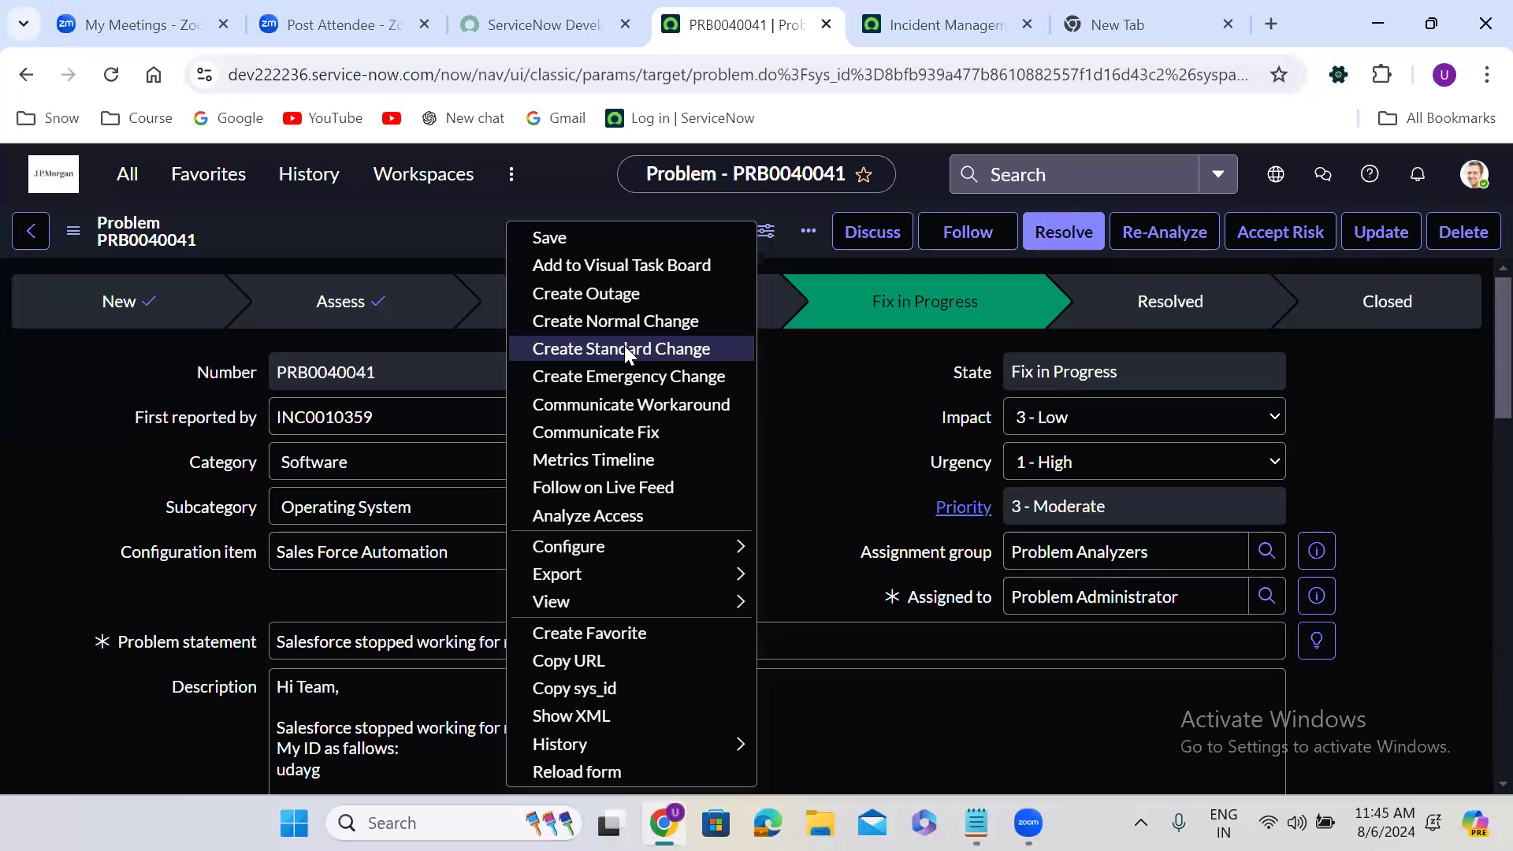
pyautogui.click(395, 221)
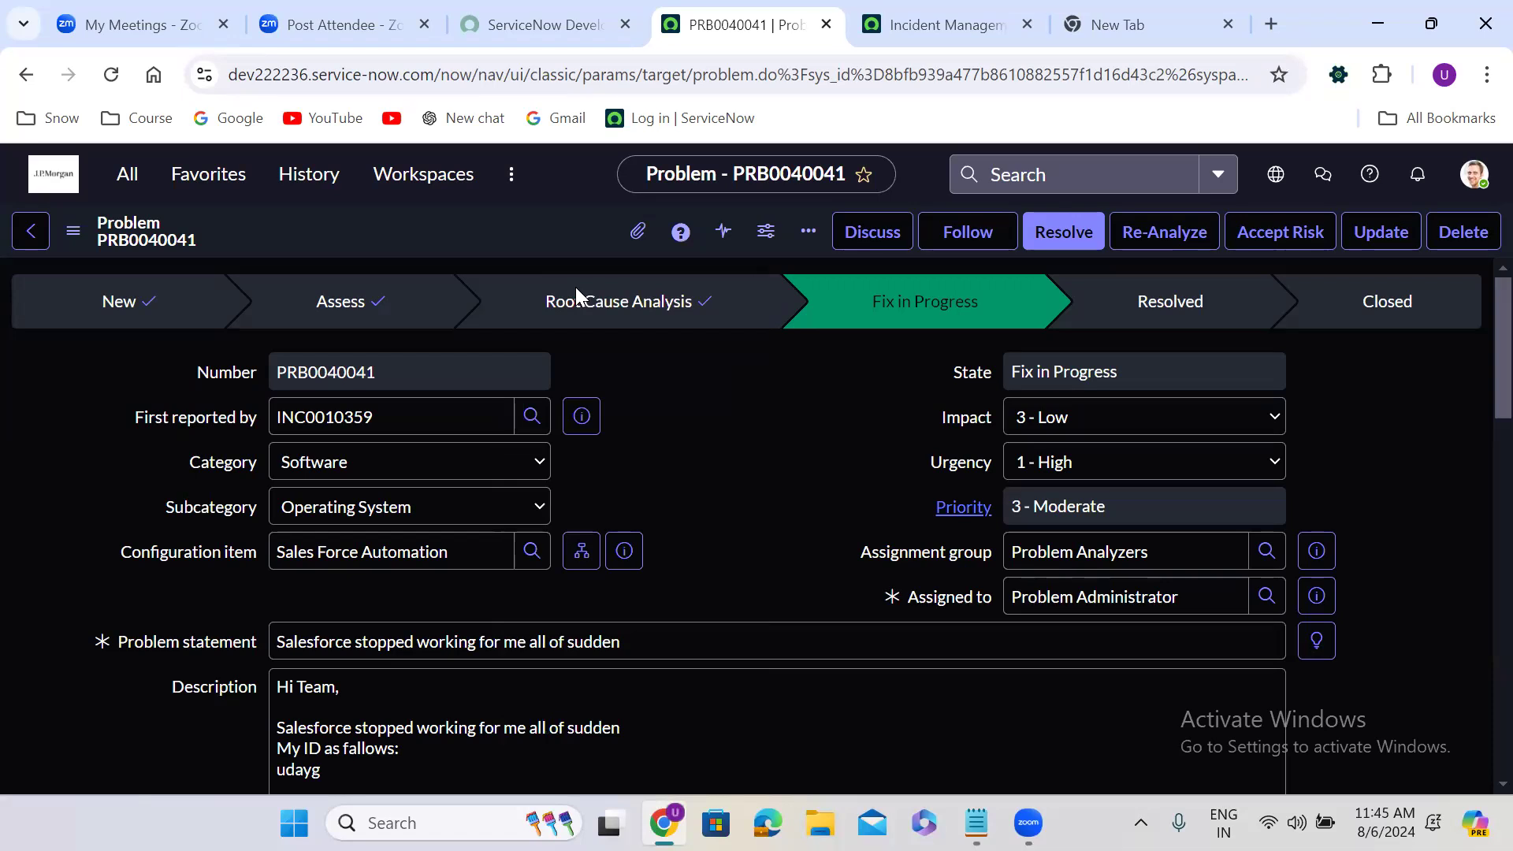
pyautogui.click(1059, 228)
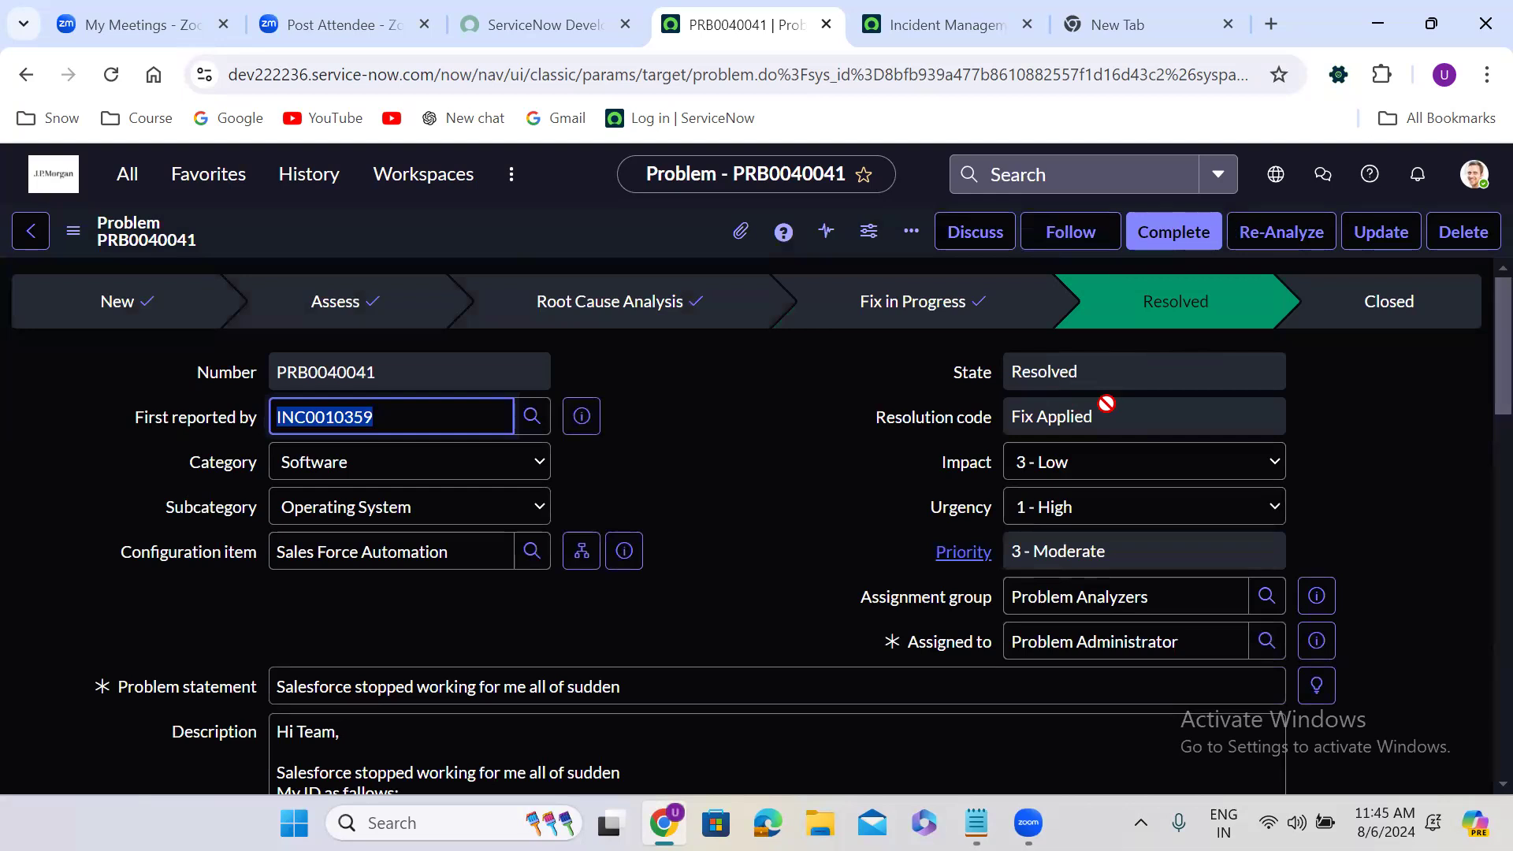
# Open the incident that first reported the problem in its own record and examine its state, resolution information and notes
pyautogui.click(579, 417)
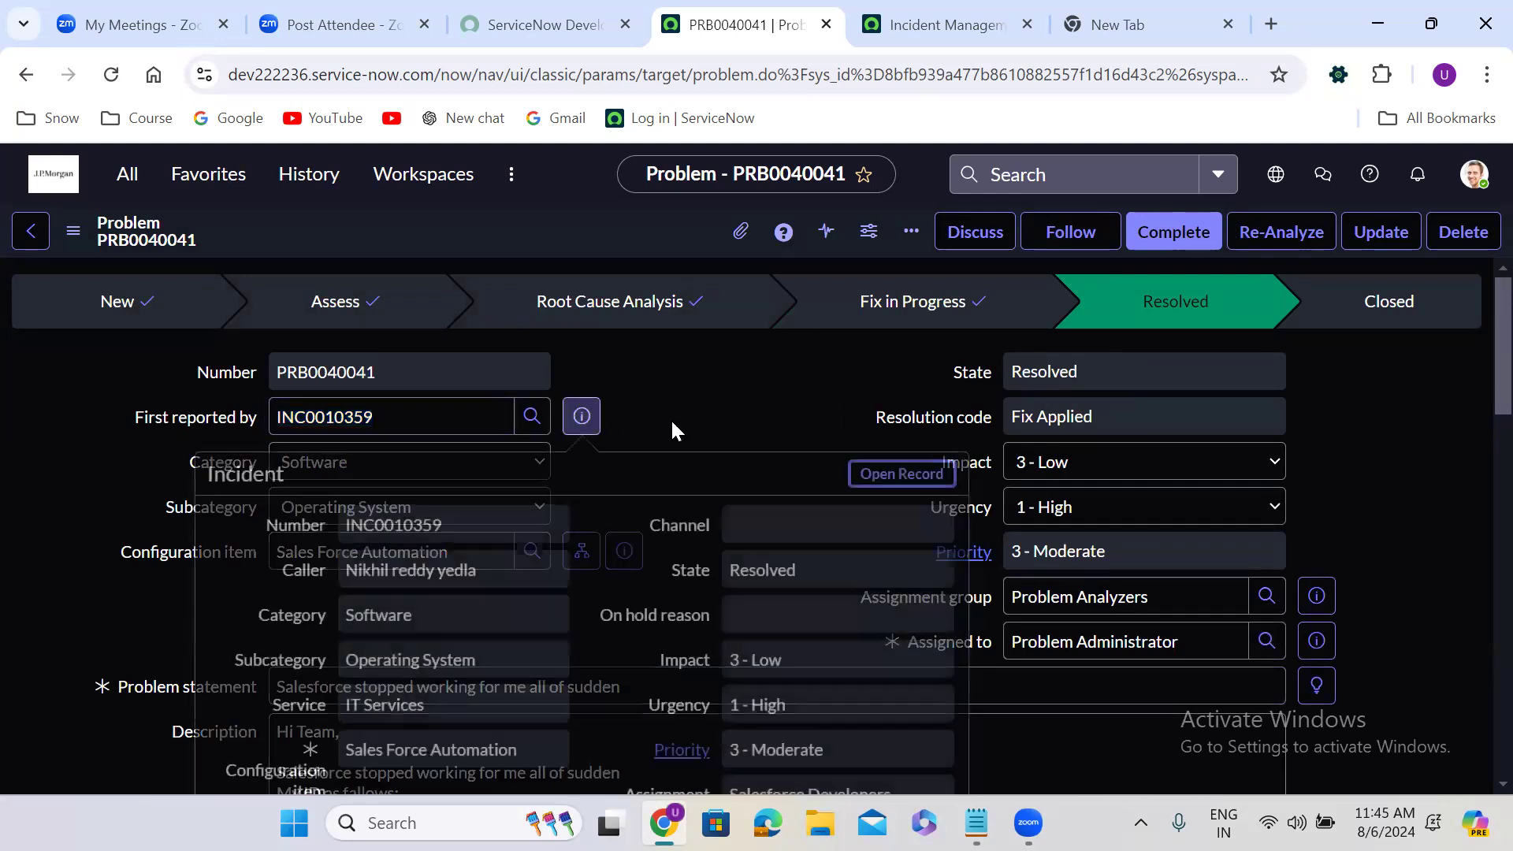
pyautogui.keyDown('ctrl'); pyautogui.click(914, 471); pyautogui.keyUp('ctrl')
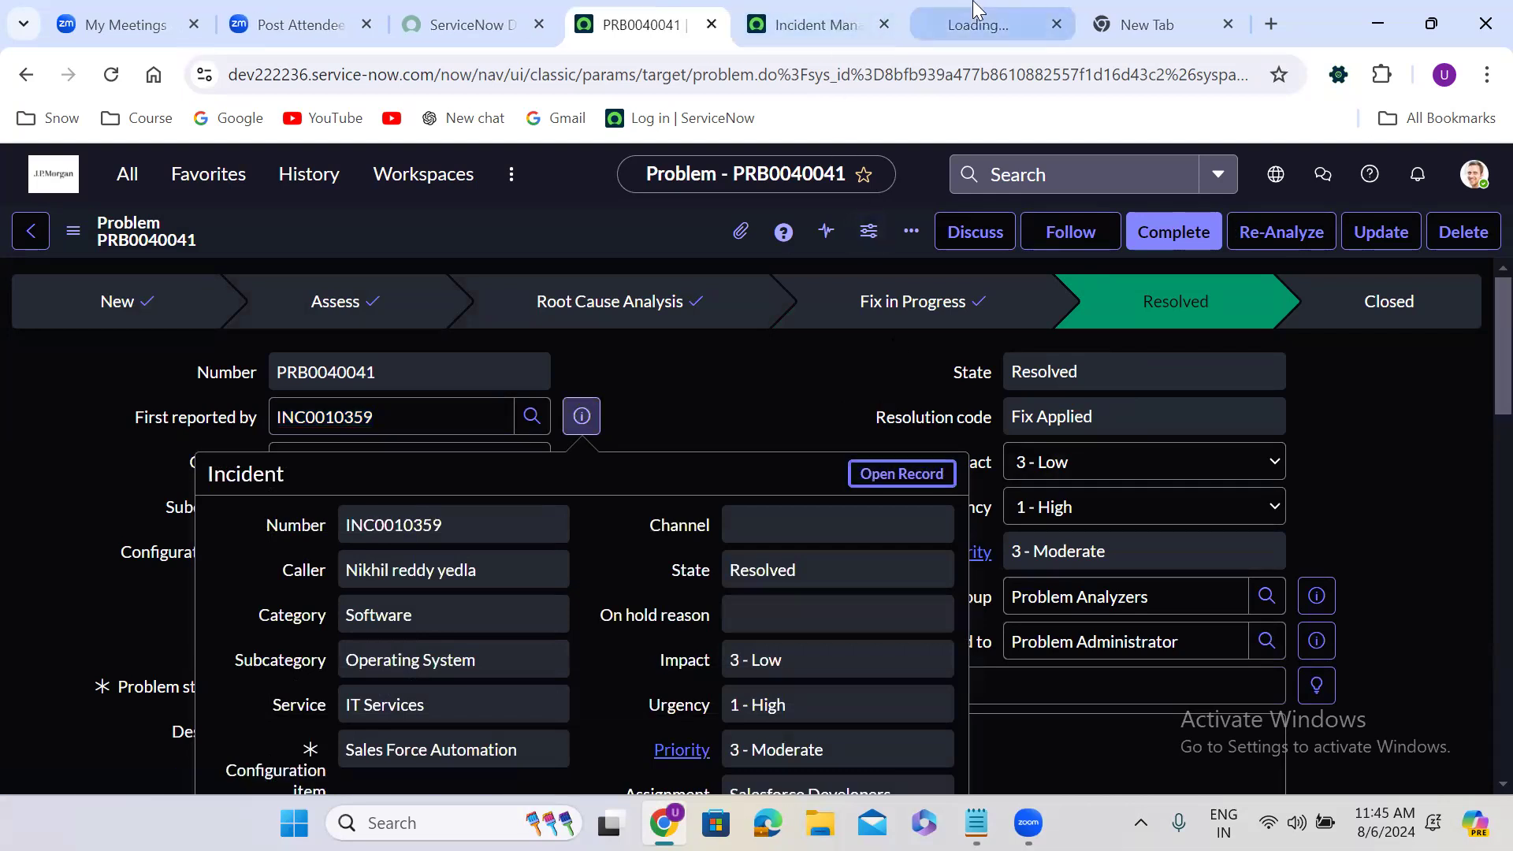
pyautogui.click(855, 11)
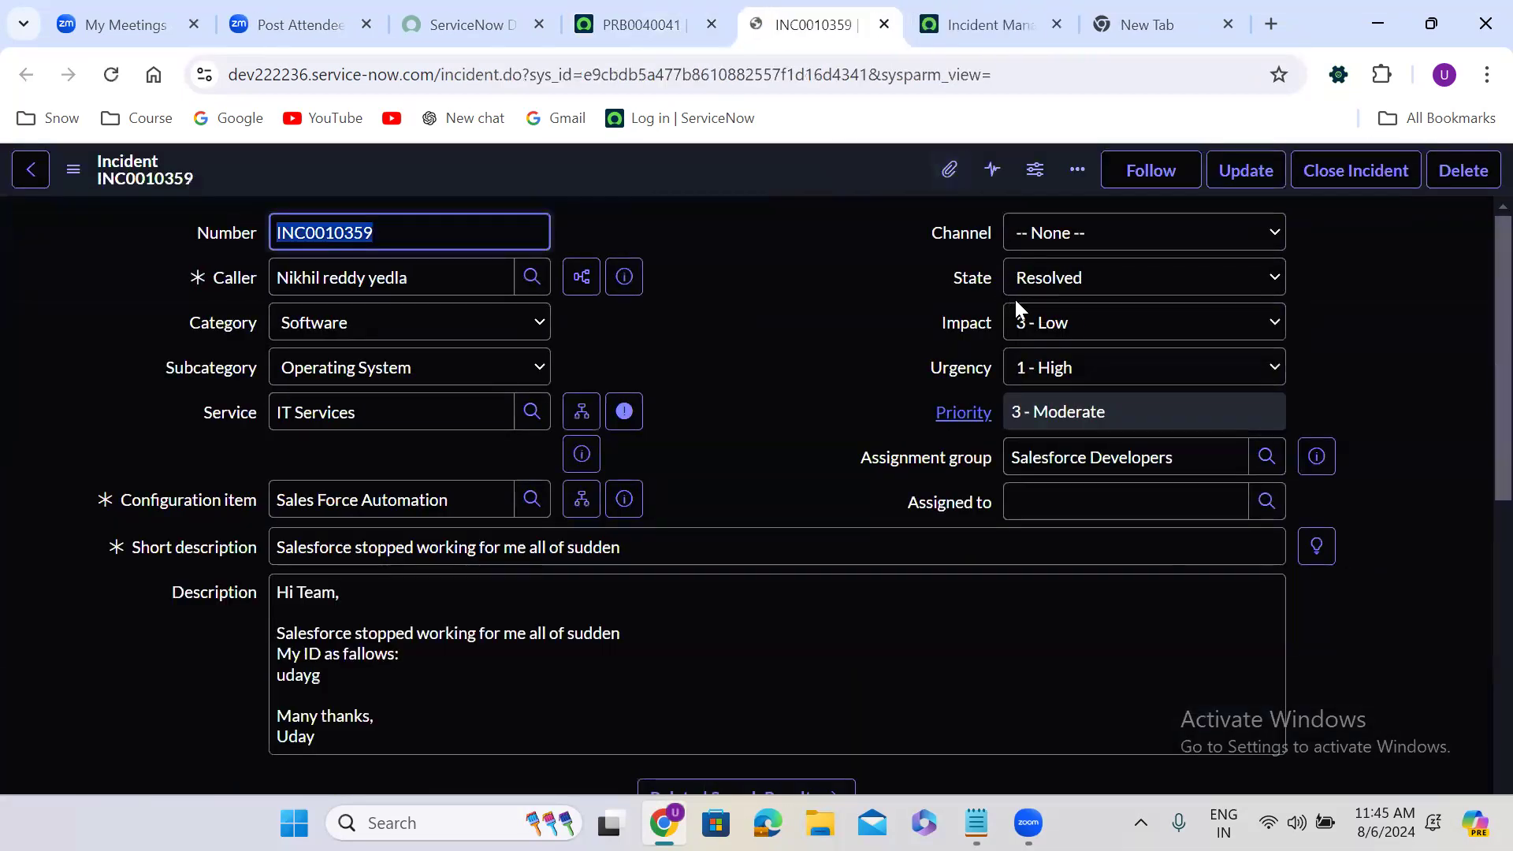
pyautogui.click(741, 382)
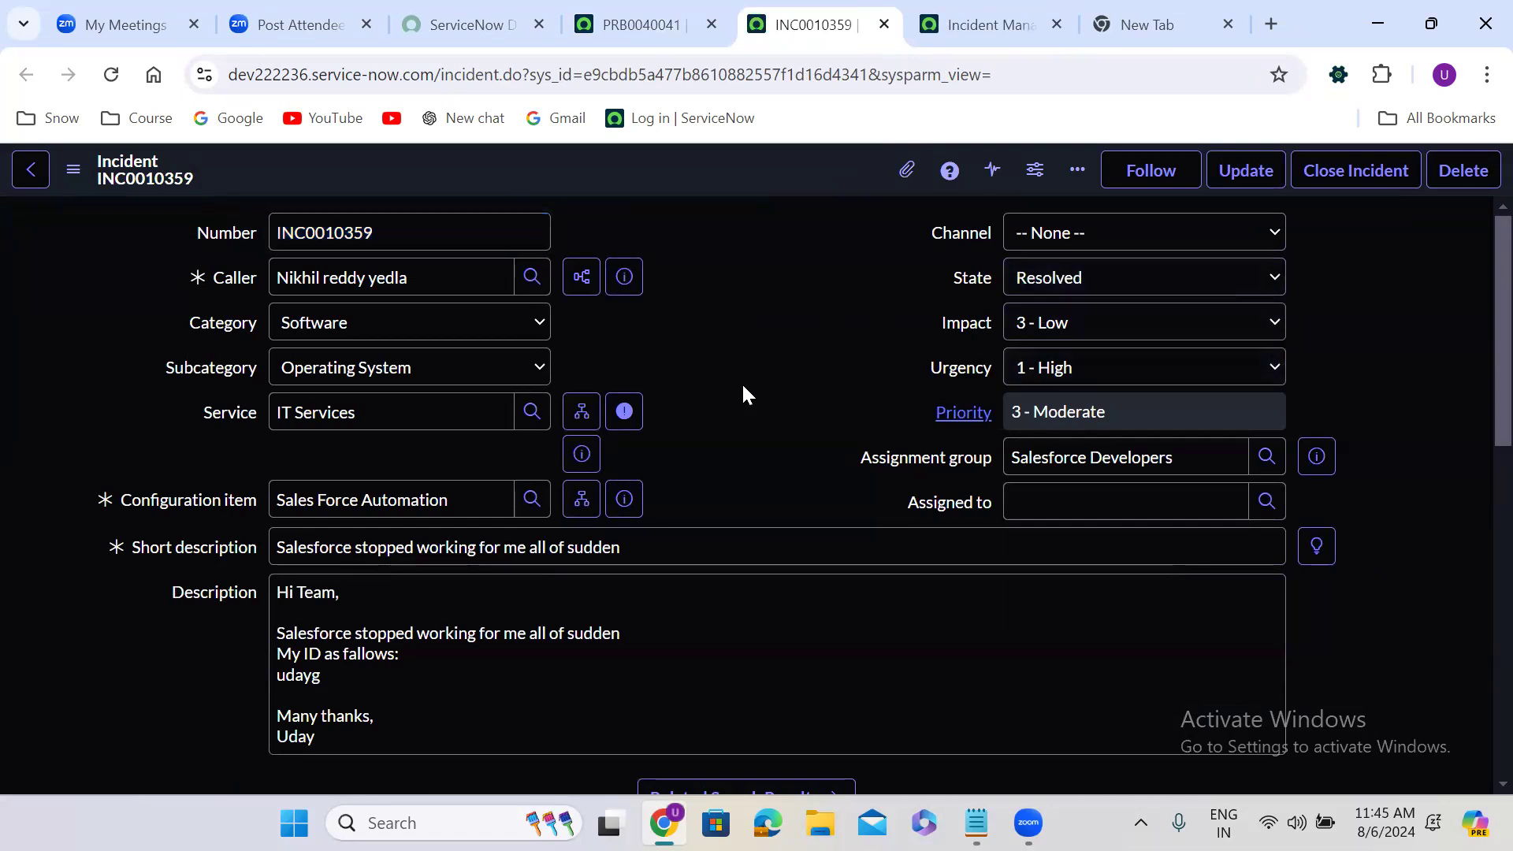
pyautogui.scroll(-3, 741, 381)
pyautogui.scroll(-5, 741, 382)
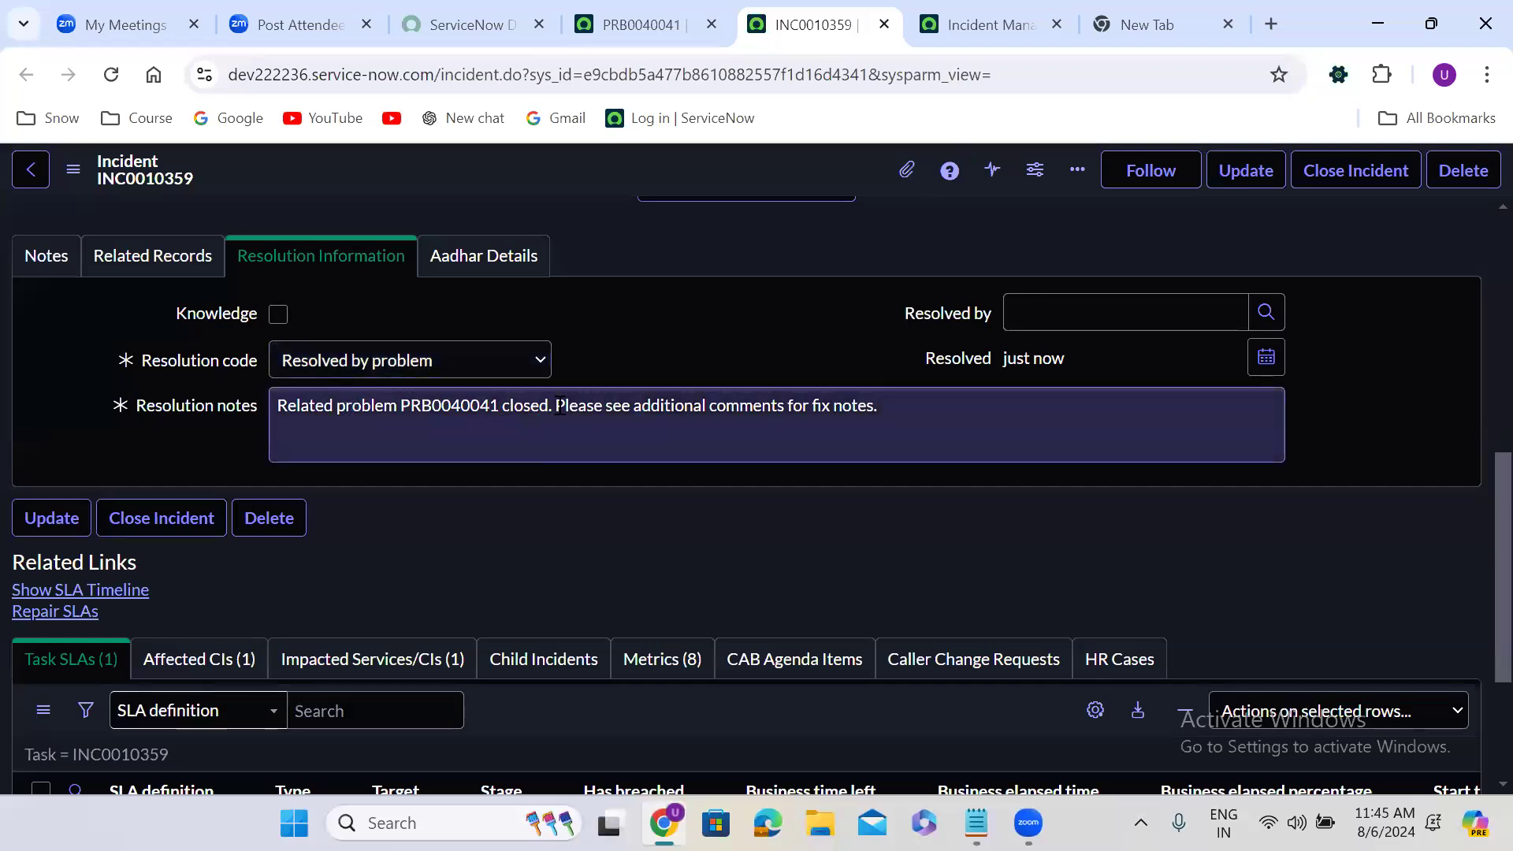
pyautogui.click(49, 260)
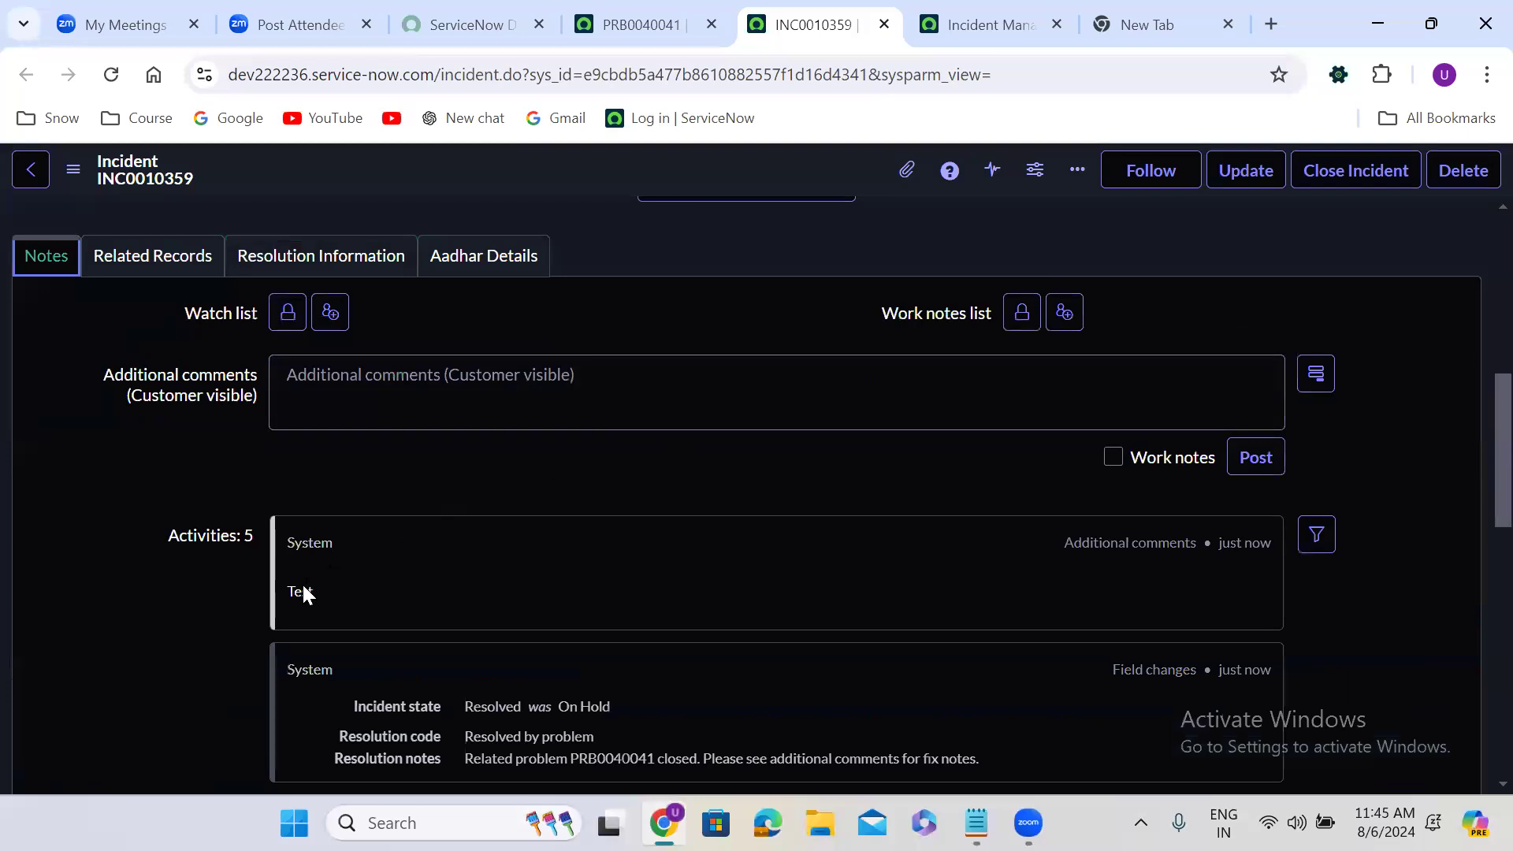
# Examine the incident's activity notes and resolution information alongside the related problem's current stage
pyautogui.doubleClick(306, 593)
pyautogui.scroll(10, 306, 598)
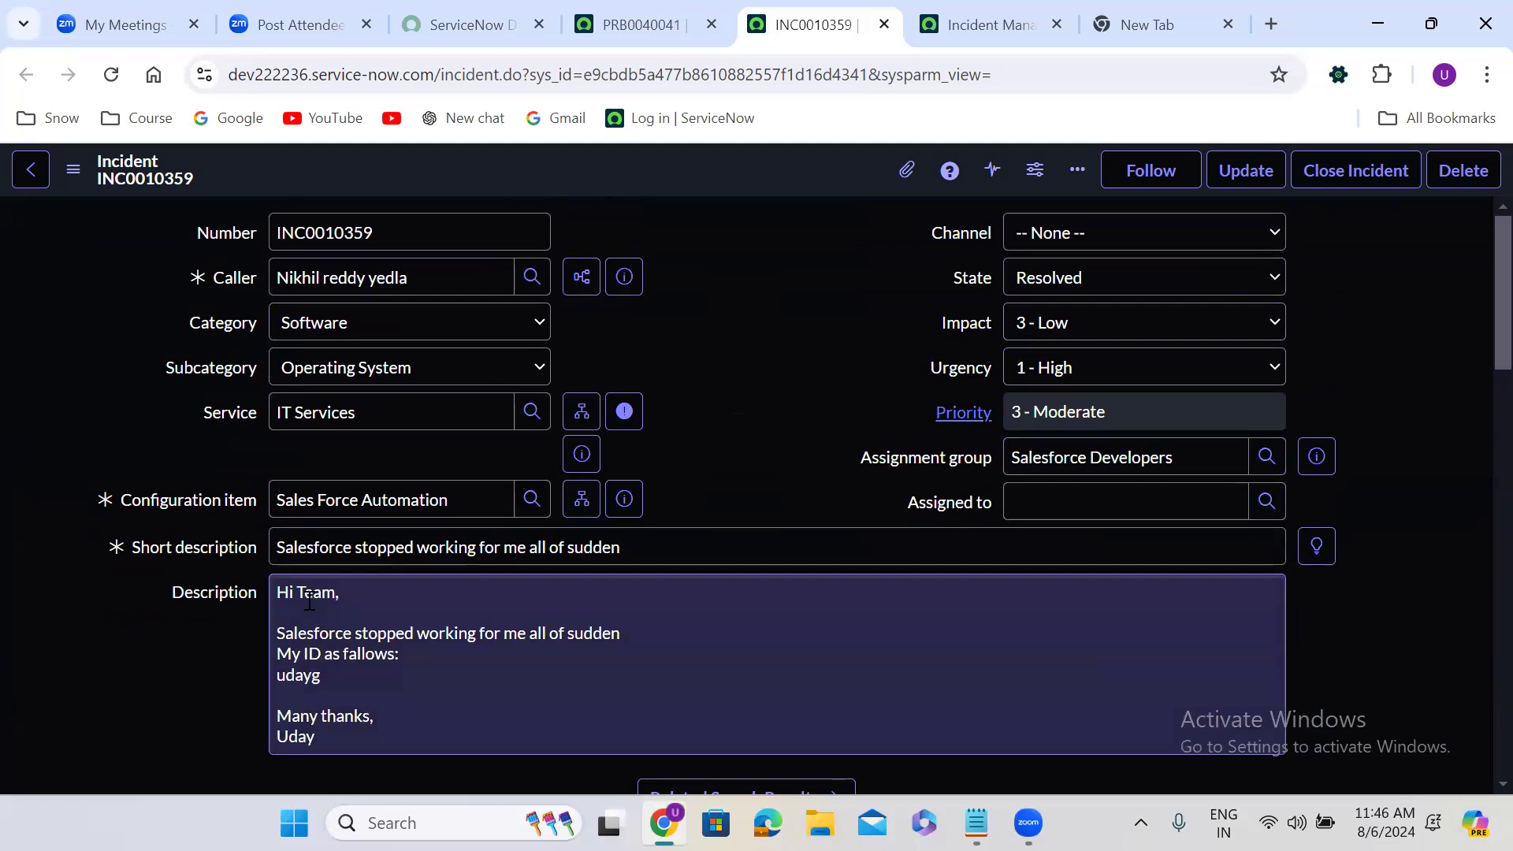
pyautogui.click(642, 25)
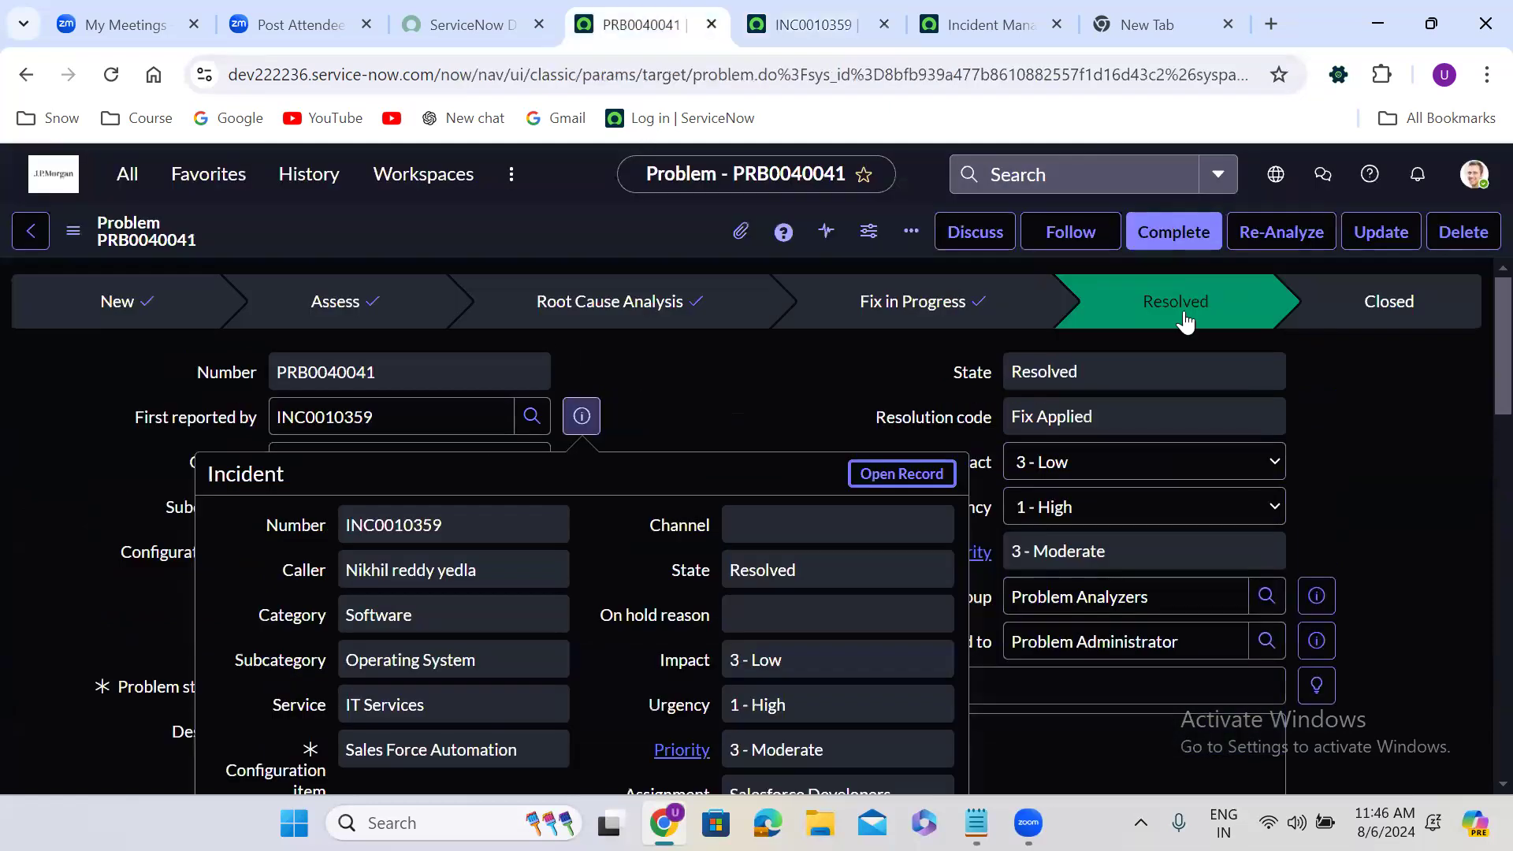
pyautogui.click(808, 19)
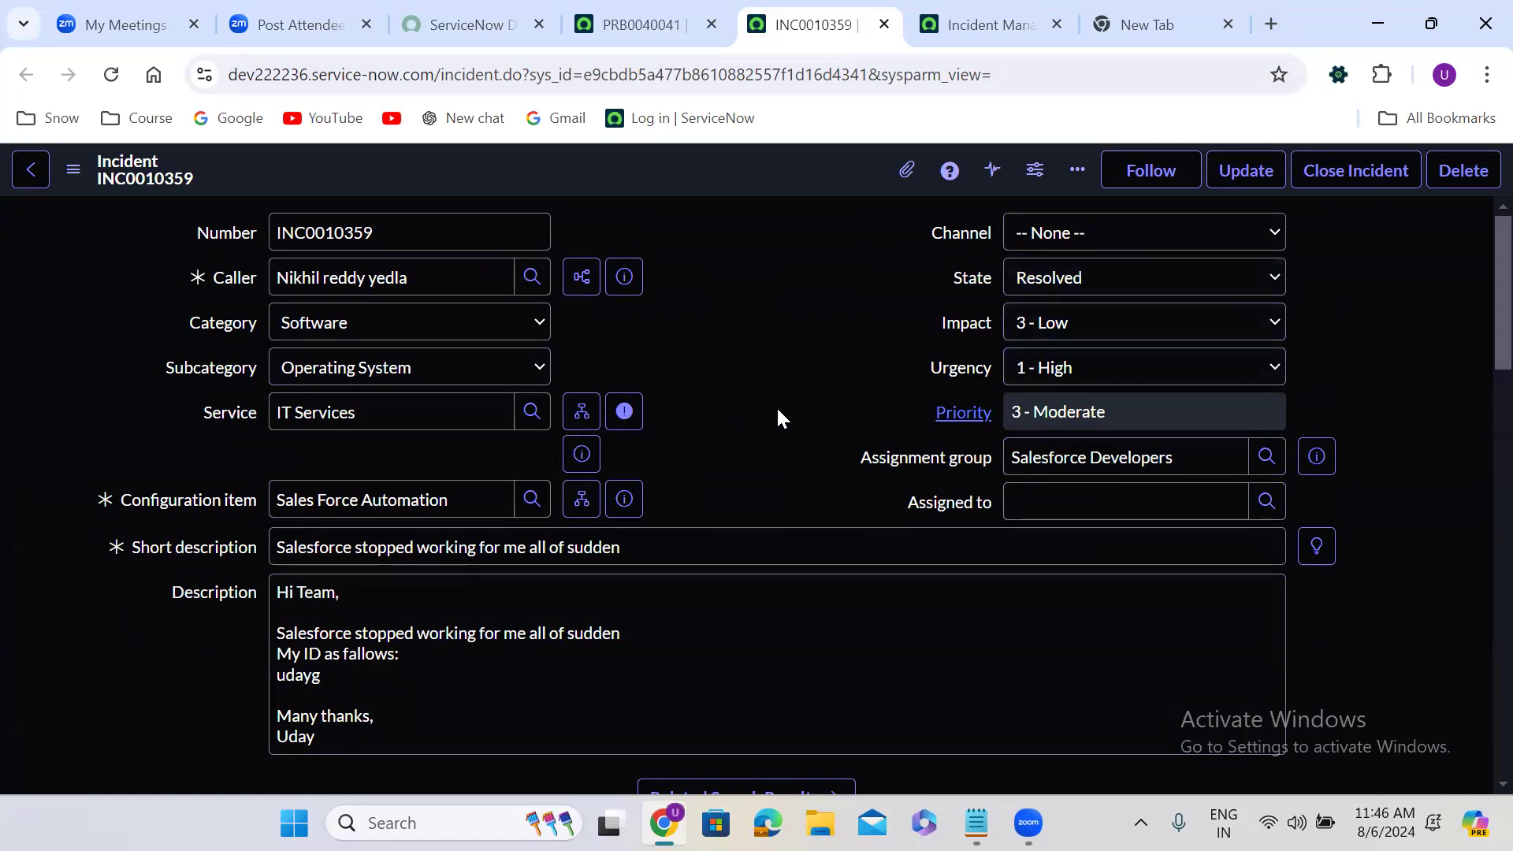
pyautogui.scroll(-1, 778, 411)
pyautogui.scroll(-6, 777, 410)
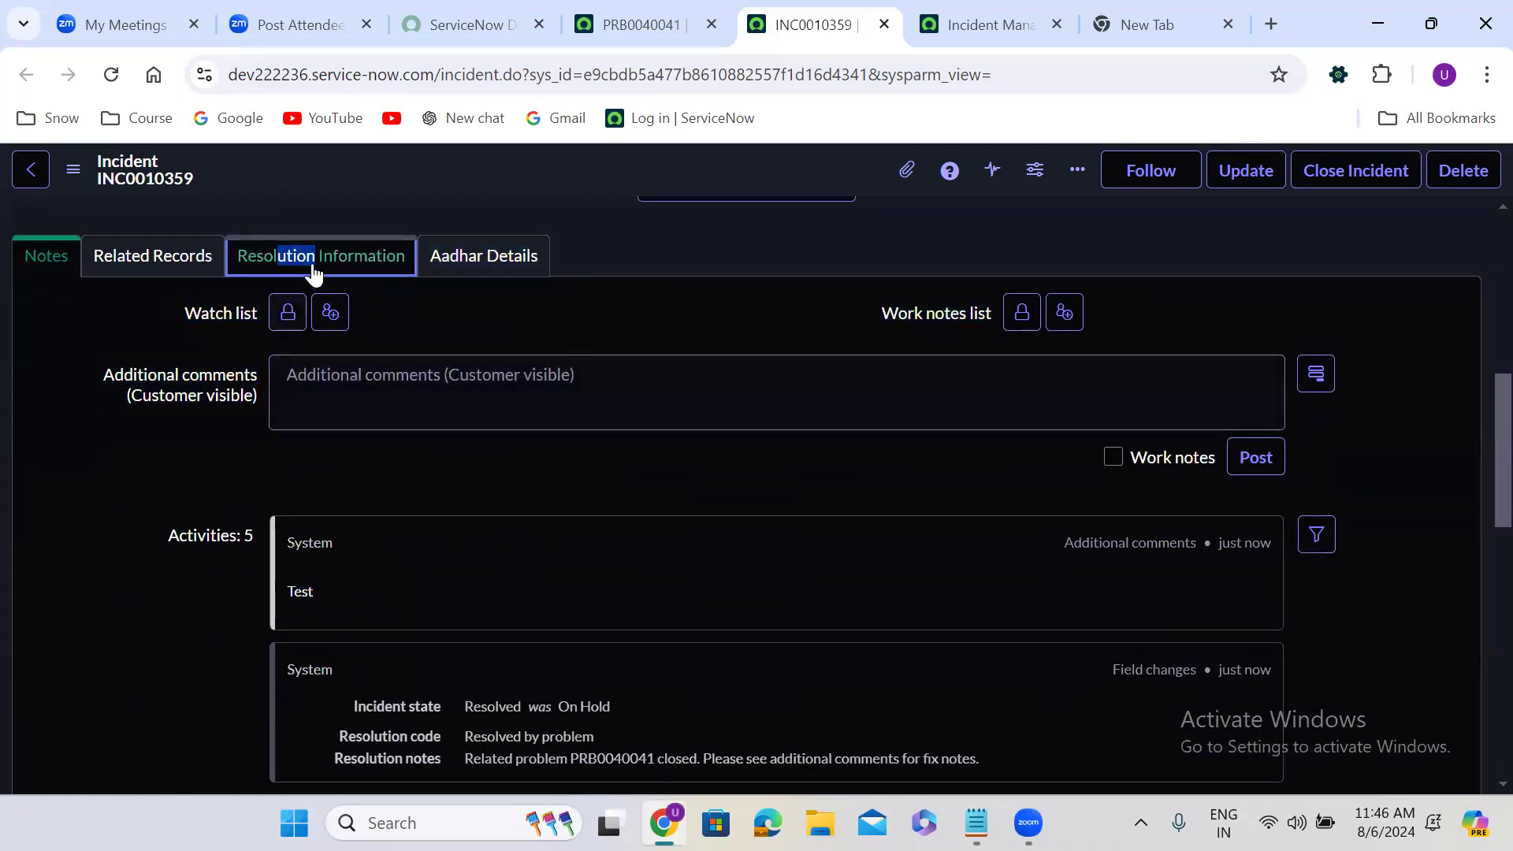
pyautogui.click(288, 258)
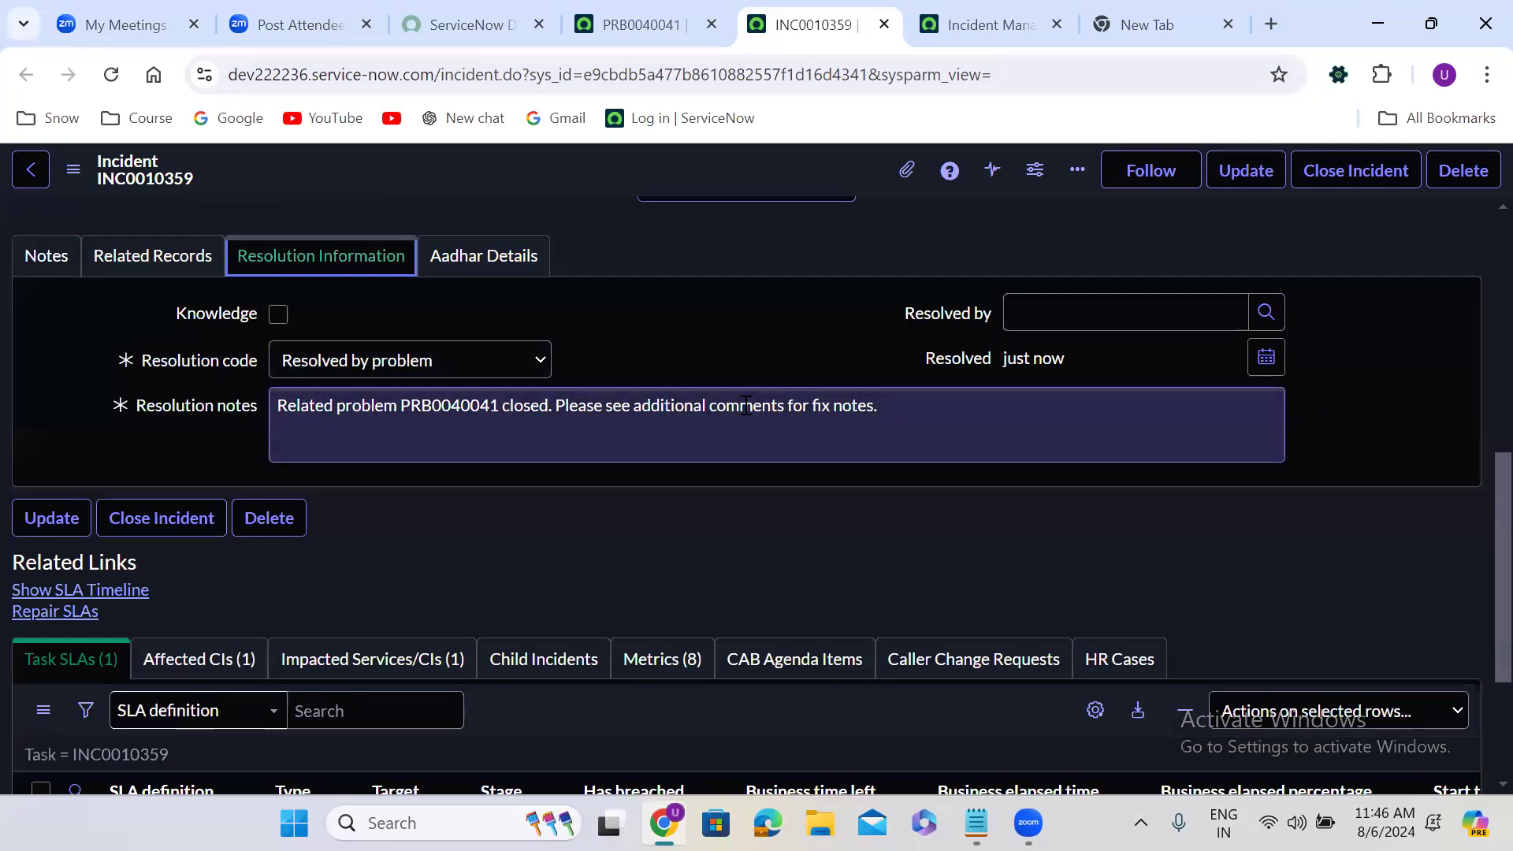
pyautogui.click(42, 269)
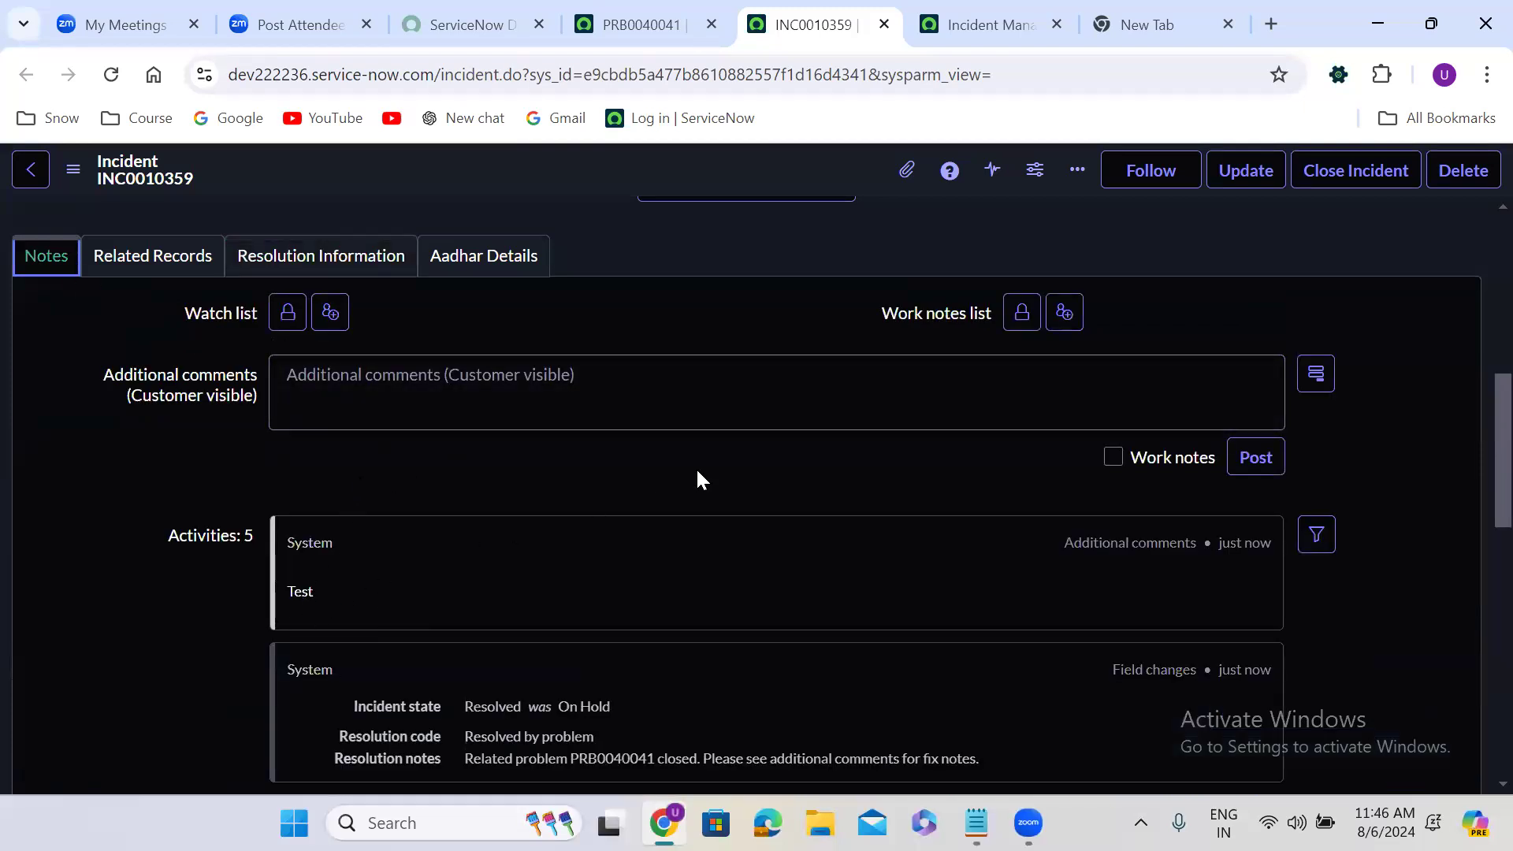
pyautogui.scroll(5, 697, 472)
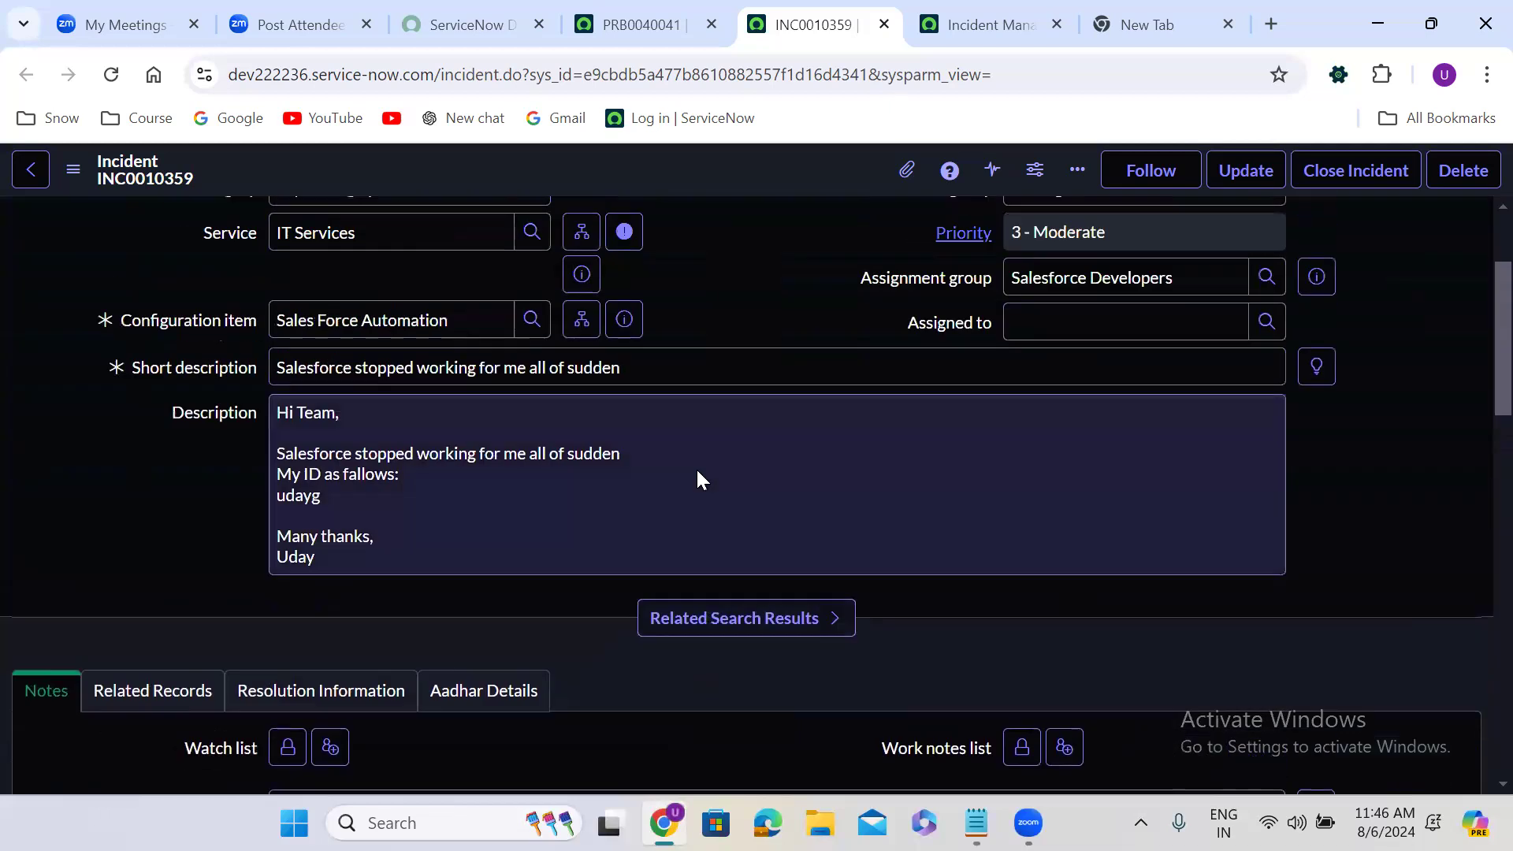
pyautogui.scroll(2, 697, 480)
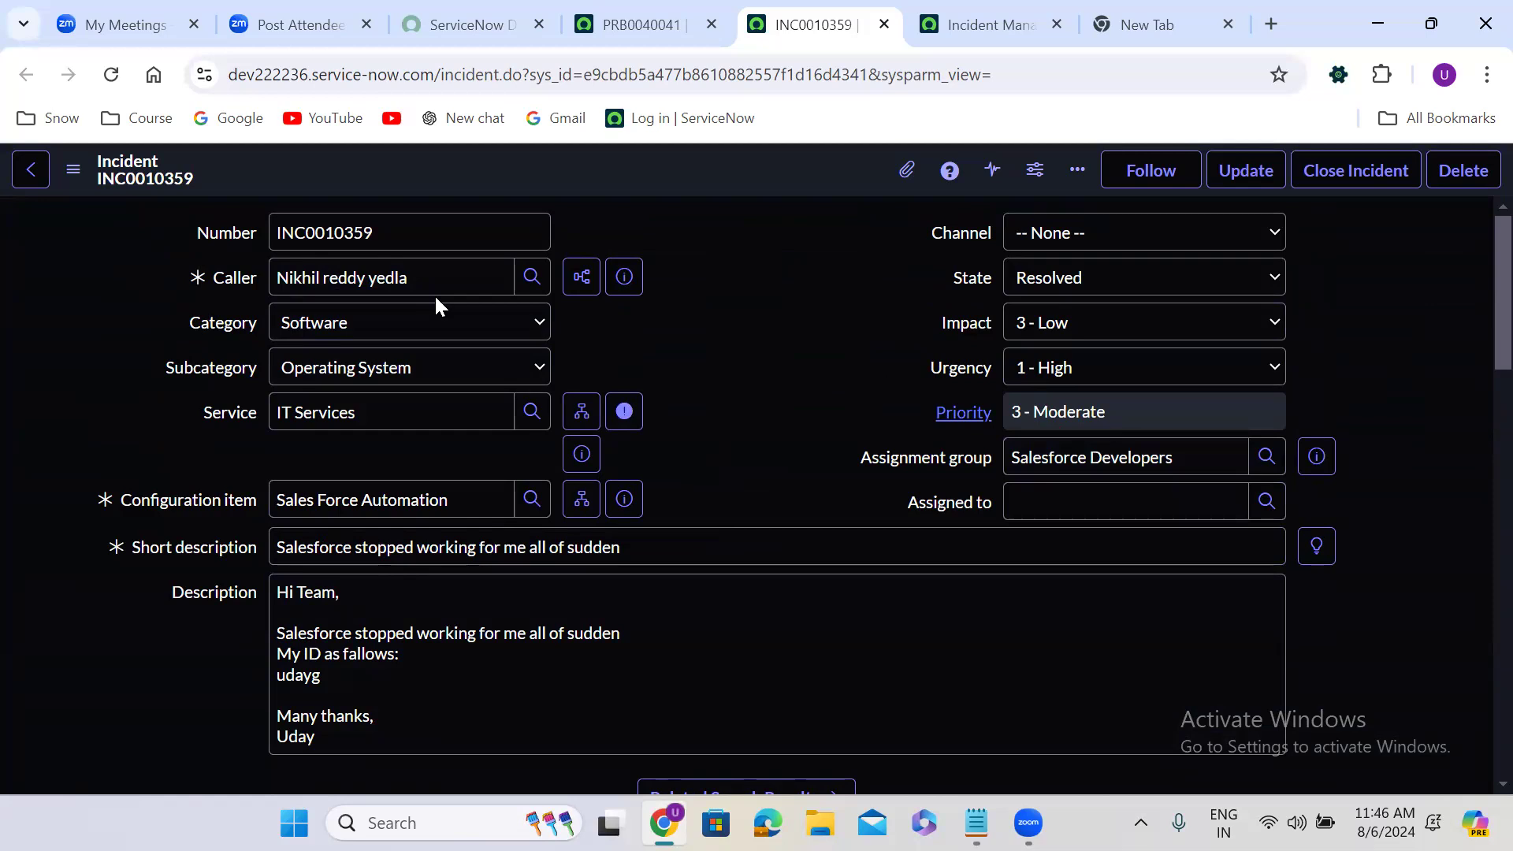
# Set the incident's state to Closed and save the record
pyautogui.click(1030, 280)
pyautogui.click(1086, 386)
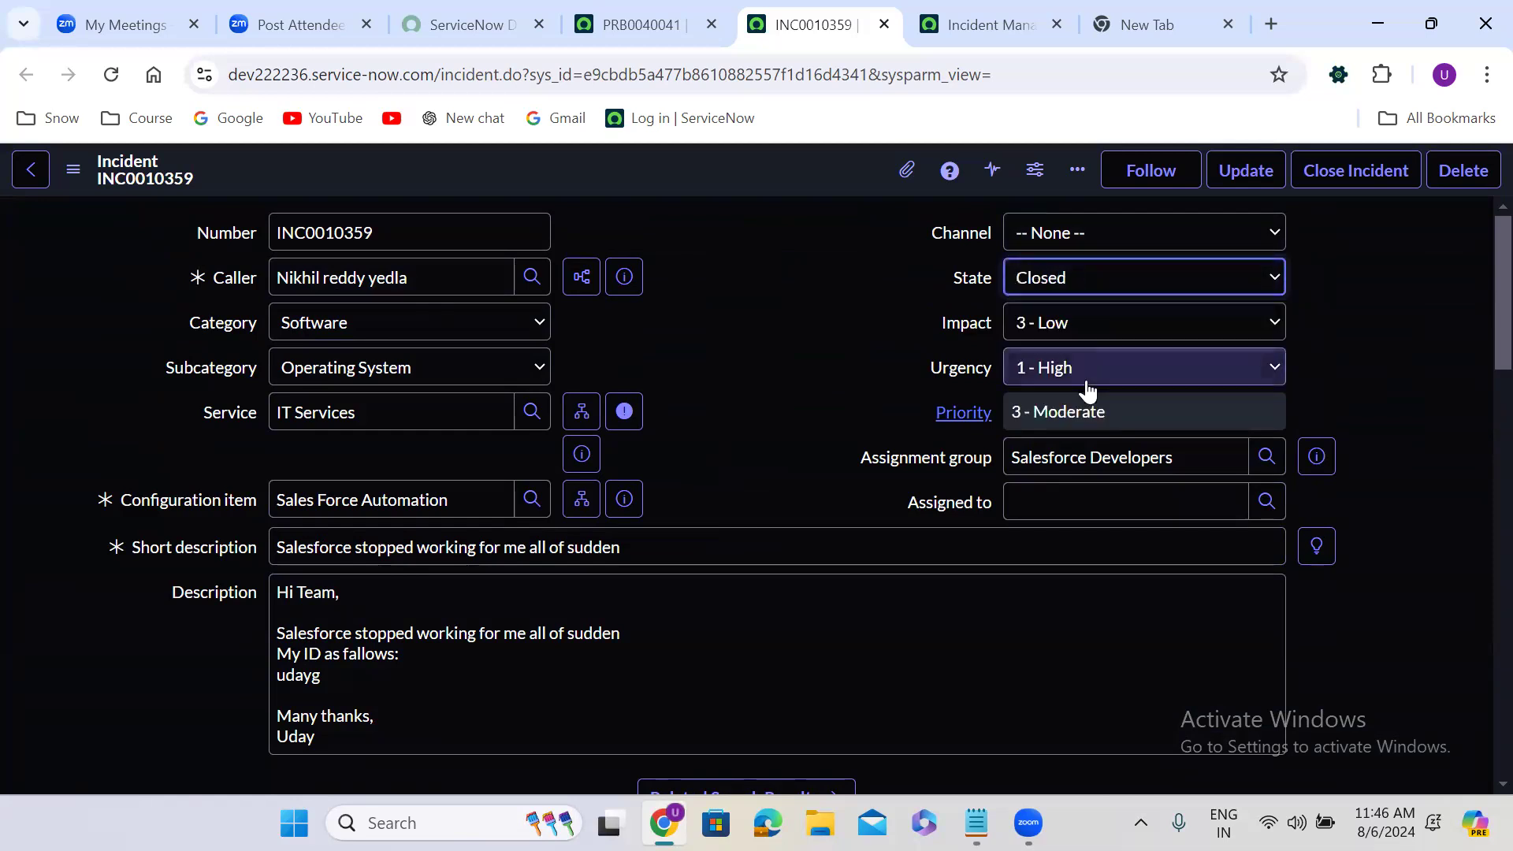
pyautogui.rightClick(659, 159)
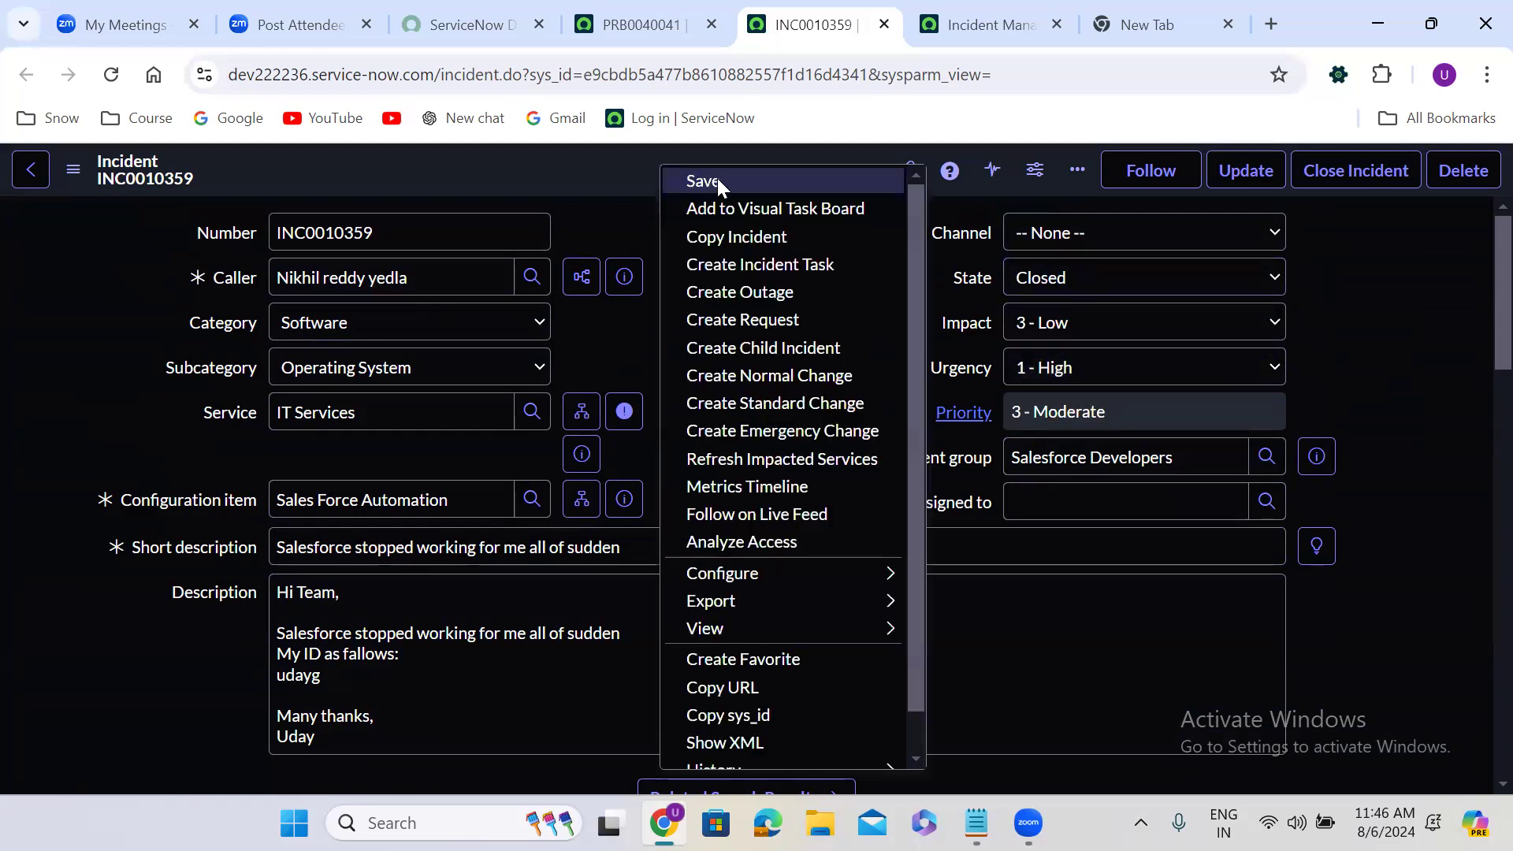
pyautogui.click(717, 178)
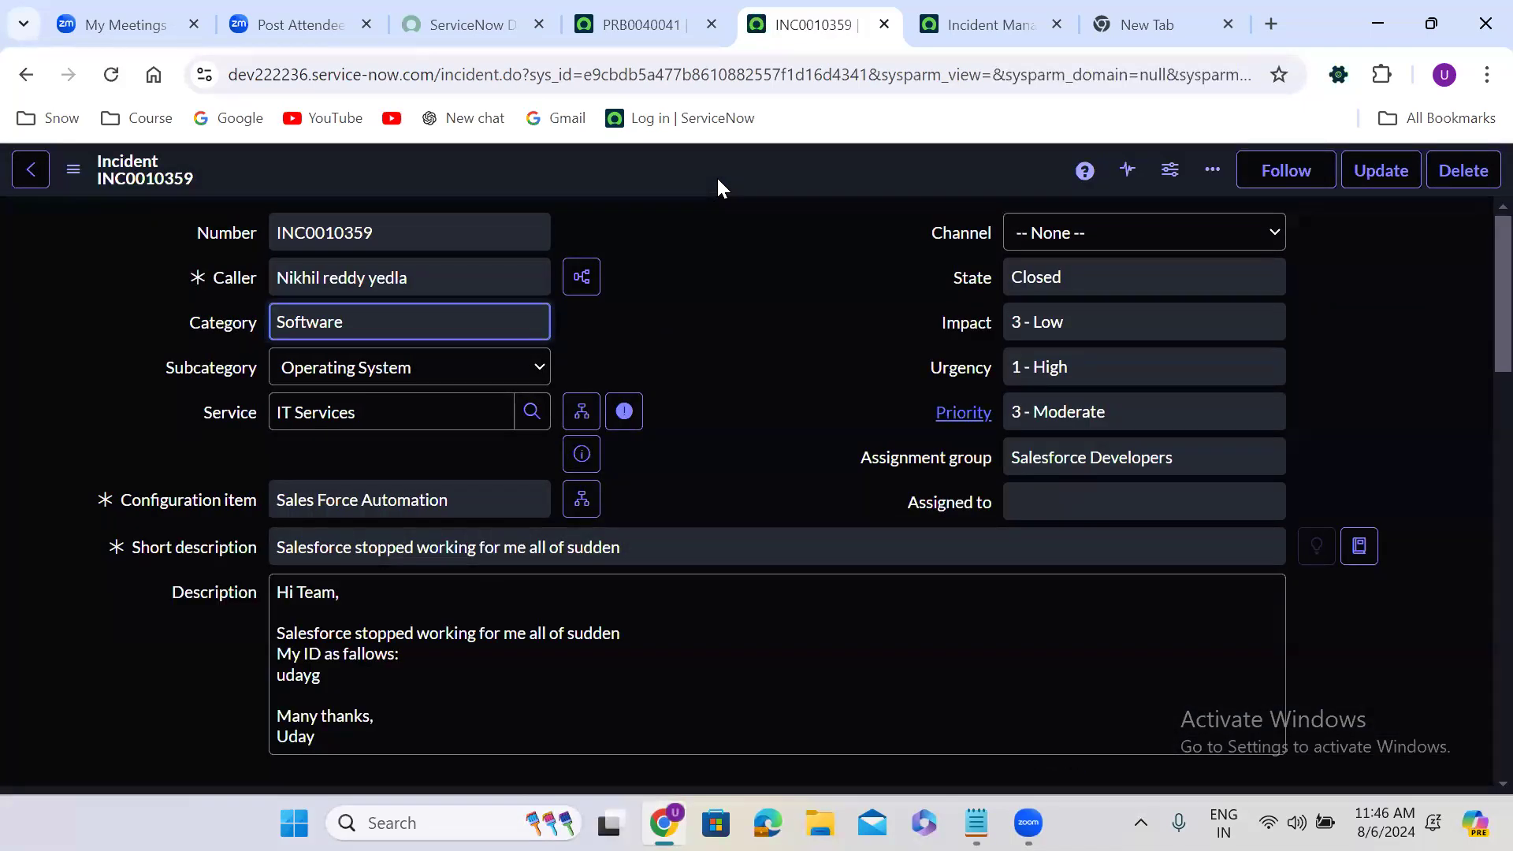
# Dismiss the incident preview on the problem record and return to the incident
pyautogui.click(657, 9)
pyautogui.press('Escape')
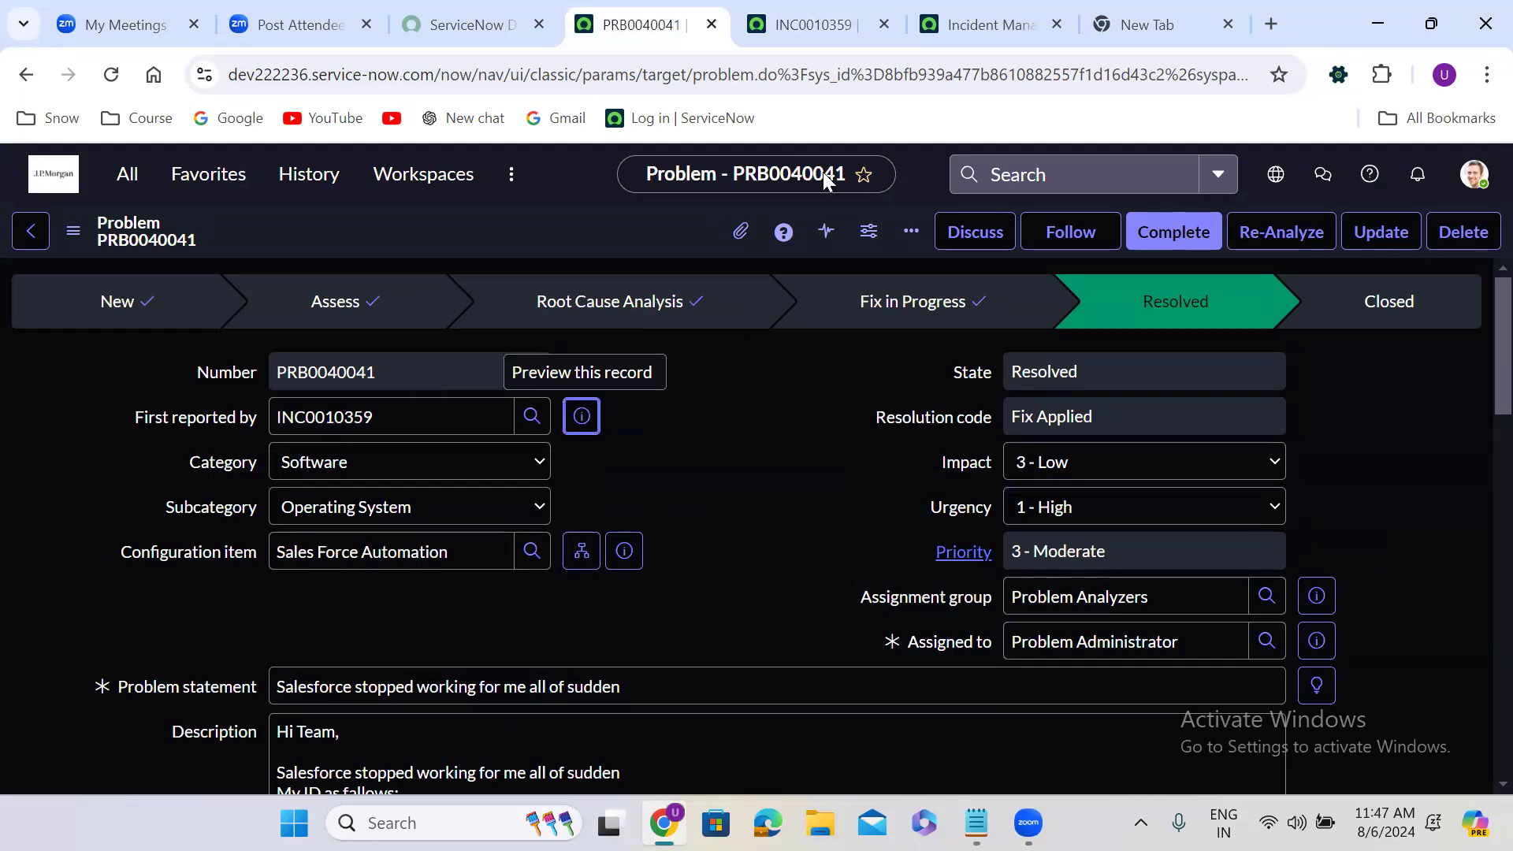
pyautogui.click(833, 13)
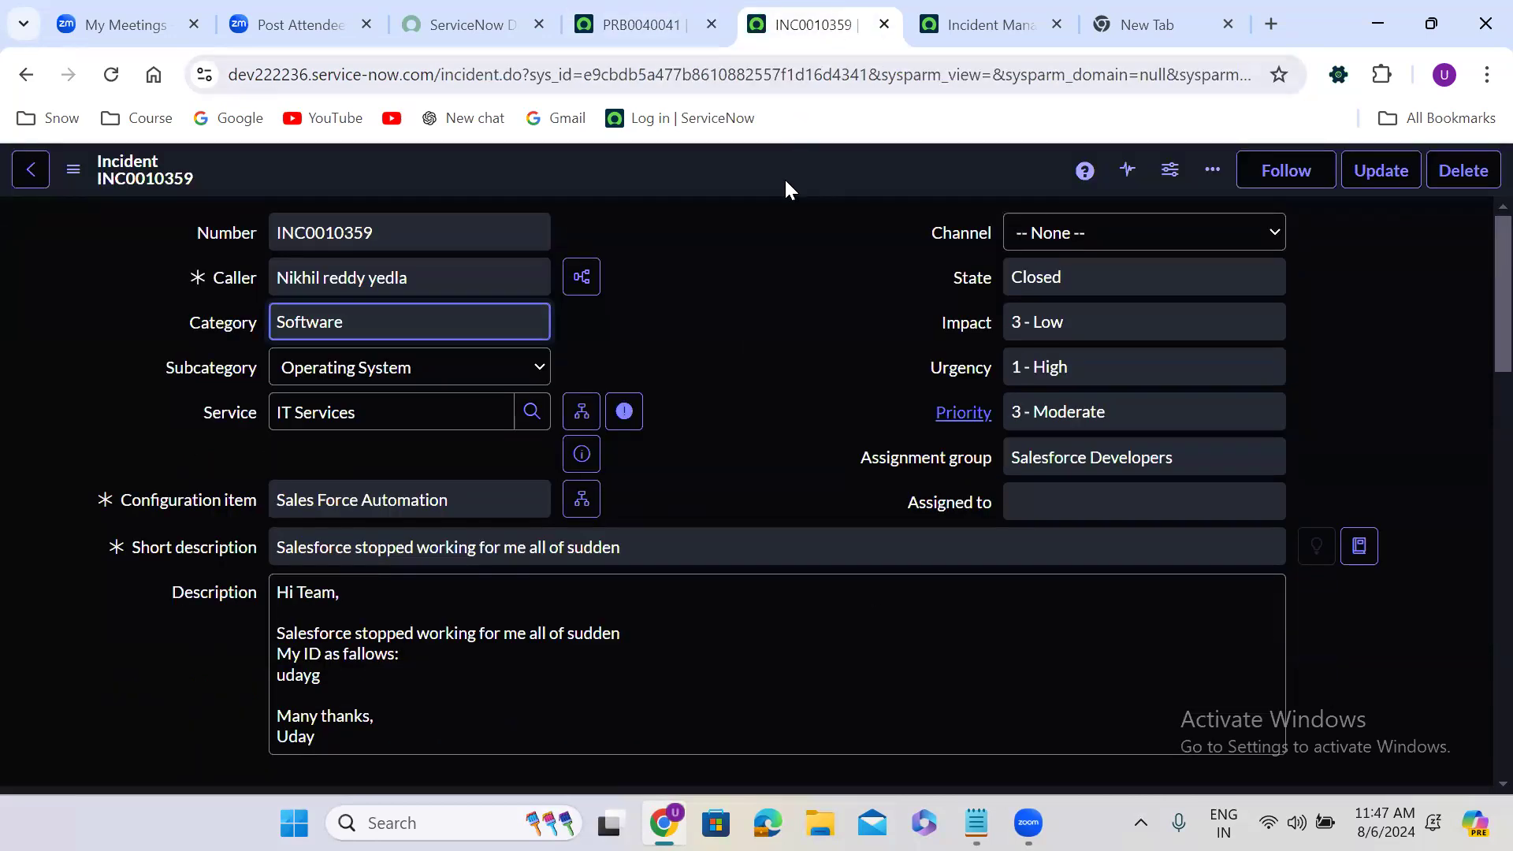
pyautogui.click(779, 253)
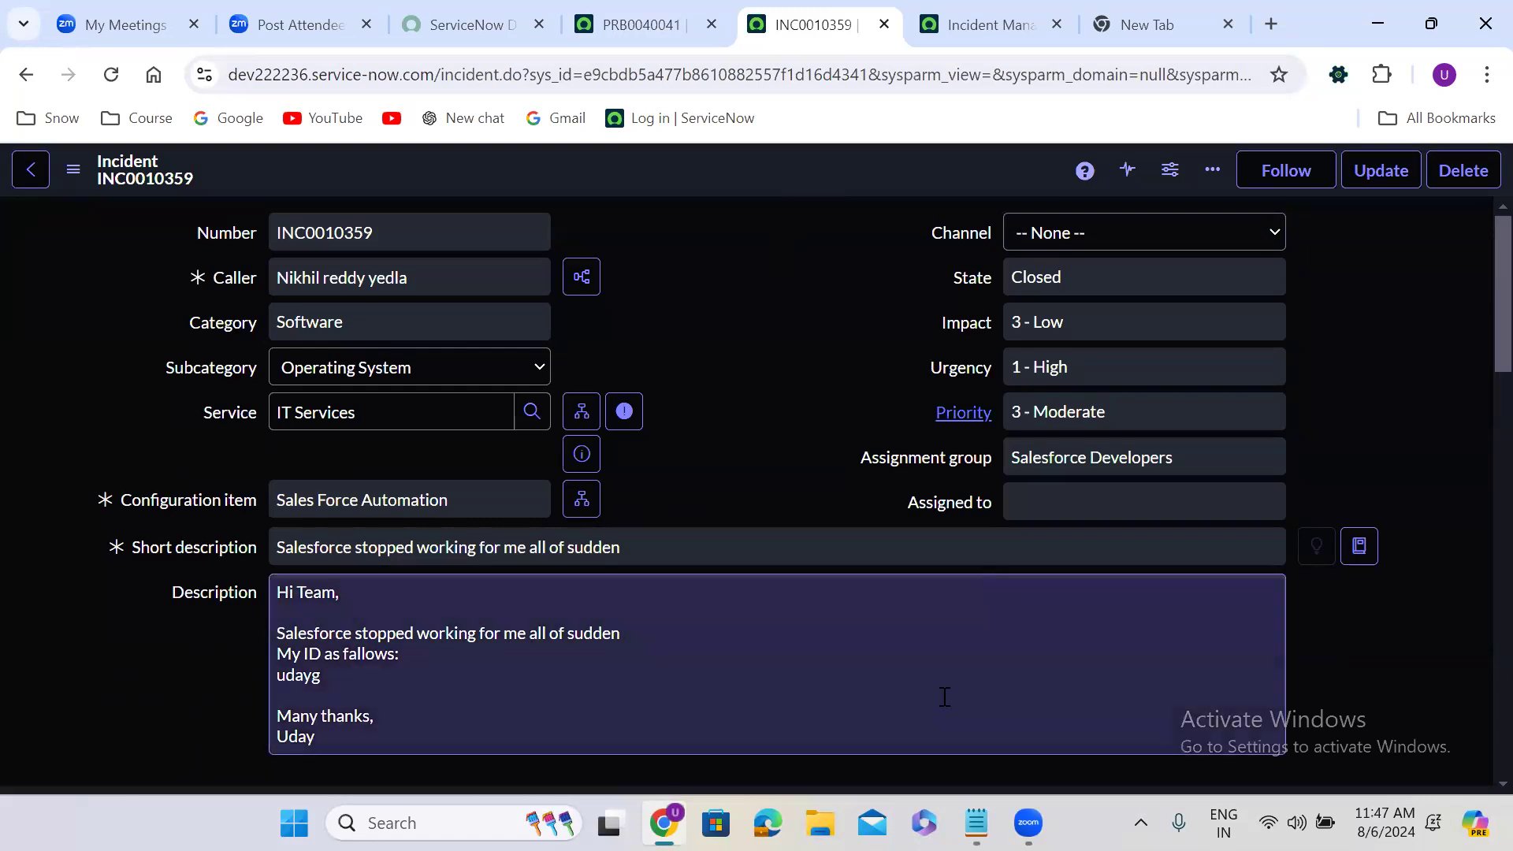
# Switch to the Notepad notes and insert "IT" after "inturreption in" in the problem definition, then return to the incident
pyautogui.click(977, 823)
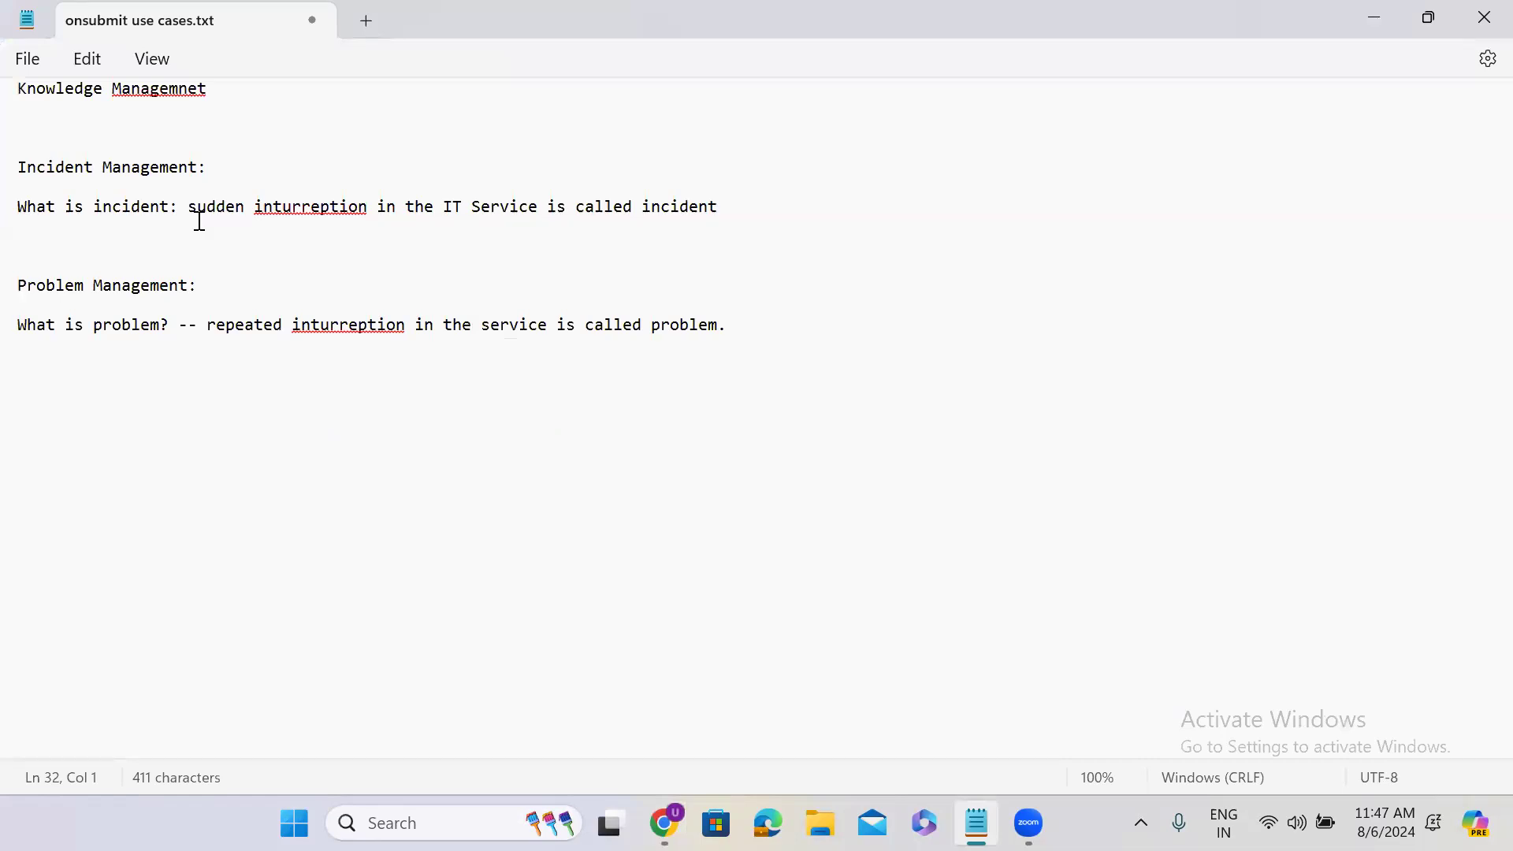
pyautogui.click(440, 328)
pyautogui.write('IT')
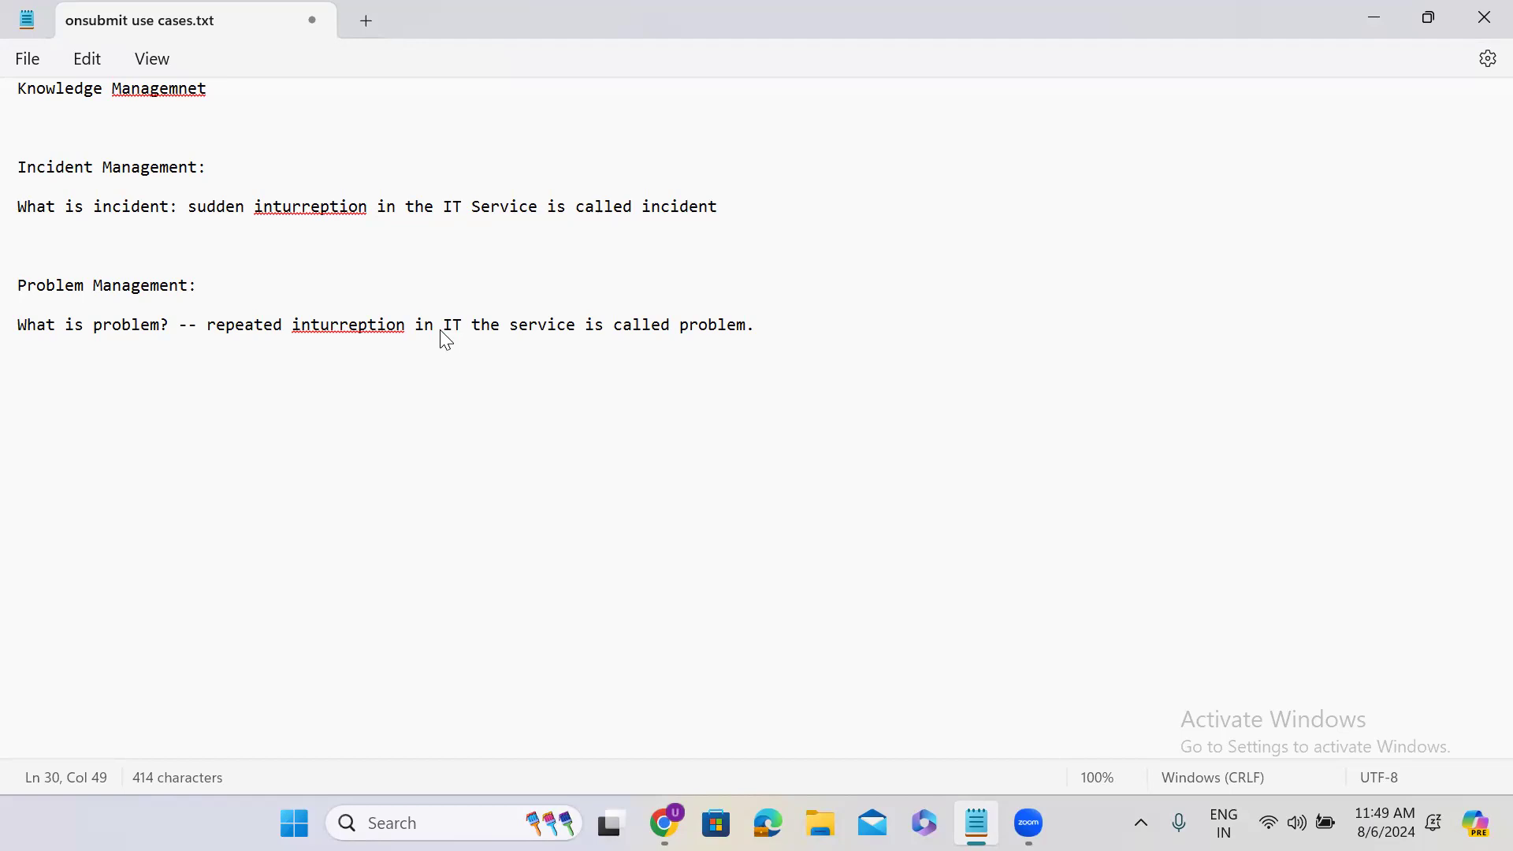
pyautogui.click(1360, 15)
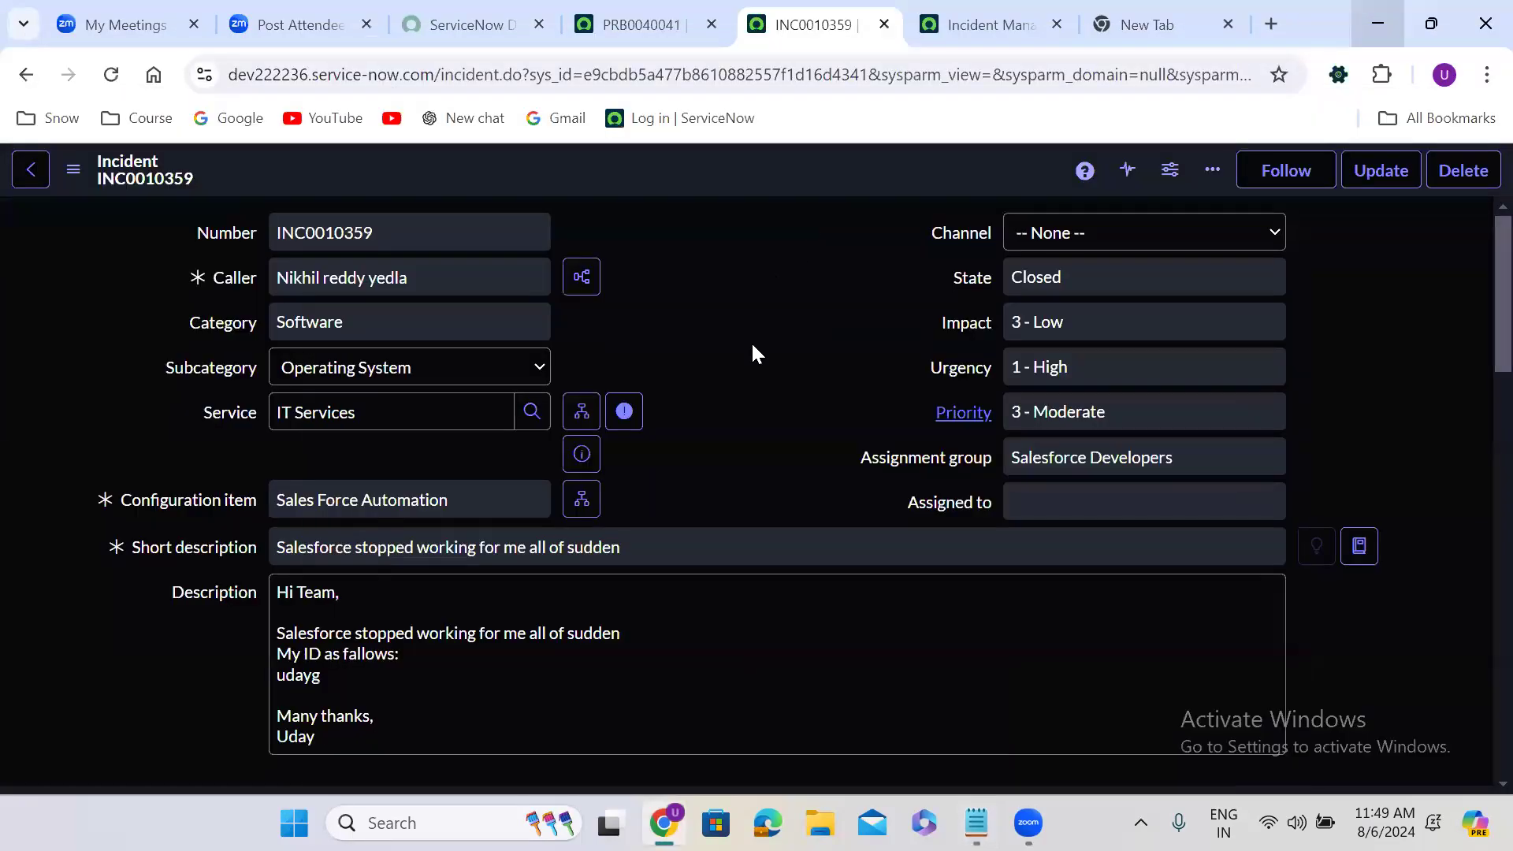
# Go back to the problem record and review its process stages from New through Closed
pyautogui.click(634, 24)
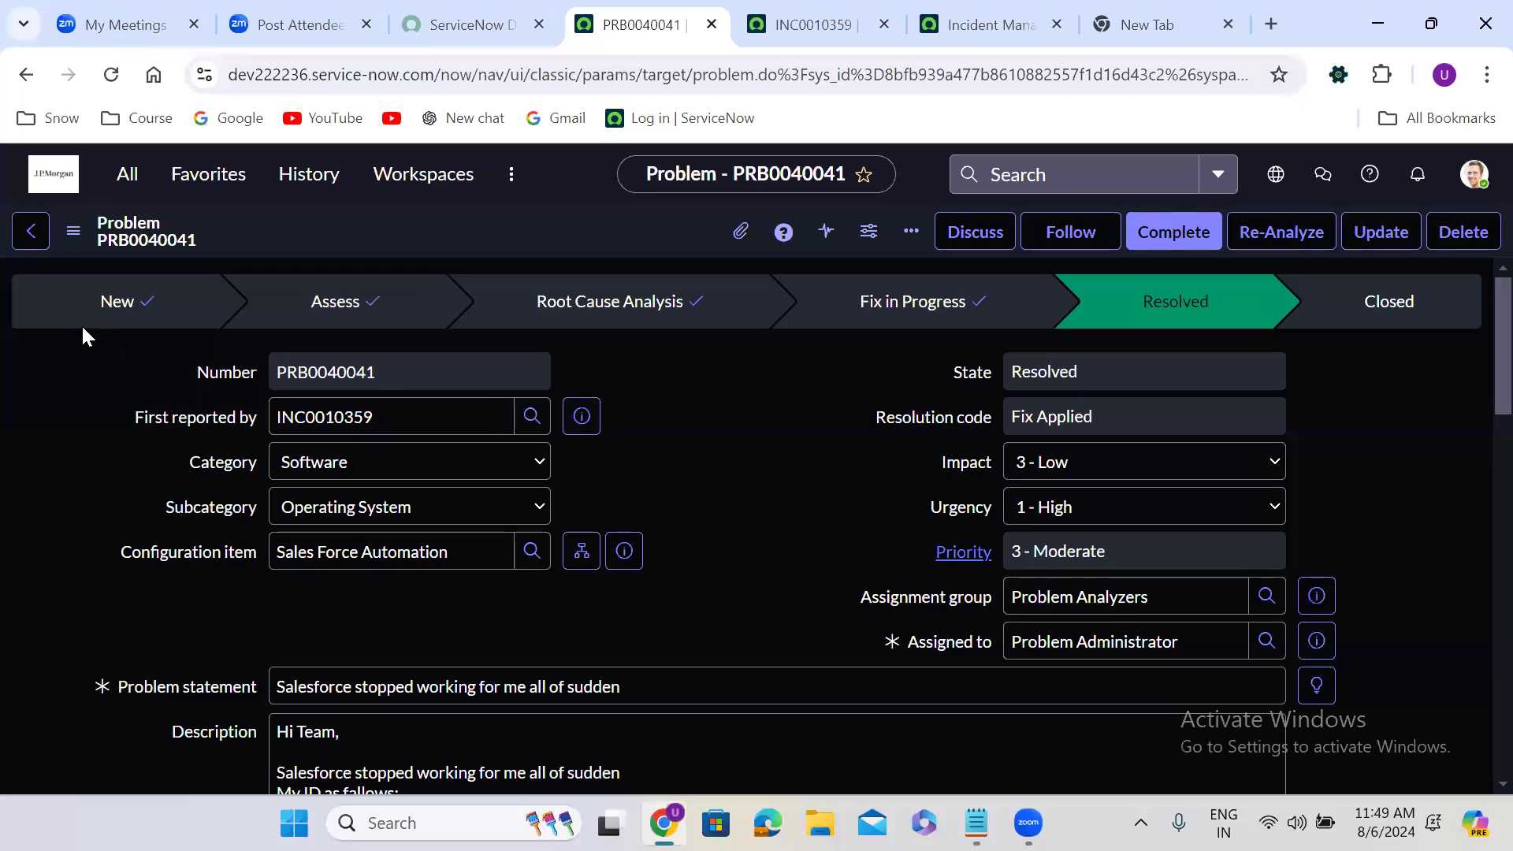
pyautogui.moveTo(53, 314); pyautogui.dragTo(1447, 306)
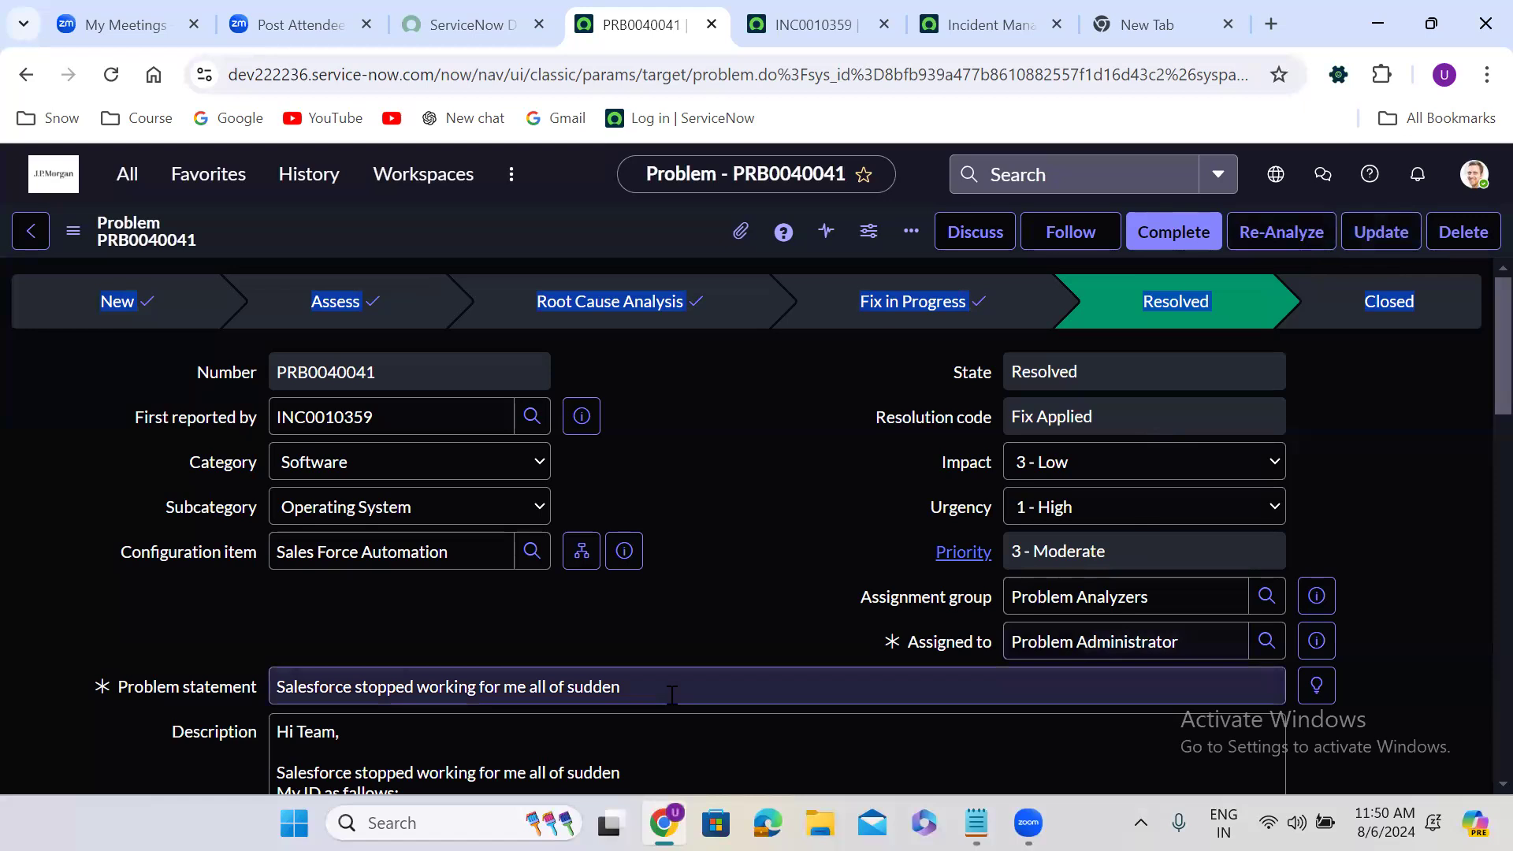
pyautogui.hotkey('alt', 'Tab')
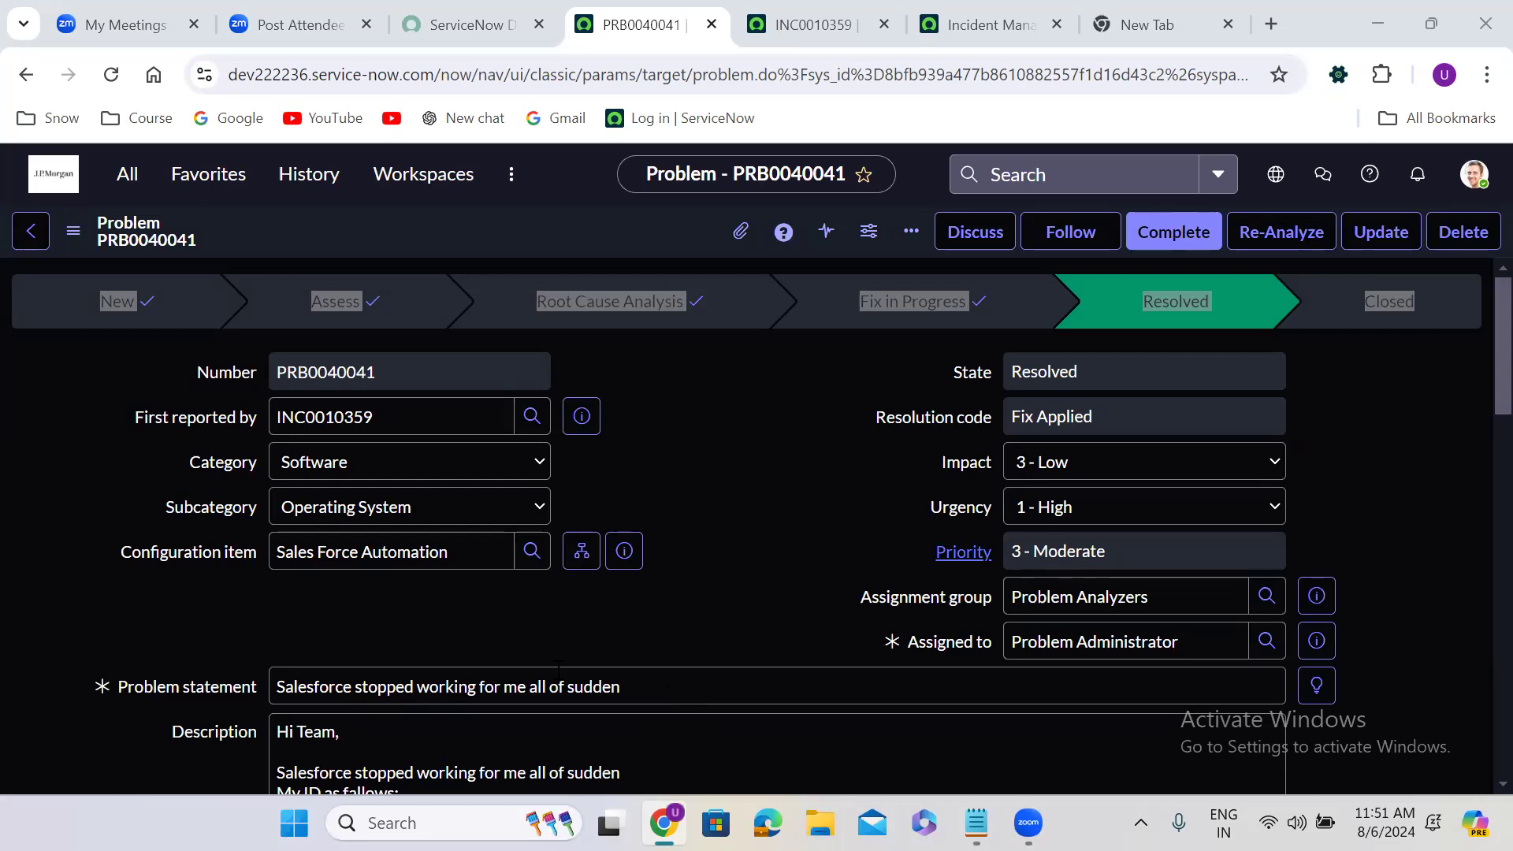
pyautogui.click(705, 339)
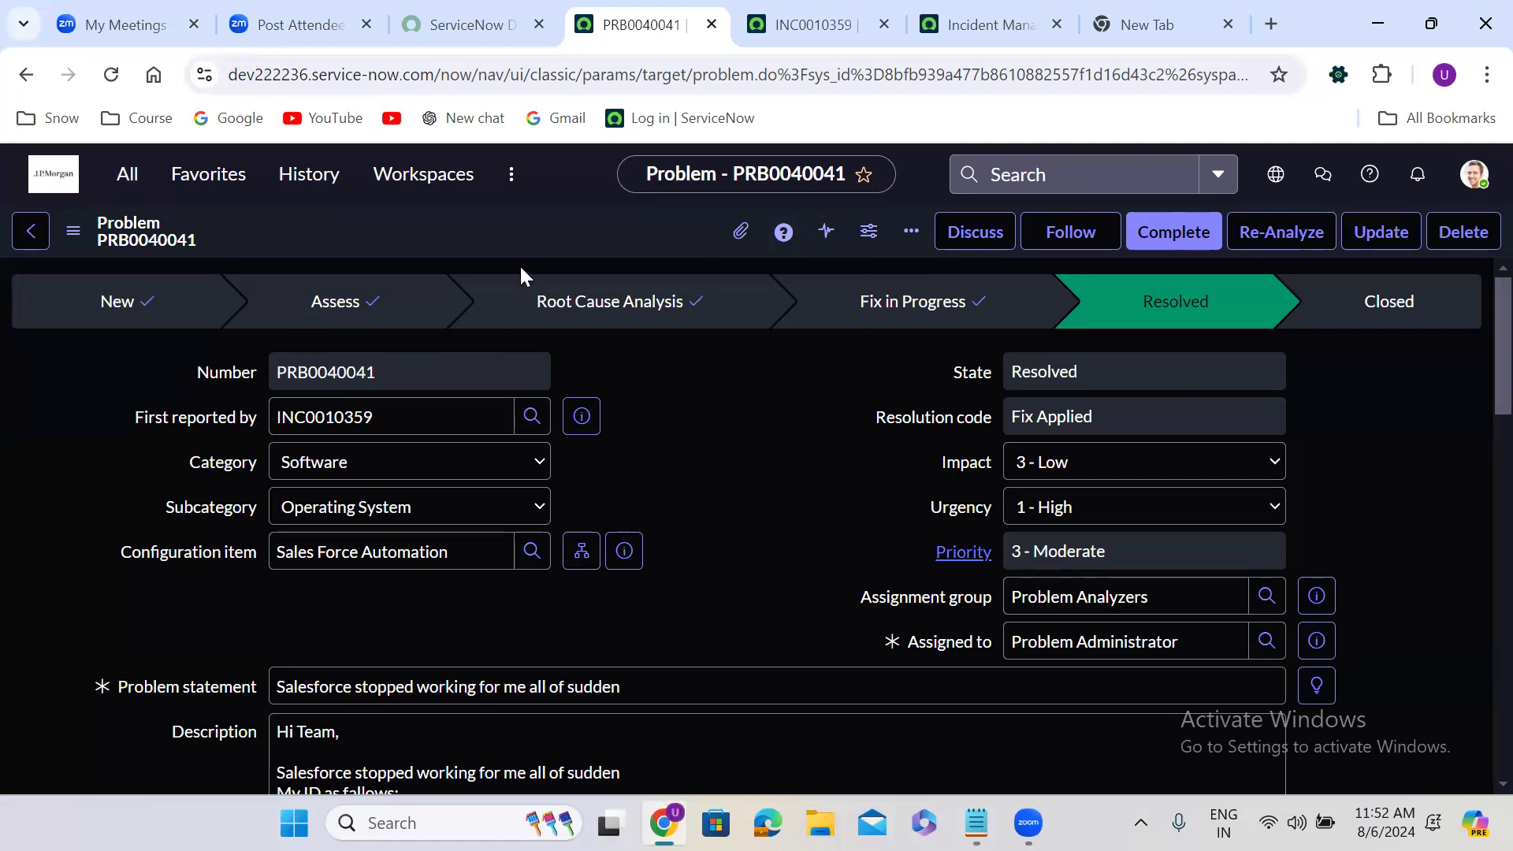
pyautogui.click(138, 196)
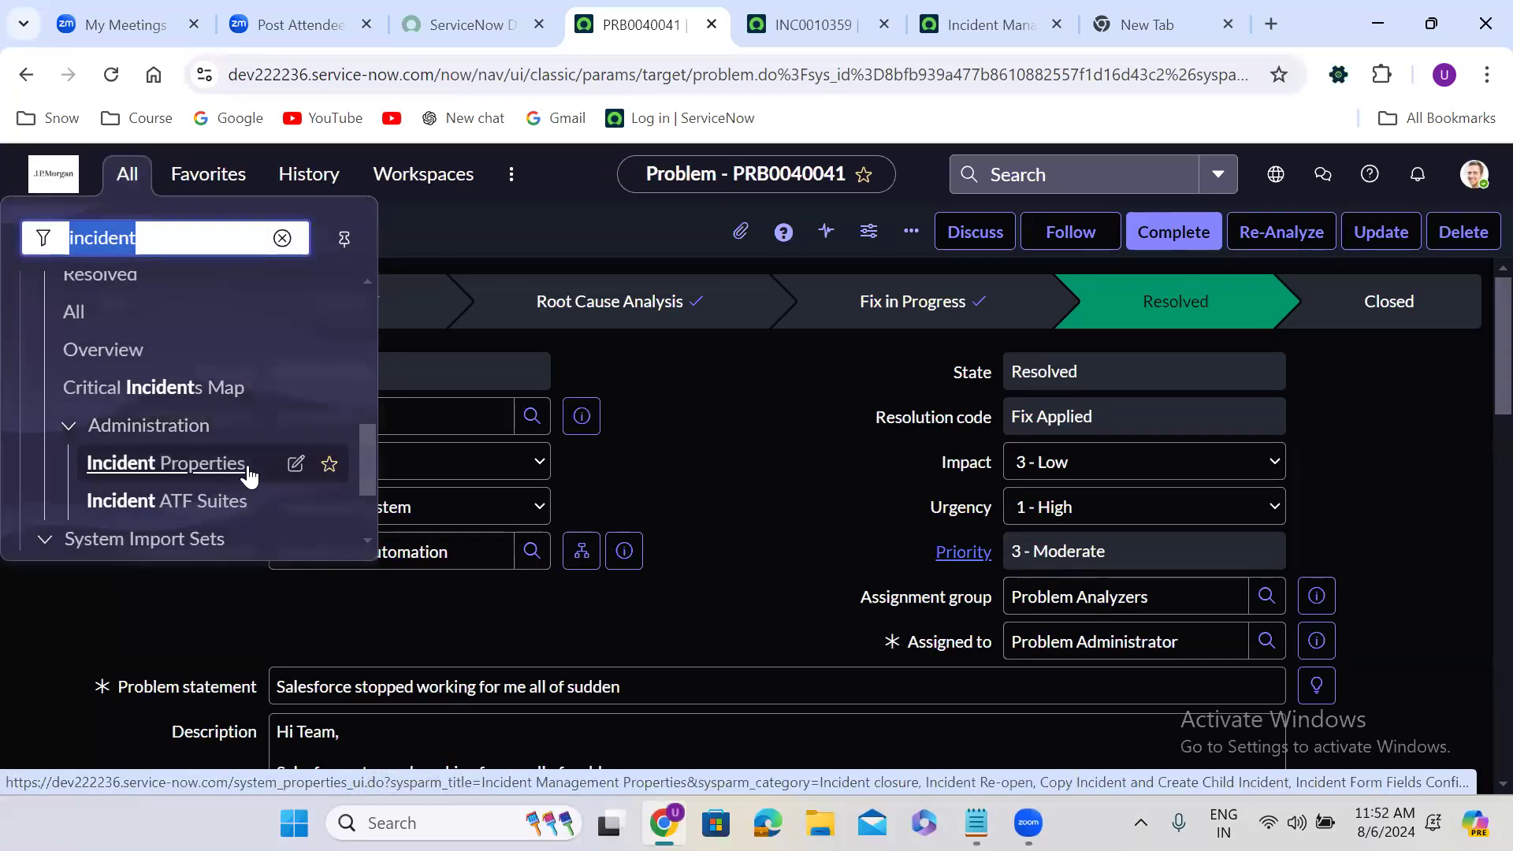
pyautogui.click(780, 440)
pyautogui.moveTo(50, 301); pyautogui.dragTo(1419, 305)
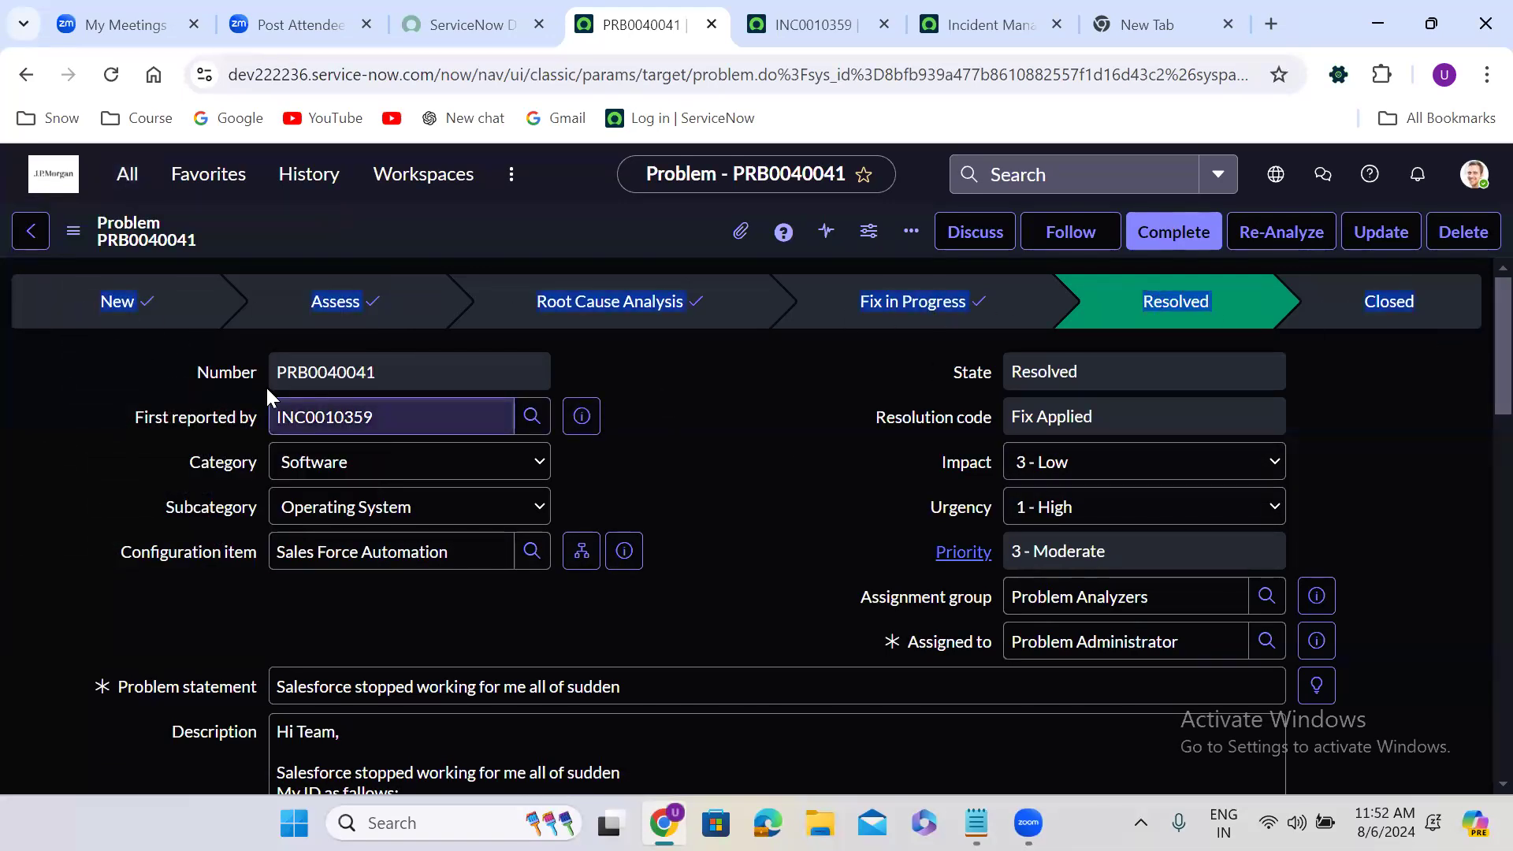
pyautogui.click(369, 373)
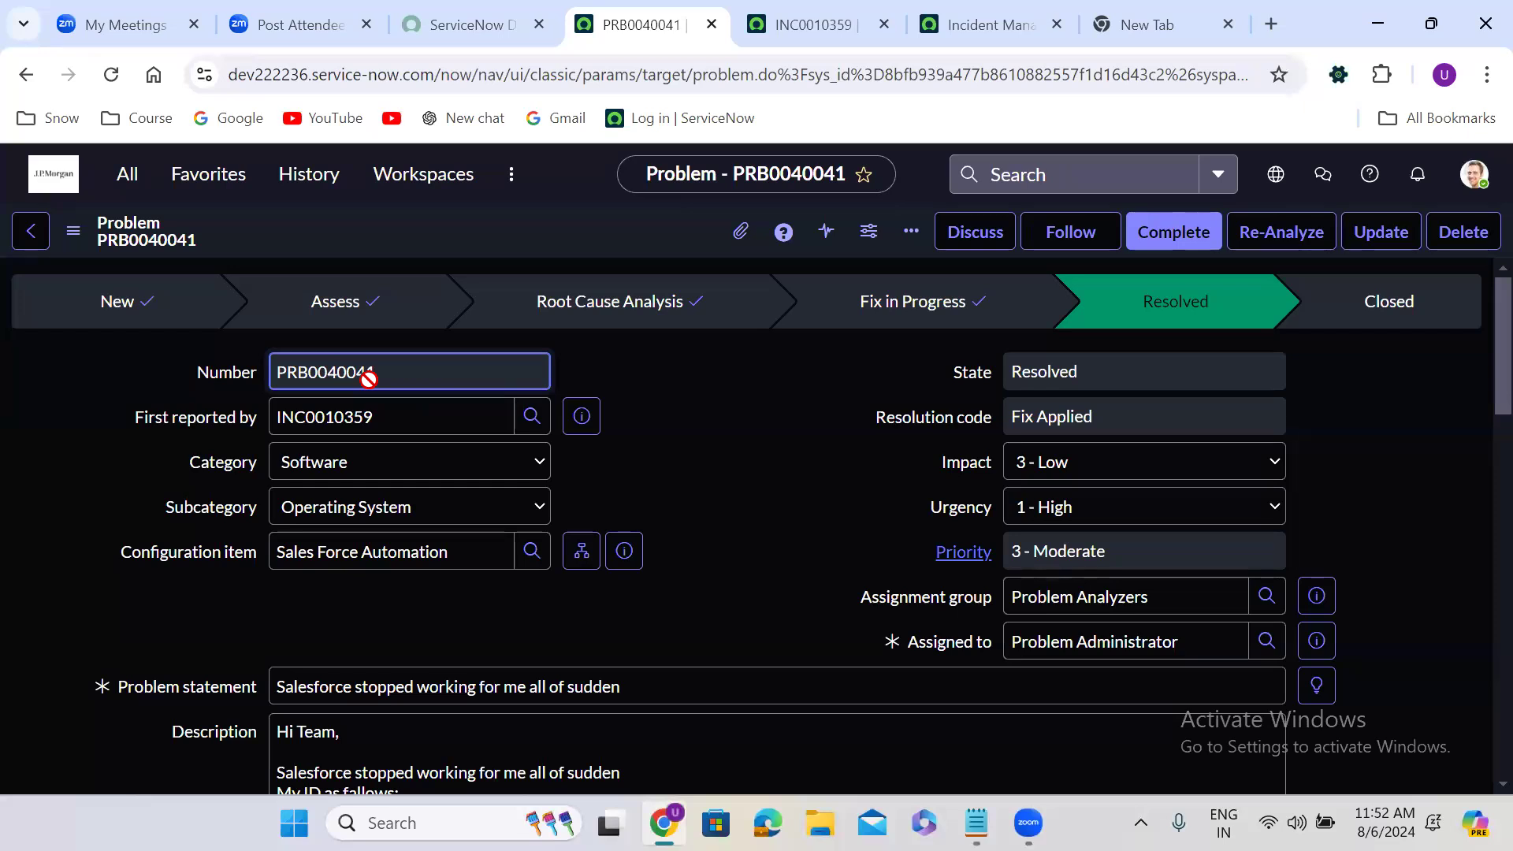
# Switch to the Notepad notes and review the product list at their beginning, highlighting ITSM and CSM
pyautogui.moveTo(253, 426)
pyautogui.click(976, 823)
pyautogui.click(260, 130)
pyautogui.hotkey('ctrl', 'Home')
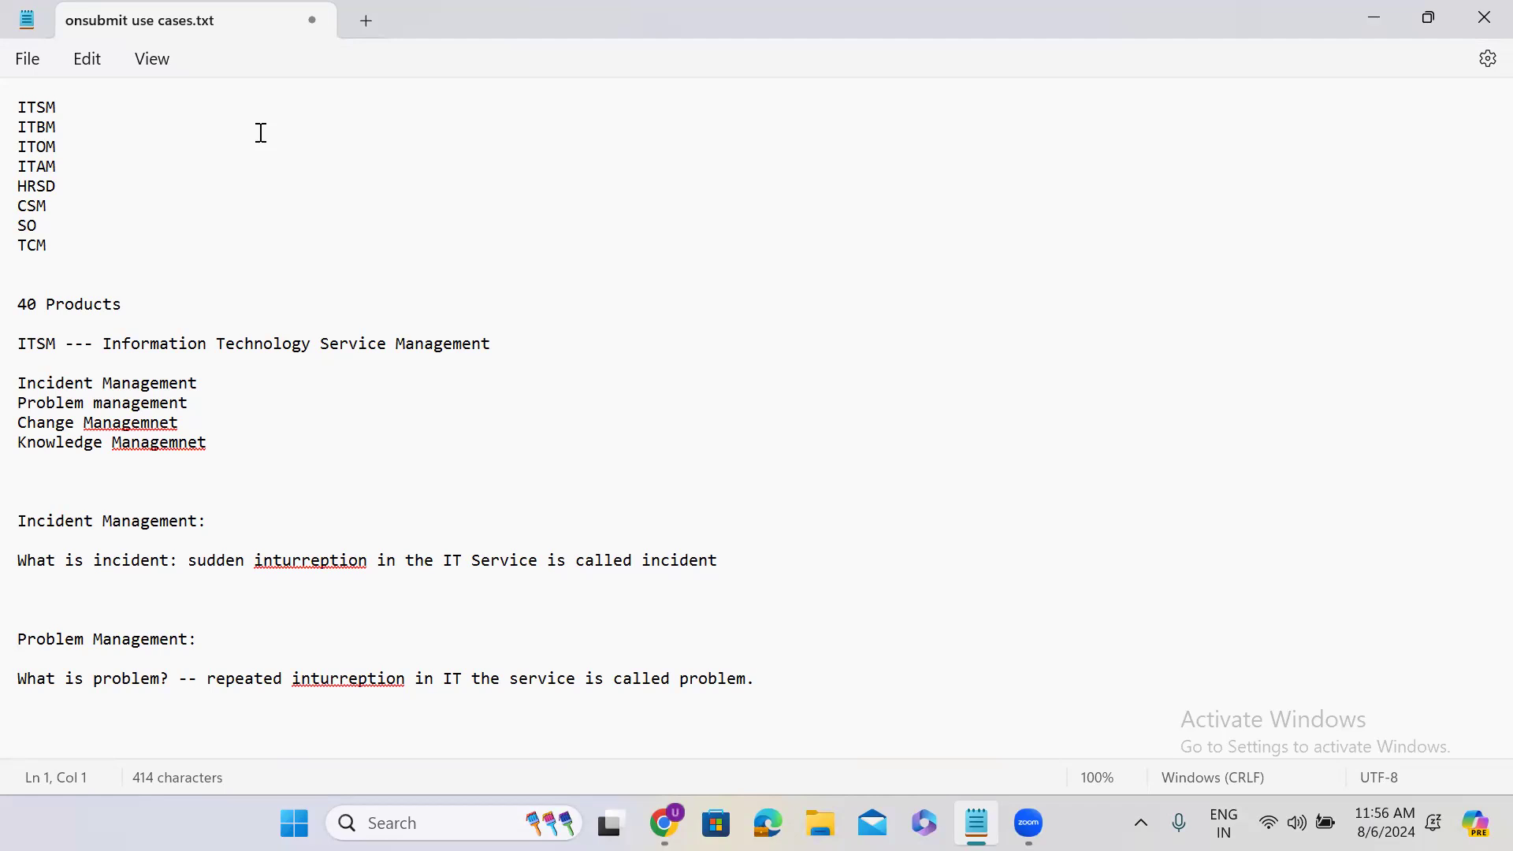
pyautogui.doubleClick(40, 108)
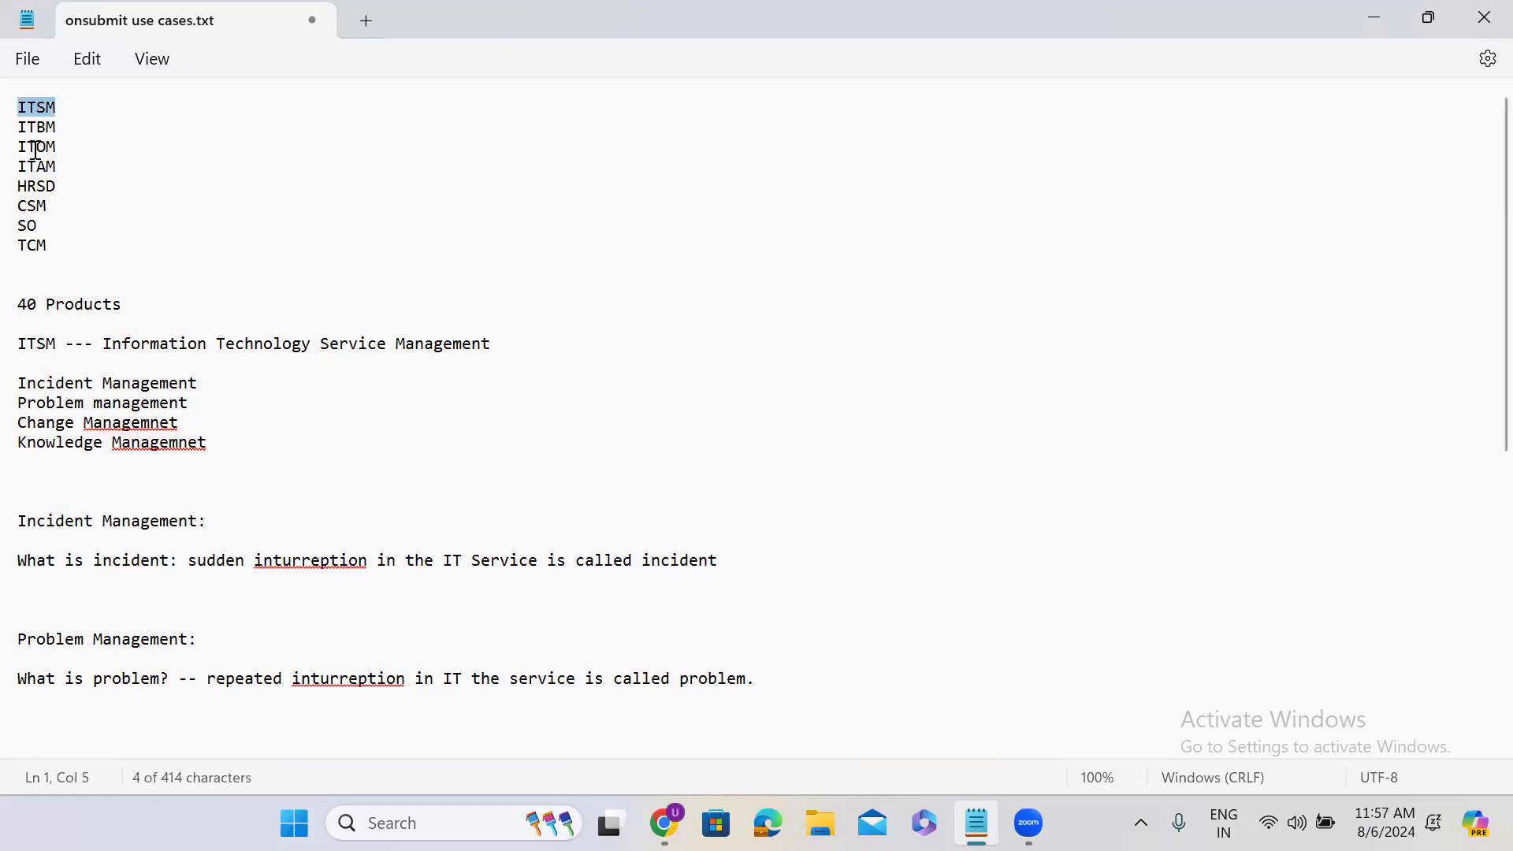
pyautogui.doubleClick(33, 206)
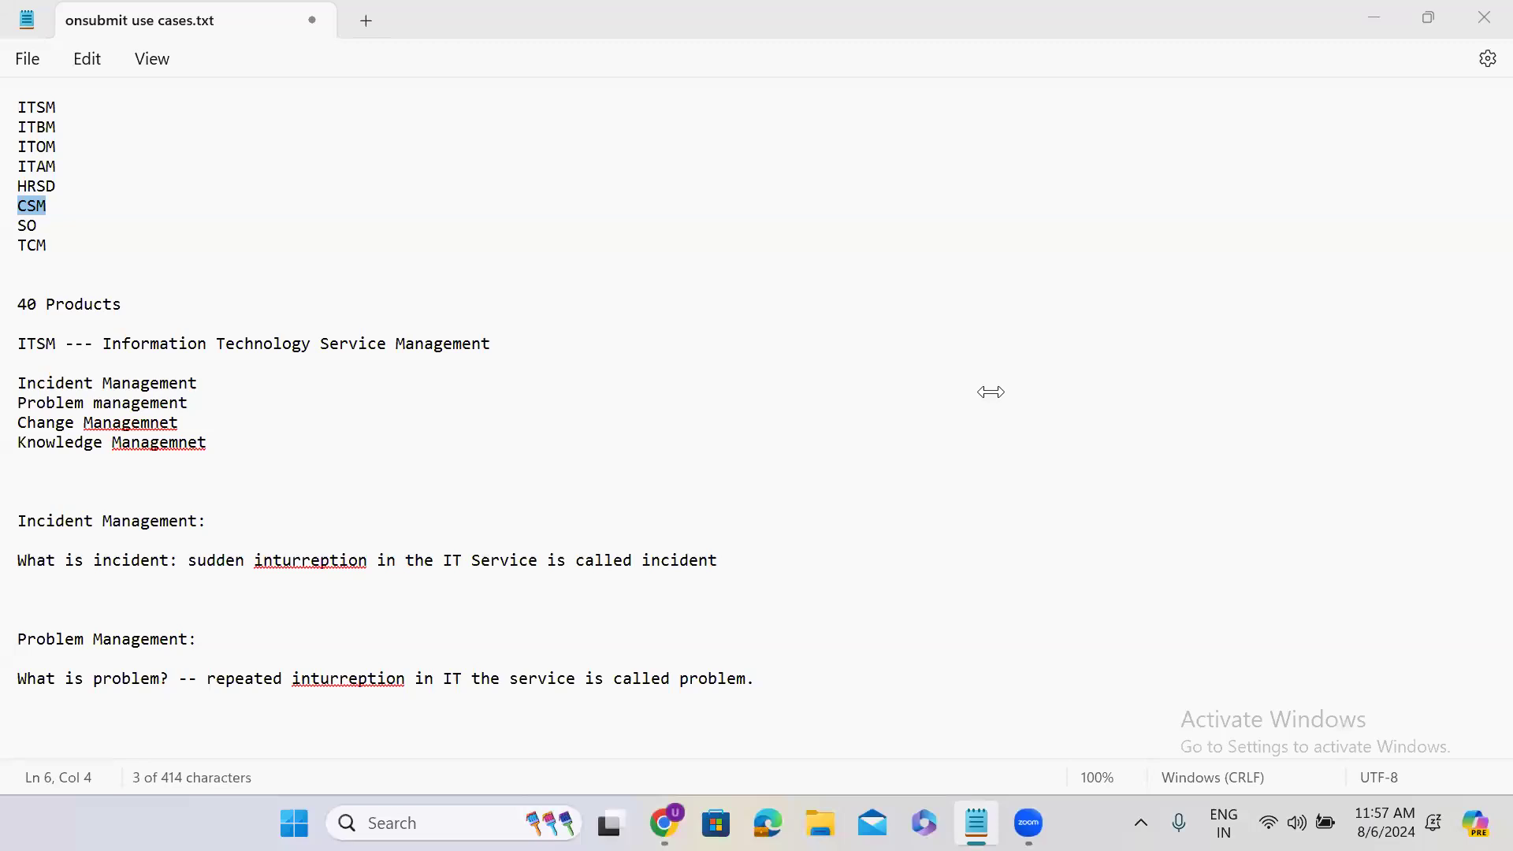
pyautogui.click(1369, 16)
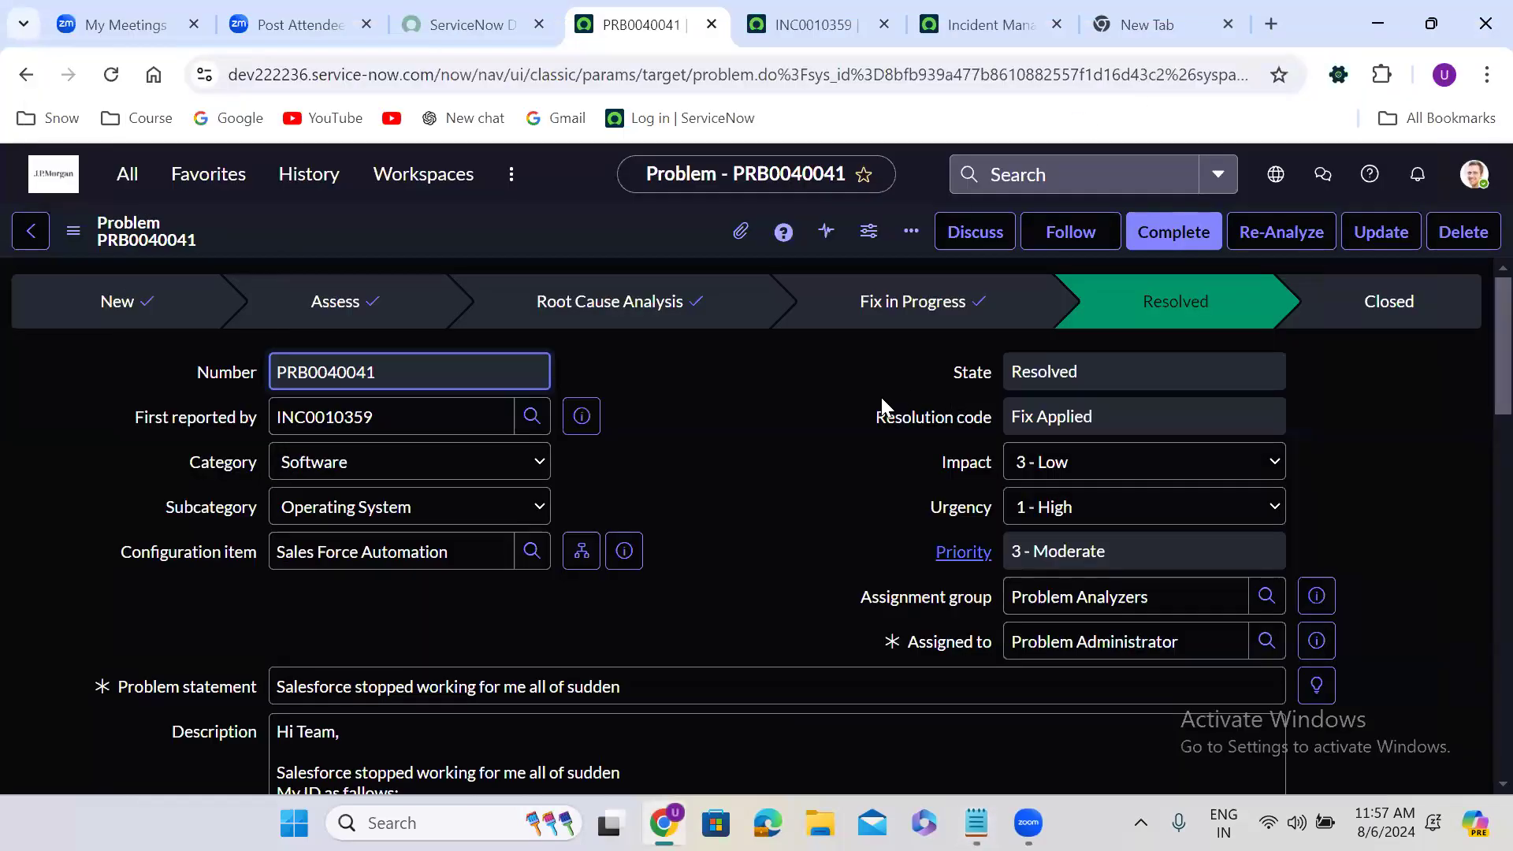
pyautogui.click(793, 11)
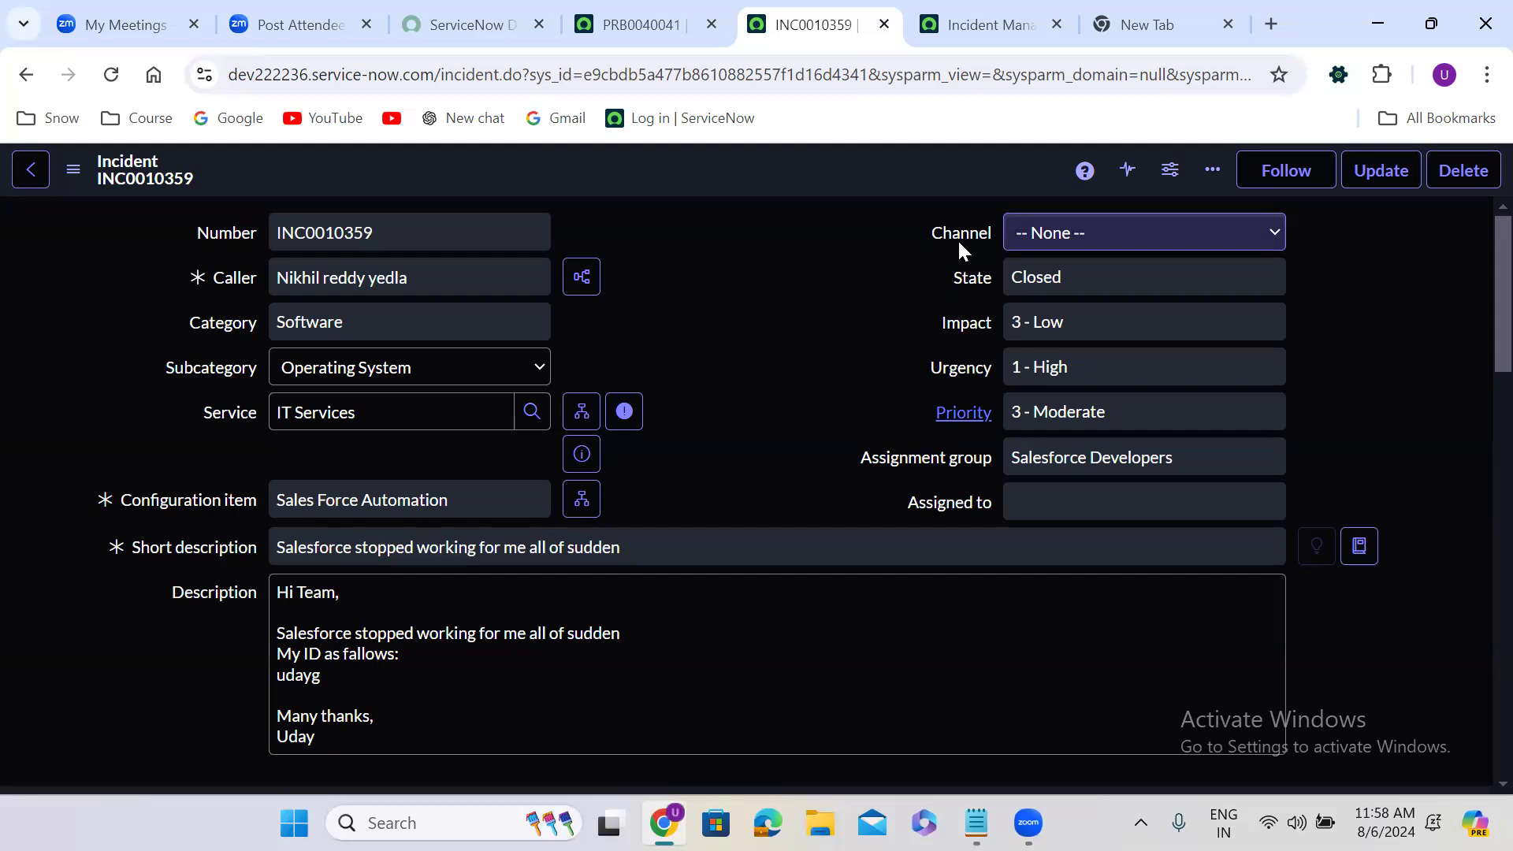
pyautogui.click(546, 675)
pyautogui.hotkey('alt', 'Tab')
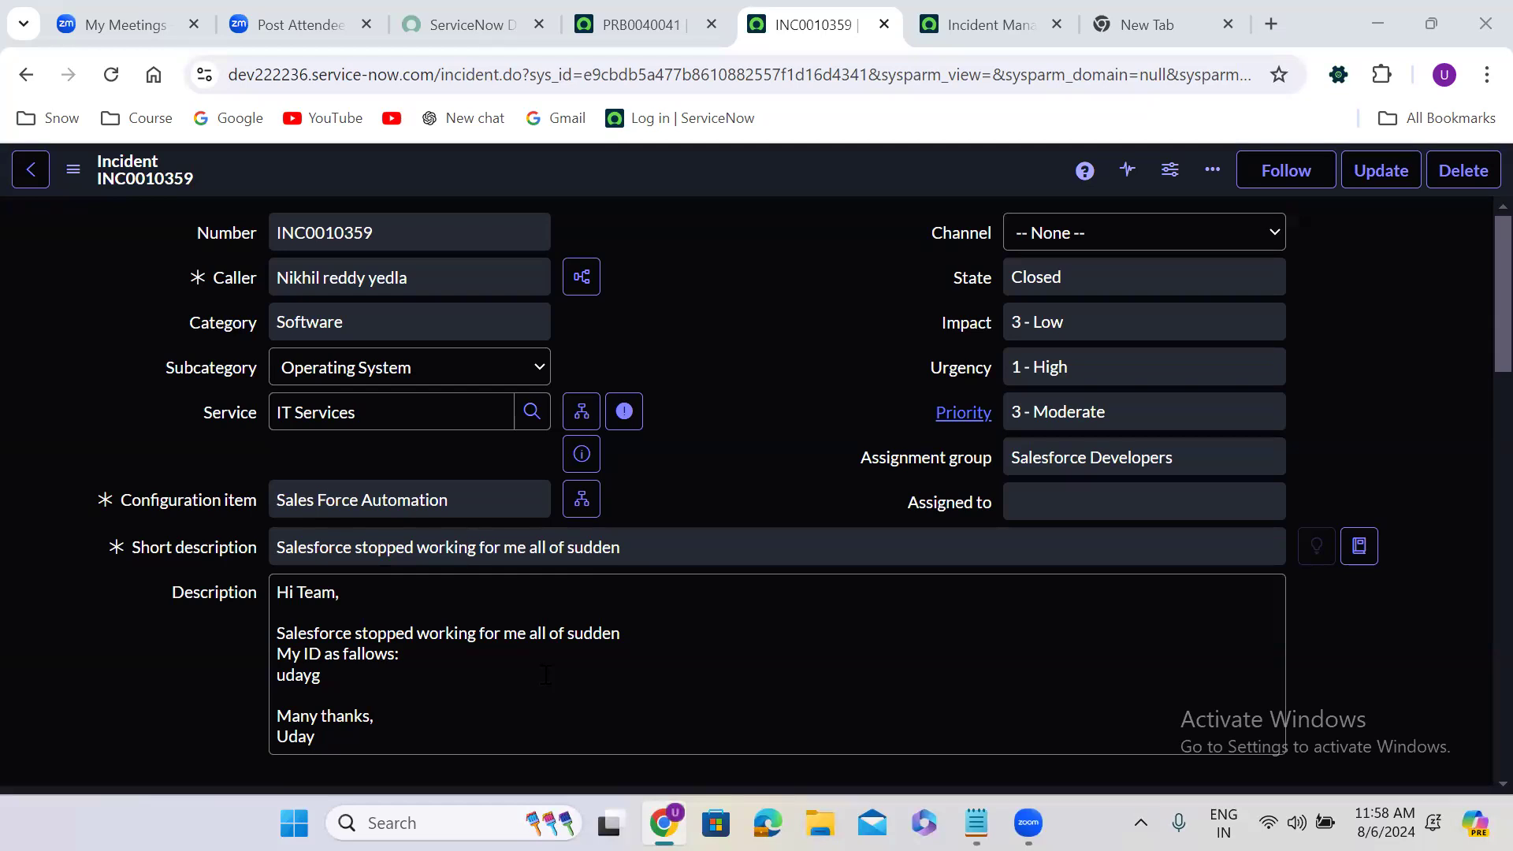
# From the problem record, find "tables" in the application navigator and open the System Definition Tables list
pyautogui.click(631, 22)
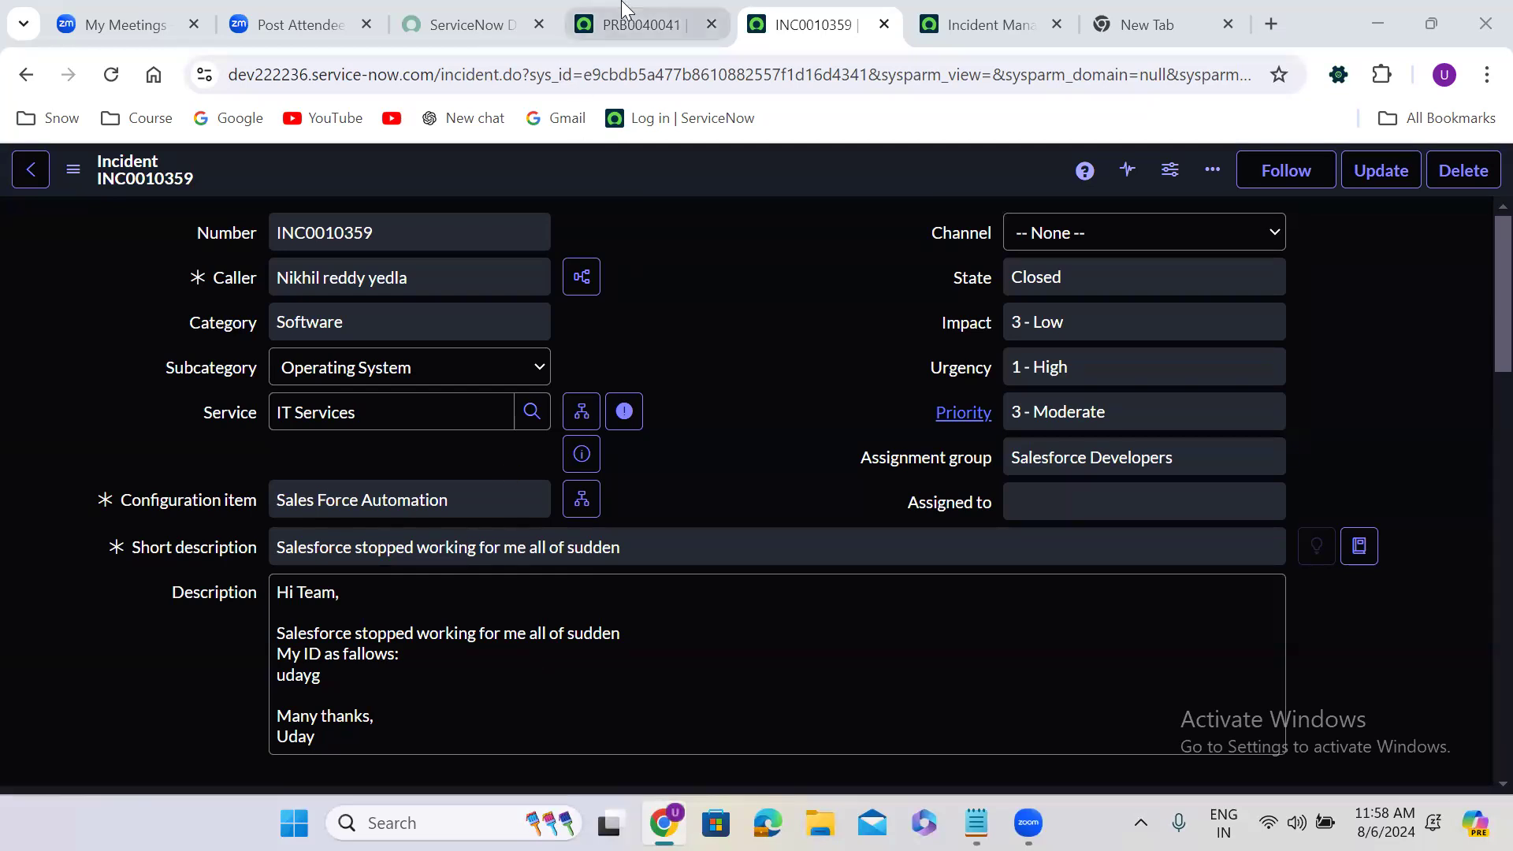
pyautogui.click(126, 174)
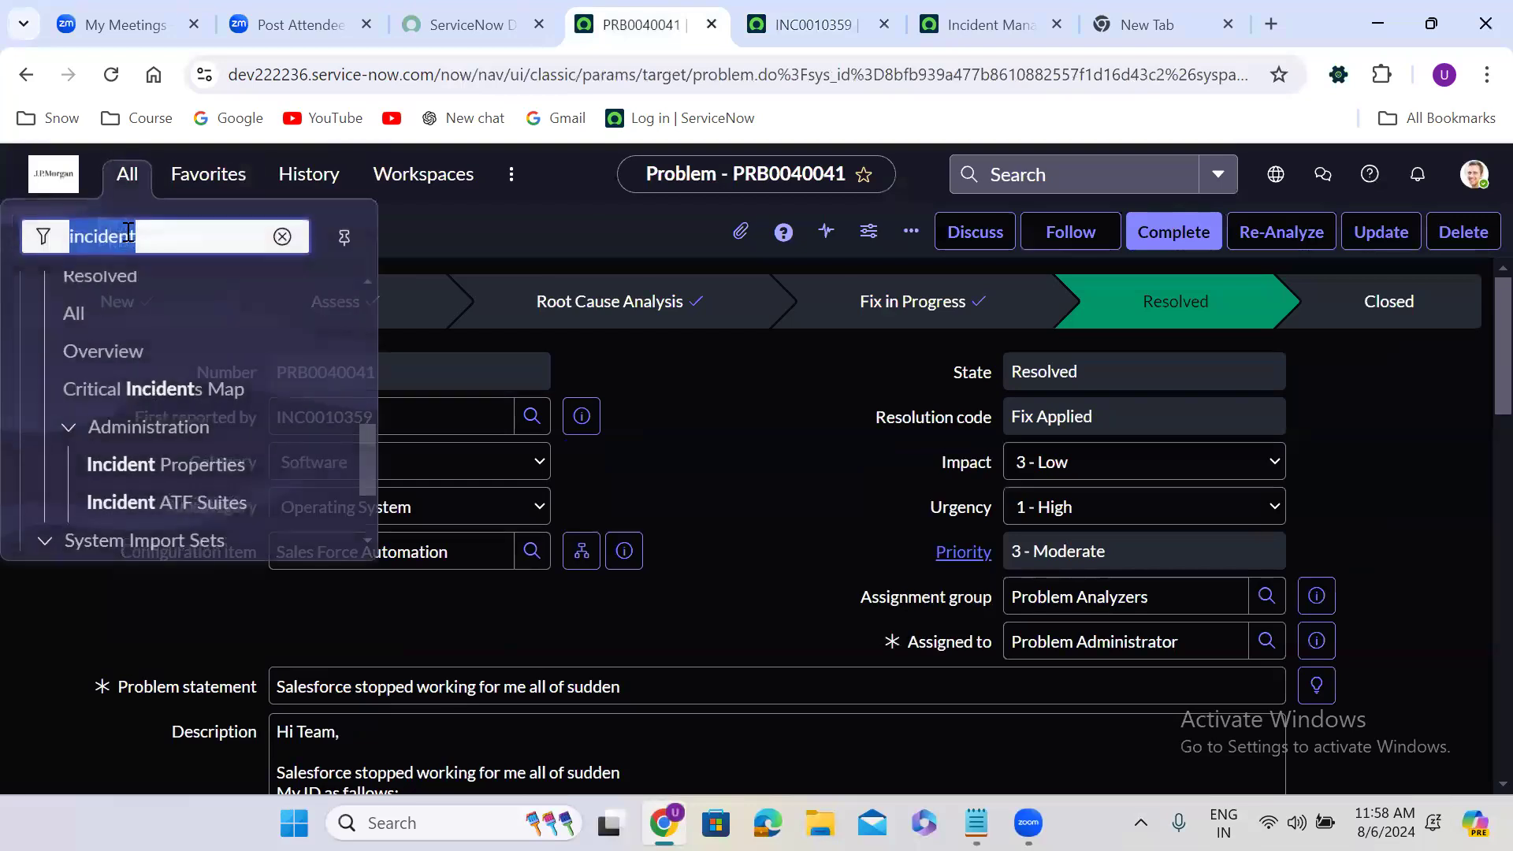
pyautogui.write('tables')
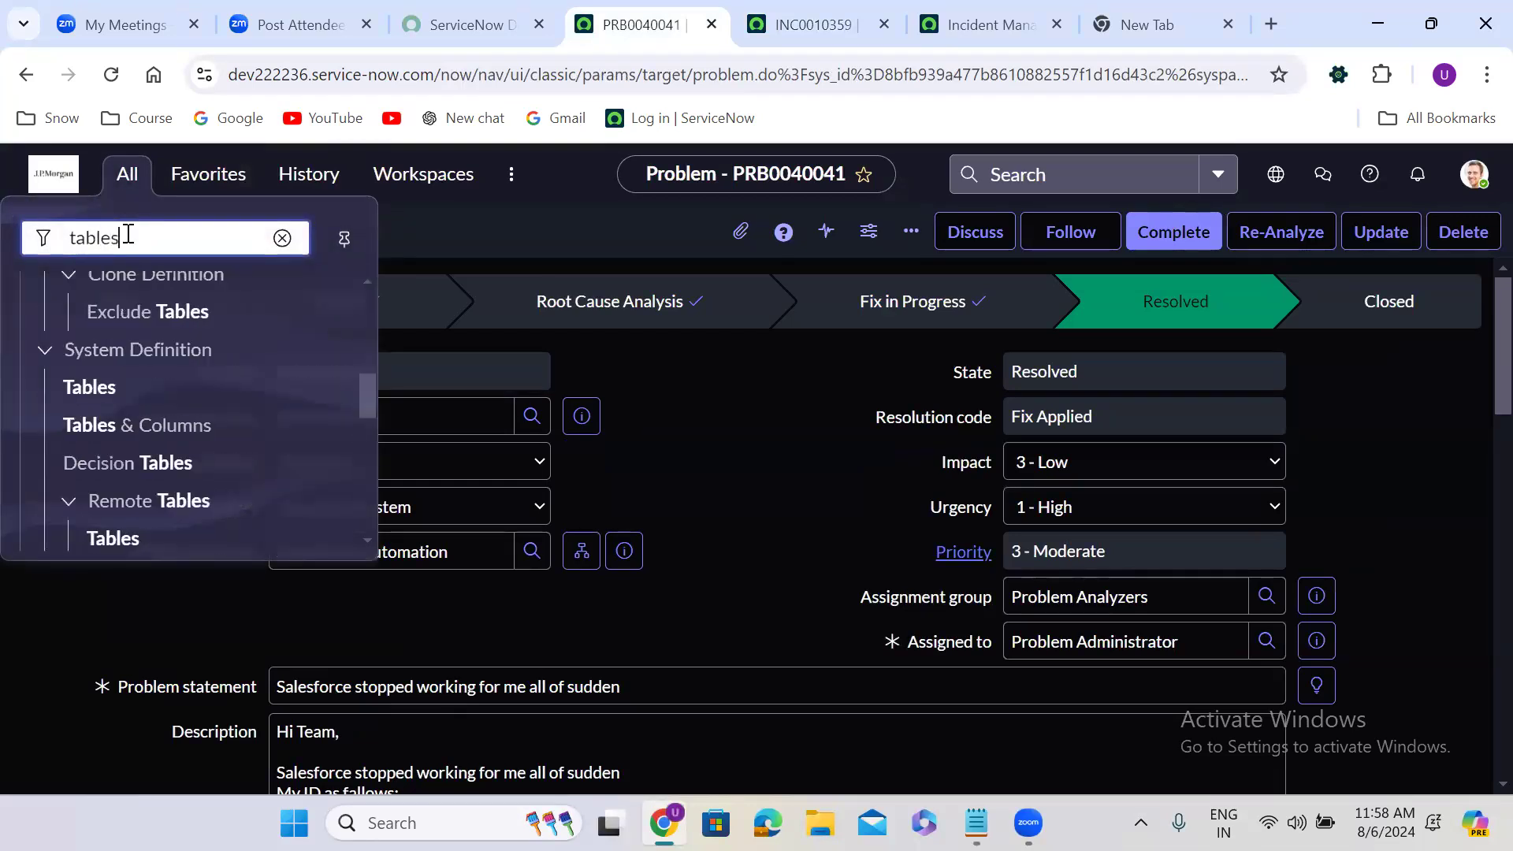
pyautogui.click(103, 384)
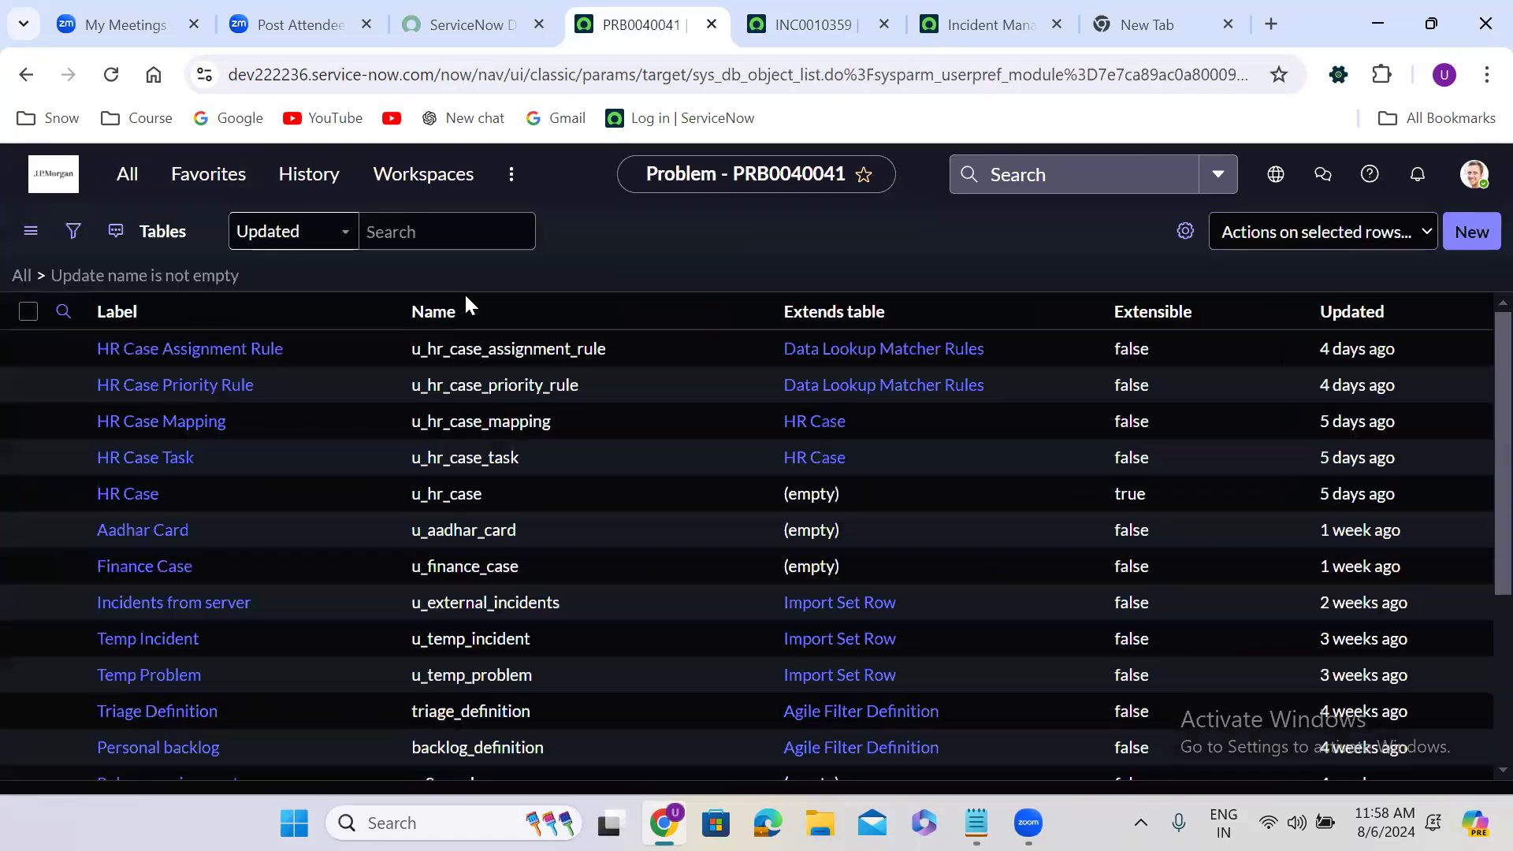